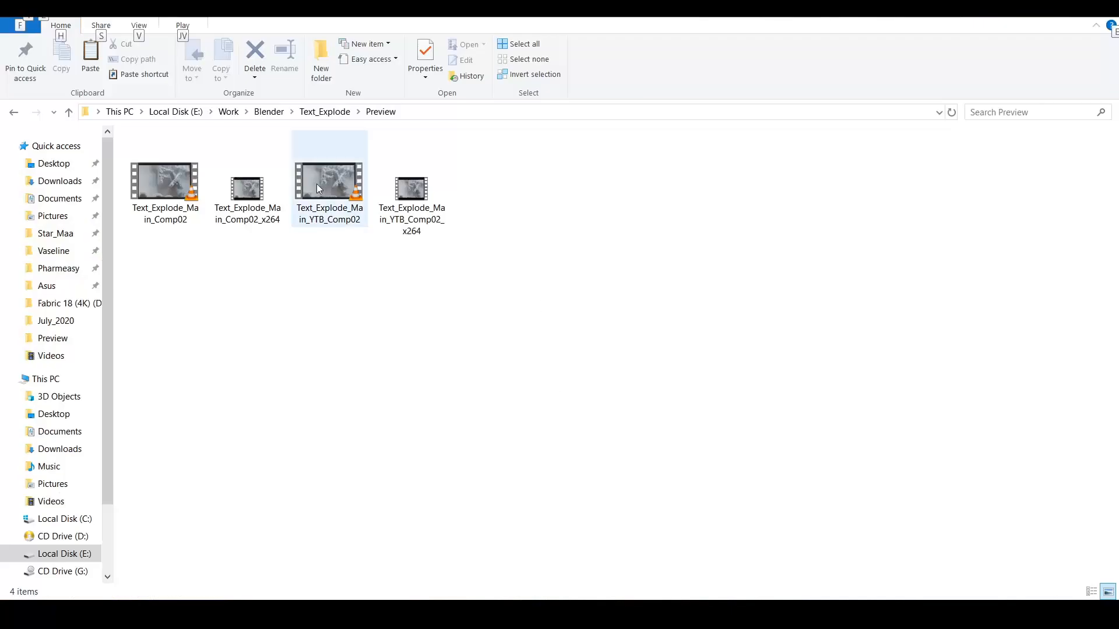
Play the Text_Explode_Main_YTB_Comp02 preview video and close the player when done.
{"action": "double_click", "coordinate": [319, 186]}
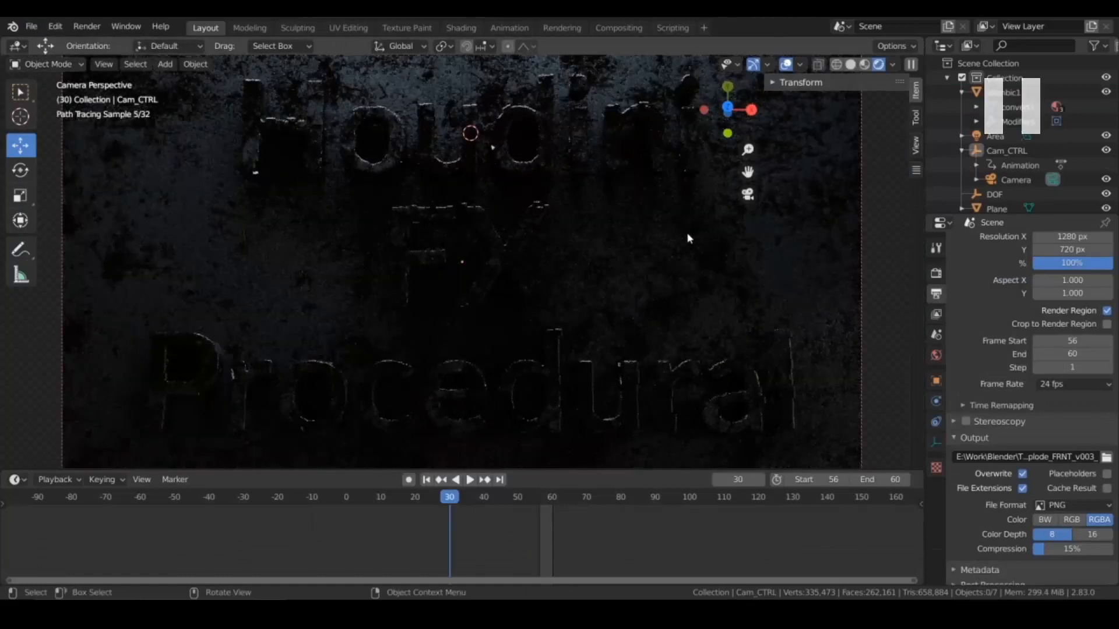
{"action": "double_click", "coordinate": [602, 257]}
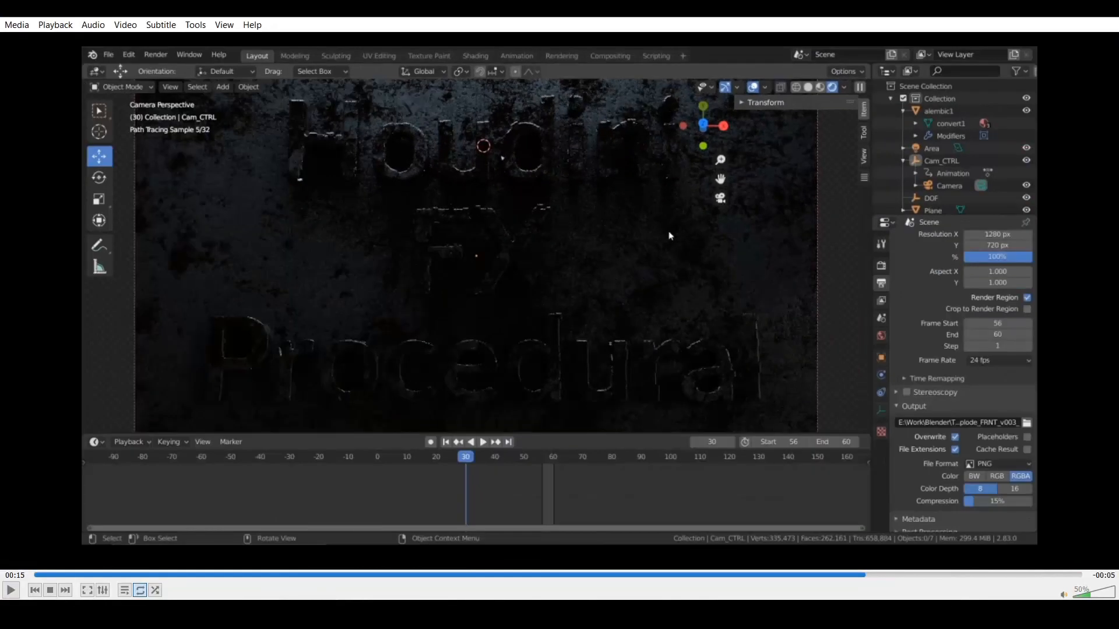
{"action": "key", "text": "alt+F4"}
{"action": "left_click_drag", "start_coordinate": [770, 320], "coordinate": [813, 353]}
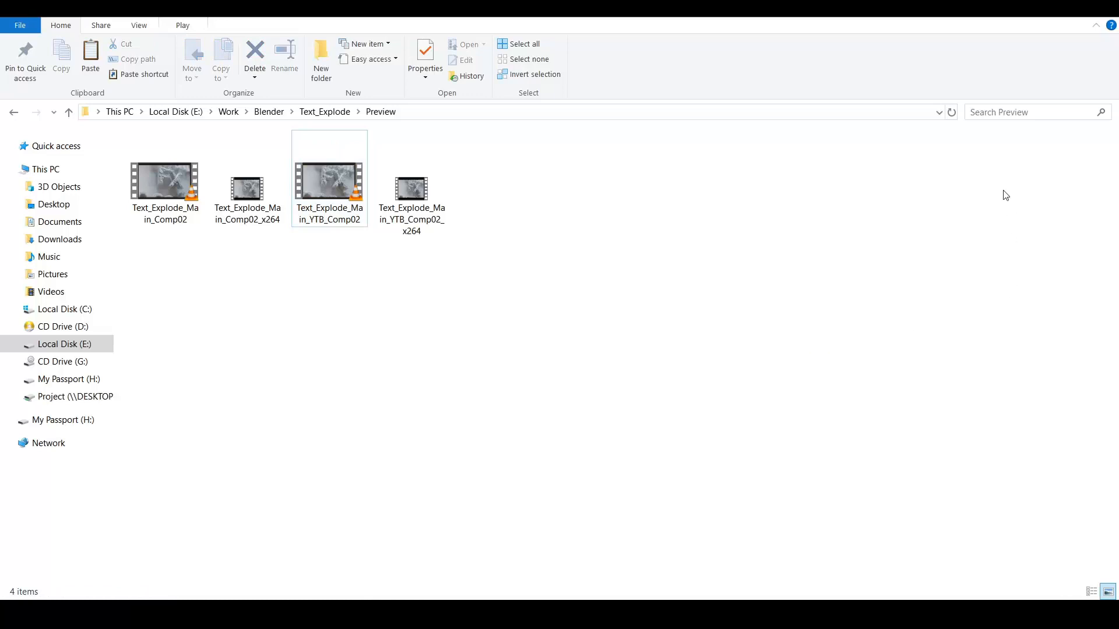
Leave the file browser and switch to the Houdini FX window with the untitled.hip scene.
{"action": "left_click", "coordinate": [1052, 8]}
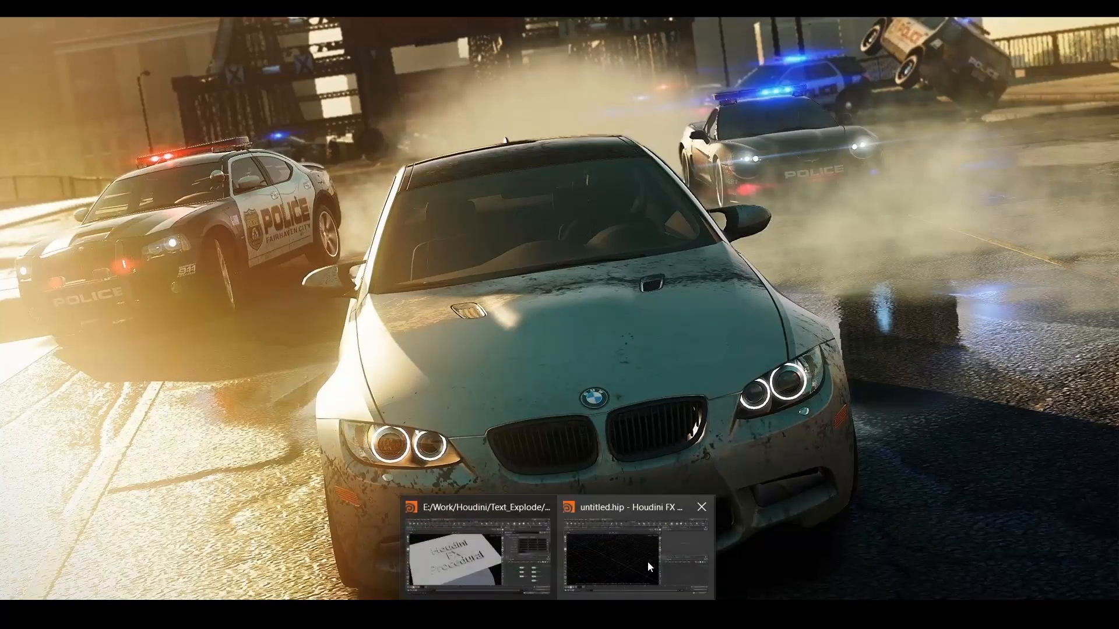
{"action": "left_click", "coordinate": [639, 567]}
{"action": "left_click_drag", "start_coordinate": [598, 249], "coordinate": [586, 231]}
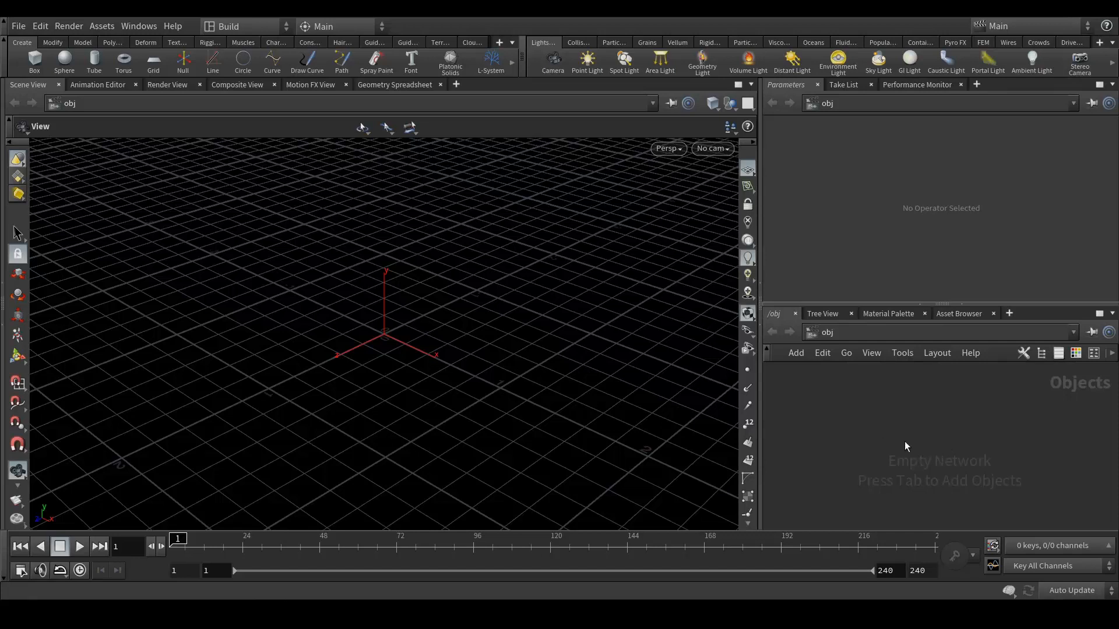
Add a Geometry object to the empty object network and rename it Houdini.
{"action": "key", "text": "Tab"}
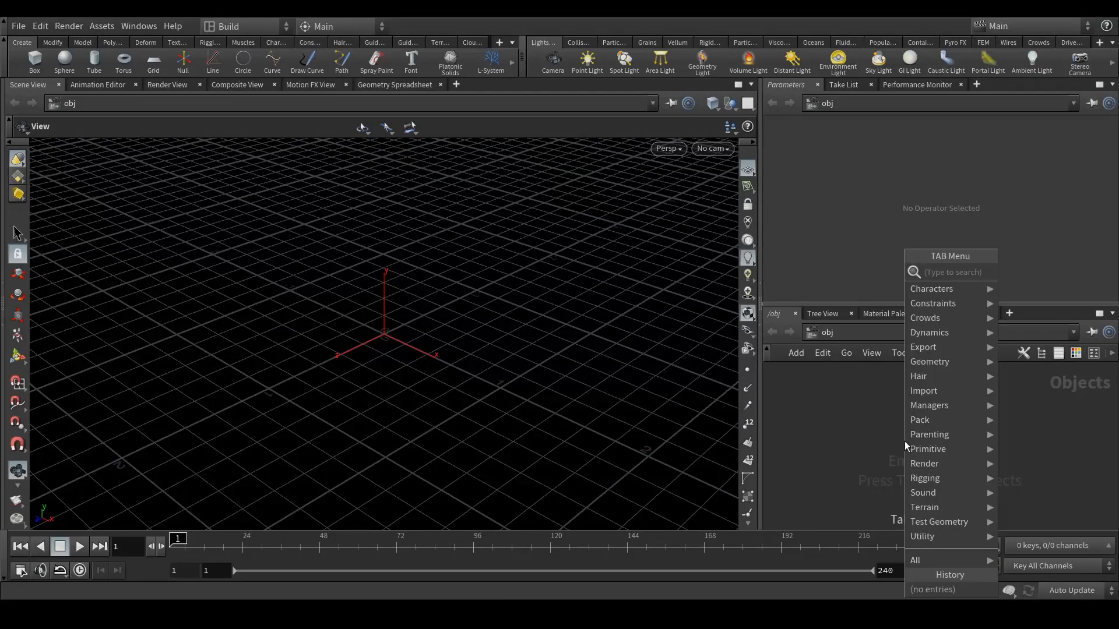
{"action": "type", "text": "geo"}
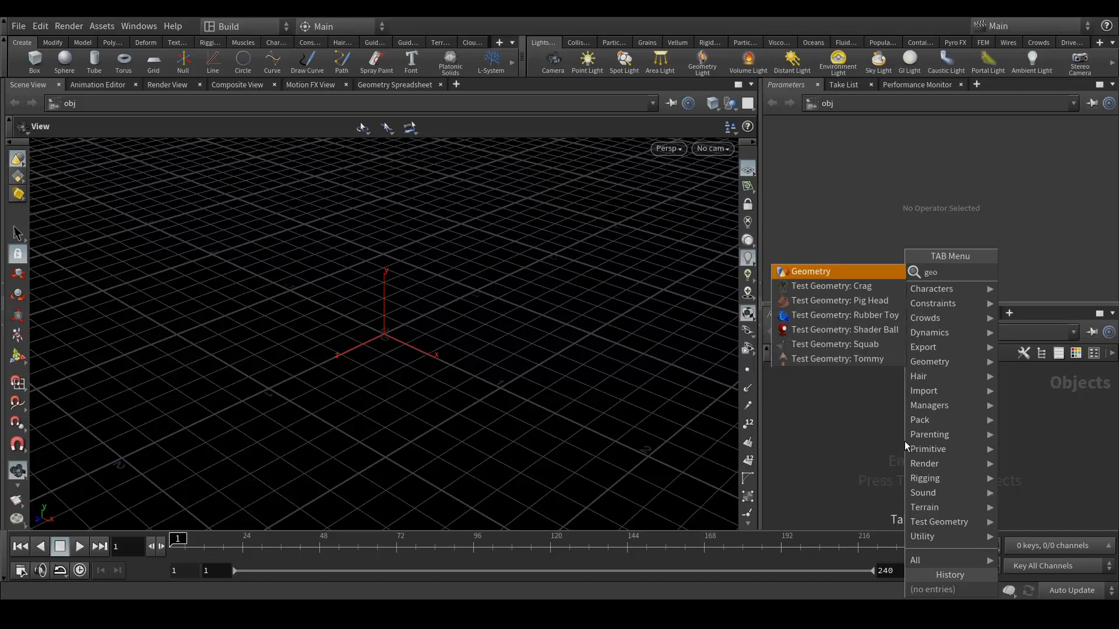
{"action": "key", "text": "Return"}
{"action": "left_click", "coordinate": [905, 442]}
{"action": "scroll", "coordinate": [904, 442], "scroll_direction": "up", "scroll_amount": 2}
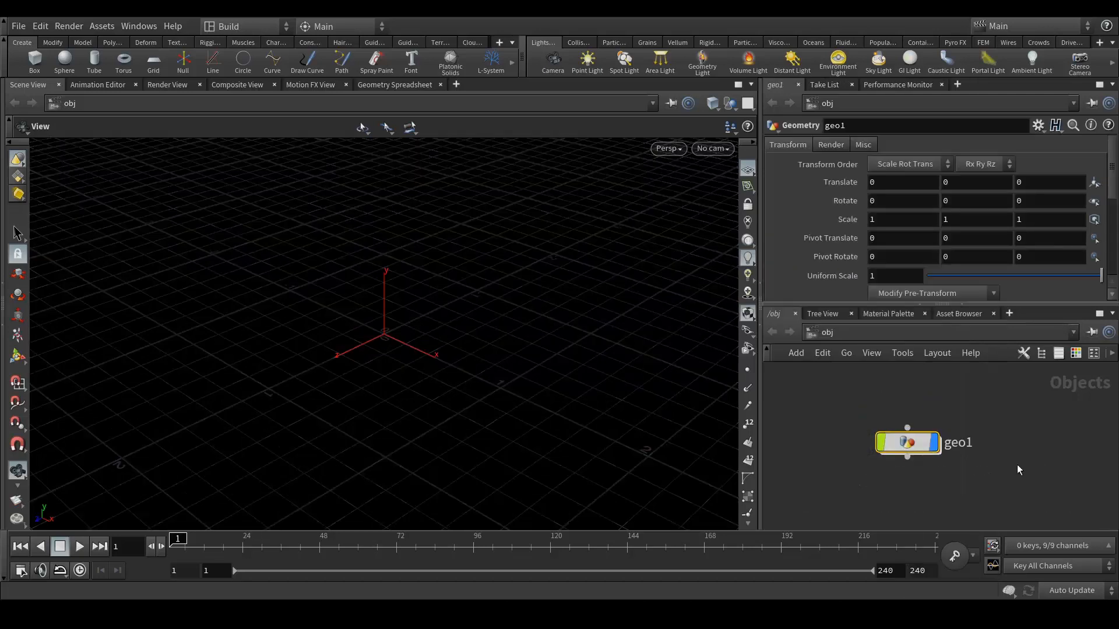
{"action": "double_click", "coordinate": [958, 444]}
{"action": "type", "text": "Houdini"}
{"action": "key", "text": "Return"}
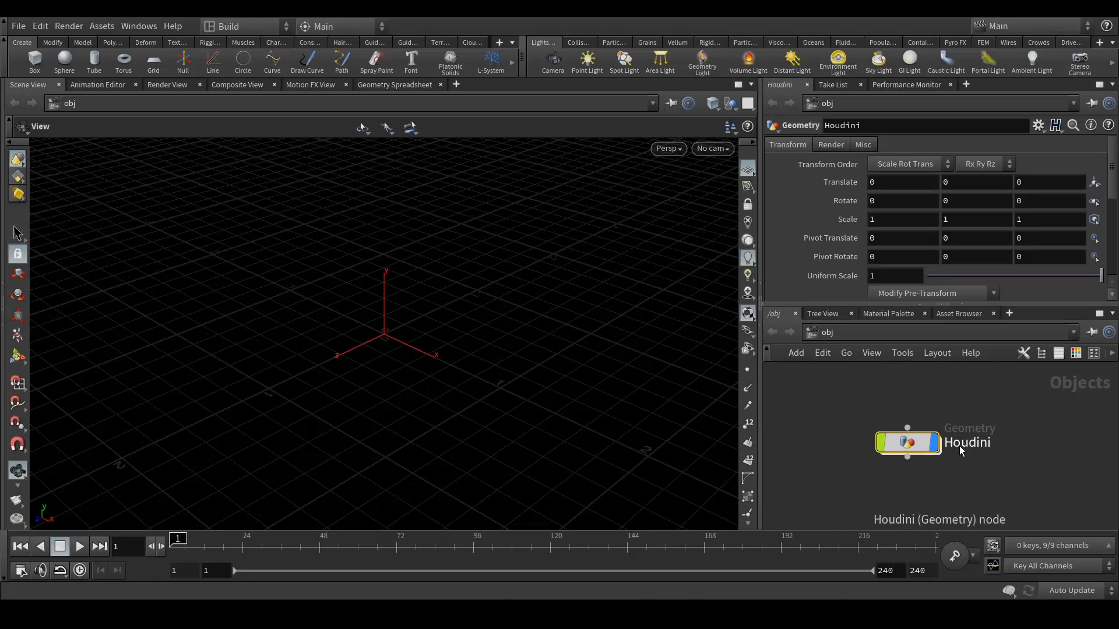
Add a second Geometry object, rename it FX and place it directly below the Houdini node.
{"action": "middle_click_drag", "start_coordinate": [1075, 498], "coordinate": [1029, 455]}
{"action": "key", "text": "Tab"}
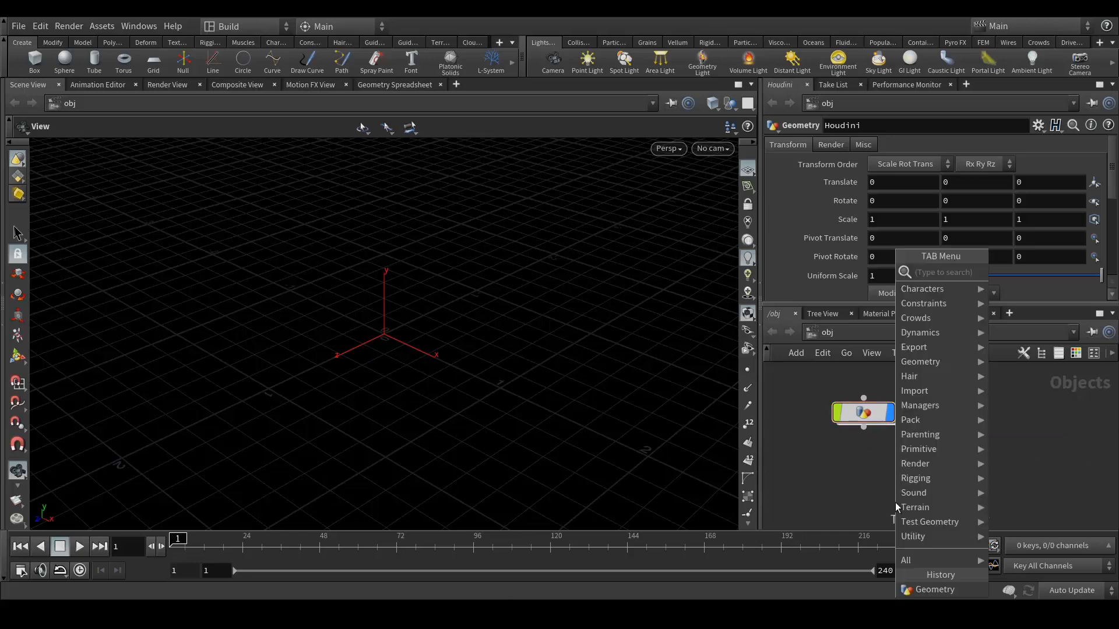
{"action": "type", "text": "geo"}
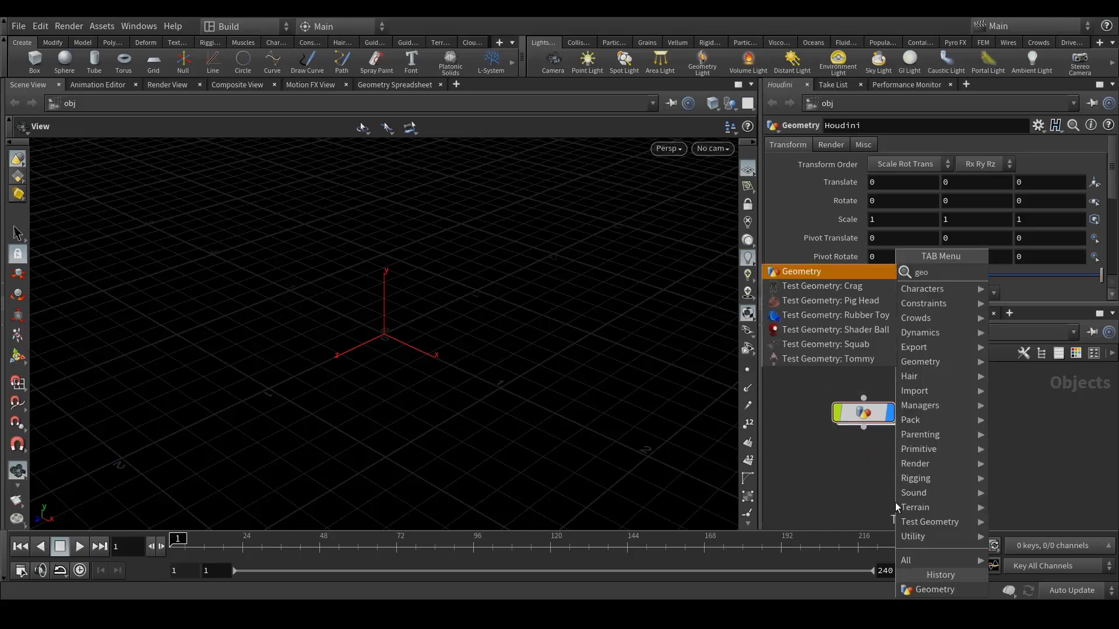
{"action": "key", "text": "Return"}
{"action": "left_click", "coordinate": [897, 507]}
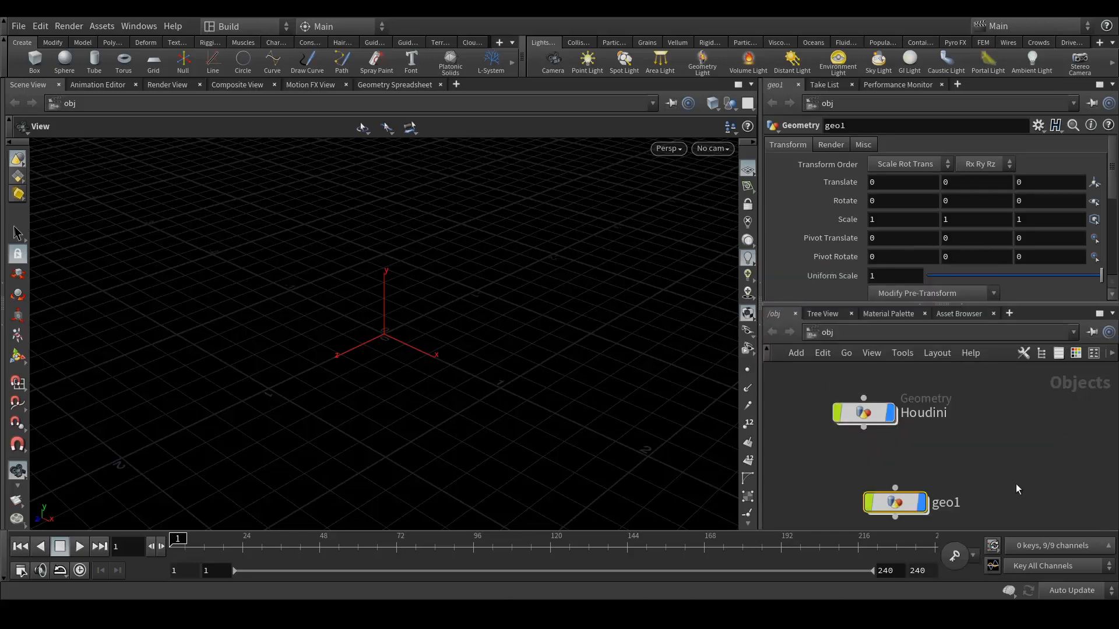
{"action": "double_click", "coordinate": [945, 501]}
{"action": "type", "text": "FX"}
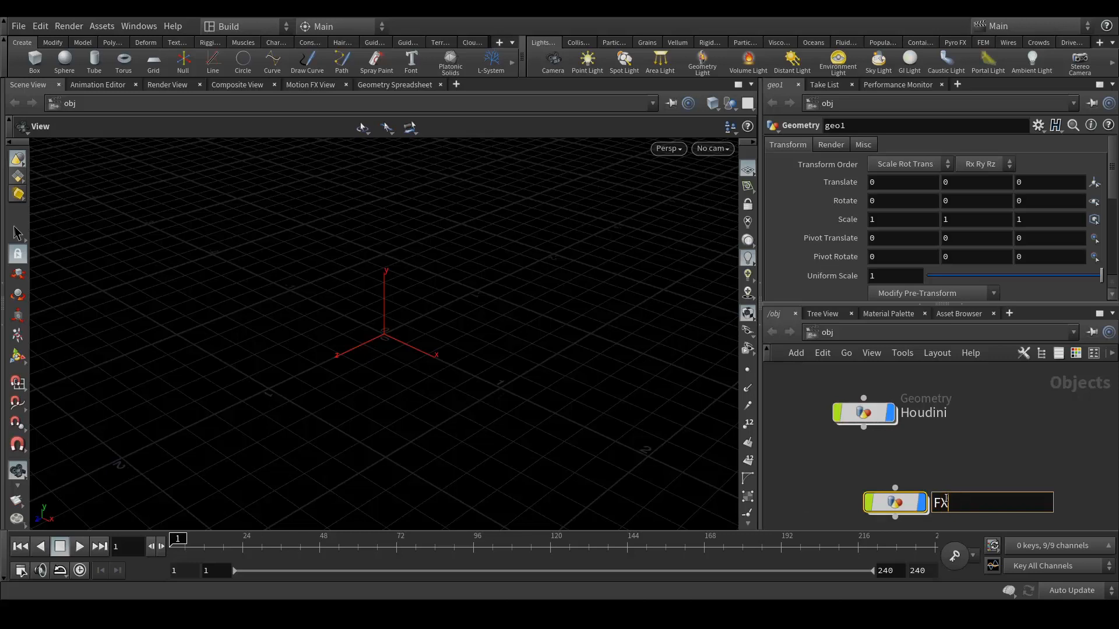
{"action": "key", "text": "Return"}
{"action": "left_click_drag", "start_coordinate": [916, 502], "coordinate": [885, 471]}
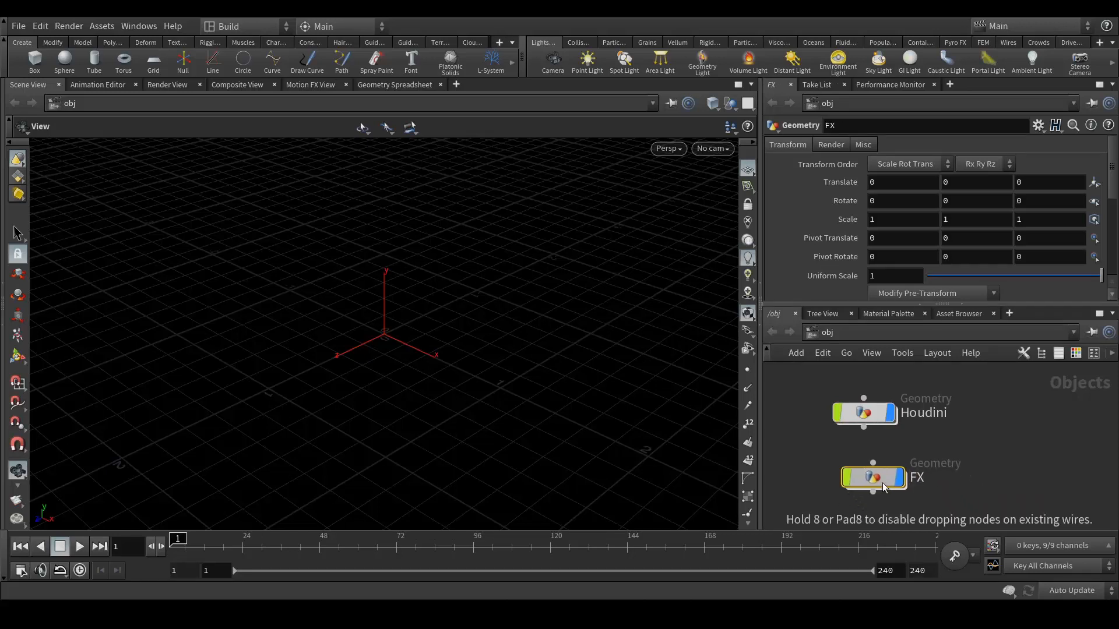
{"action": "middle_click_drag", "start_coordinate": [963, 446], "coordinate": [969, 476]}
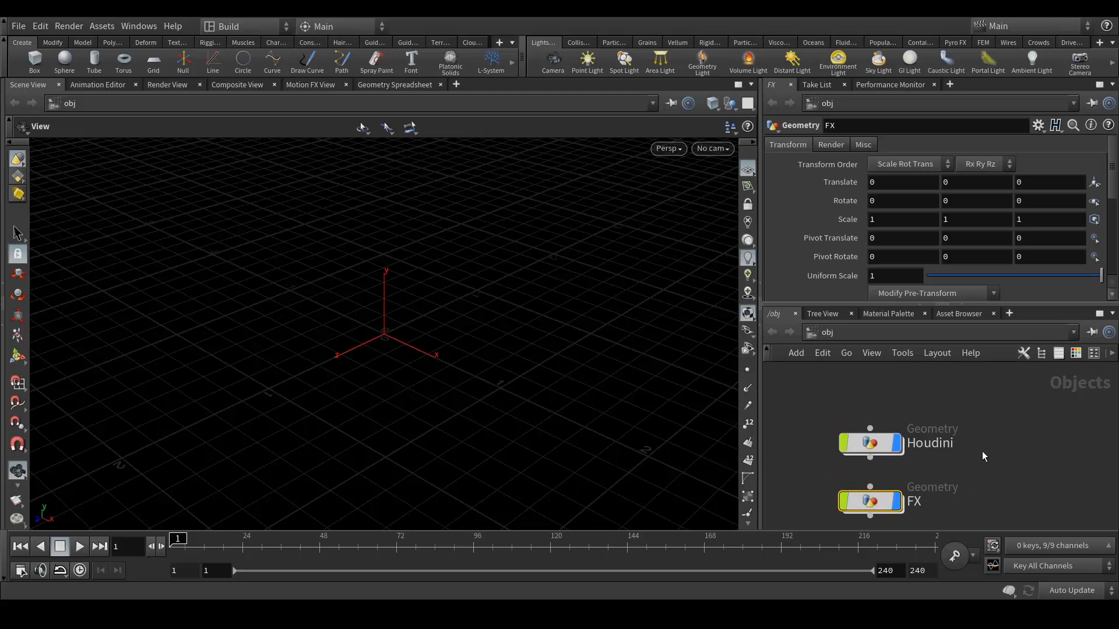
Go inside the Houdini geometry object and add a Font node.
{"action": "double_click", "coordinate": [876, 444]}
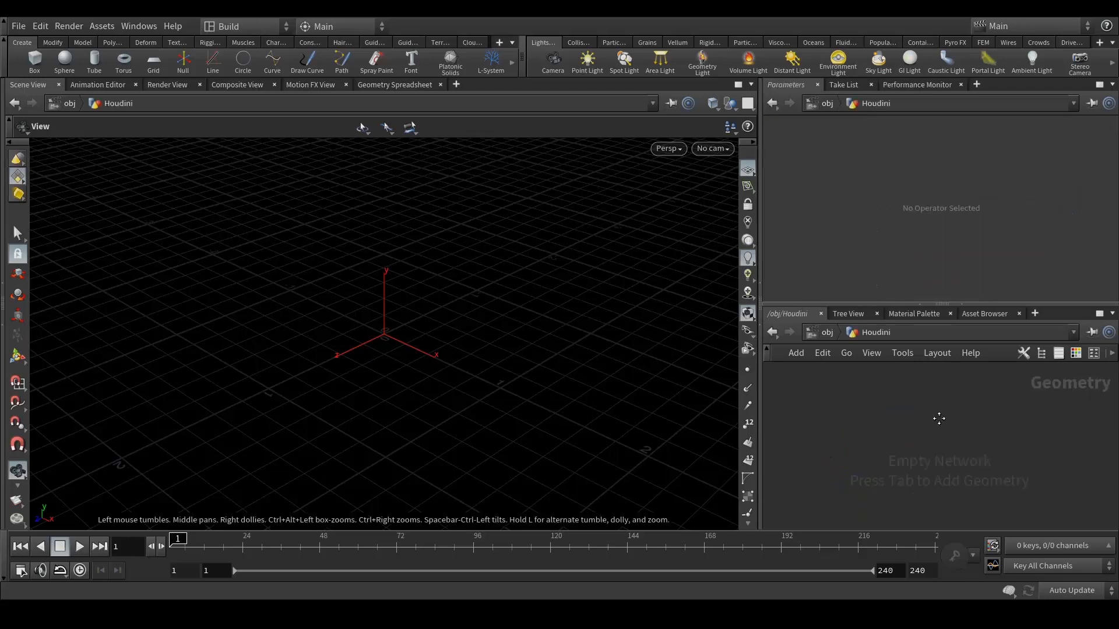
{"action": "key", "text": "Tab"}
{"action": "type", "text": "font"}
{"action": "key", "text": "Return"}
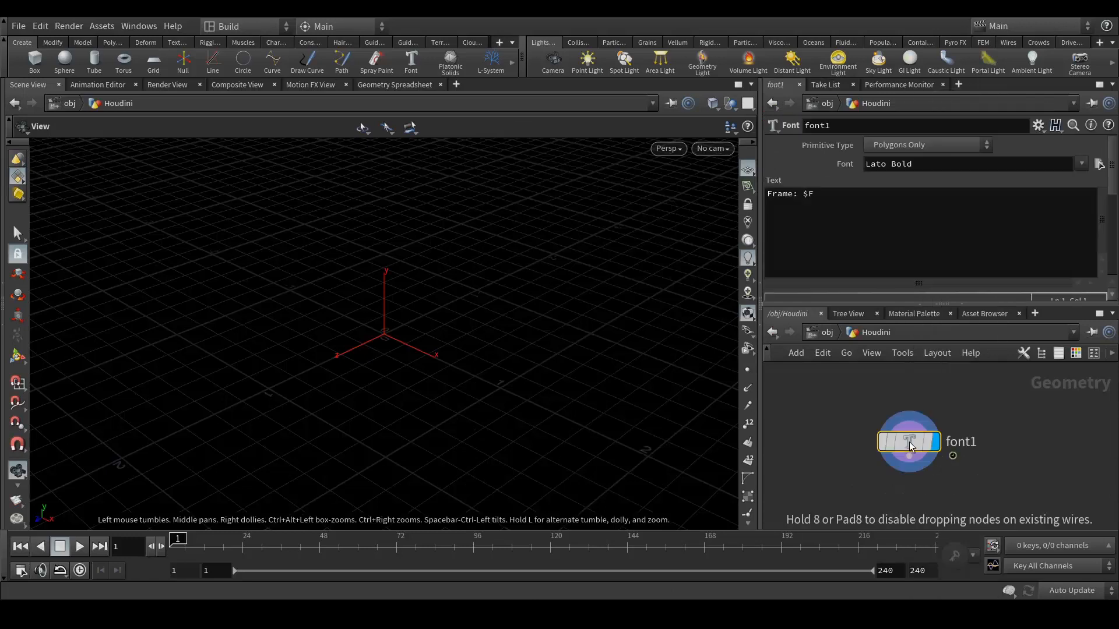
{"action": "left_click", "coordinate": [912, 446]}
Replace the Font node's default text with "Houdini".
{"action": "left_click_drag", "start_coordinate": [462, 307], "coordinate": [472, 336]}
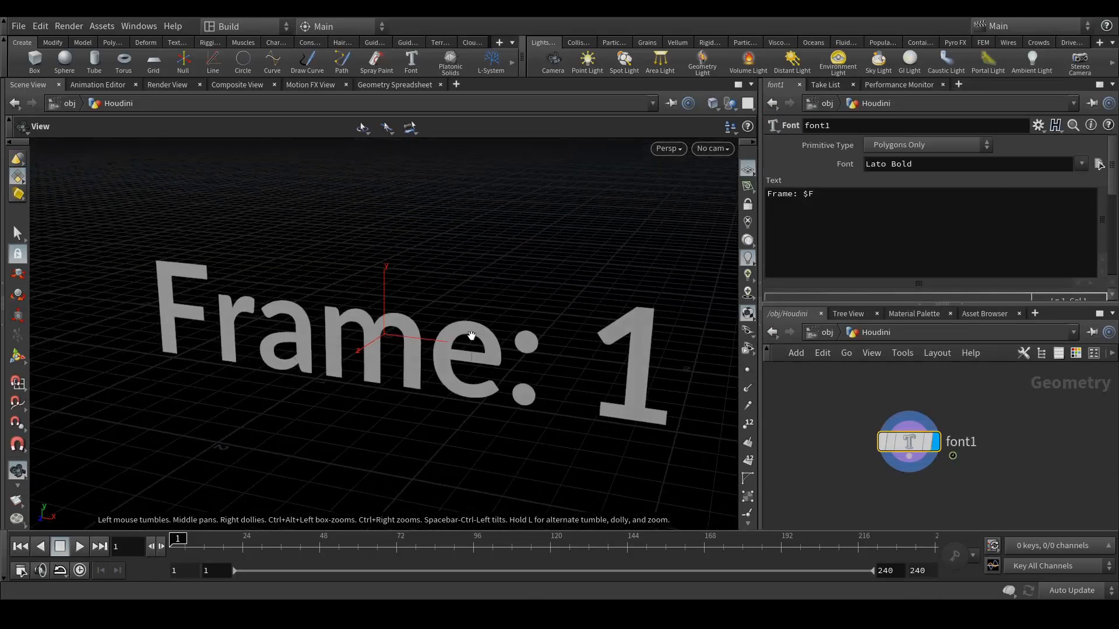
{"action": "middle_click_drag", "start_coordinate": [472, 337], "coordinate": [479, 289]}
{"action": "left_click_drag", "start_coordinate": [879, 235], "coordinate": [751, 187]}
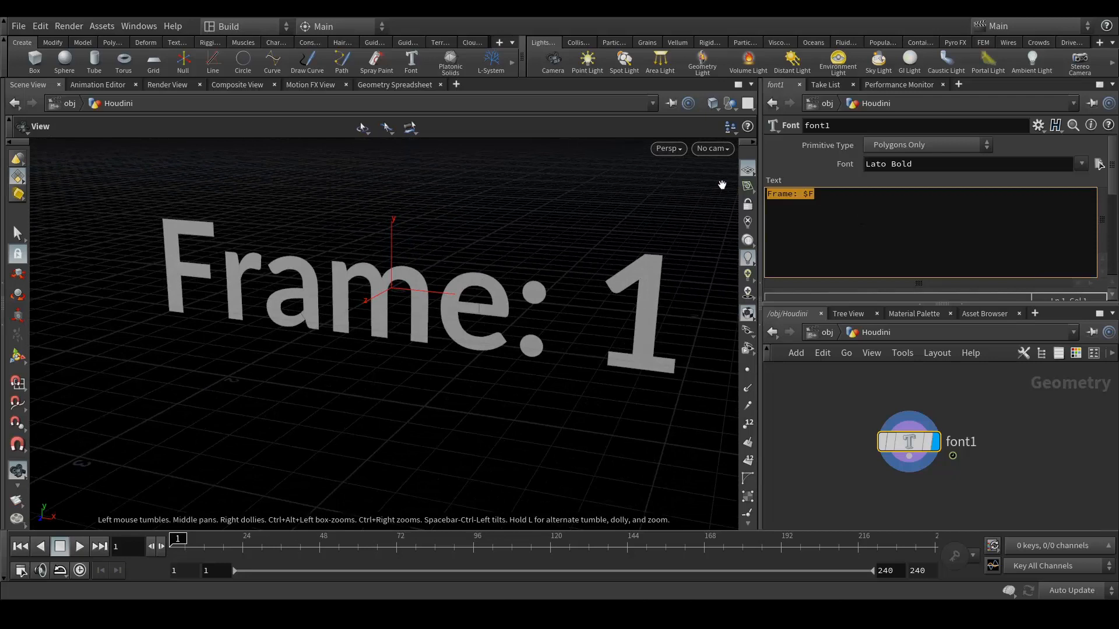
{"action": "type", "text": "Houdini"}
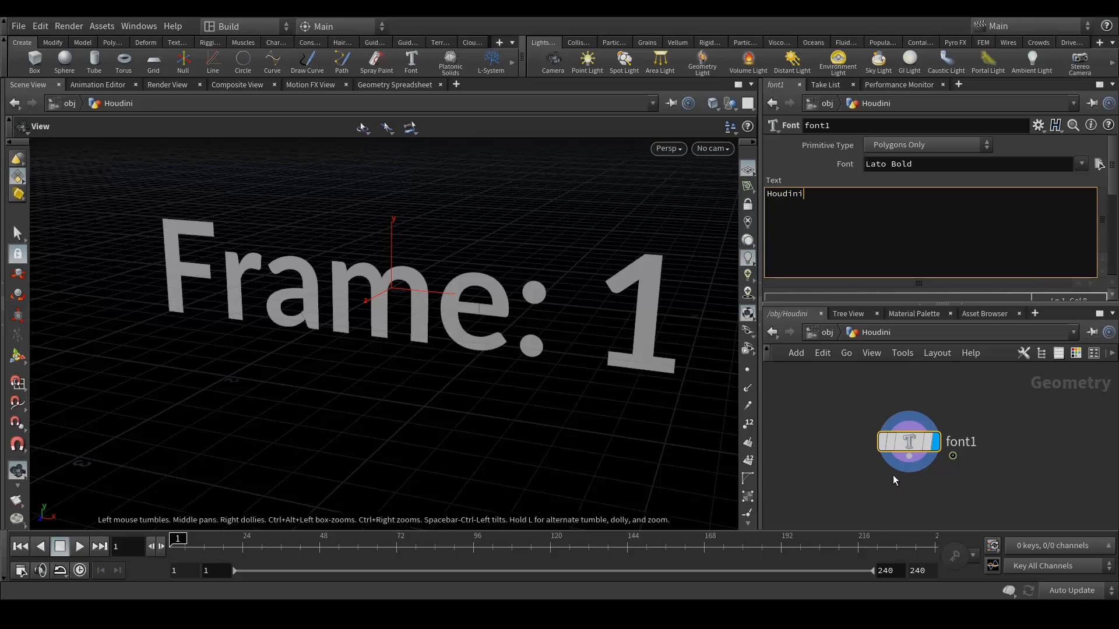
{"action": "left_click", "coordinate": [1005, 440]}
Add a PolyExtrude node wired from the Font node's output and display its result.
{"action": "middle_click_drag", "start_coordinate": [1017, 482], "coordinate": [1011, 418]}
{"action": "middle_click_drag", "start_coordinate": [906, 441], "coordinate": [916, 455]}
{"action": "left_click_drag", "start_coordinate": [913, 406], "coordinate": [915, 462]}
{"action": "key", "text": "Escape"}
{"action": "key", "text": "Tab"}
{"action": "type", "text": "ex"}
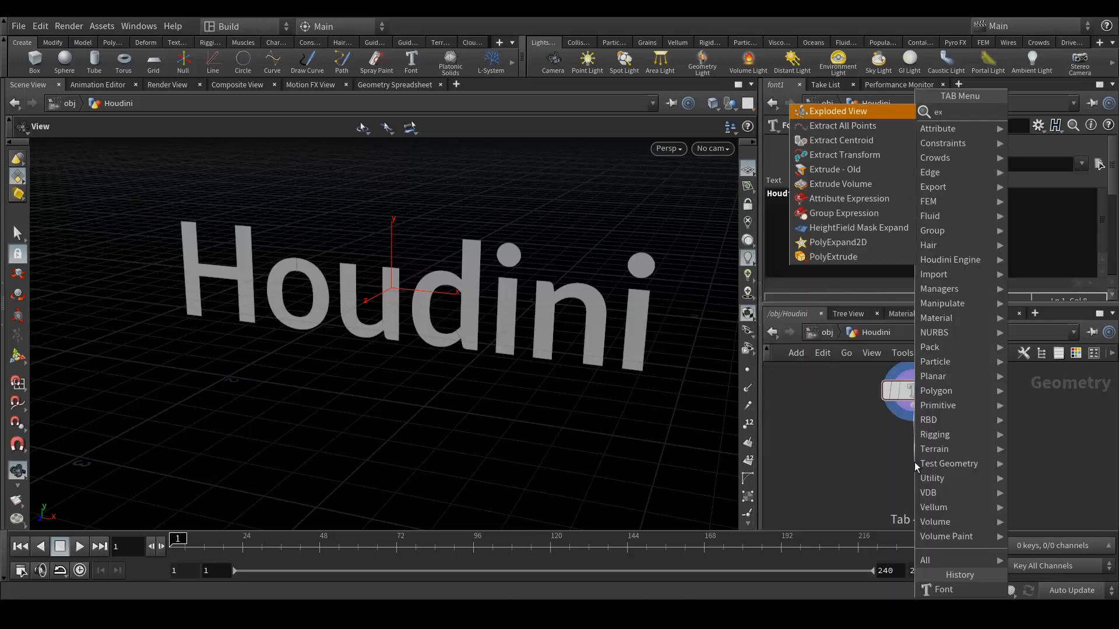
{"action": "type", "text": "t"}
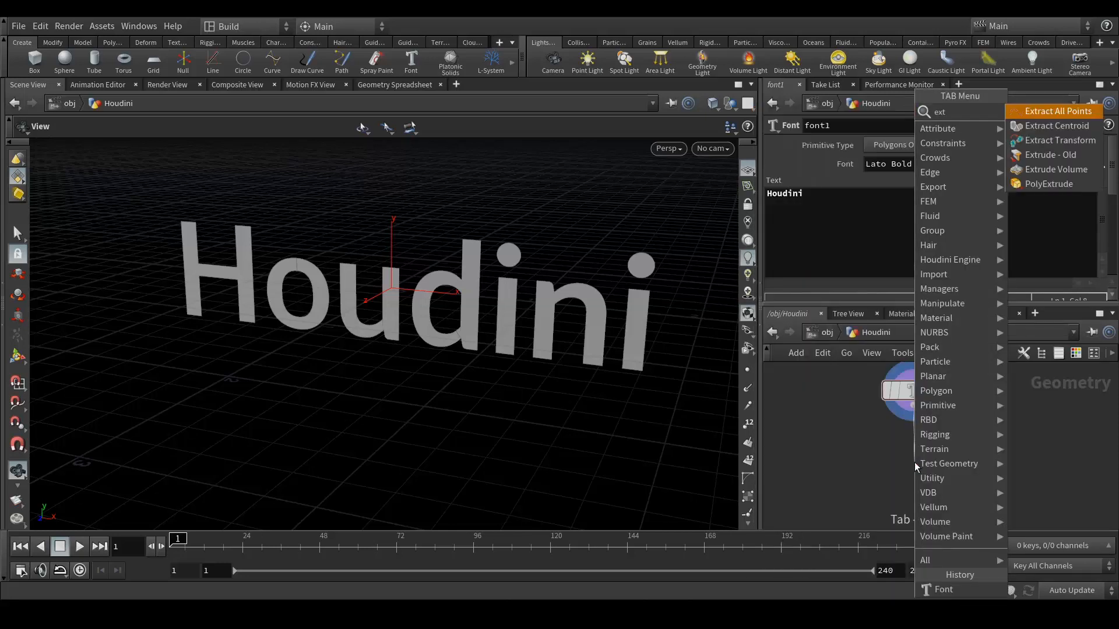
{"action": "key", "text": "Down"}
{"action": "key", "text": "Down"}
{"action": "key", "text": "Down"}
{"action": "key", "text": "Down"}
{"action": "key", "text": "Down"}
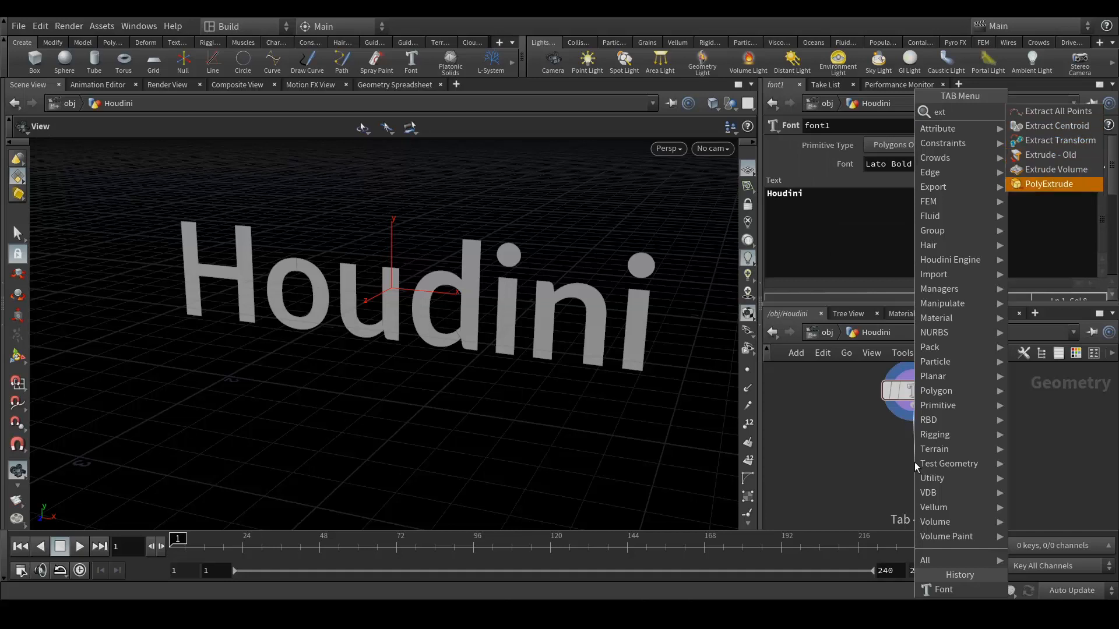
{"action": "key", "text": "Return"}
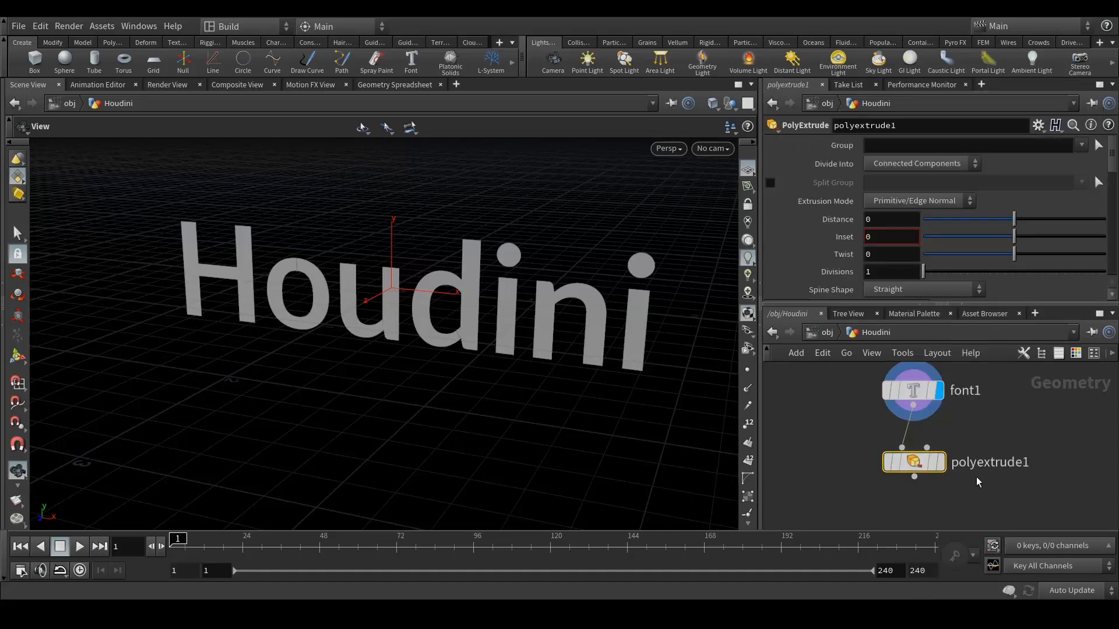
{"action": "left_click", "coordinate": [940, 464]}
{"action": "middle_click_drag", "start_coordinate": [1029, 445], "coordinate": [1035, 459]}
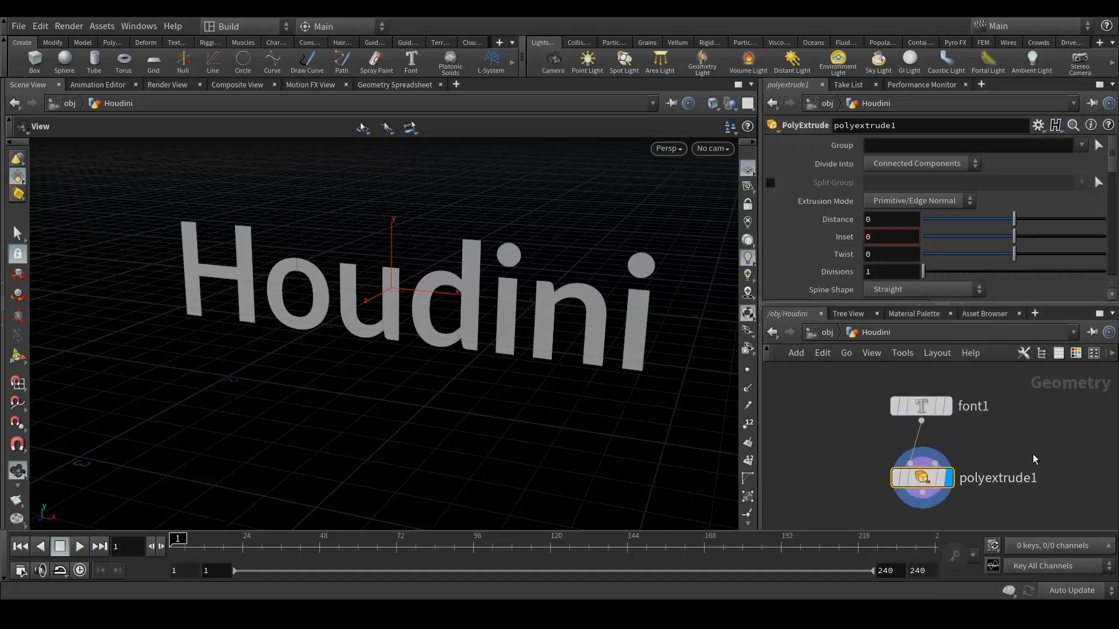
Set the PolyExtrude distance to 0.2 to give the text thickness.
{"action": "double_click", "coordinate": [885, 219]}
{"action": "type", "text": "0.2"}
{"action": "key", "text": "Return"}
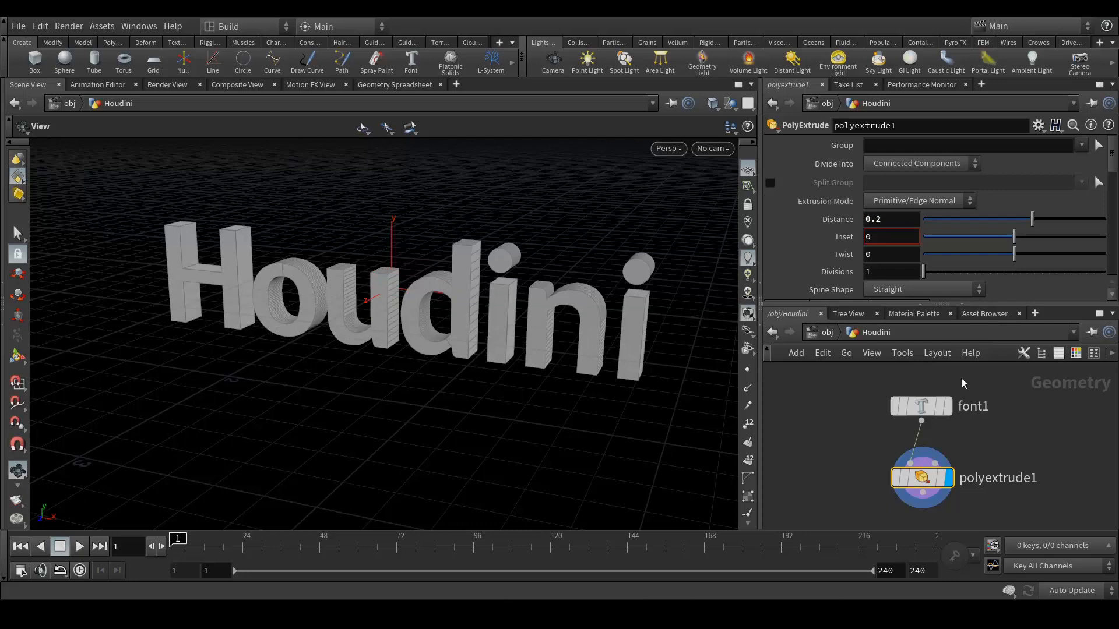
{"action": "mouse_move", "coordinate": [1018, 419]}
{"action": "middle_mouse_down"}
{"action": "mouse_move", "coordinate": [1008, 421]}
{"action": "mouse_move", "coordinate": [1012, 434]}
{"action": "mouse_move", "coordinate": [1022, 425]}
{"action": "middle_mouse_up"}
Set the Font node's Level of Detail to 2.
{"action": "left_click", "coordinate": [955, 394]}
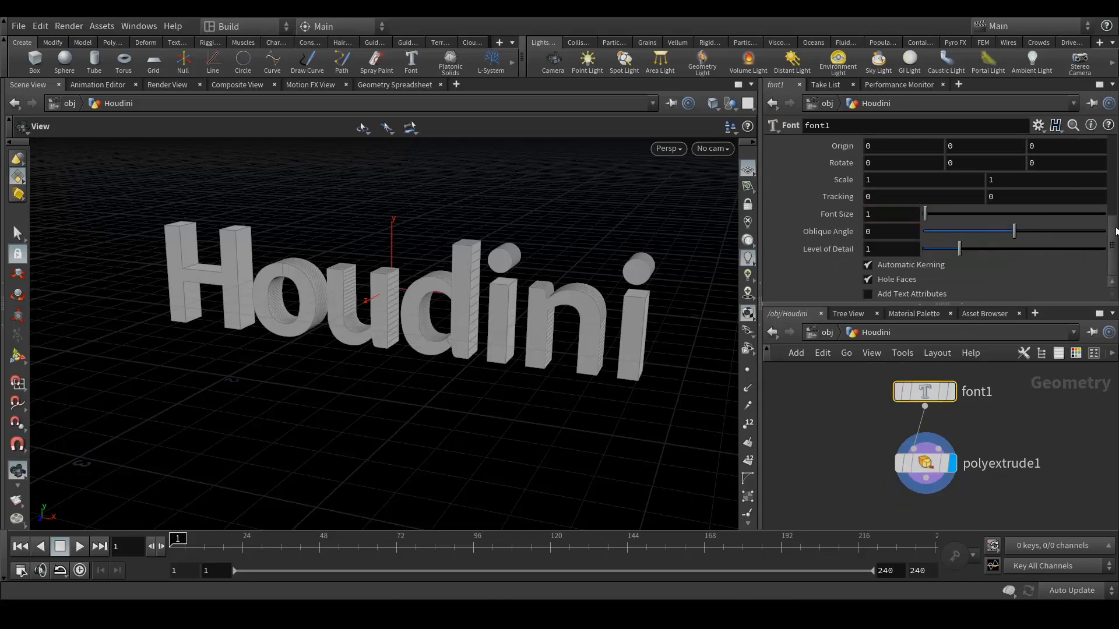
{"action": "mouse_move", "coordinate": [1114, 245]}
{"action": "left_mouse_down"}
{"action": "mouse_move", "coordinate": [1117, 155]}
{"action": "mouse_move", "coordinate": [1117, 245]}
{"action": "left_mouse_up"}
{"action": "left_click_drag", "start_coordinate": [880, 250], "coordinate": [861, 251]}
{"action": "type", "text": "2"}
{"action": "key", "text": "Return"}
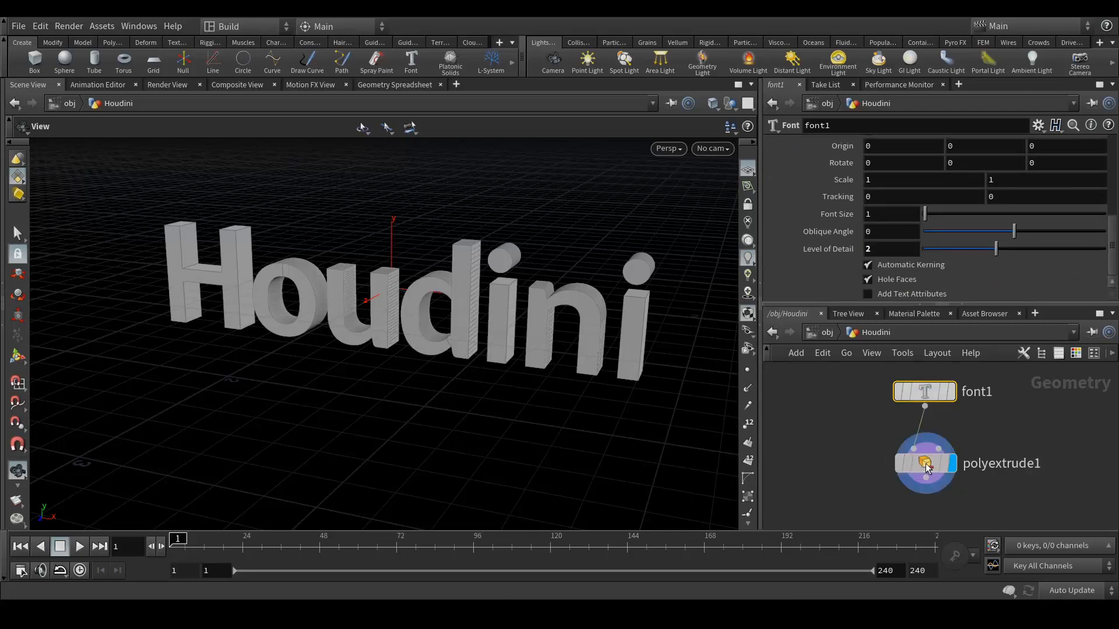
Turn on Output Back for the PolyExtrude node.
{"action": "left_click", "coordinate": [927, 468]}
{"action": "scroll", "coordinate": [823, 241], "scroll_direction": "down", "scroll_amount": 3}
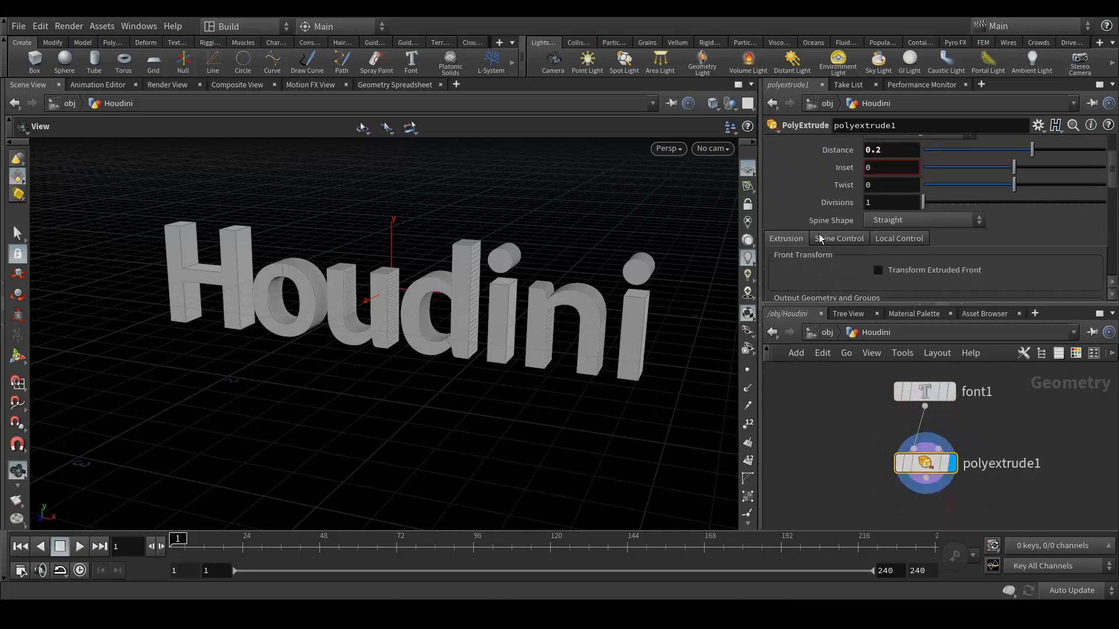
{"action": "scroll", "coordinate": [820, 239], "scroll_direction": "down", "scroll_amount": 2}
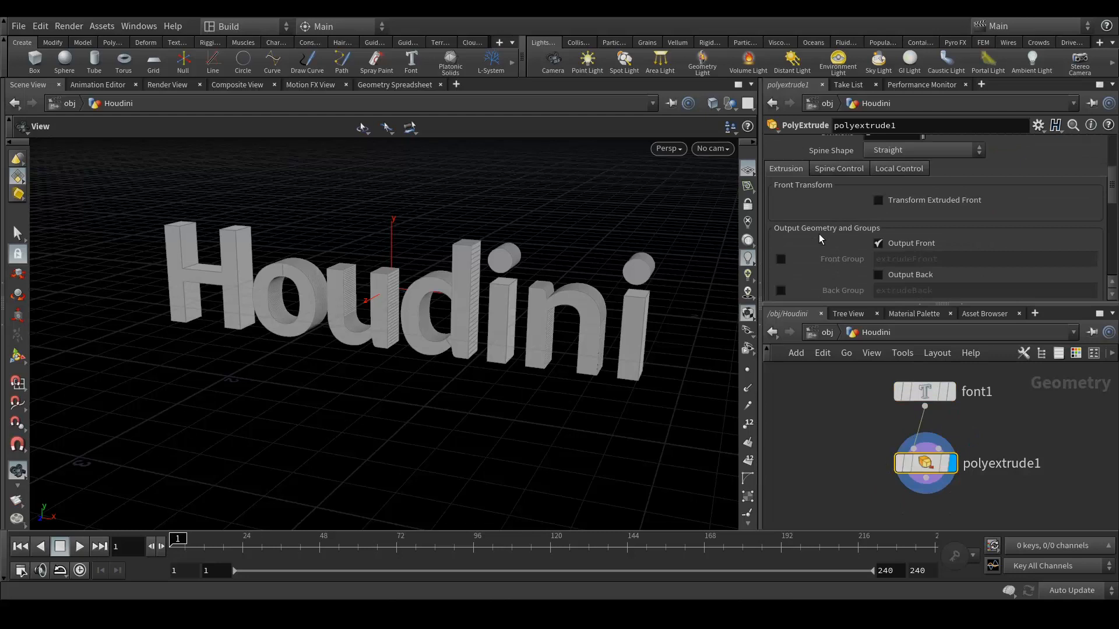
{"action": "scroll", "coordinate": [886, 273], "scroll_direction": "down", "scroll_amount": 1}
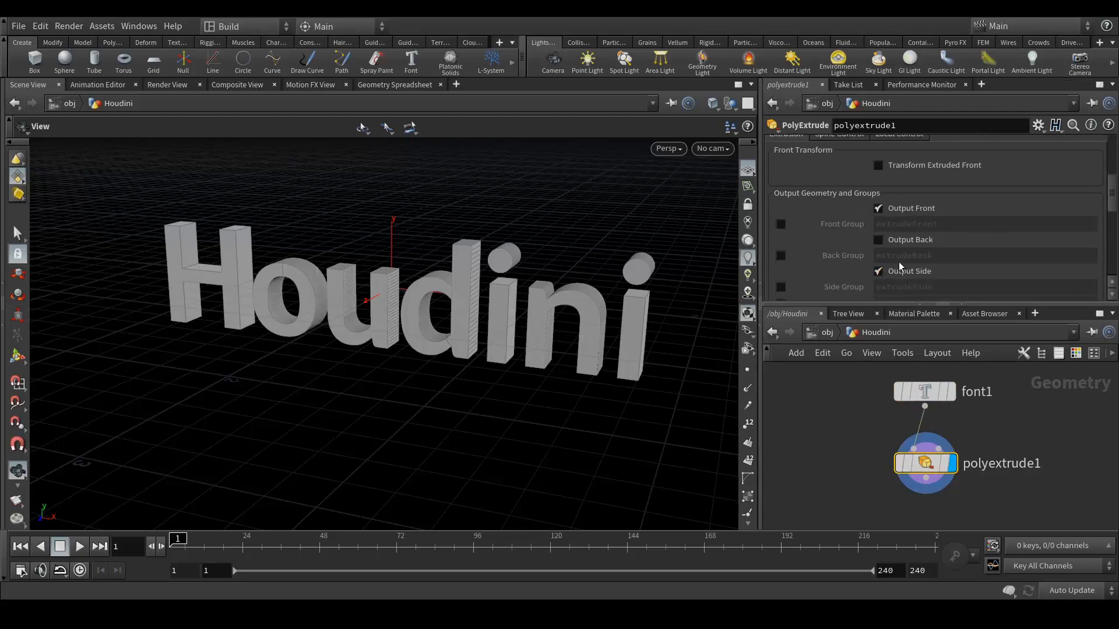
{"action": "left_click", "coordinate": [898, 245]}
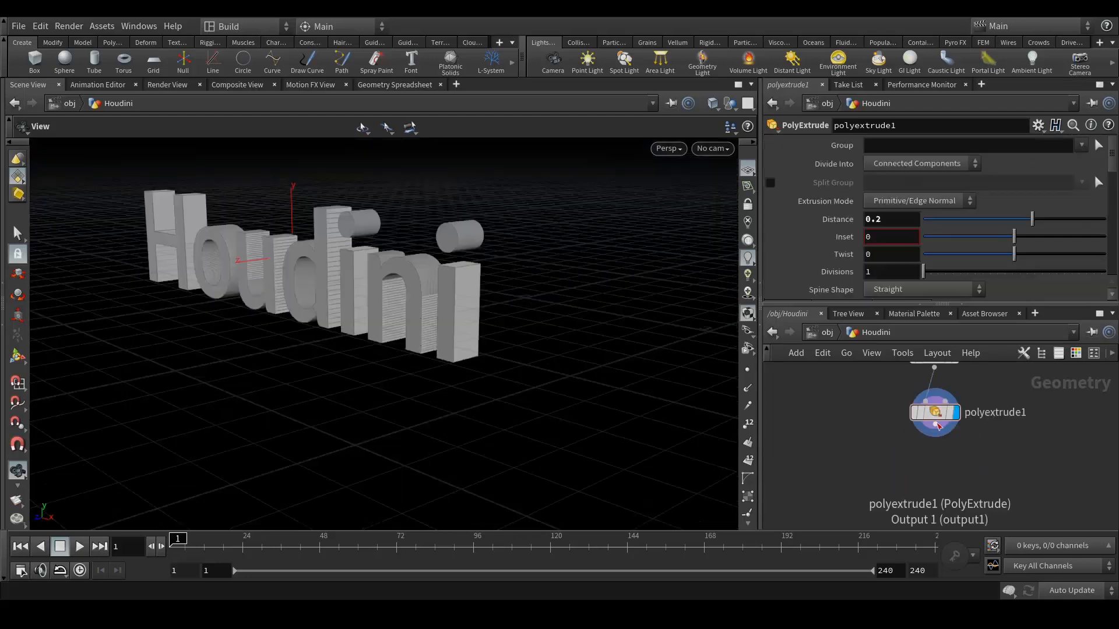
Add a PolyFill node wired from the PolyExtrude node's output and display its result.
{"action": "left_click", "coordinate": [935, 425]}
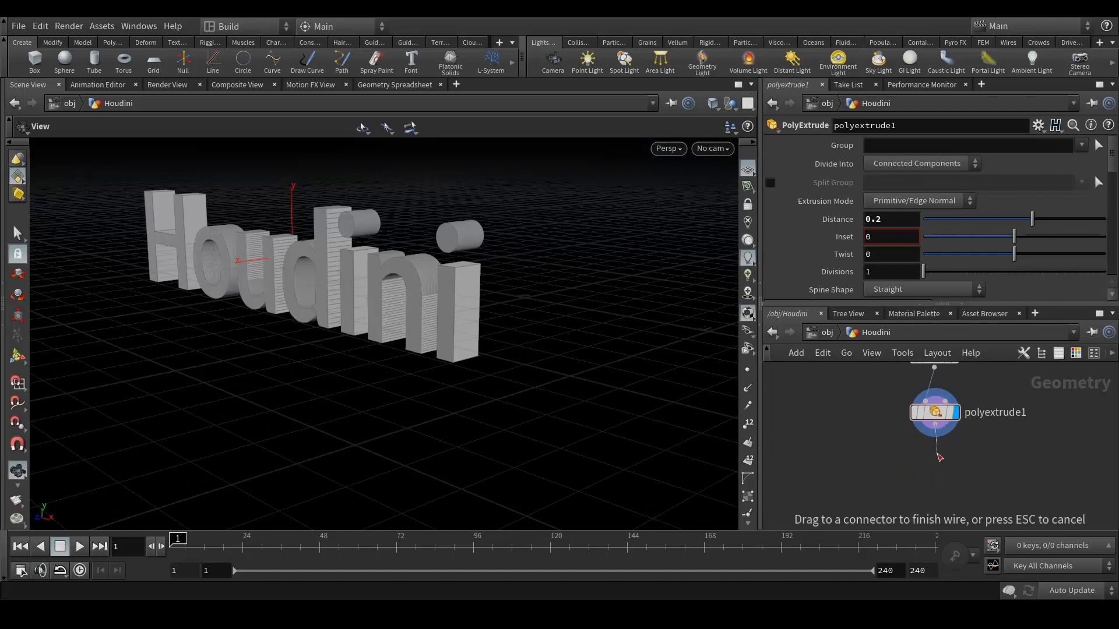
{"action": "key", "text": "Tab"}
{"action": "type", "text": "pol"}
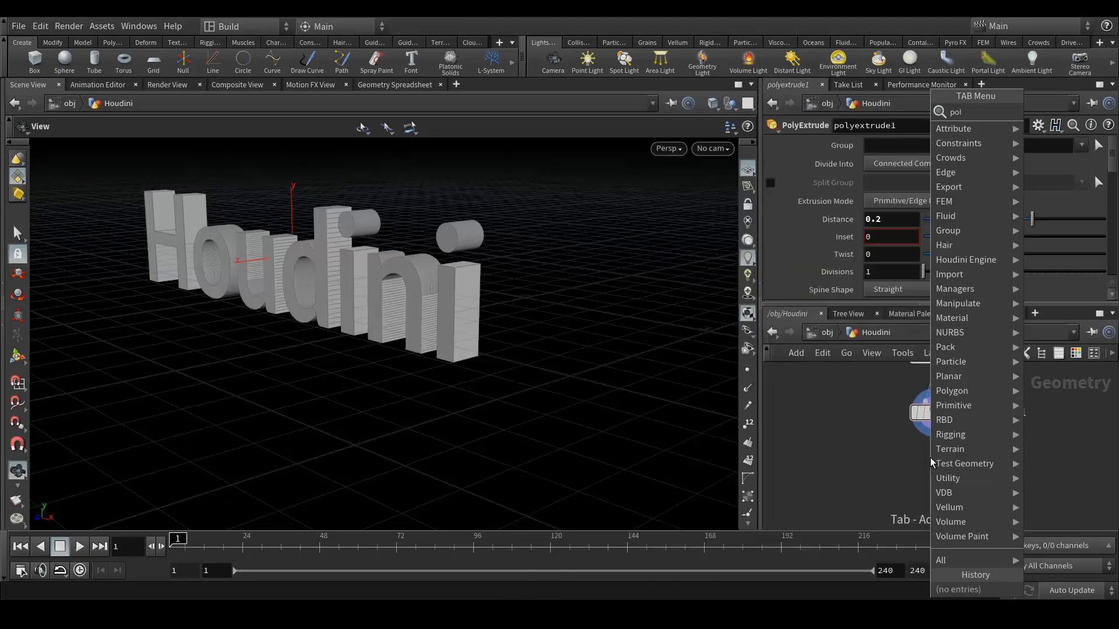
{"action": "type", "text": "yfi"}
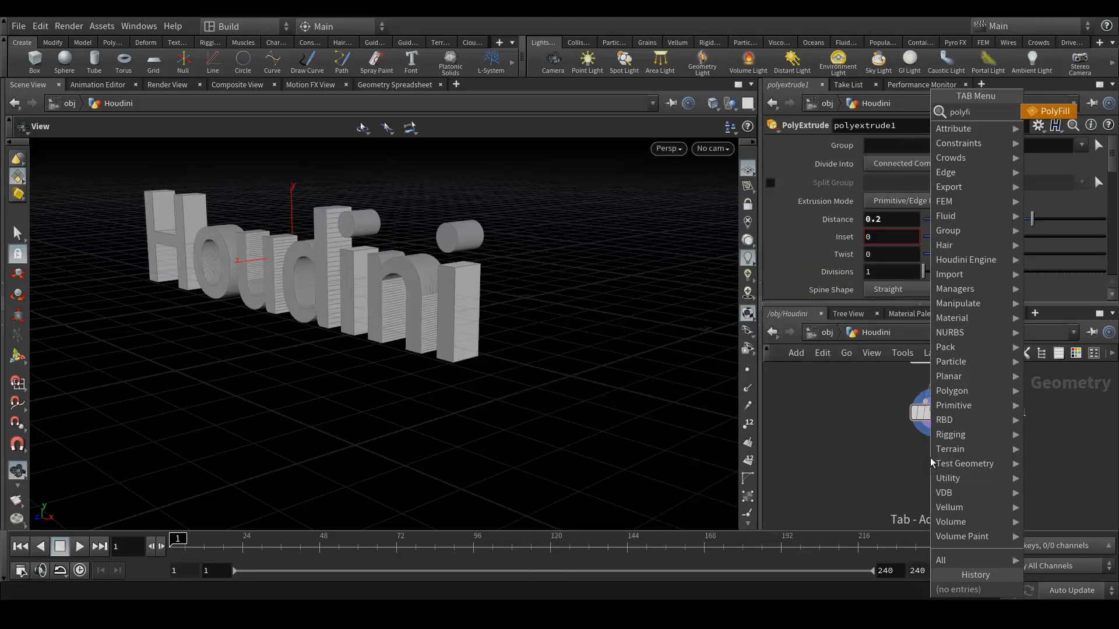
{"action": "key", "text": "Return"}
{"action": "left_click", "coordinate": [931, 462]}
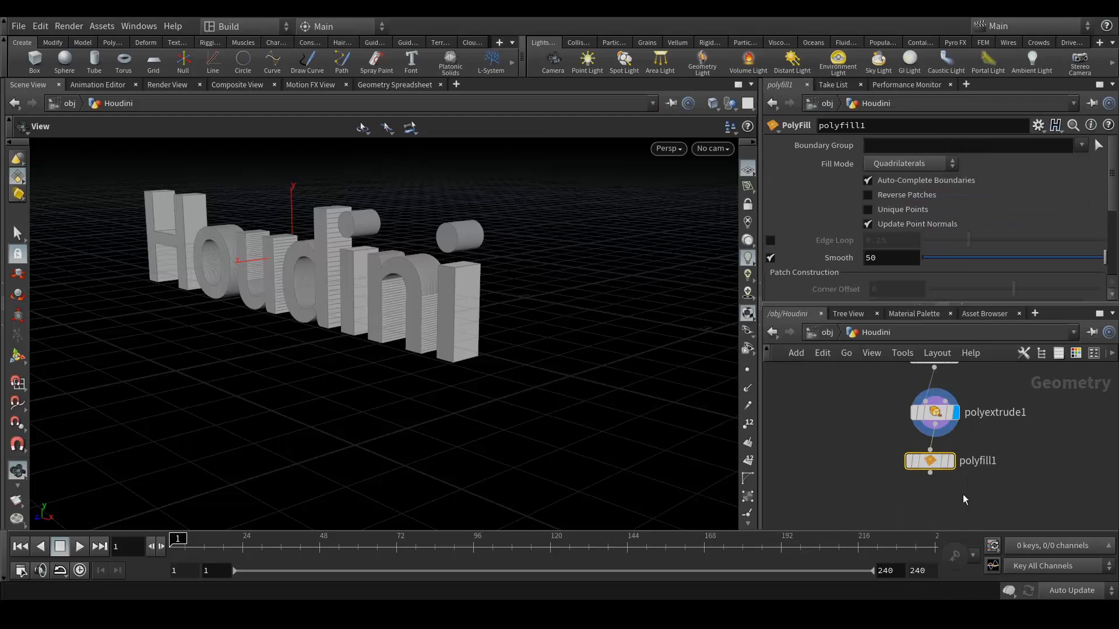
{"action": "left_click", "coordinate": [950, 461]}
{"action": "left_click_drag", "start_coordinate": [425, 256], "coordinate": [512, 274]}
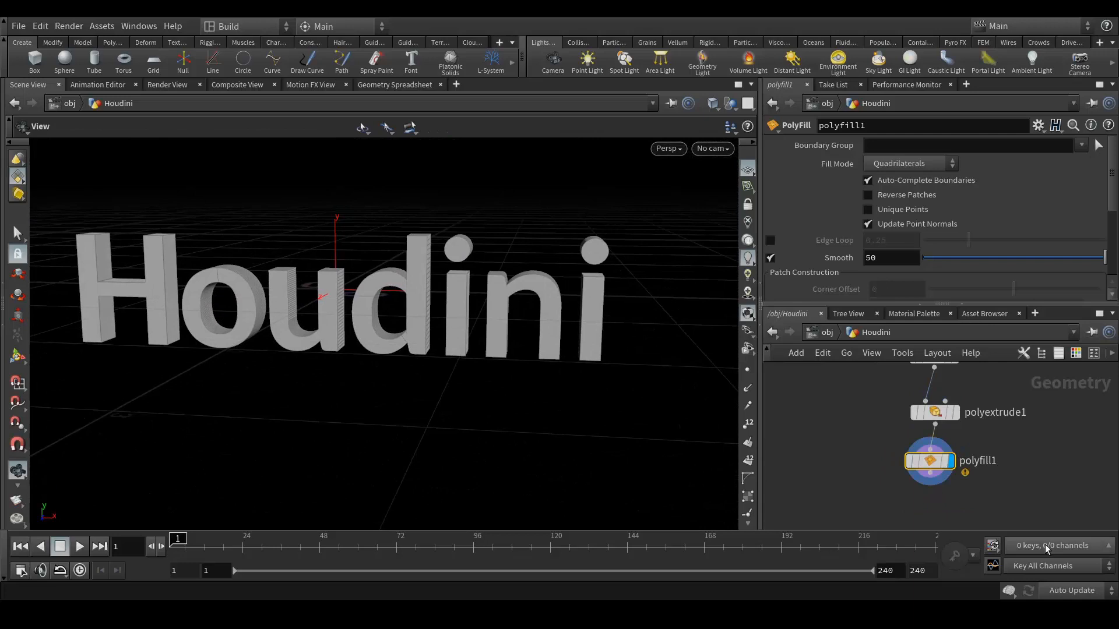
Add a Transform node wired from the PolyFill node's output.
{"action": "middle_click_drag", "start_coordinate": [1035, 482], "coordinate": [998, 445]}
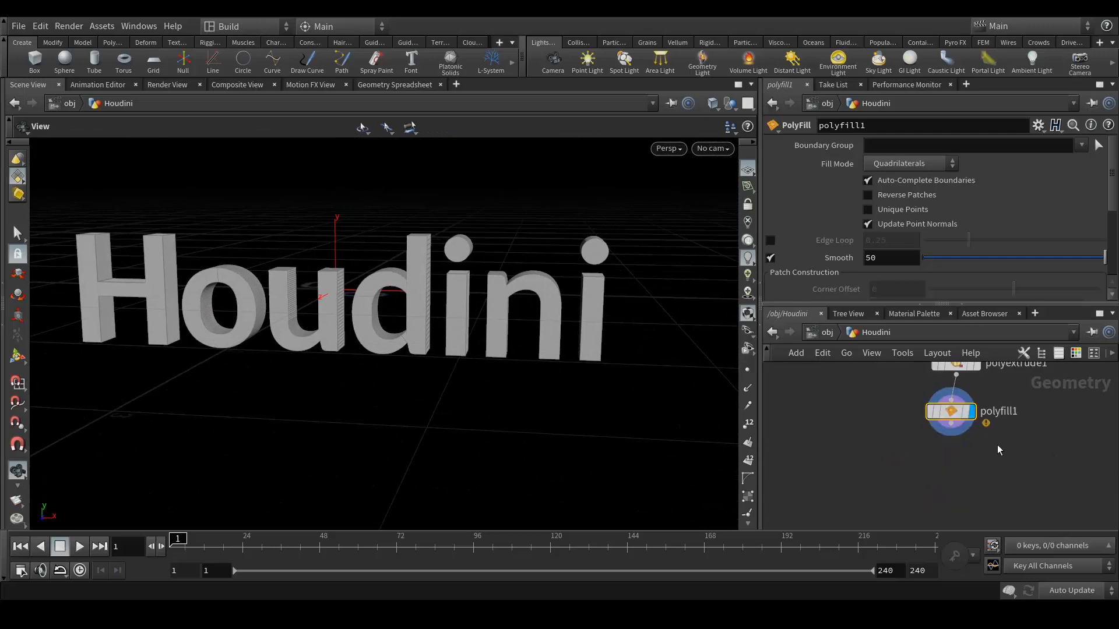
{"action": "left_click", "coordinate": [950, 434]}
{"action": "key", "text": "Tab"}
{"action": "type", "text": "trans"}
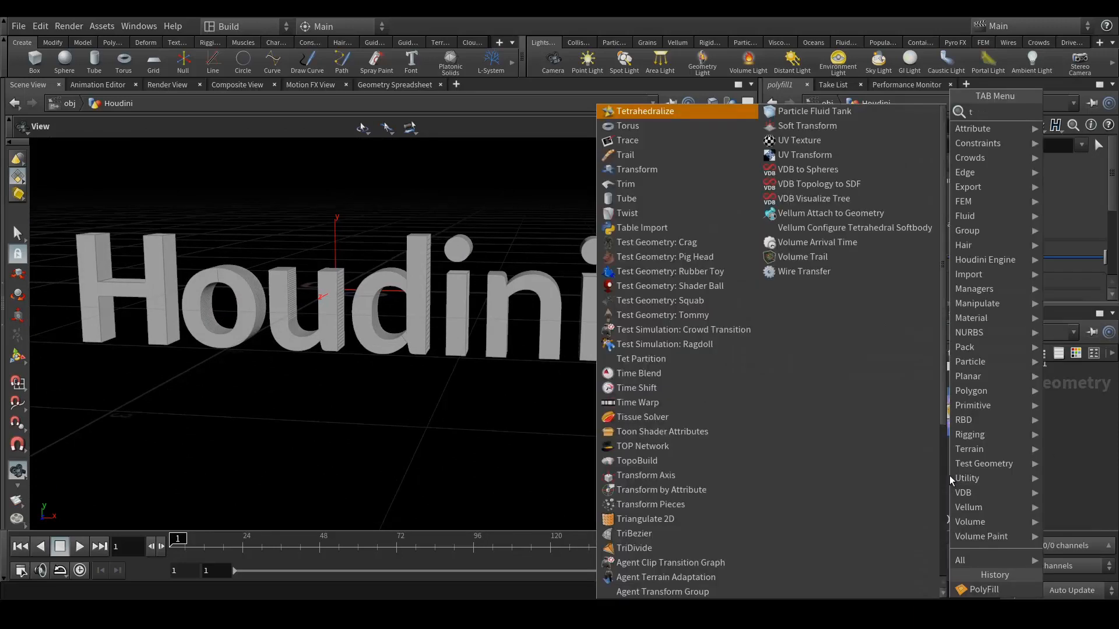
{"action": "key", "text": "Return"}
{"action": "left_click", "coordinate": [949, 476]}
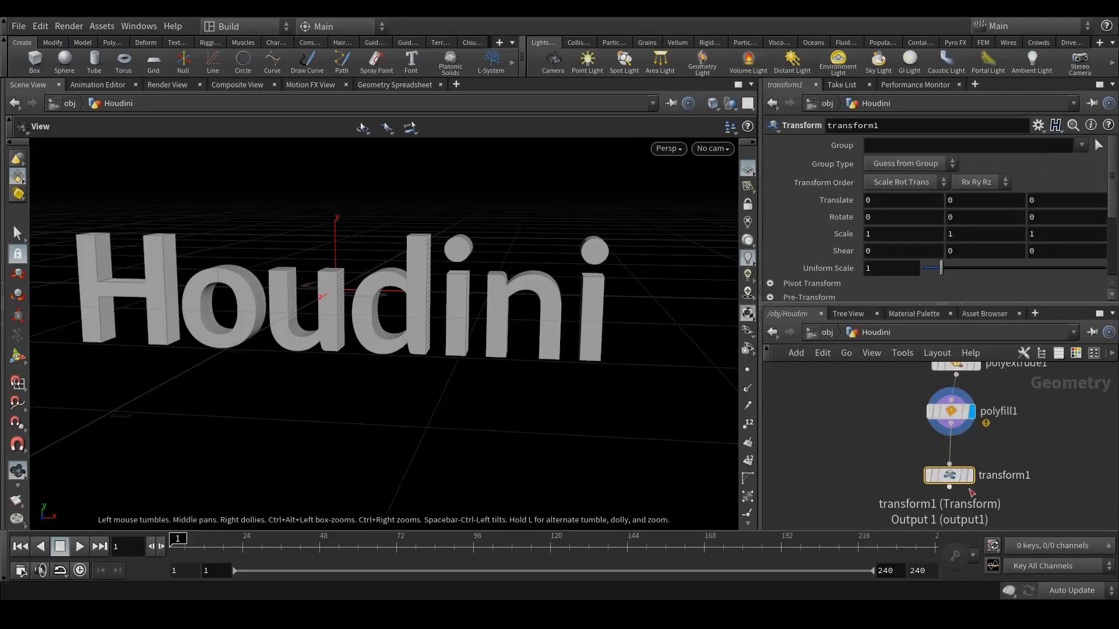
Set the Transform node's X rotation to -90 so the text lies flat, and display its result.
{"action": "mouse_move", "coordinate": [928, 476]}
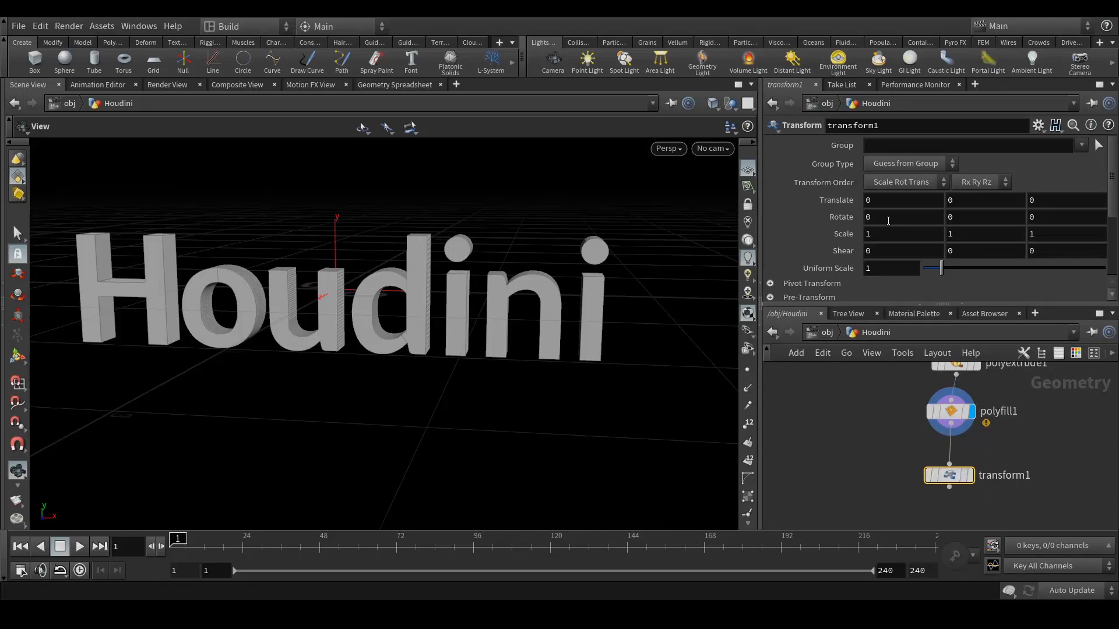
{"action": "double_click", "coordinate": [868, 216]}
{"action": "key", "text": "BackSpace"}
{"action": "type", "text": "-90"}
{"action": "key", "text": "Return"}
{"action": "left_click", "coordinate": [971, 475]}
{"action": "mouse_move", "coordinate": [430, 271]}
{"action": "left_mouse_down"}
{"action": "mouse_move", "coordinate": [468, 364]}
{"action": "mouse_move", "coordinate": [402, 292]}
{"action": "mouse_move", "coordinate": [387, 354]}
{"action": "mouse_move", "coordinate": [395, 271]}
{"action": "mouse_move", "coordinate": [447, 305]}
{"action": "mouse_move", "coordinate": [436, 288]}
{"action": "left_mouse_up"}
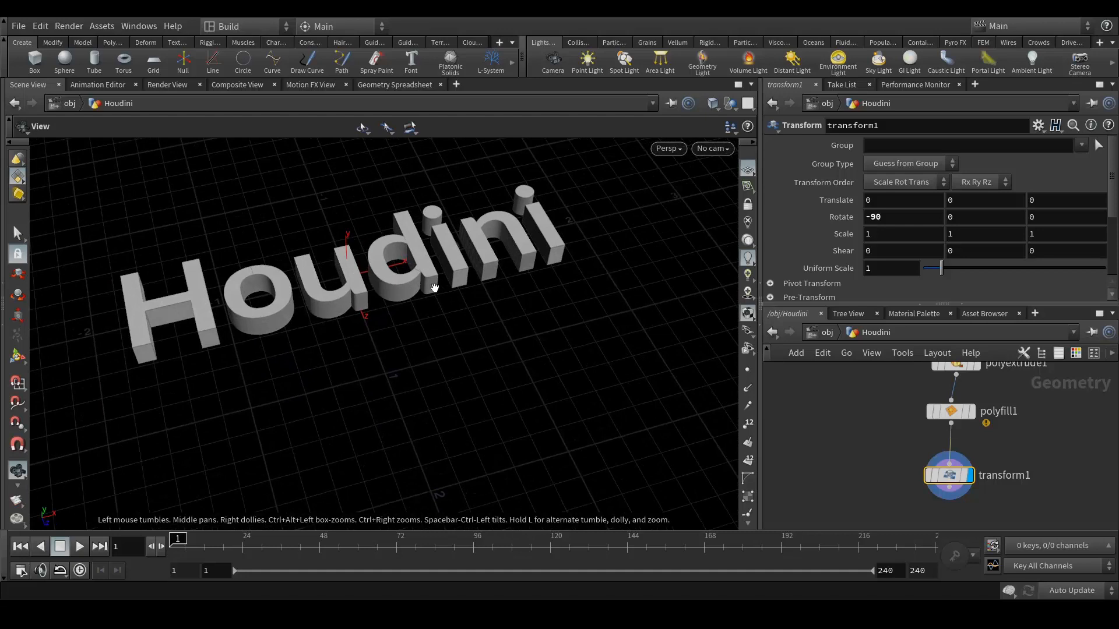
Add an IsoOffset node wired from the Transform node's output and display its result.
{"action": "middle_click_drag", "start_coordinate": [1076, 480], "coordinate": [1064, 402]}
{"action": "left_click_drag", "start_coordinate": [936, 412], "coordinate": [931, 479]}
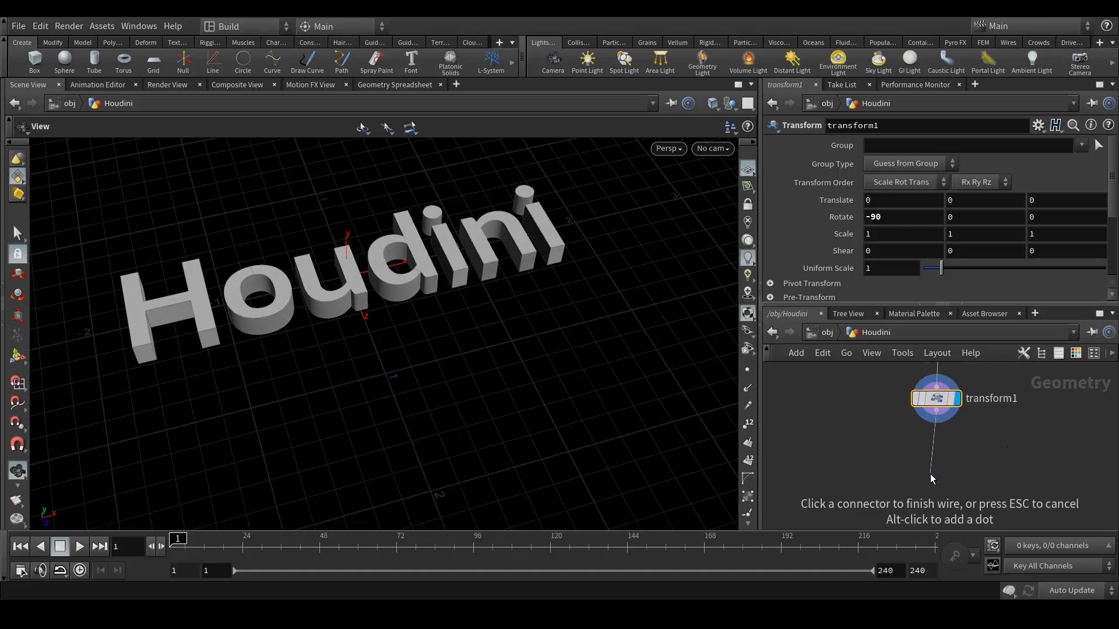
{"action": "key", "text": "Tab"}
{"action": "type", "text": "iso"}
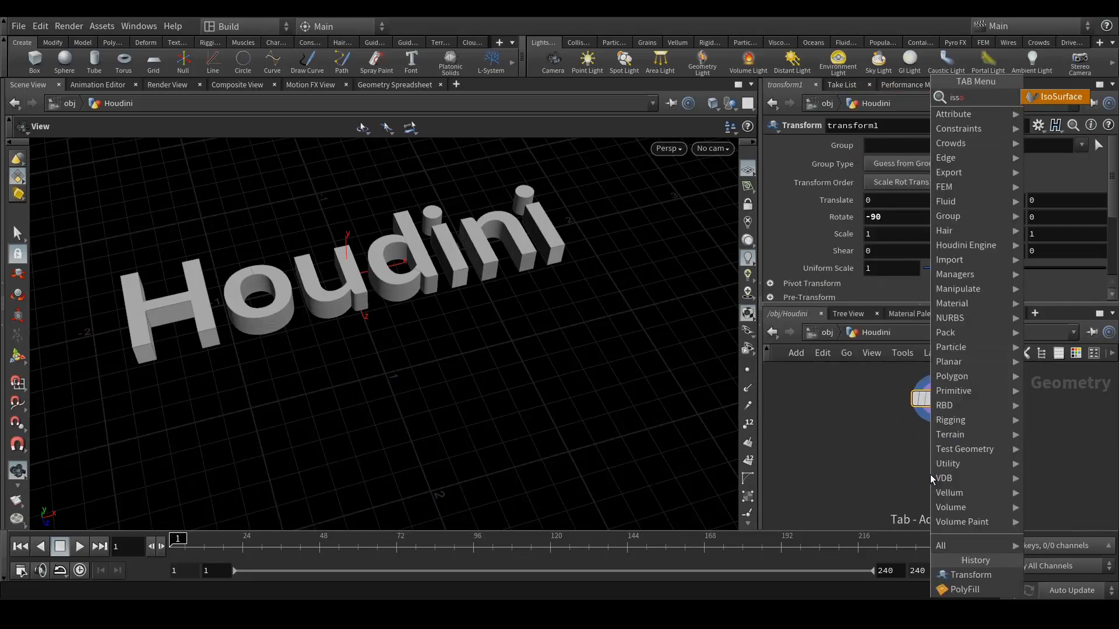
{"action": "key", "text": "BackSpace"}
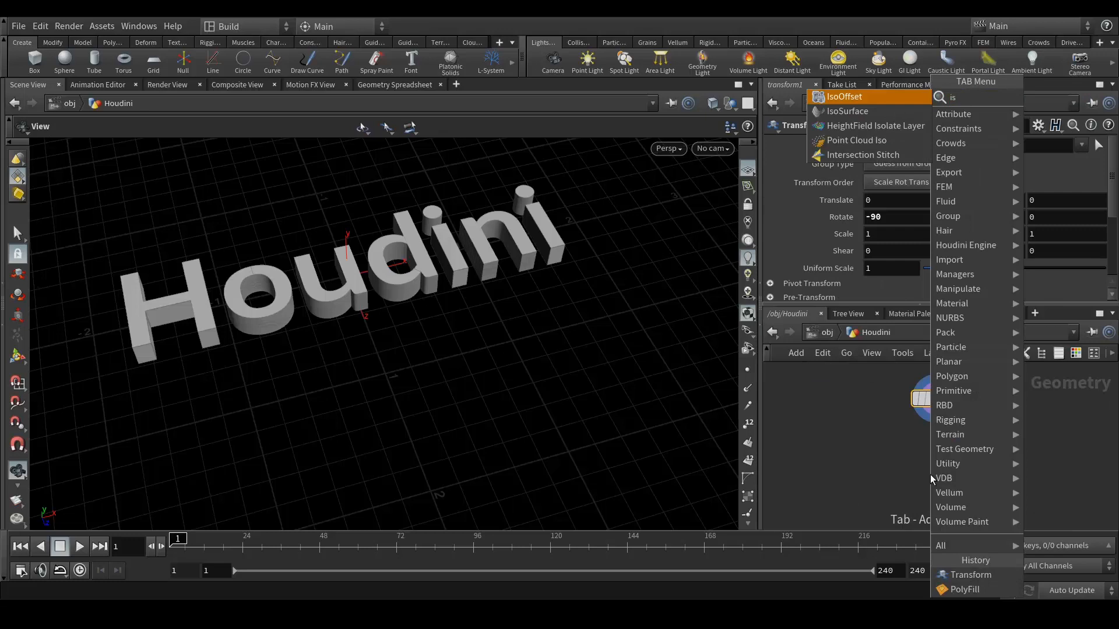
{"action": "key", "text": "Return"}
{"action": "left_click", "coordinate": [930, 474]}
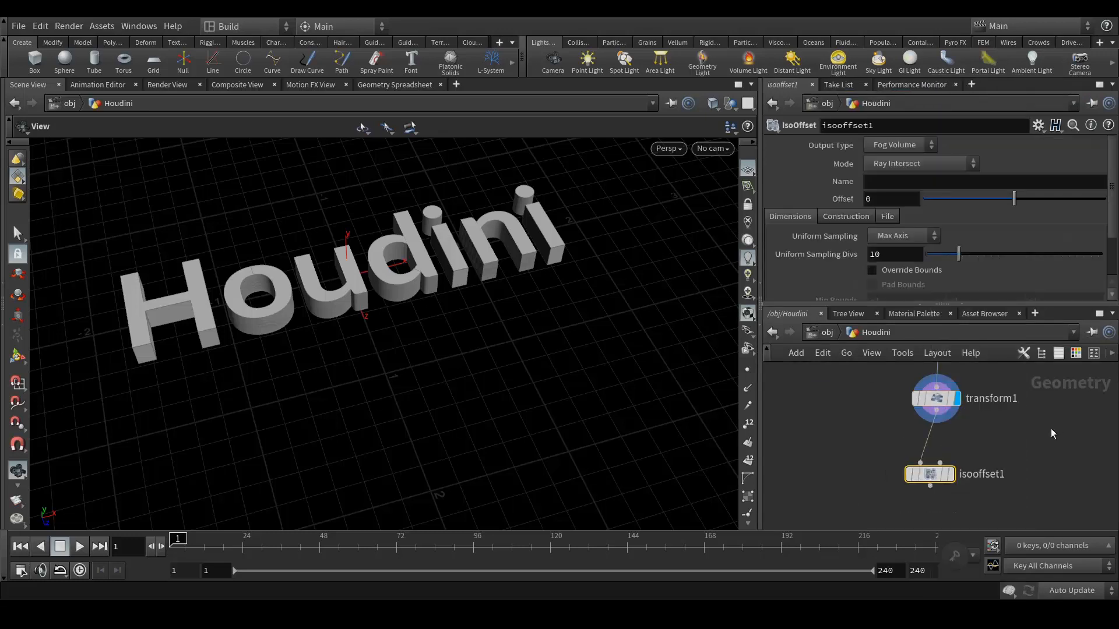
{"action": "left_click", "coordinate": [956, 455]}
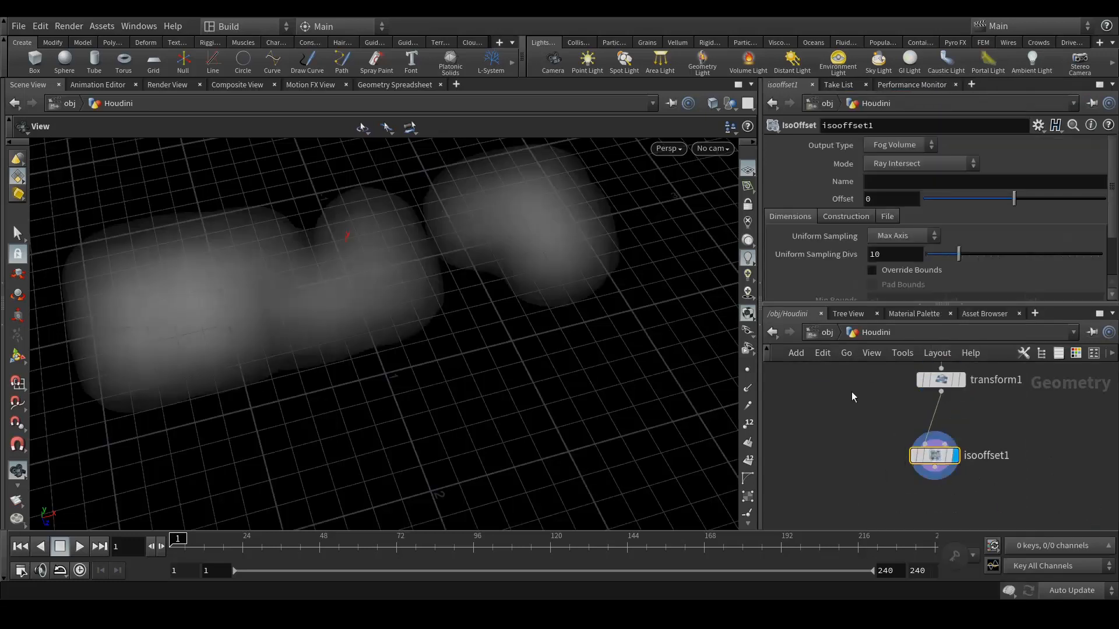
Set the IsoOffset node's Output Type to Iso Surface and its Uniform Sampling Divs to 300.
{"action": "left_click_drag", "start_coordinate": [380, 227], "coordinate": [414, 265]}
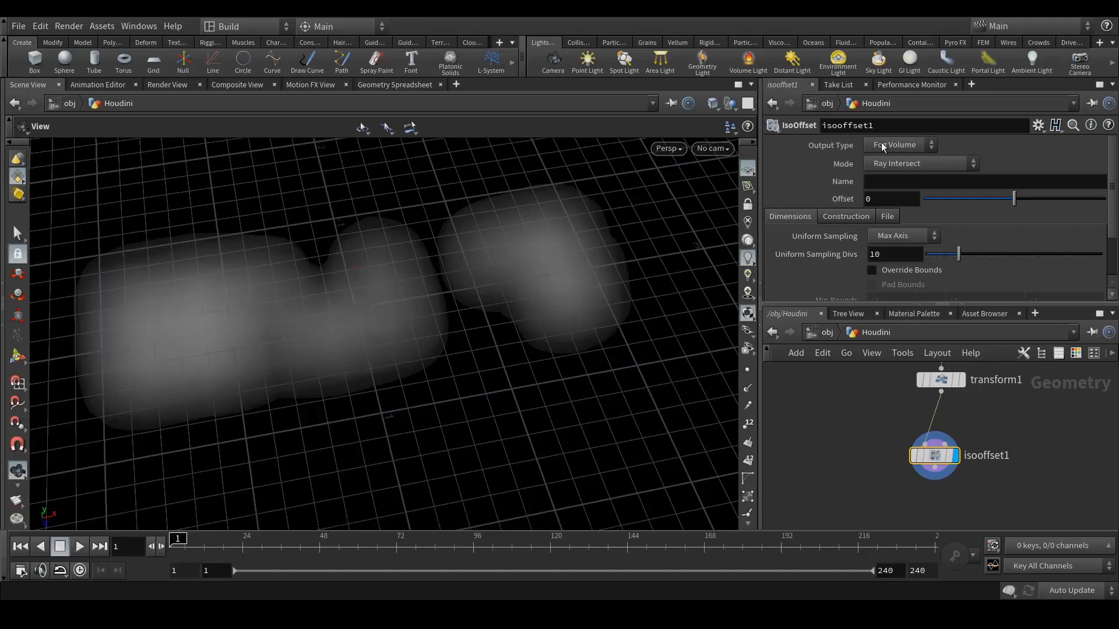
{"action": "left_click", "coordinate": [905, 145]}
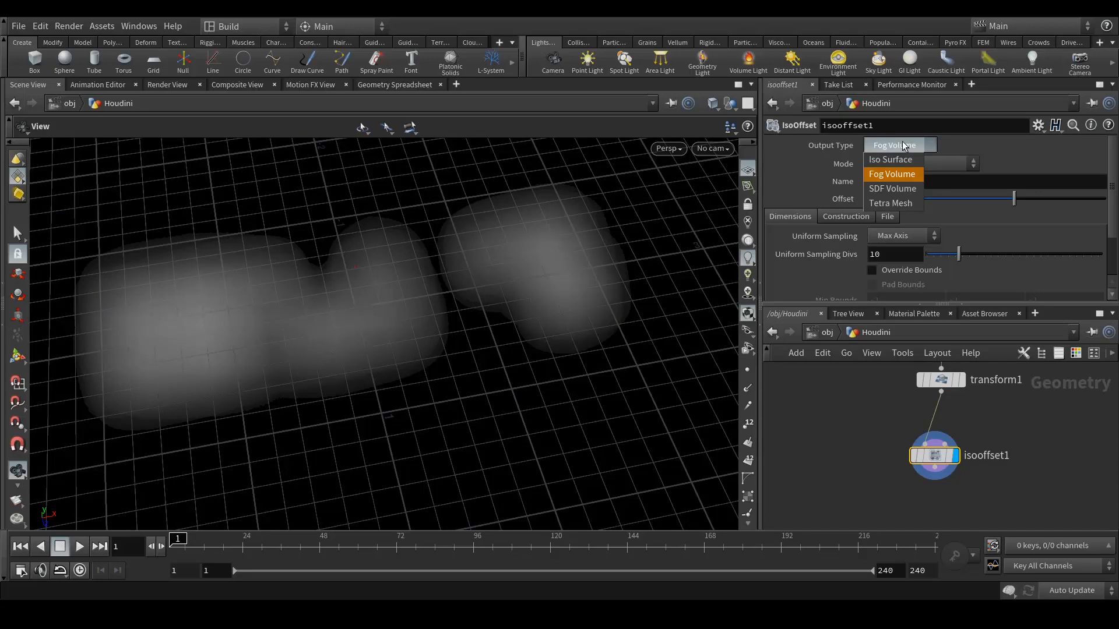
{"action": "left_click", "coordinate": [900, 161]}
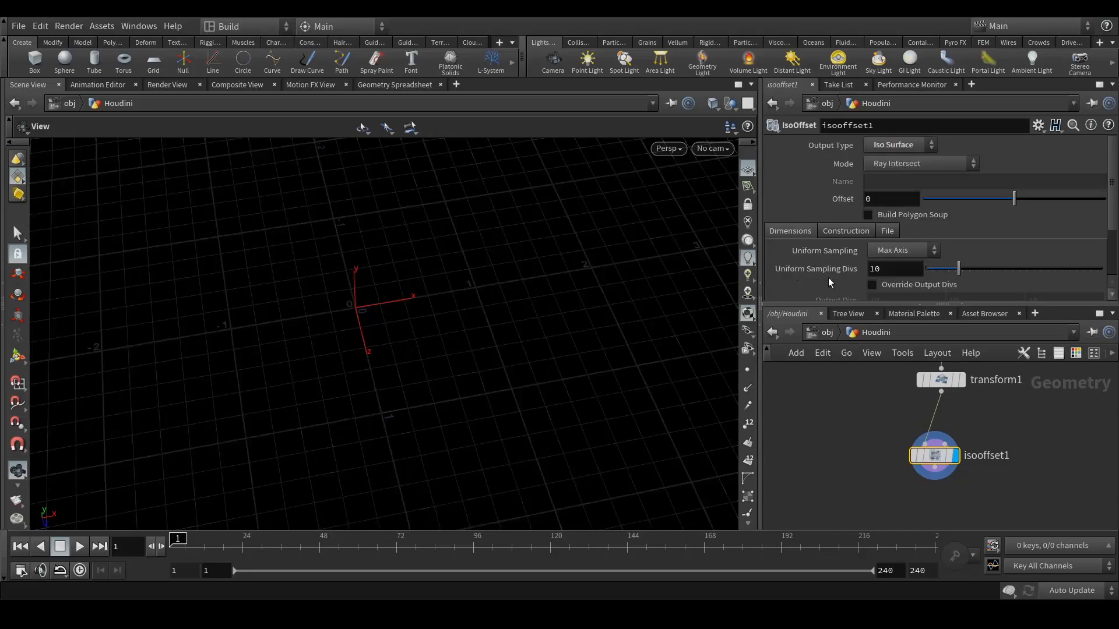
{"action": "left_click_drag", "start_coordinate": [898, 272], "coordinate": [865, 270]}
{"action": "type", "text": "300"}
{"action": "key", "text": "Return"}
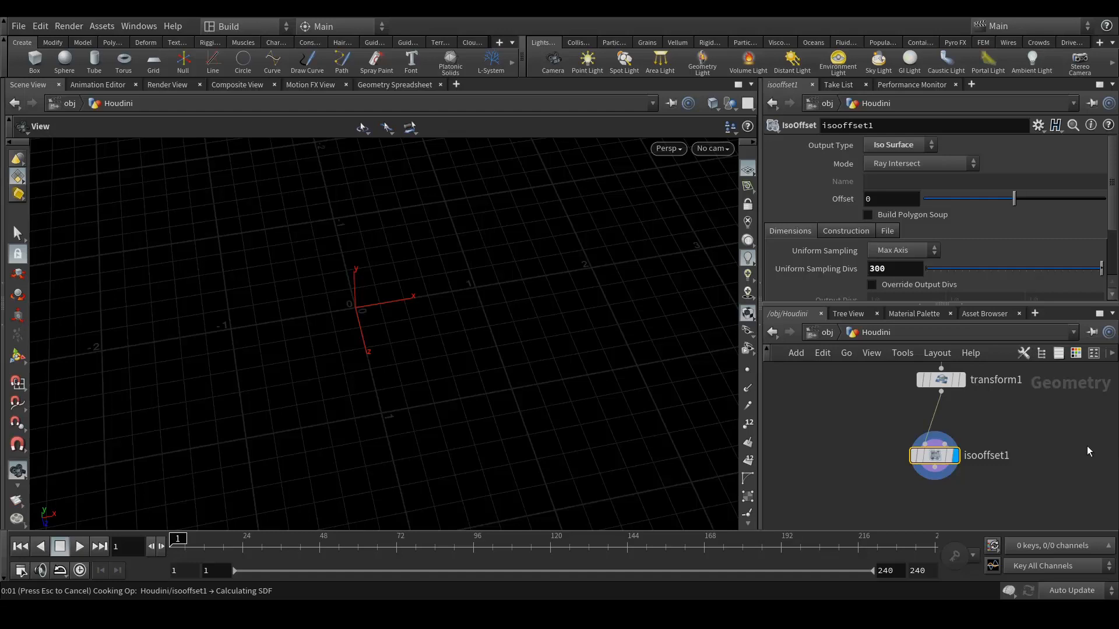
Examine the mesh density of the IsoOffset text in wireframe, and return to shaded display.
{"action": "left_click_drag", "start_coordinate": [327, 292], "coordinate": [337, 323]}
{"action": "scroll", "coordinate": [402, 295], "scroll_direction": "up", "scroll_amount": 5}
{"action": "mouse_move", "coordinate": [231, 355]}
{"action": "left_mouse_down"}
{"action": "mouse_move", "coordinate": [250, 345]}
{"action": "mouse_move", "coordinate": [250, 255]}
{"action": "mouse_move", "coordinate": [237, 345]}
{"action": "mouse_move", "coordinate": [220, 337]}
{"action": "mouse_move", "coordinate": [407, 292]}
{"action": "mouse_move", "coordinate": [281, 328]}
{"action": "mouse_move", "coordinate": [302, 281]}
{"action": "left_mouse_up"}
{"action": "key", "text": "w"}
{"action": "mouse_move", "coordinate": [353, 357]}
{"action": "left_mouse_down"}
{"action": "mouse_move", "coordinate": [352, 197]}
{"action": "mouse_move", "coordinate": [322, 362]}
{"action": "mouse_move", "coordinate": [337, 345]}
{"action": "left_mouse_up"}
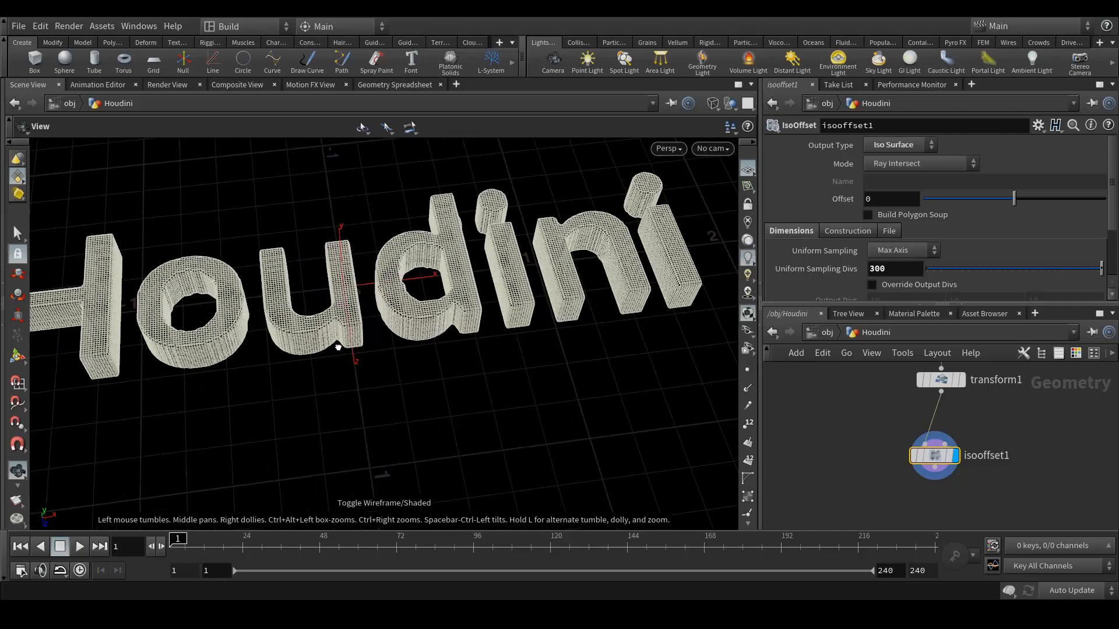
{"action": "left_click_drag", "start_coordinate": [366, 290], "coordinate": [434, 286]}
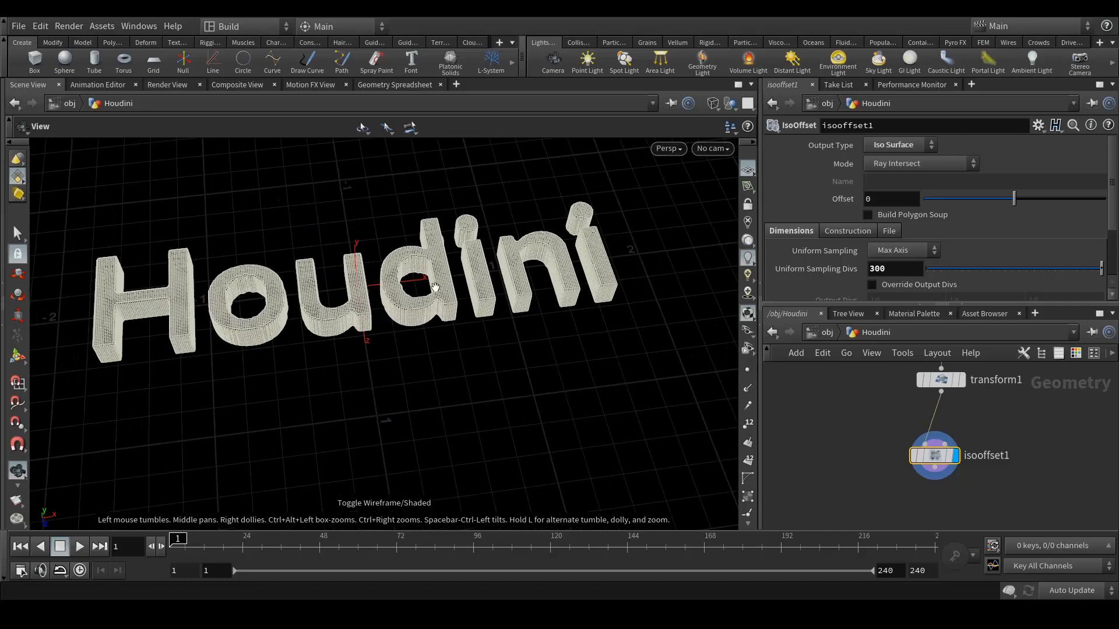
{"action": "key", "text": "w"}
Add a UV Unwrap node wired from the IsoOffset node's output.
{"action": "middle_click_drag", "start_coordinate": [1083, 458], "coordinate": [1025, 428]}
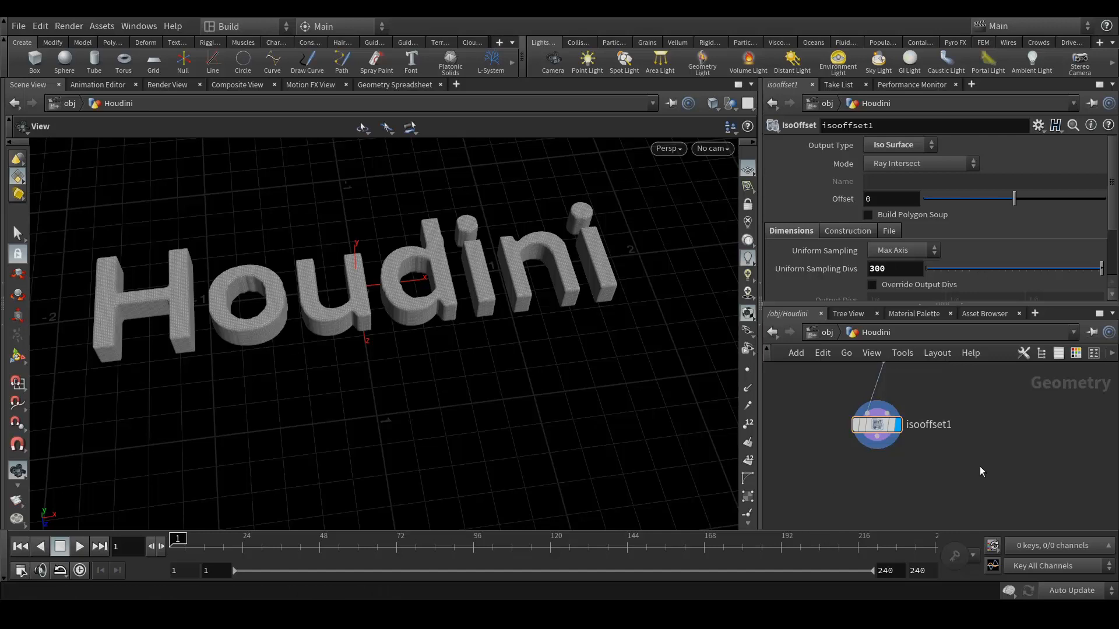
{"action": "middle_click_drag", "start_coordinate": [952, 478], "coordinate": [1010, 450]}
{"action": "left_click", "coordinate": [938, 417]}
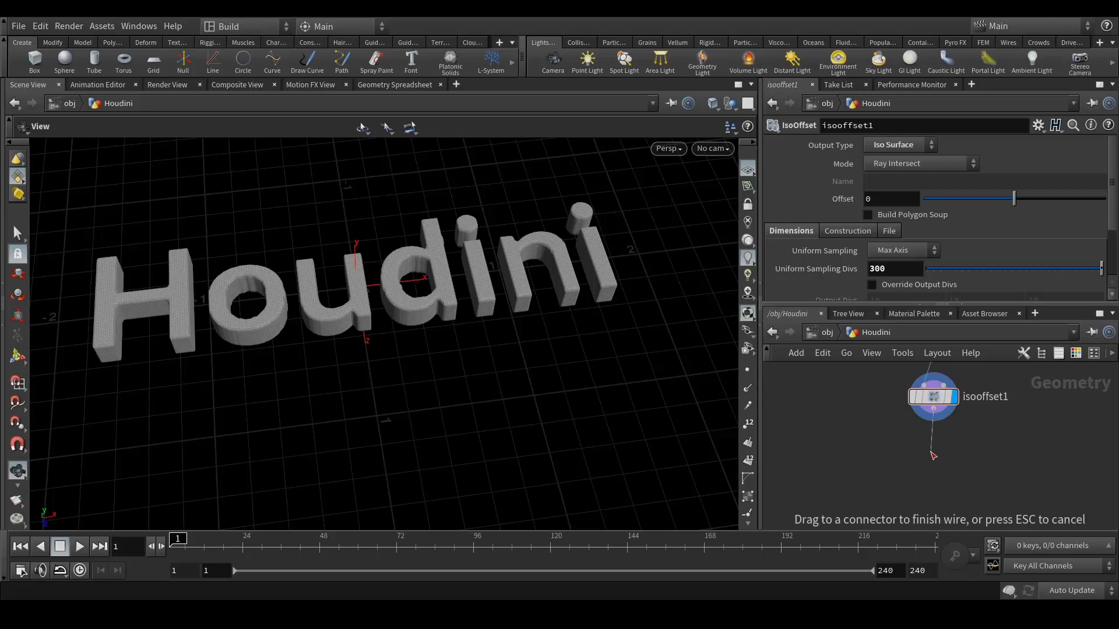
{"action": "key", "text": "Tab"}
{"action": "type", "text": "uvun"}
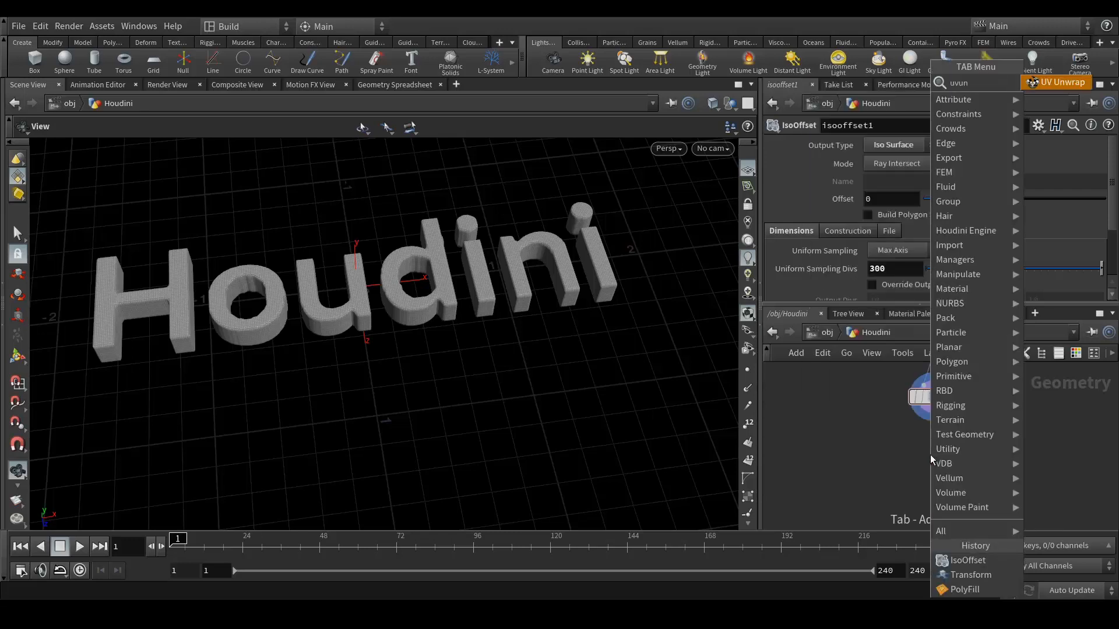
{"action": "key", "text": "Return"}
{"action": "left_click", "coordinate": [930, 455]}
Add a Smooth node wired from the UV Unwrap node's output and display its result.
{"action": "middle_click_drag", "start_coordinate": [1033, 502], "coordinate": [1049, 425]}
{"action": "left_click_drag", "start_coordinate": [944, 388], "coordinate": [938, 461]}
{"action": "key", "text": "Tab"}
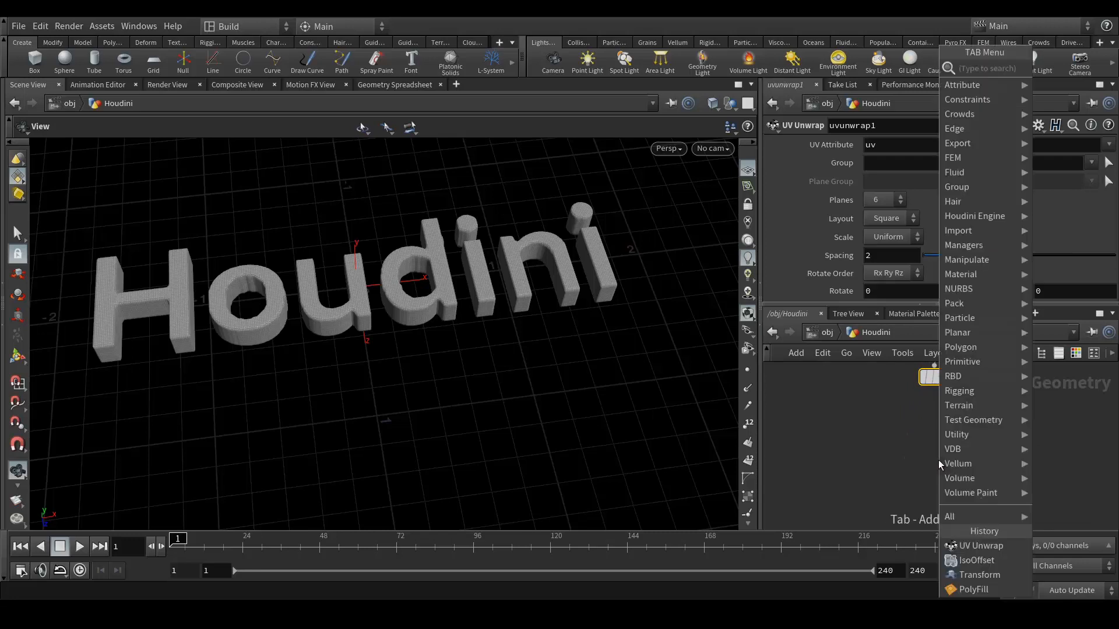
{"action": "type", "text": "smo"}
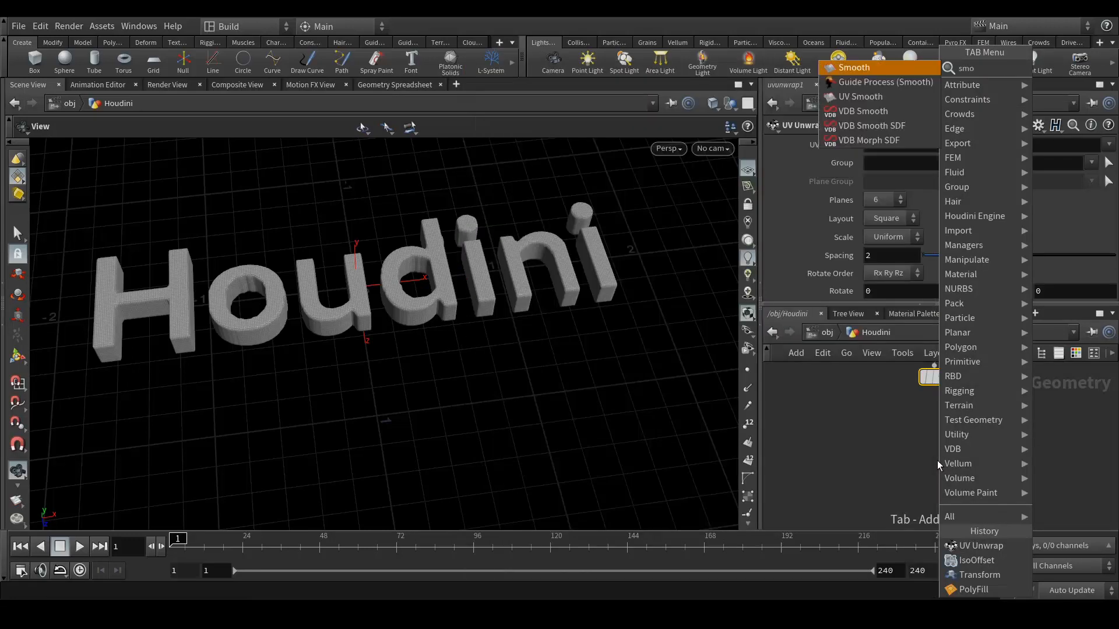
{"action": "key", "text": "Return"}
{"action": "left_click", "coordinate": [937, 461]}
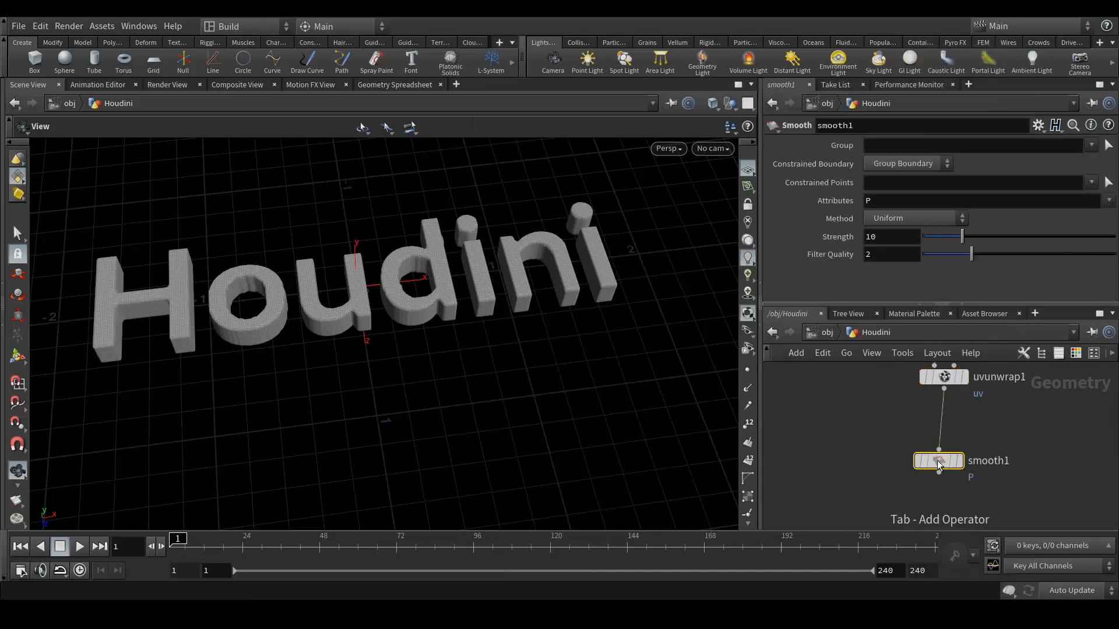
{"action": "mouse_move", "coordinate": [935, 463]}
{"action": "left_click", "coordinate": [965, 435]}
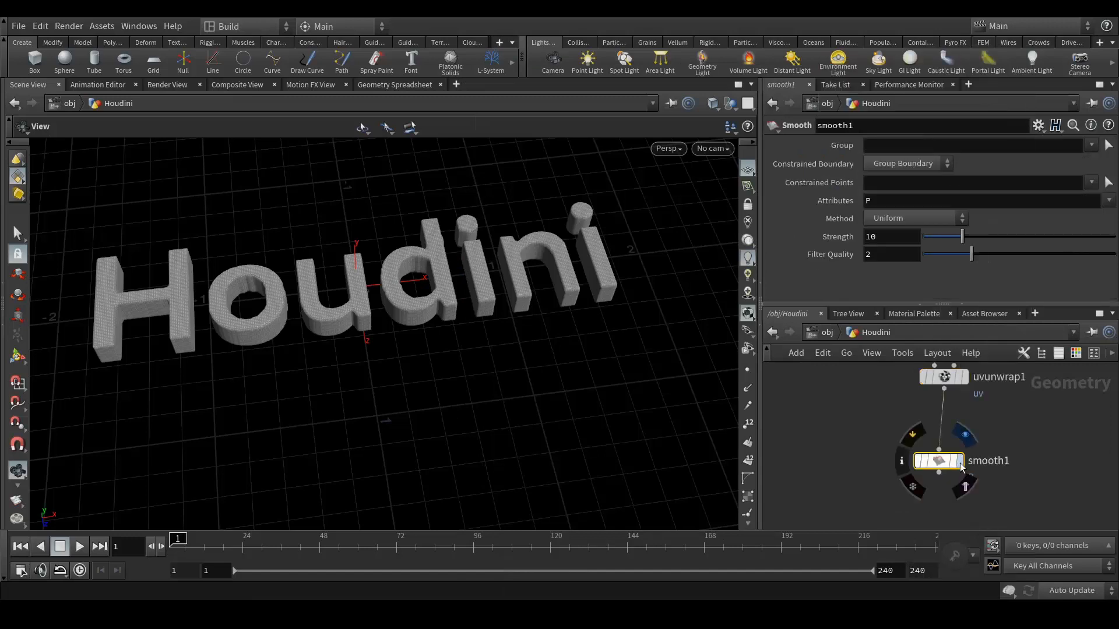
Switch the viewport display to Smooth Shaded to check the smoothed text.
{"action": "left_click_drag", "start_coordinate": [427, 285], "coordinate": [427, 327]}
{"action": "scroll", "coordinate": [415, 315], "scroll_direction": "up", "scroll_amount": 2}
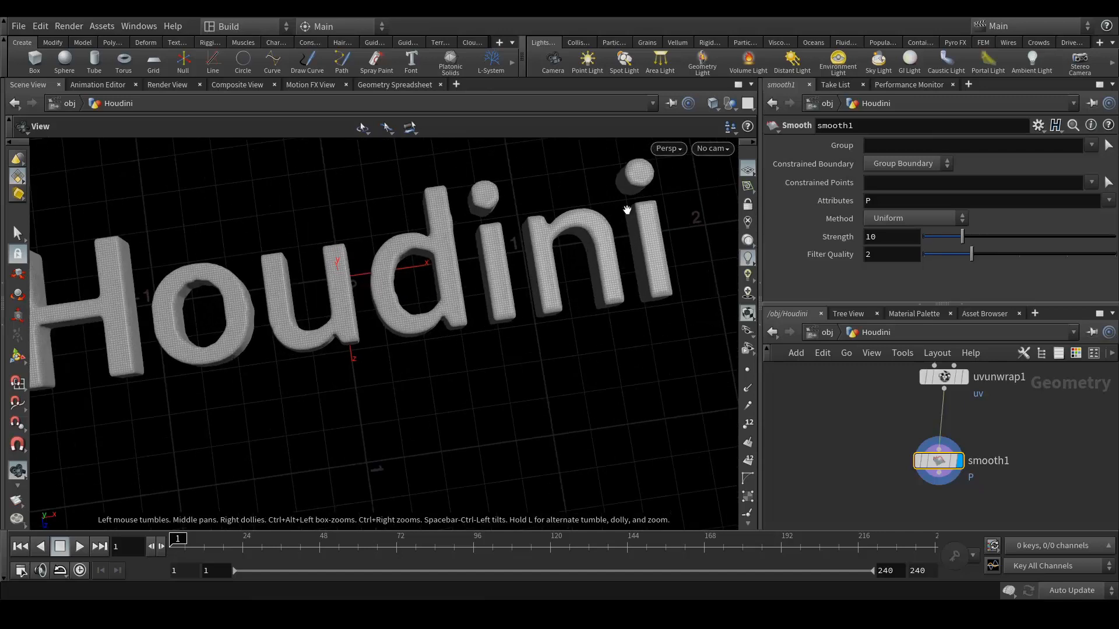
{"action": "left_click", "coordinate": [712, 103]}
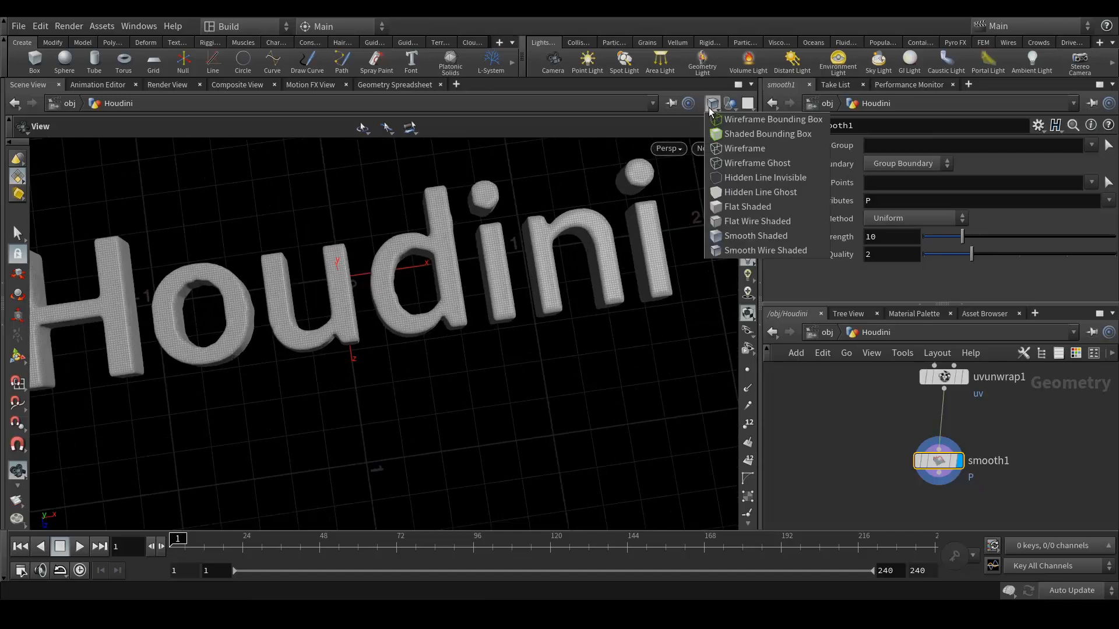
{"action": "left_click", "coordinate": [747, 236]}
{"action": "mouse_move", "coordinate": [337, 342]}
{"action": "left_mouse_down"}
{"action": "mouse_move", "coordinate": [325, 312]}
{"action": "mouse_move", "coordinate": [380, 239]}
{"action": "left_mouse_up"}
{"action": "scroll", "coordinate": [984, 424], "scroll_direction": "down", "scroll_amount": 2}
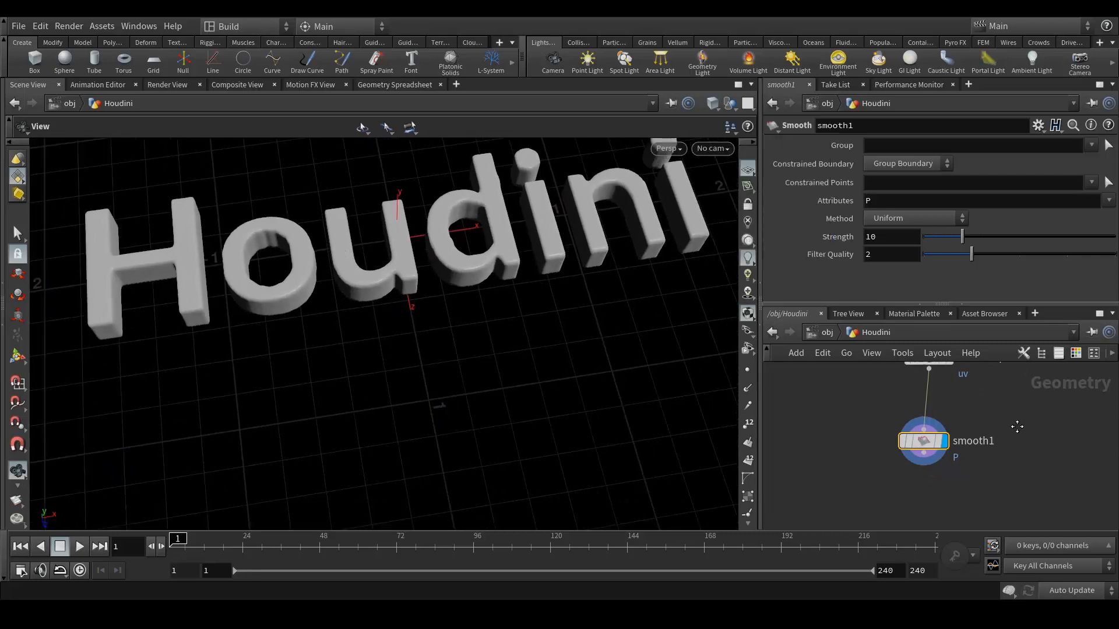
Select all the nodes in the Houdini geometry network, lay them out automatically, and clear the selection.
{"action": "middle_click_drag", "start_coordinate": [1039, 409], "coordinate": [1006, 465]}
{"action": "scroll", "coordinate": [970, 440], "scroll_direction": "down", "scroll_amount": 3}
{"action": "scroll", "coordinate": [973, 436], "scroll_direction": "up", "scroll_amount": 2}
{"action": "scroll", "coordinate": [979, 435], "scroll_direction": "down", "scroll_amount": 5}
{"action": "left_click_drag", "start_coordinate": [896, 368], "coordinate": [1017, 489]}
{"action": "middle_click_drag", "start_coordinate": [1032, 457], "coordinate": [1009, 452]}
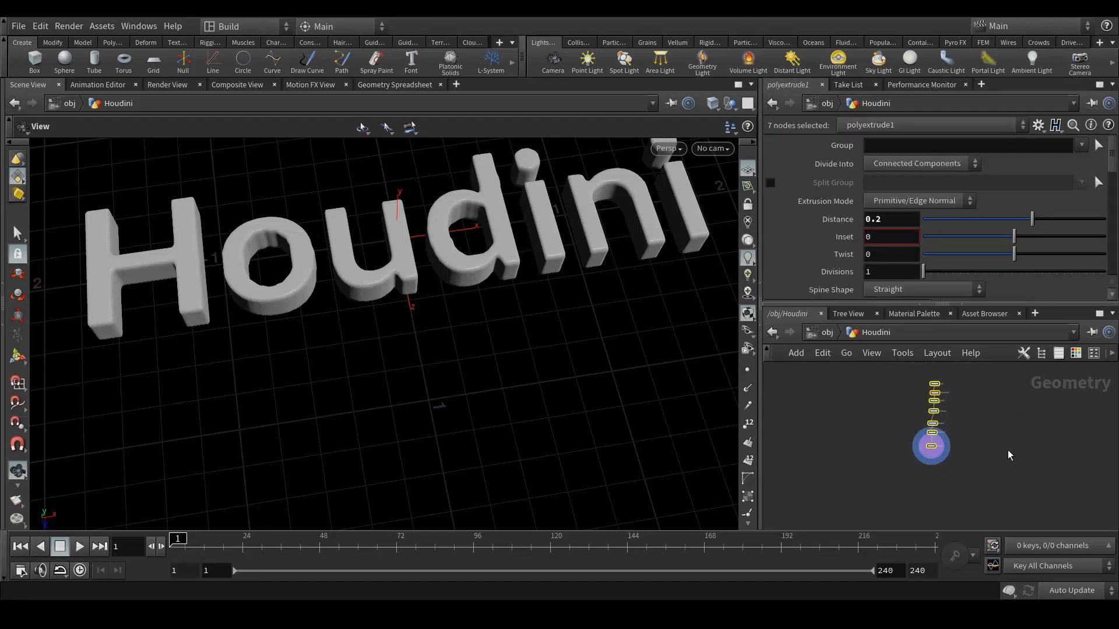
{"action": "key", "text": "l"}
{"action": "scroll", "coordinate": [960, 429], "scroll_direction": "up", "scroll_amount": 4}
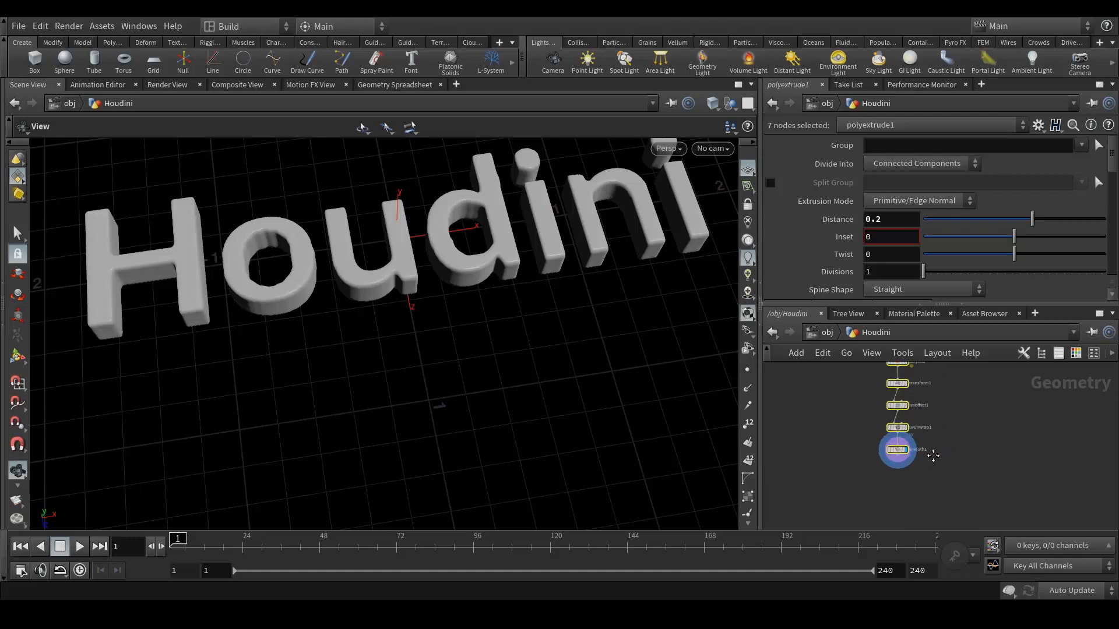
{"action": "scroll", "coordinate": [933, 456], "scroll_direction": "up", "scroll_amount": 3}
{"action": "left_click", "coordinate": [990, 452]}
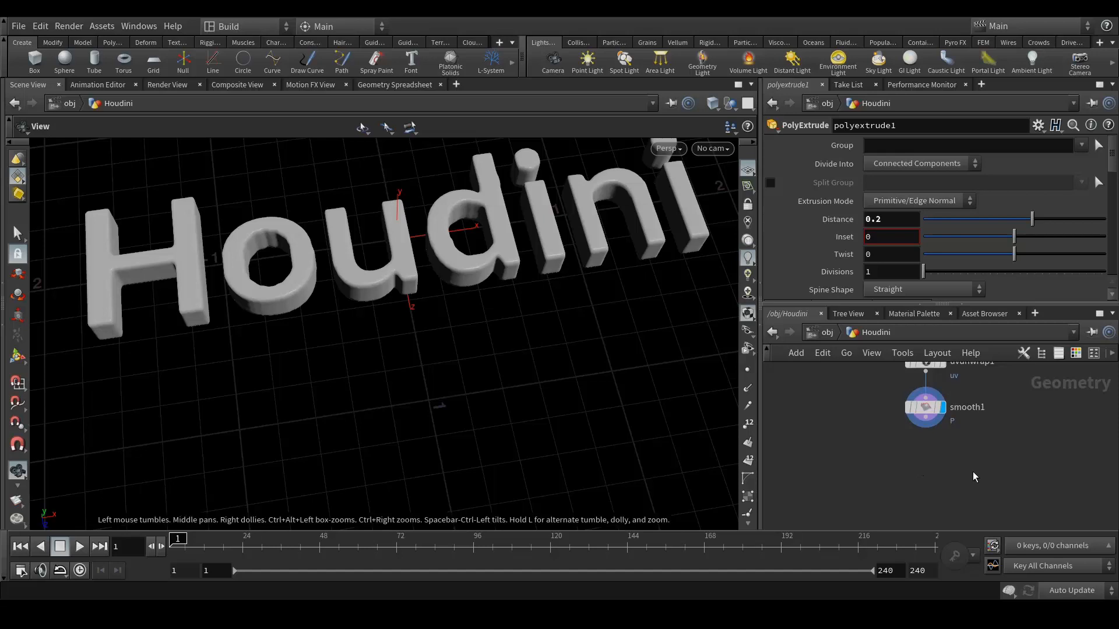
{"action": "middle_click_drag", "start_coordinate": [932, 470], "coordinate": [940, 474]}
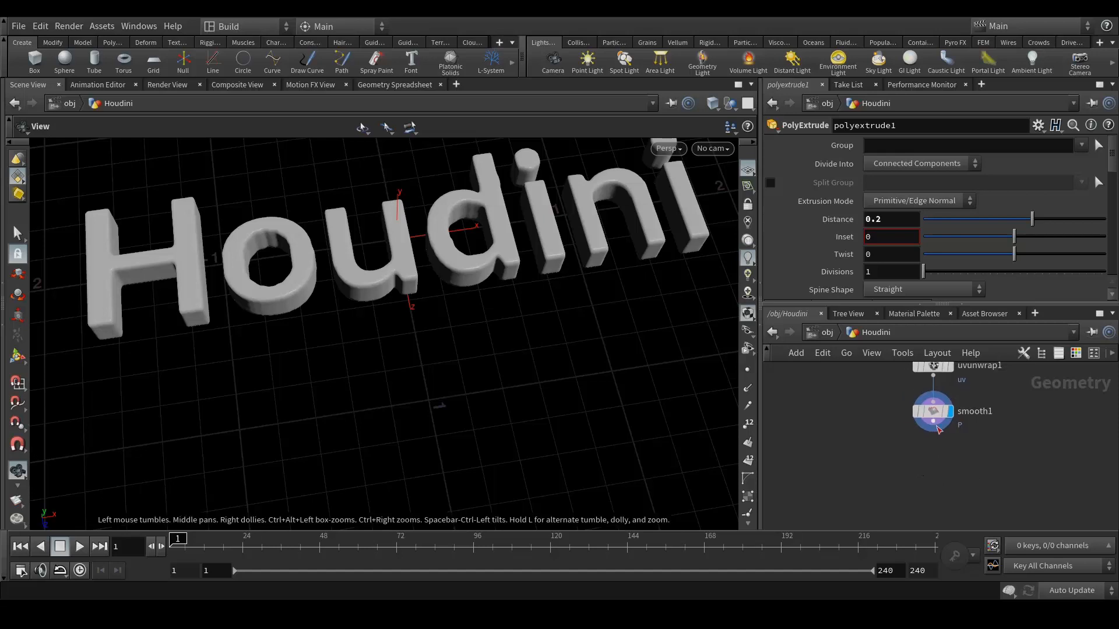
Add a Scatter node wired from the Smooth node's output and place it beside the main node chain.
{"action": "left_click", "coordinate": [934, 432]}
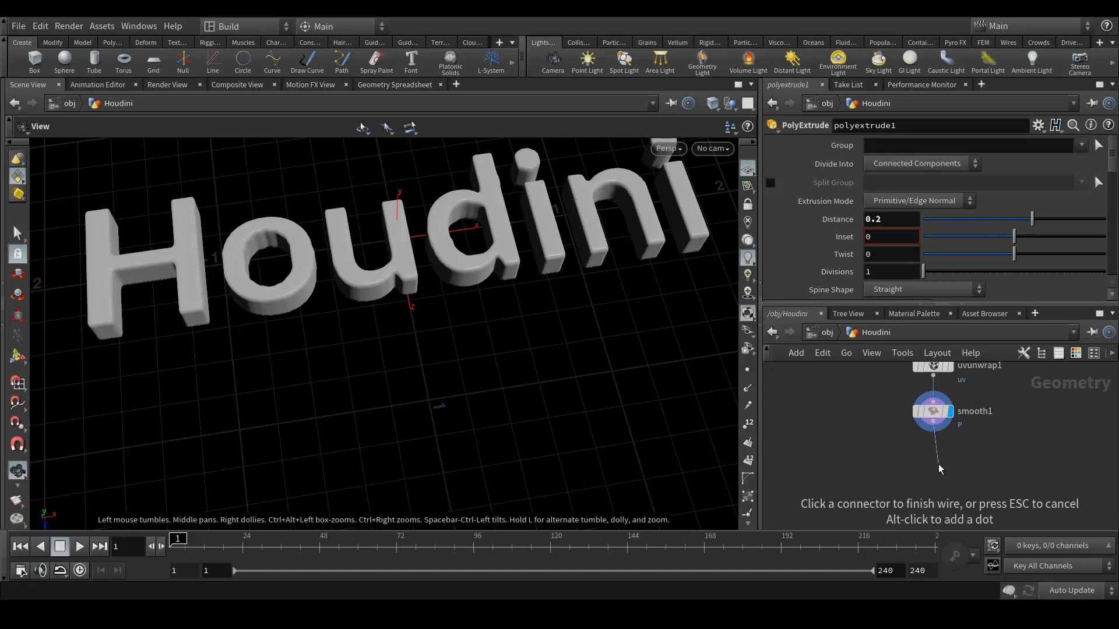
{"action": "key", "text": "Tab"}
{"action": "key", "text": "Escape"}
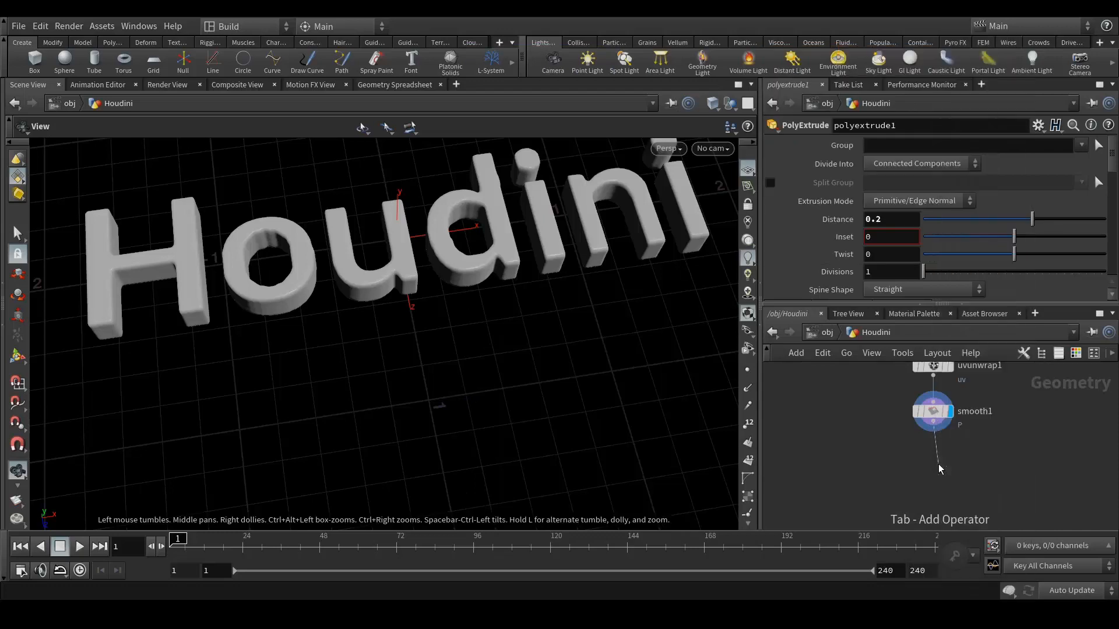
{"action": "left_click", "coordinate": [939, 463]}
{"action": "left_click_drag", "start_coordinate": [939, 470], "coordinate": [1045, 466]}
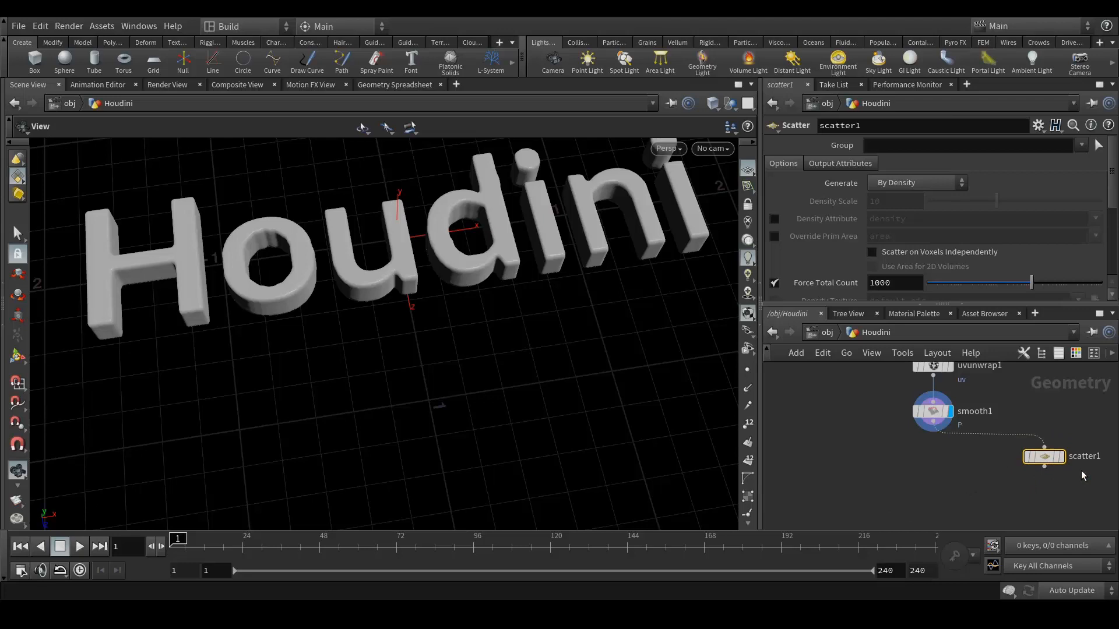
Add a Voronoi Fracture node wired from the Smooth node's output and position it directly below that node.
{"action": "middle_click_drag", "start_coordinate": [962, 483], "coordinate": [929, 470]}
{"action": "left_click", "coordinate": [900, 412]}
{"action": "key", "text": "Tab"}
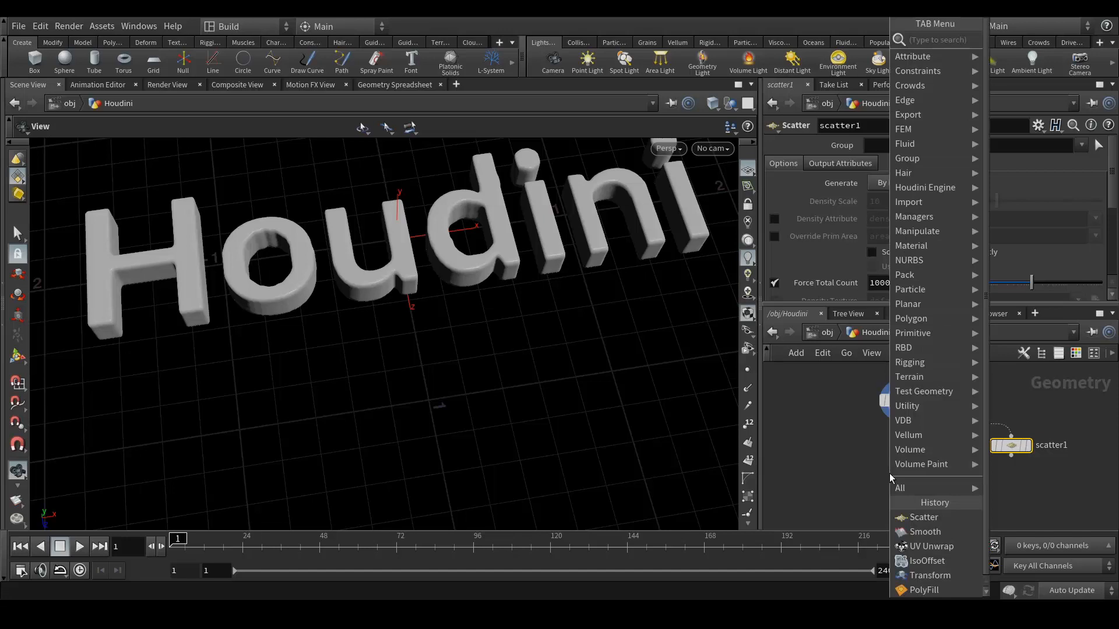
{"action": "type", "text": "voro"}
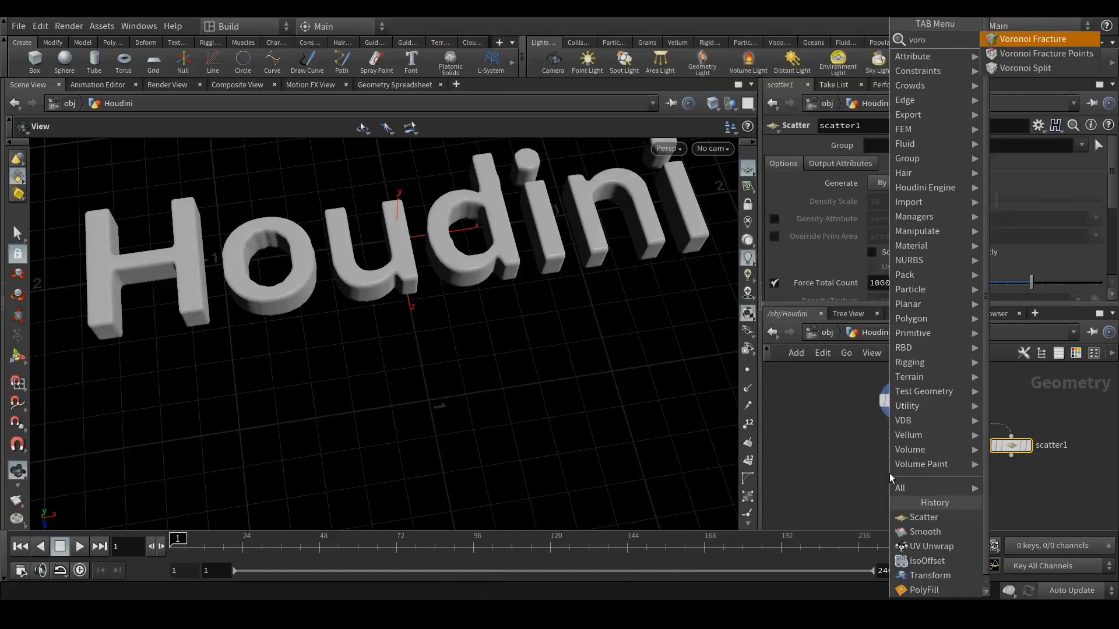
{"action": "key", "text": "Return"}
{"action": "left_click", "coordinate": [889, 472]}
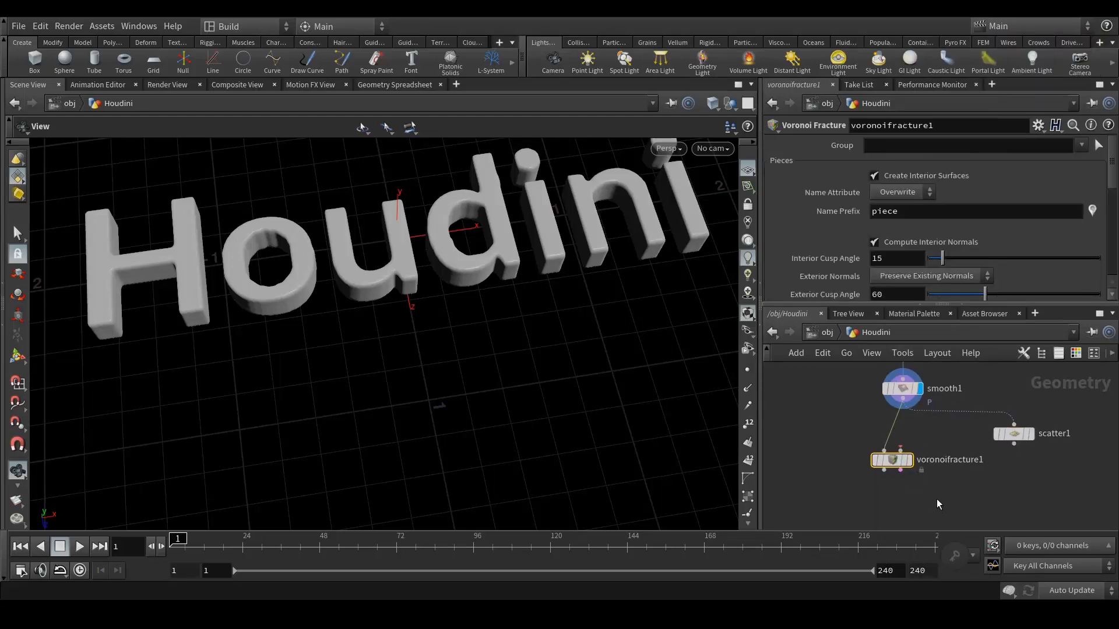
{"action": "left_click_drag", "start_coordinate": [891, 462], "coordinate": [902, 473]}
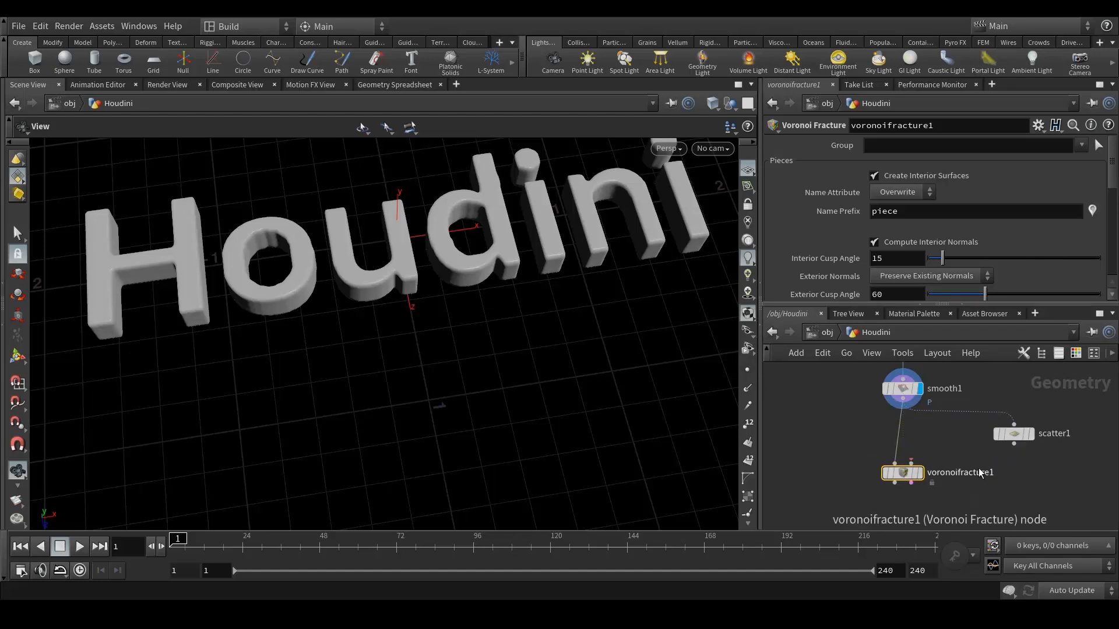
{"action": "left_click", "coordinate": [1030, 470]}
{"action": "left_click_drag", "start_coordinate": [898, 476], "coordinate": [898, 487]}
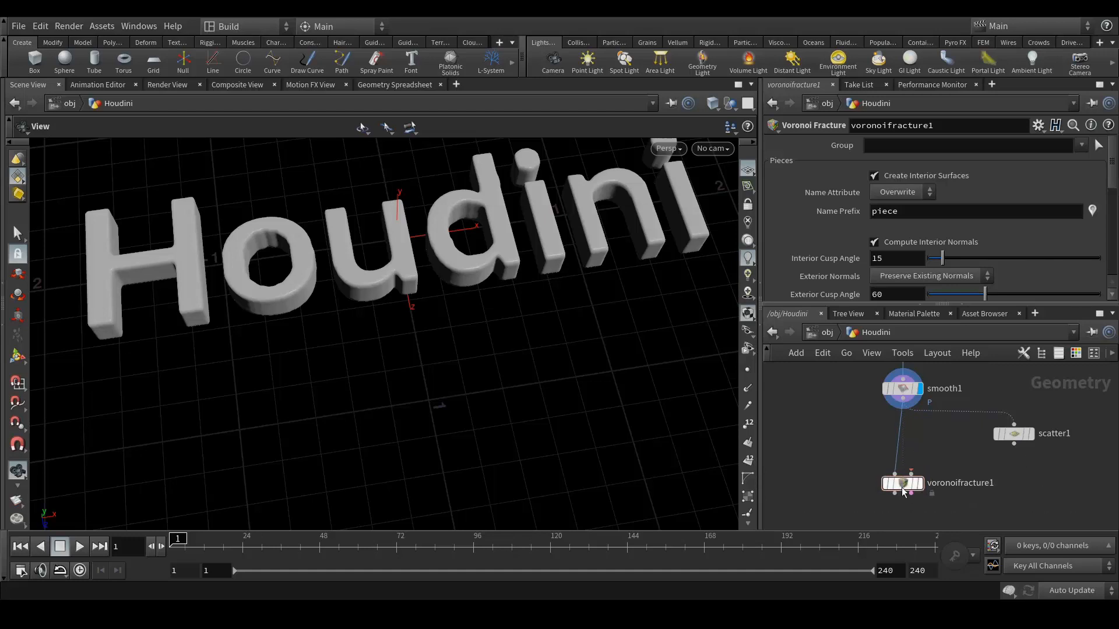
Wire the Scatter node's output into the Voronoi Fracture node's second input and display the fracture result.
{"action": "left_click_drag", "start_coordinate": [1014, 444], "coordinate": [929, 479]}
{"action": "middle_click_drag", "start_coordinate": [949, 501], "coordinate": [970, 462]}
{"action": "mouse_move", "coordinate": [970, 458]}
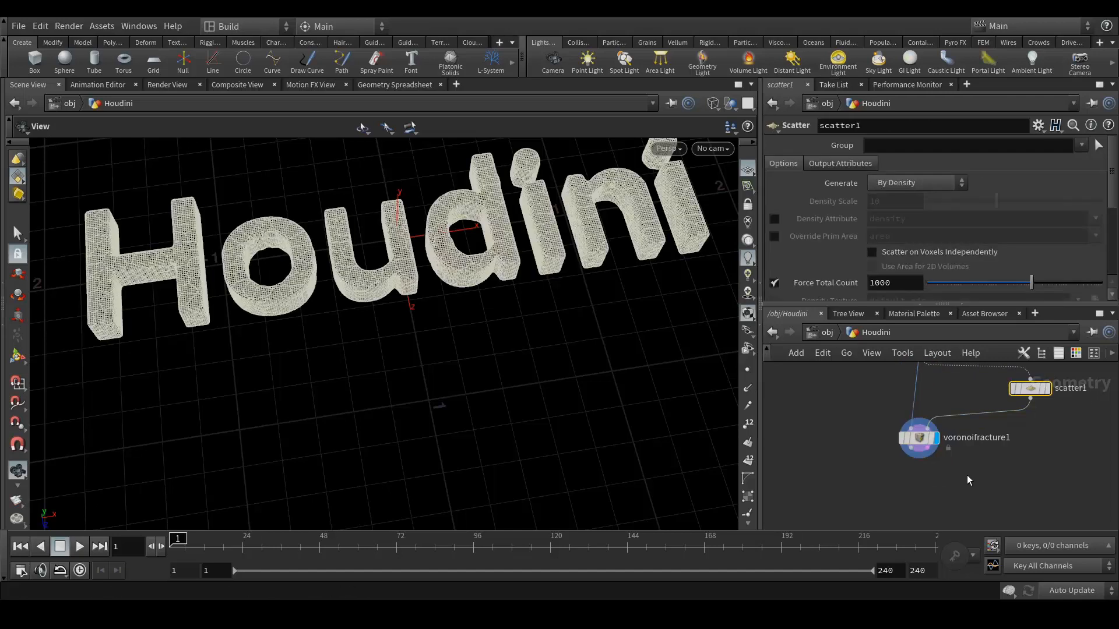
Add an Assemble node wired from the Voronoi Fracture node, enable Create Packed Geometry on it, and display its result.
{"action": "middle_click_drag", "start_coordinate": [967, 474], "coordinate": [983, 432]}
{"action": "left_click", "coordinate": [934, 412]}
{"action": "key", "text": "Tab"}
{"action": "type", "text": "ass"}
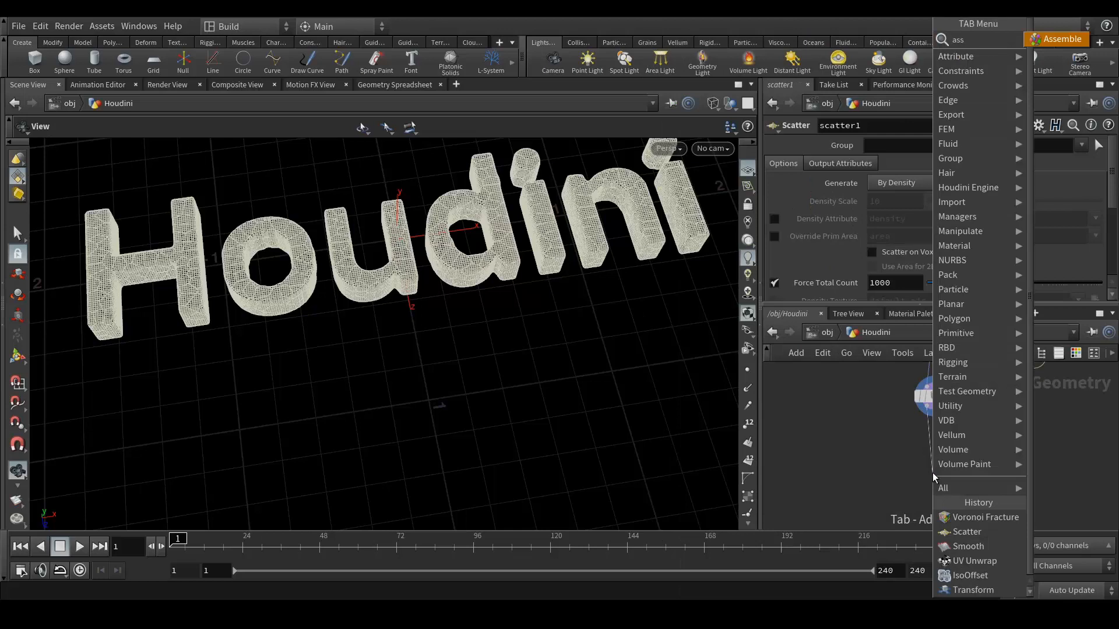
{"action": "key", "text": "Return"}
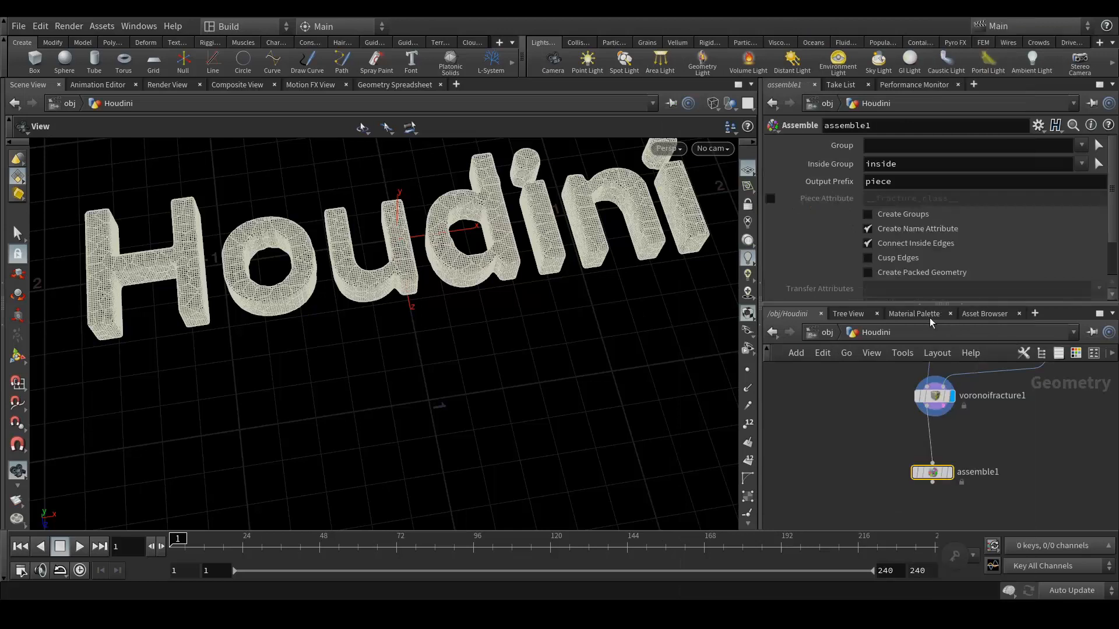
{"action": "left_click", "coordinate": [871, 271]}
{"action": "middle_click_drag", "start_coordinate": [1003, 489], "coordinate": [1006, 429]}
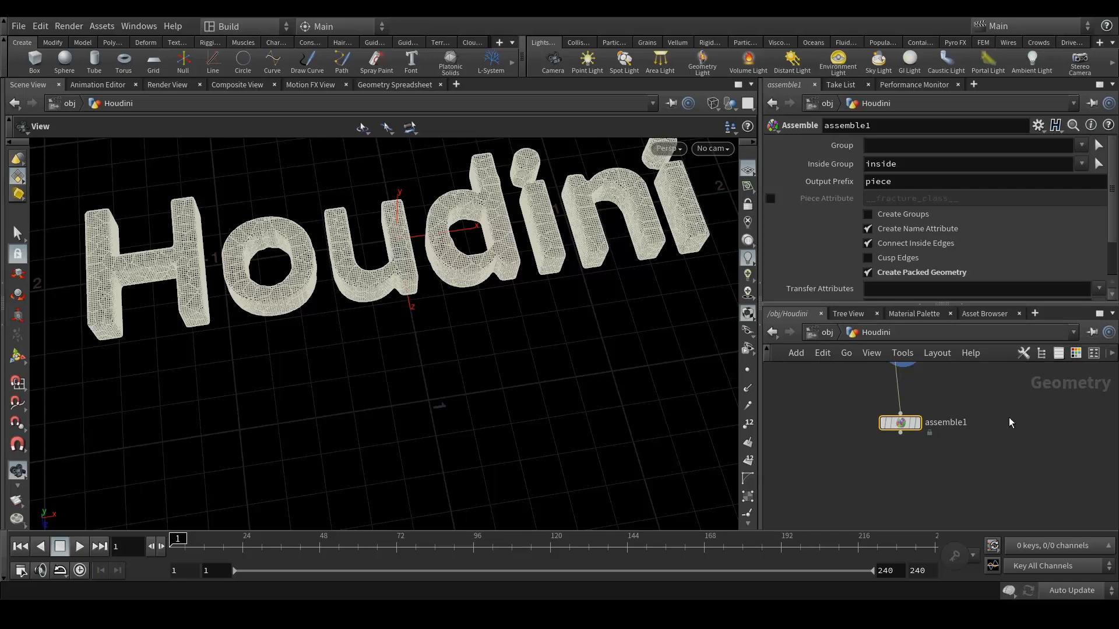
{"action": "middle_click_drag", "start_coordinate": [1007, 431], "coordinate": [1005, 418]}
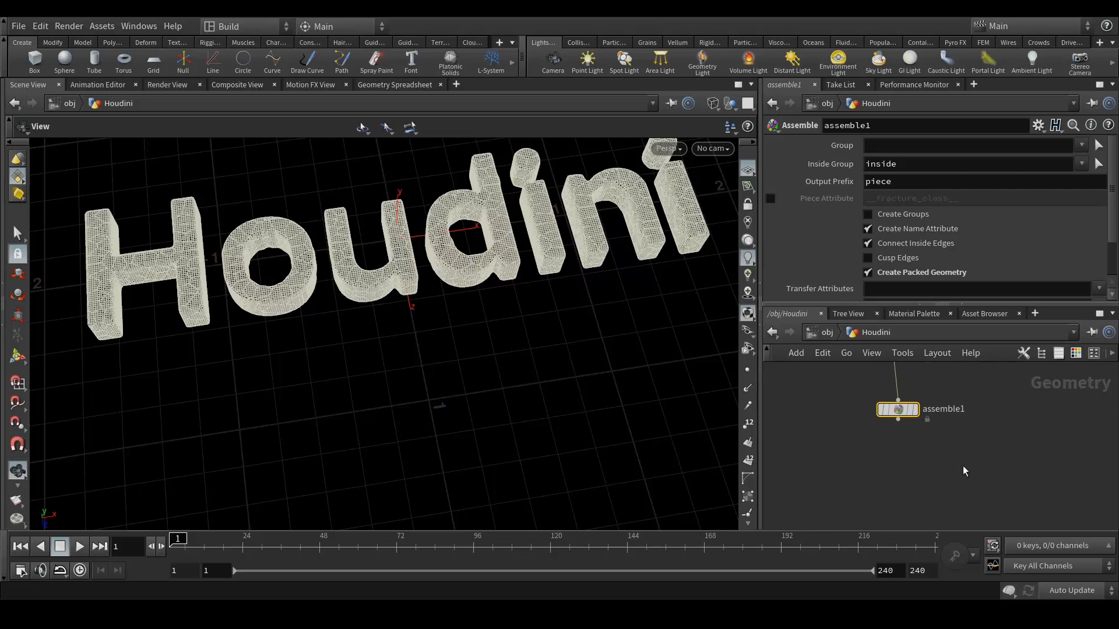
{"action": "middle_click_drag", "start_coordinate": [931, 476], "coordinate": [932, 456]}
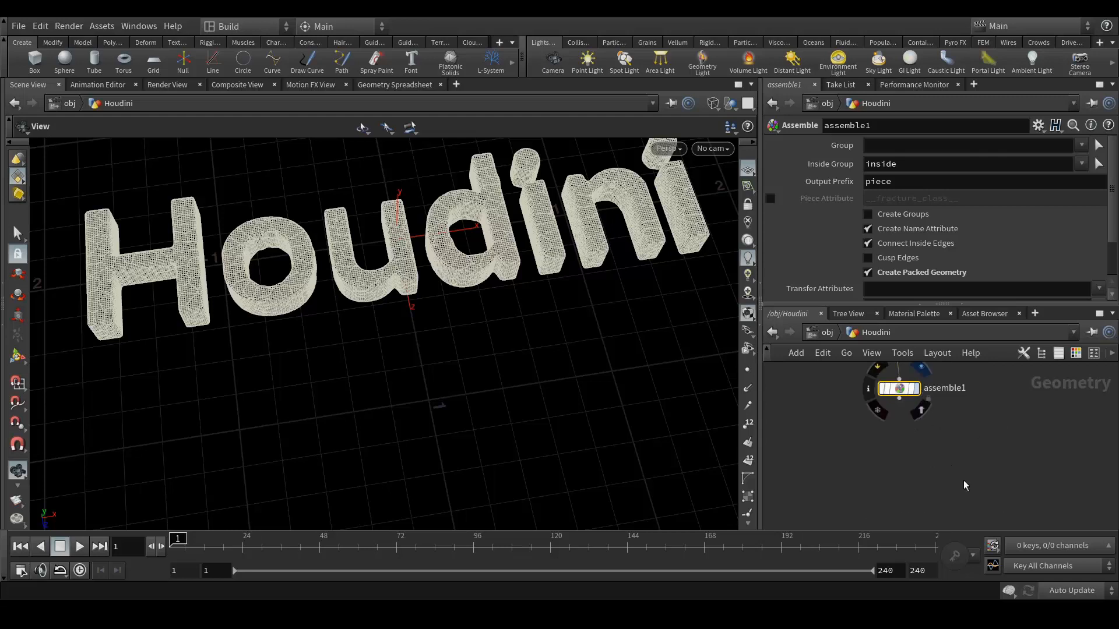
Add a Null node wired from the Assemble node's output and rename it Houdini_OUT.
{"action": "left_click_drag", "start_coordinate": [900, 400], "coordinate": [901, 457]}
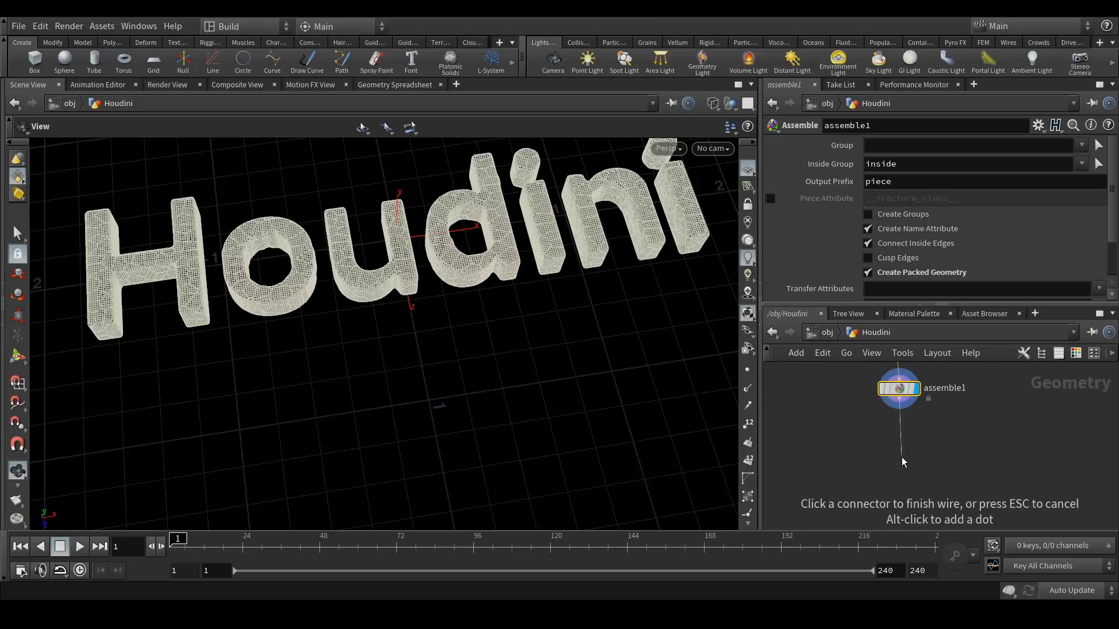
{"action": "key", "text": "Tab"}
{"action": "type", "text": "nu"}
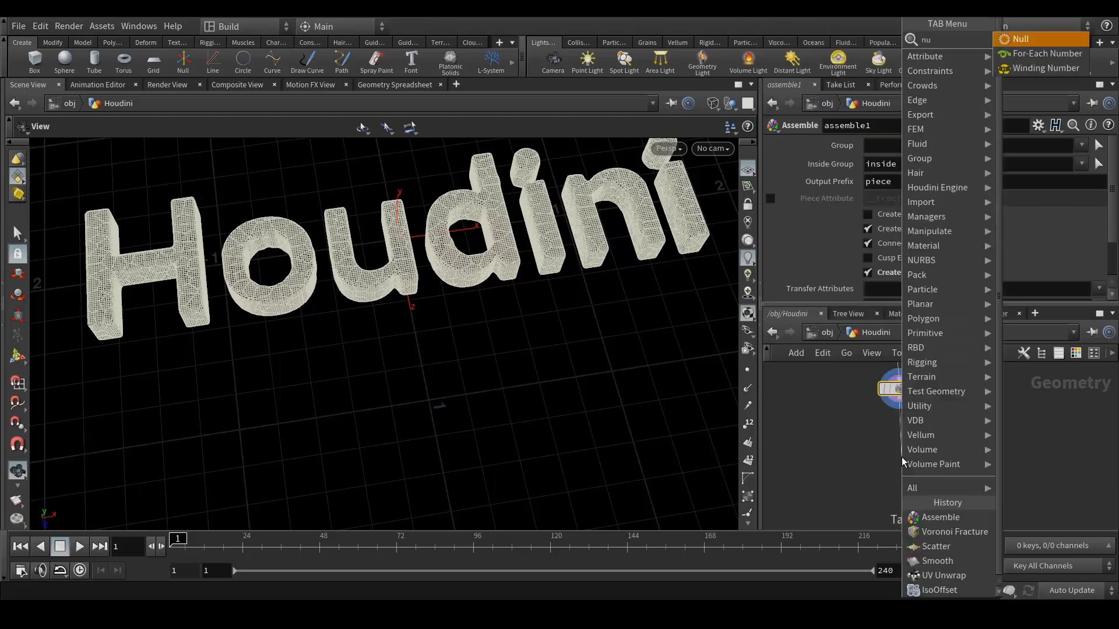
{"action": "key", "text": "Return"}
{"action": "double_click", "coordinate": [931, 457]}
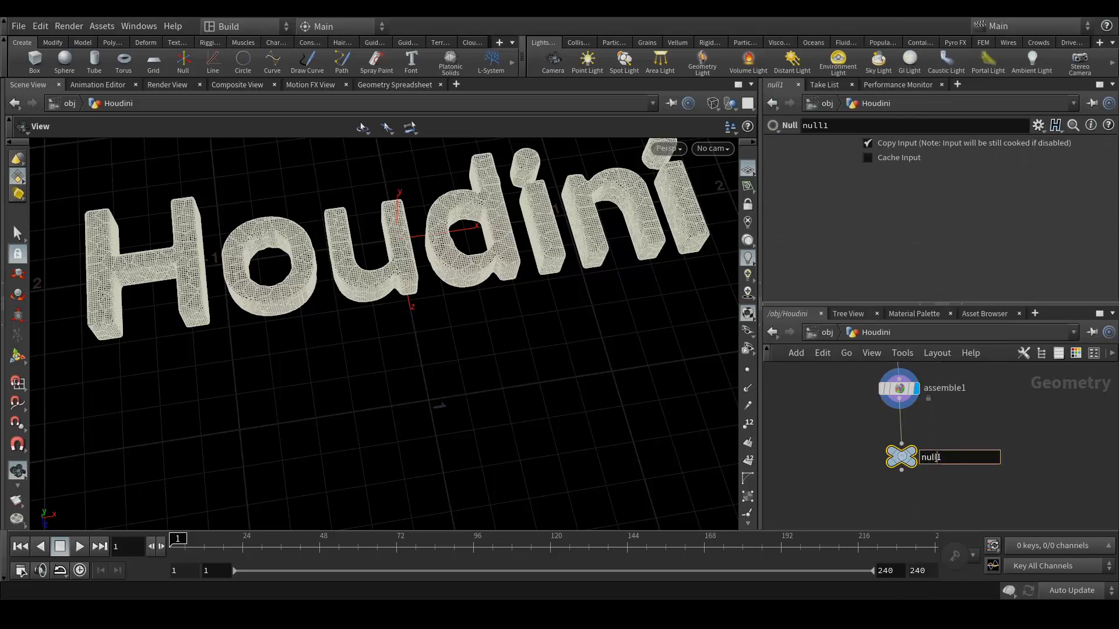
{"action": "type", "text": "Houdini_OUT"}
{"action": "key", "text": "Return"}
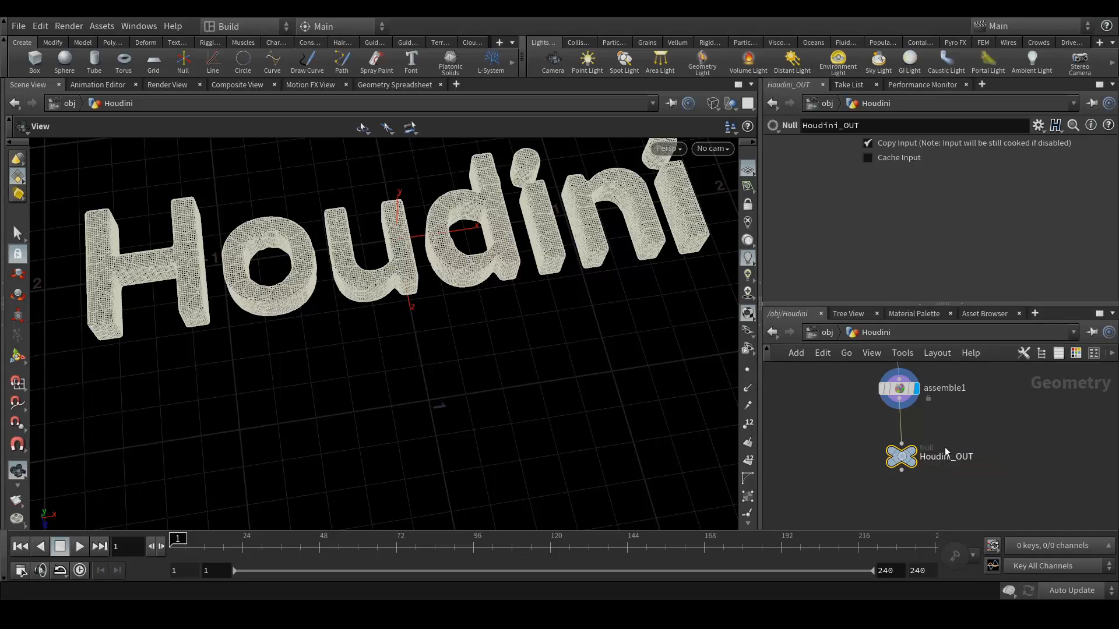
Select all the nodes in the network including Houdini_OUT, lay them out automatically, and clear the selection.
{"action": "scroll", "coordinate": [963, 467], "scroll_direction": "down", "scroll_amount": 5}
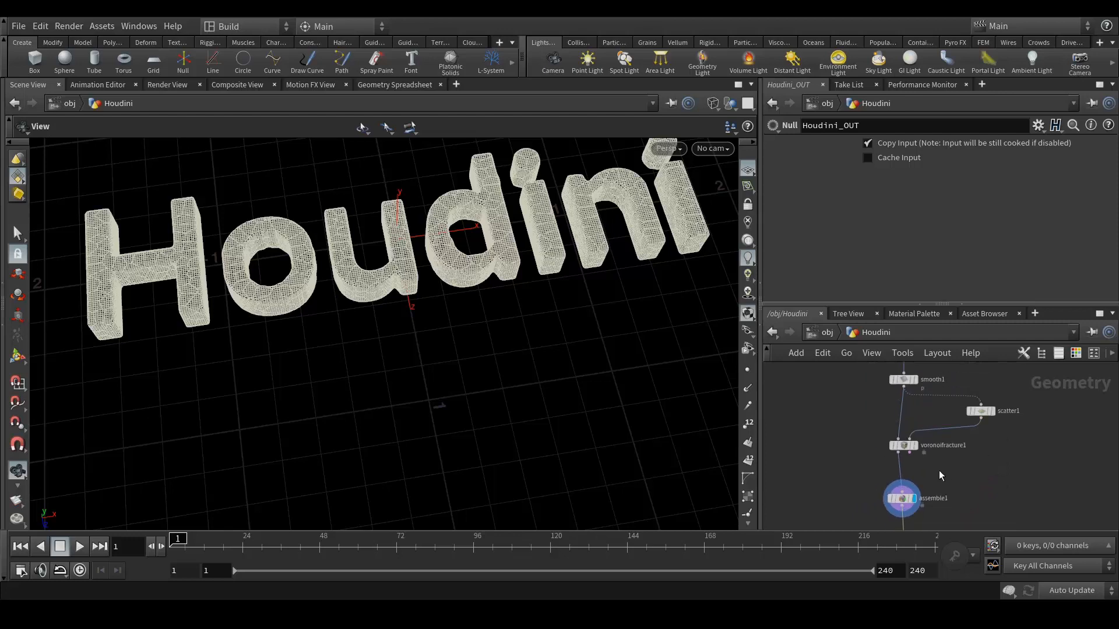
{"action": "scroll", "coordinate": [1005, 455], "scroll_direction": "down", "scroll_amount": 2}
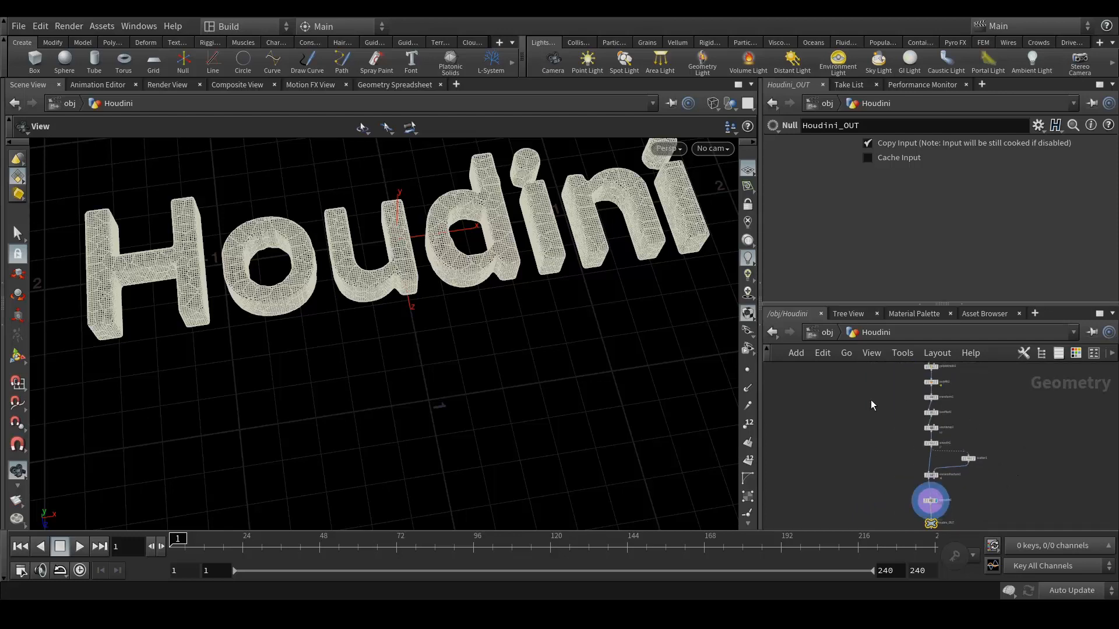
{"action": "scroll", "coordinate": [868, 399], "scroll_direction": "down", "scroll_amount": 3}
{"action": "left_click_drag", "start_coordinate": [873, 376], "coordinate": [953, 513]}
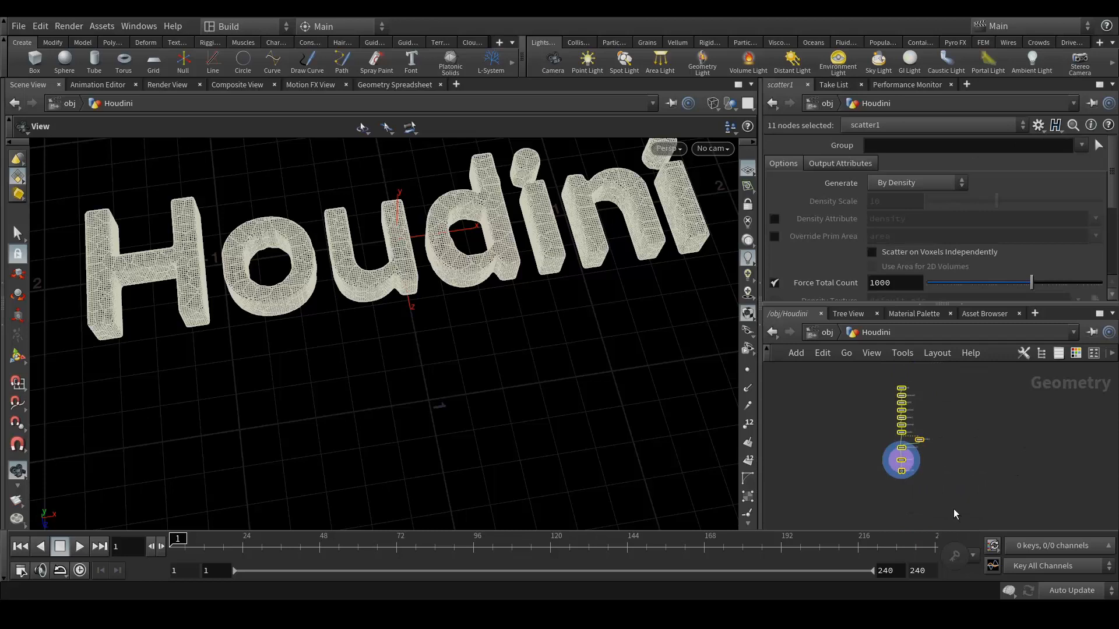
{"action": "key", "text": "l"}
{"action": "scroll", "coordinate": [910, 456], "scroll_direction": "up", "scroll_amount": 3}
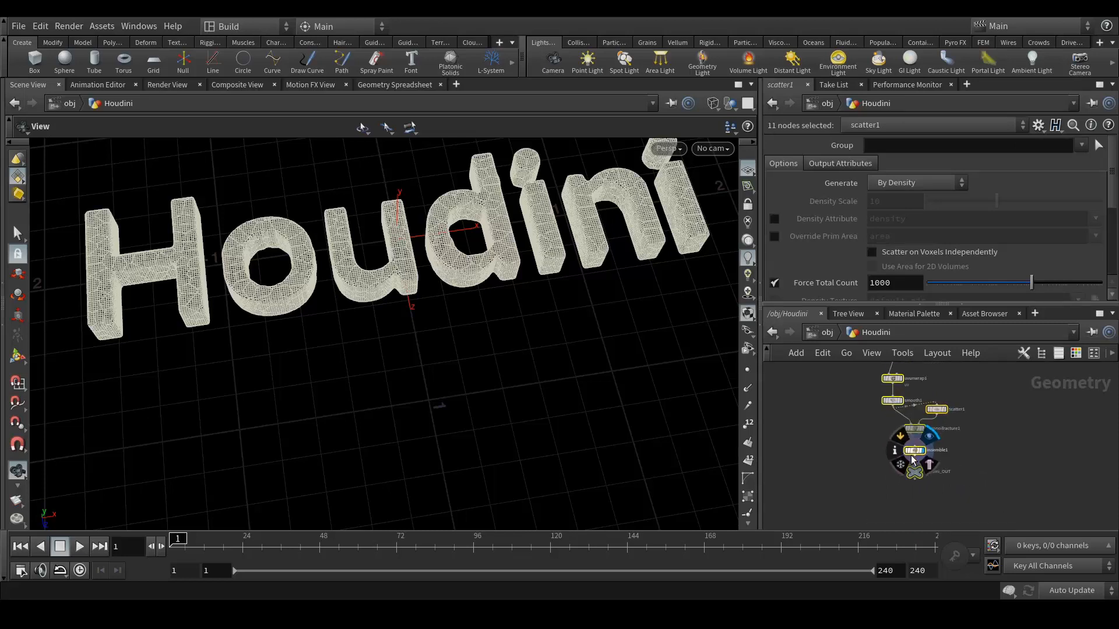
{"action": "left_click", "coordinate": [1008, 450]}
{"action": "middle_click_drag", "start_coordinate": [996, 433], "coordinate": [973, 487]}
{"action": "scroll", "coordinate": [971, 486], "scroll_direction": "down", "scroll_amount": 1}
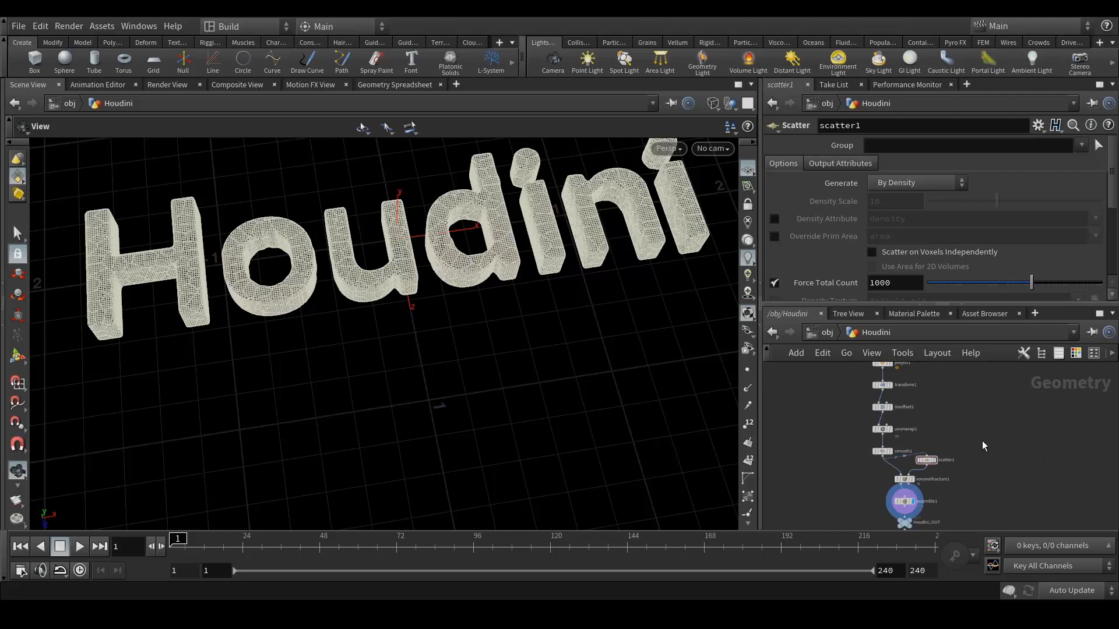
Save the scene file and display the result of the Houdini_OUT null.
{"action": "key", "text": "ctrl+s"}
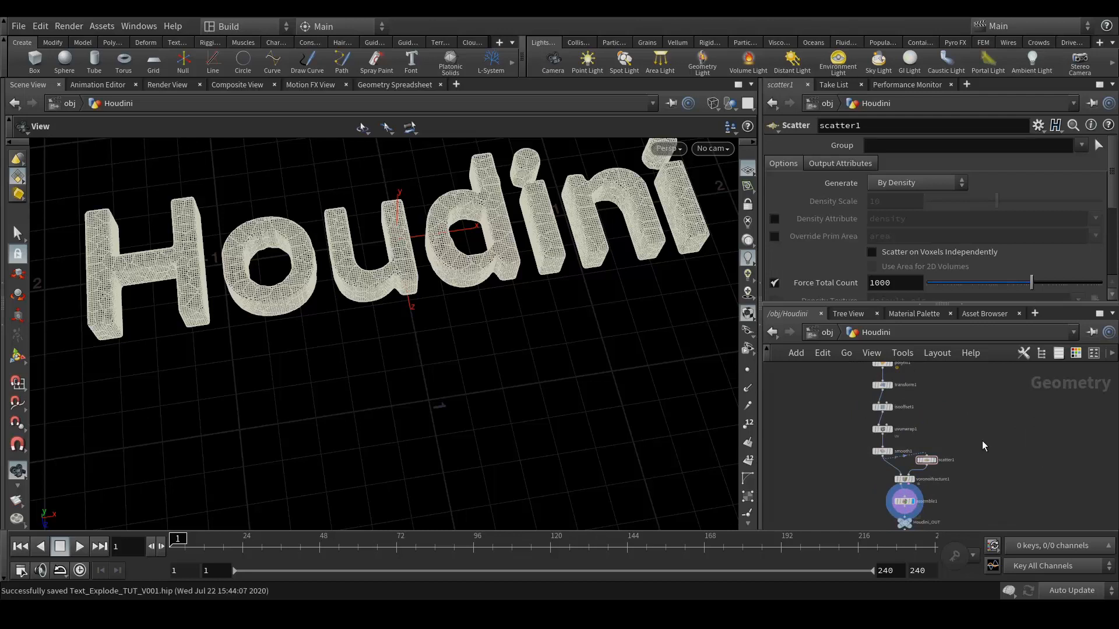
{"action": "scroll", "coordinate": [952, 494], "scroll_direction": "up", "scroll_amount": 4}
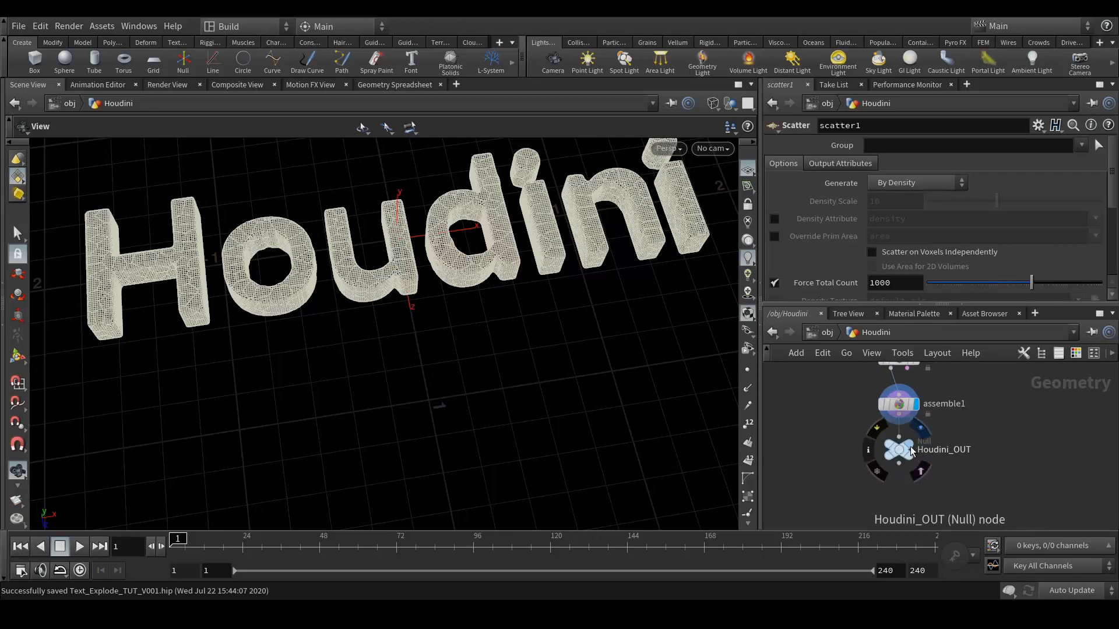
{"action": "scroll", "coordinate": [984, 495], "scroll_direction": "down", "scroll_amount": 2}
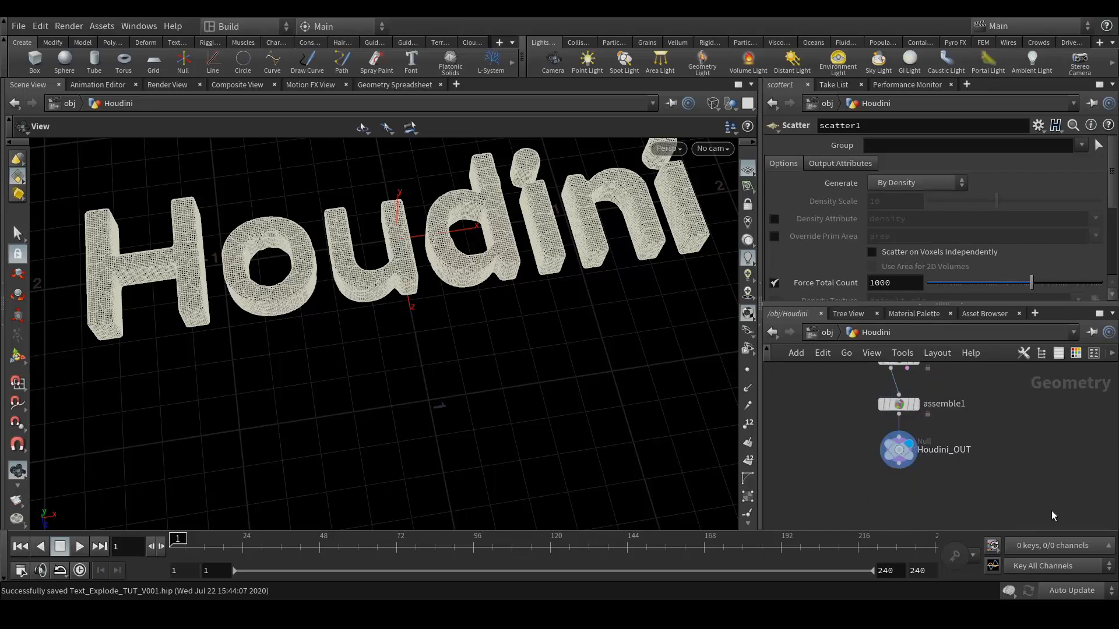
Copy the whole node chain from the Houdini geometry network and paste it into the empty FX geometry network.
{"action": "scroll", "coordinate": [985, 495], "scroll_direction": "down", "scroll_amount": 3}
{"action": "scroll", "coordinate": [975, 454], "scroll_direction": "up", "scroll_amount": 2}
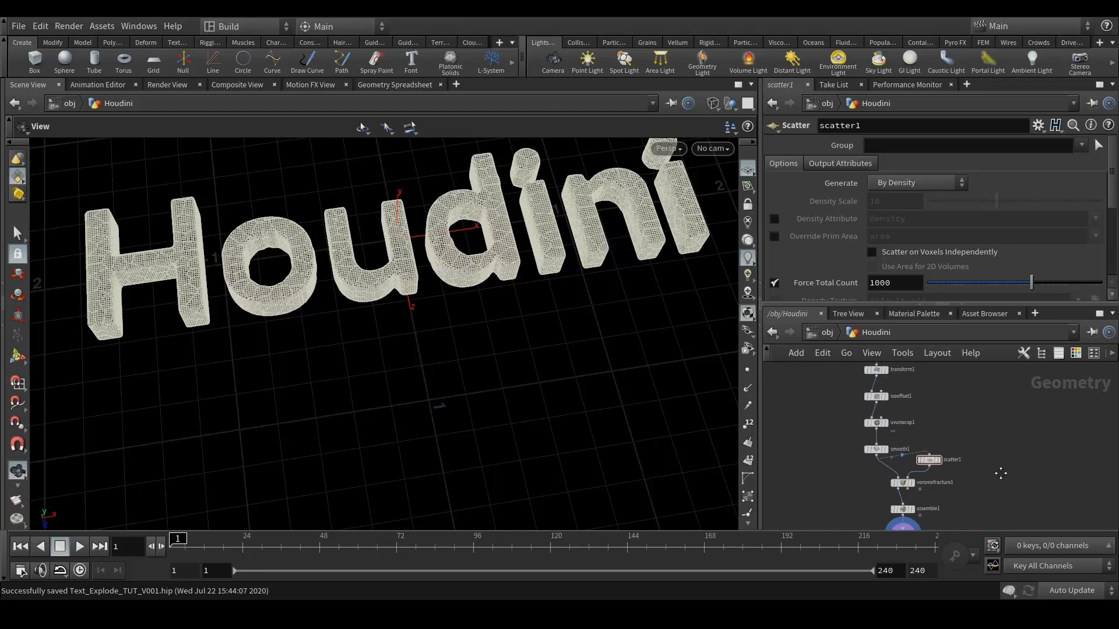
{"action": "scroll", "coordinate": [979, 456], "scroll_direction": "down", "scroll_amount": 2}
{"action": "scroll", "coordinate": [984, 449], "scroll_direction": "down", "scroll_amount": 2}
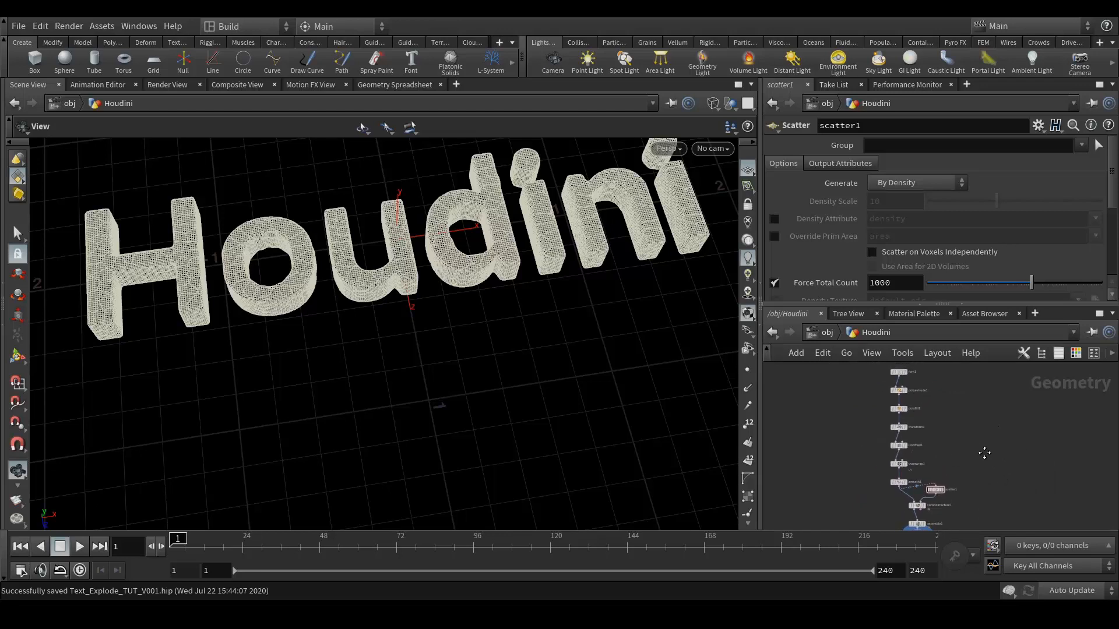
{"action": "left_click_drag", "start_coordinate": [877, 390], "coordinate": [998, 533]}
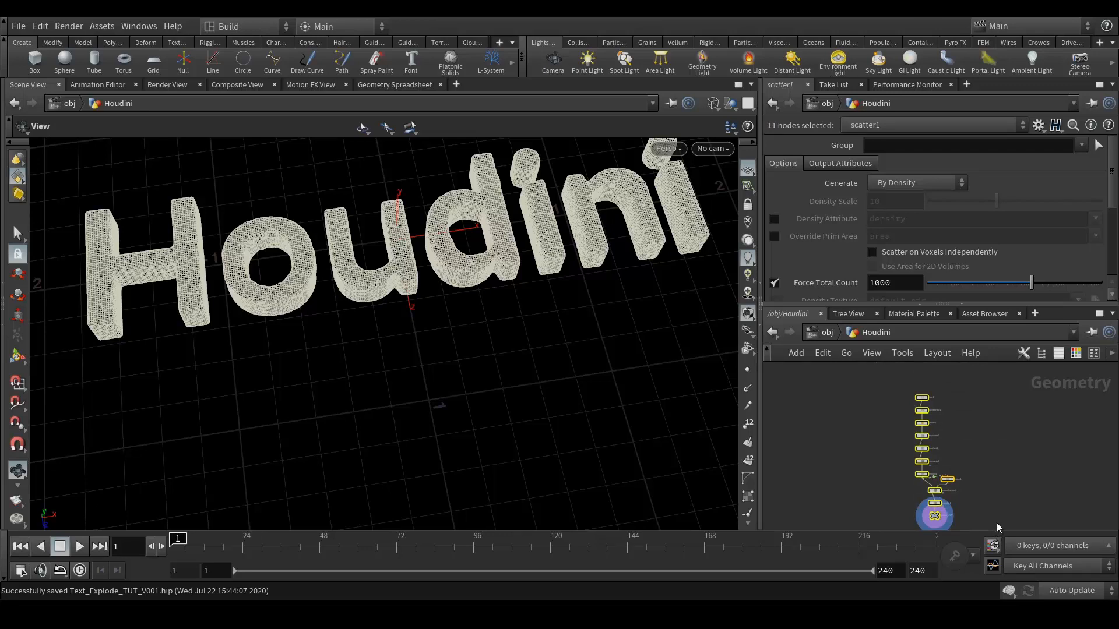
{"action": "key", "text": "ctrl+c"}
{"action": "left_click", "coordinate": [833, 336]}
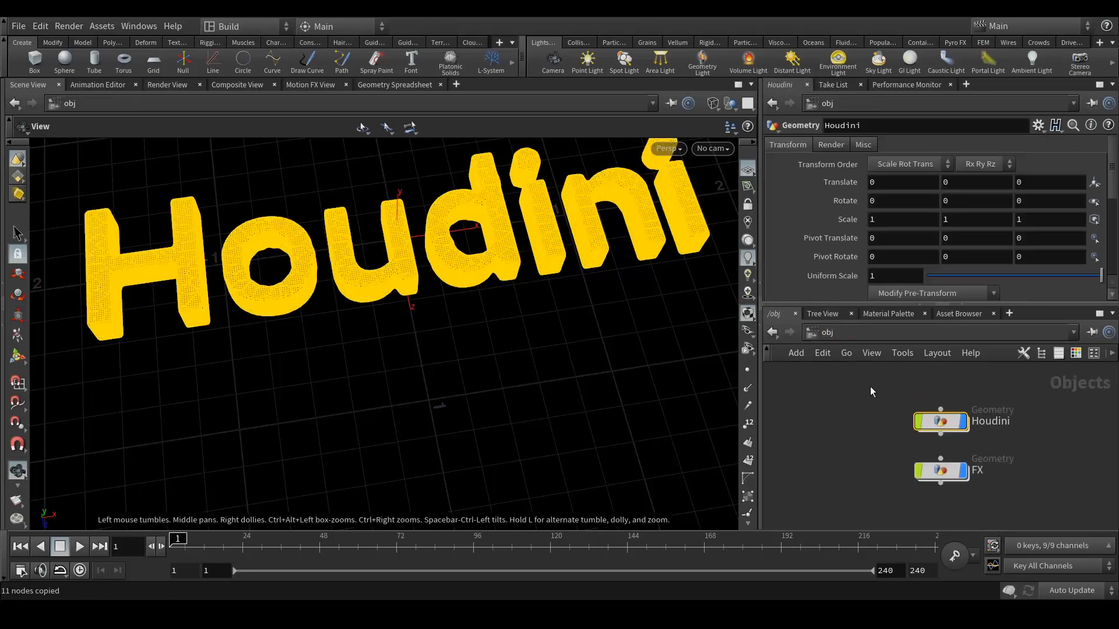
{"action": "double_click", "coordinate": [981, 470]}
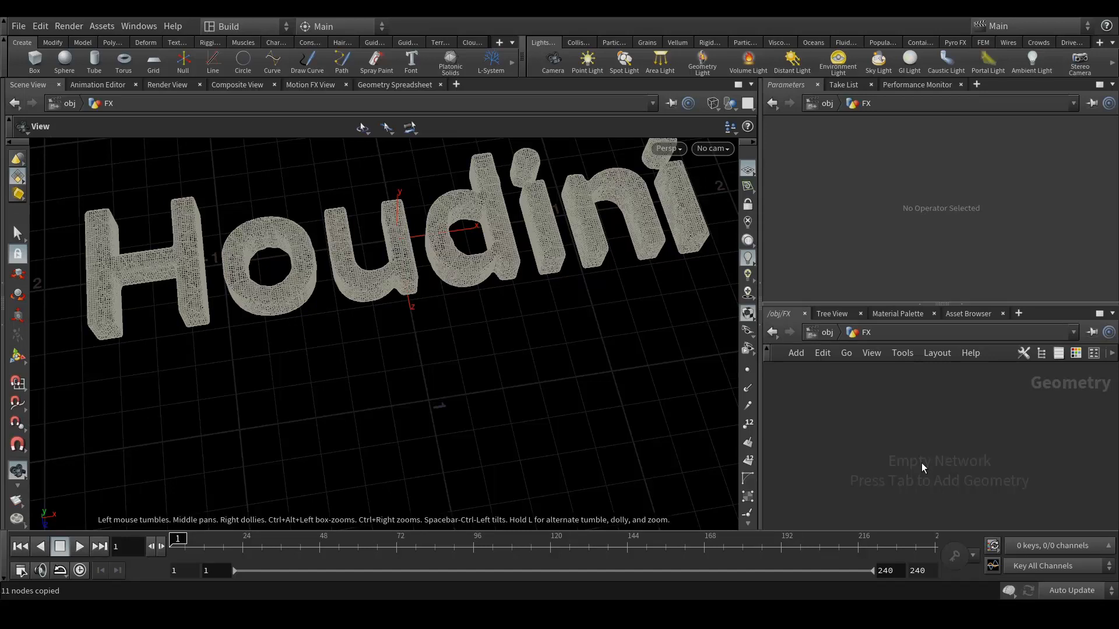
{"action": "key", "text": "ctrl+v"}
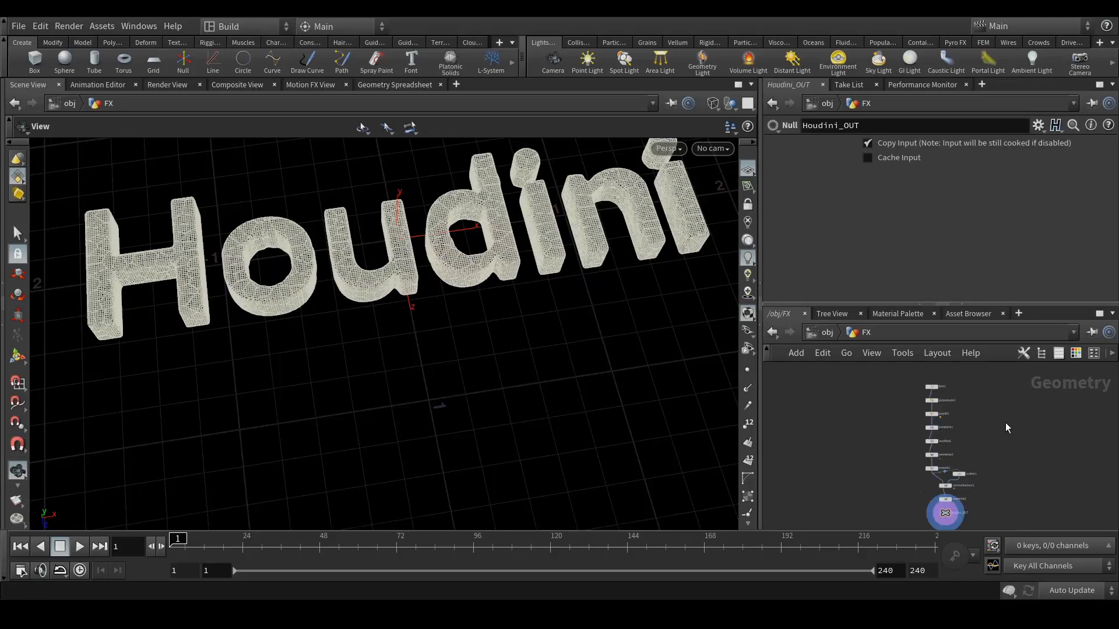
Hide the Houdini geometry object at the object level and go back inside the FX geometry object.
{"action": "left_click", "coordinate": [827, 337]}
{"action": "mouse_move", "coordinate": [966, 428]}
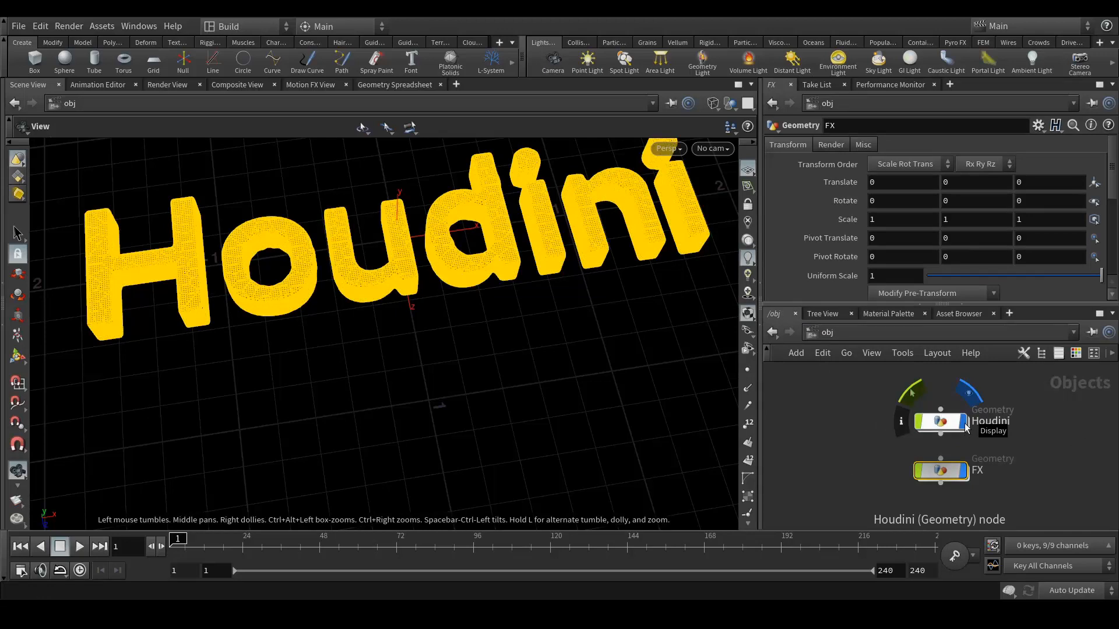
{"action": "double_click", "coordinate": [943, 474]}
Display the result of the PolyExtrude node in the FX network.
{"action": "middle_click_drag", "start_coordinate": [964, 406], "coordinate": [1003, 391]}
{"action": "scroll", "coordinate": [948, 436], "scroll_direction": "up", "scroll_amount": 8}
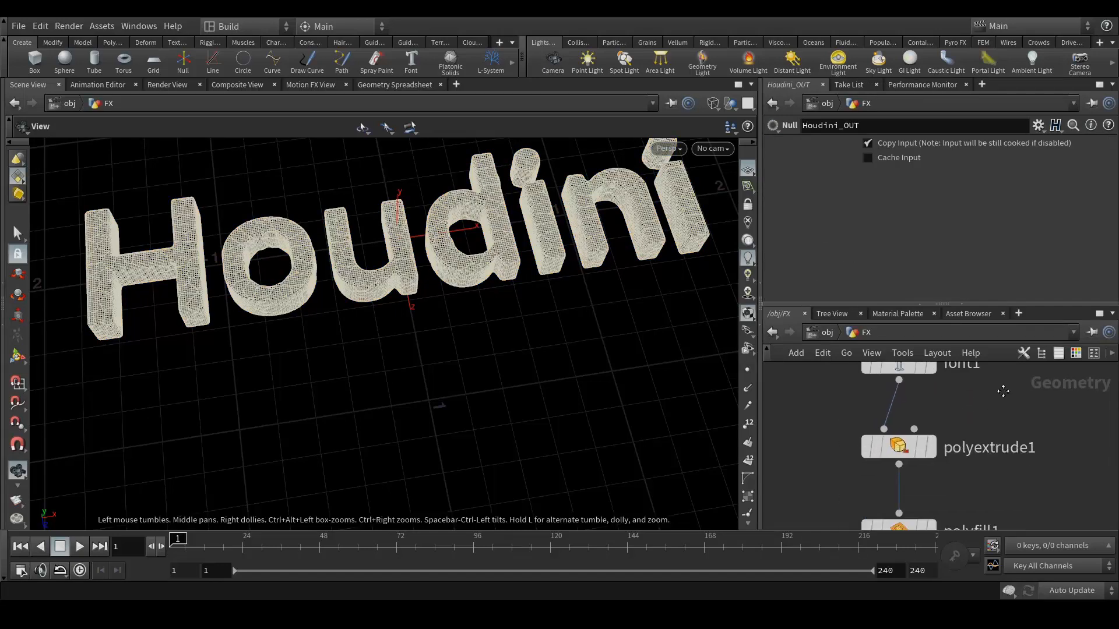
{"action": "left_click", "coordinate": [932, 449]}
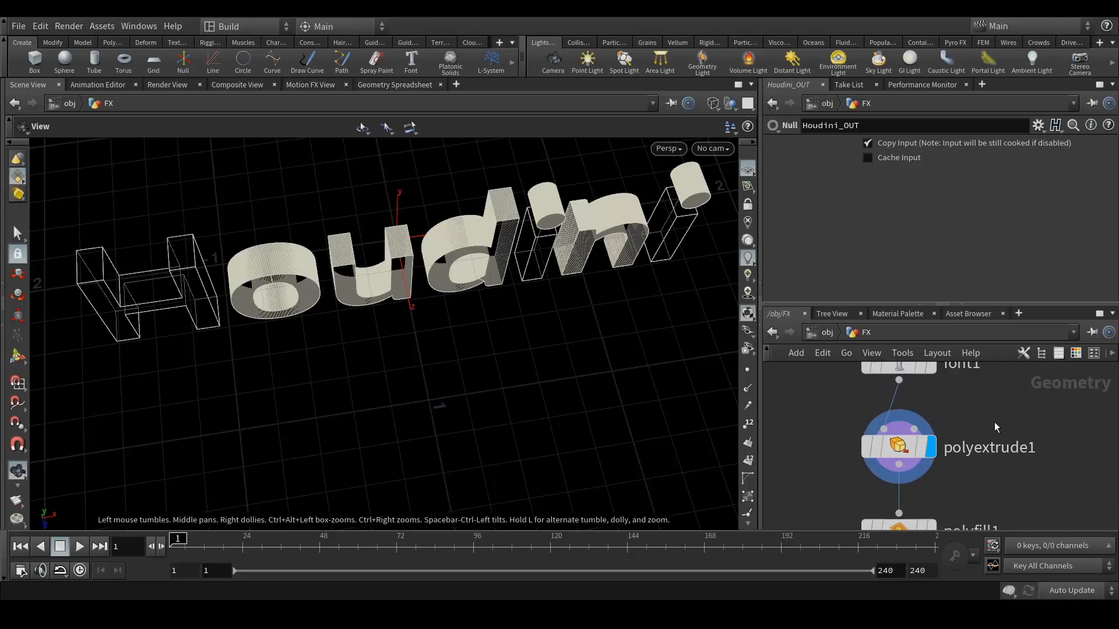
Change the Font node's text in the FX network to "FX".
{"action": "middle_click_drag", "start_coordinate": [1012, 491], "coordinate": [1016, 405]}
{"action": "middle_click_drag", "start_coordinate": [1020, 473], "coordinate": [988, 535]}
{"action": "left_click", "coordinate": [931, 479]}
{"action": "middle_click_drag", "start_coordinate": [991, 455], "coordinate": [985, 497]}
{"action": "middle_click_drag", "start_coordinate": [970, 395], "coordinate": [972, 484]}
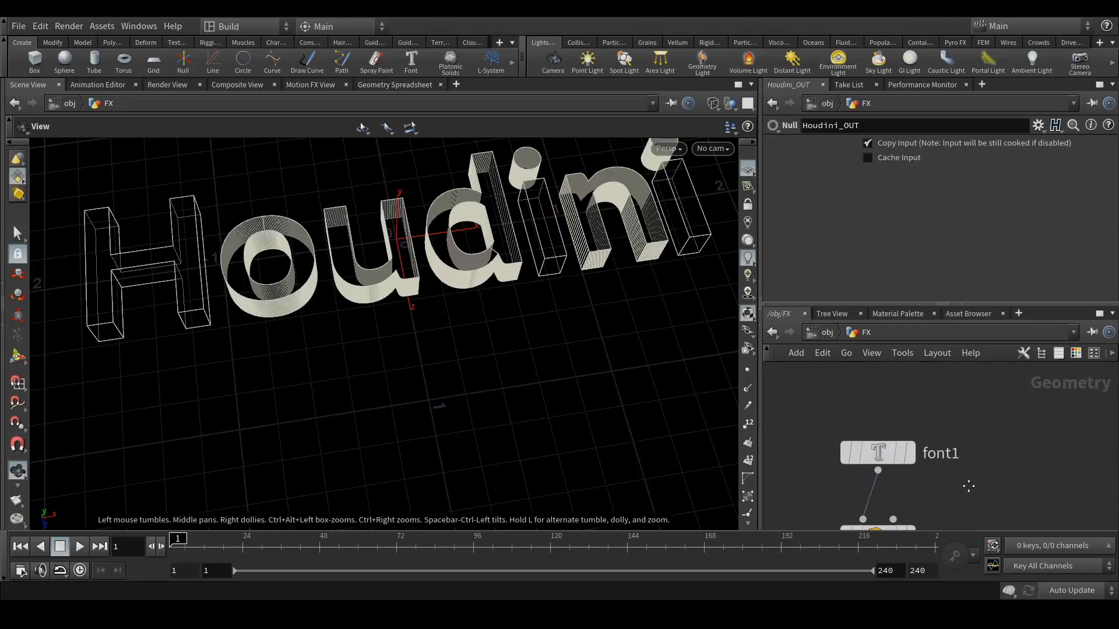
{"action": "left_click", "coordinate": [888, 458]}
{"action": "left_click_drag", "start_coordinate": [805, 193], "coordinate": [756, 207]}
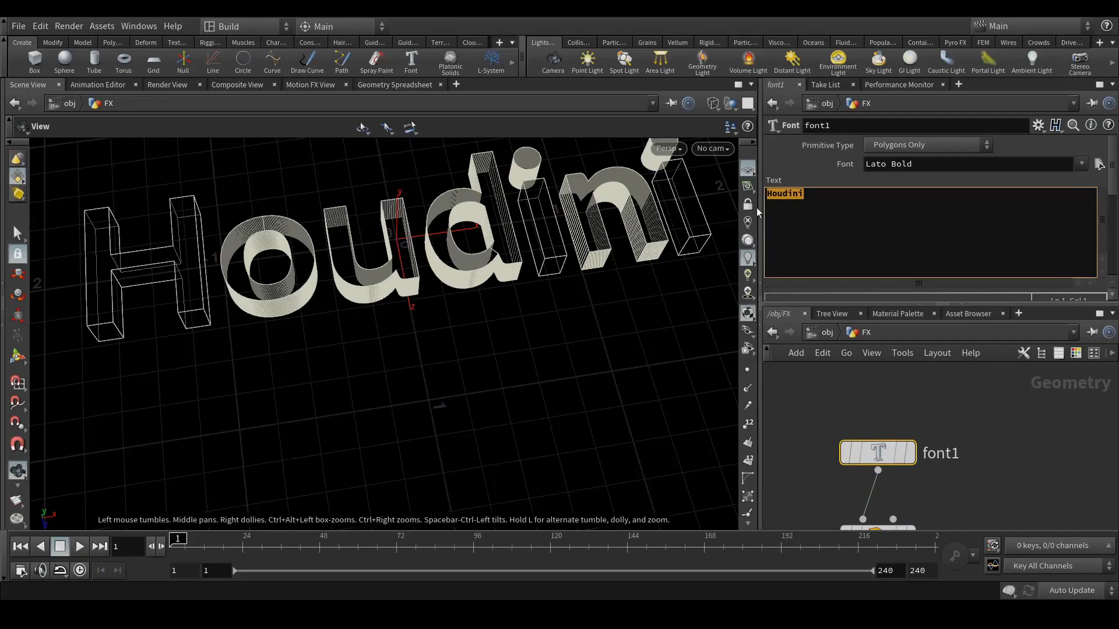
{"action": "type", "text": "FX"}
{"action": "left_click", "coordinate": [1070, 450]}
Display the result of the Smooth node in the FX network.
{"action": "scroll", "coordinate": [892, 442], "scroll_direction": "down", "scroll_amount": 8}
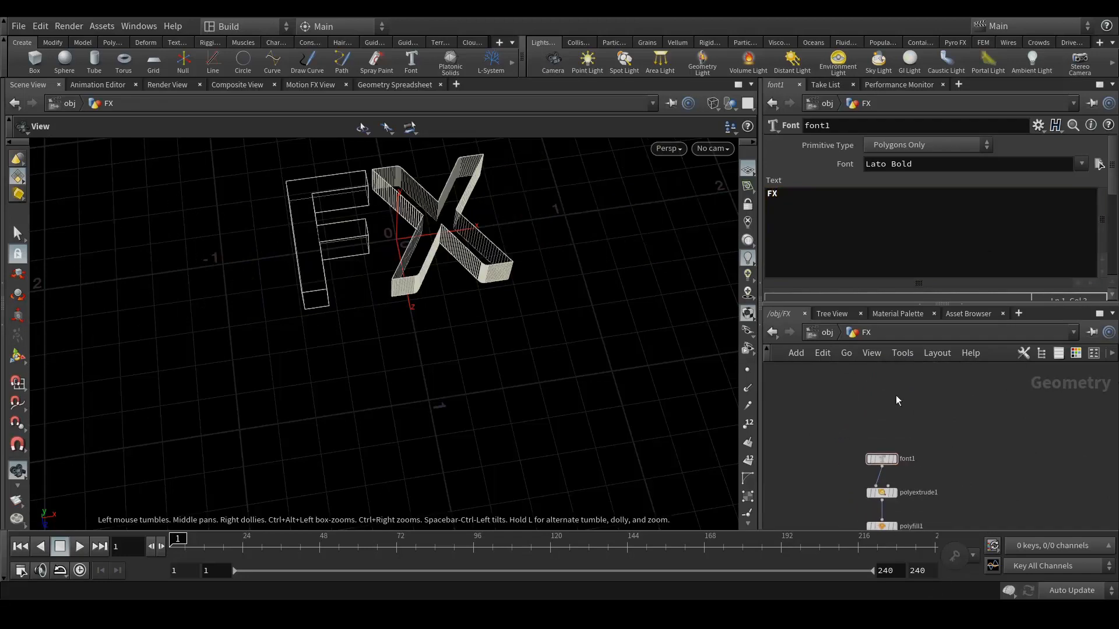
{"action": "scroll", "coordinate": [955, 493], "scroll_direction": "up", "scroll_amount": 5}
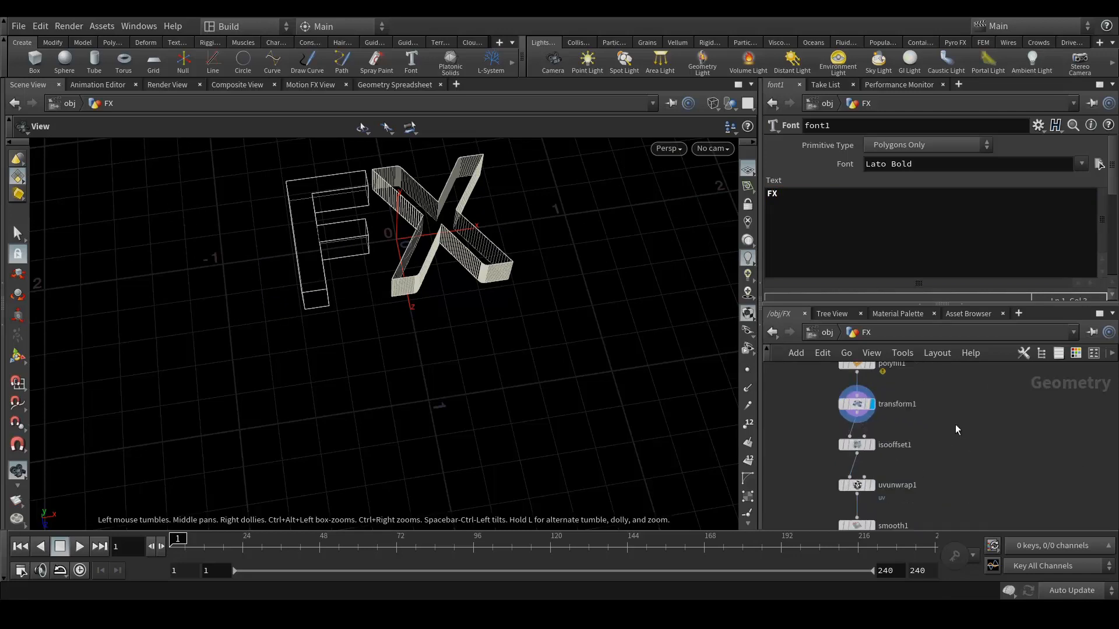
{"action": "middle_click_drag", "start_coordinate": [966, 416], "coordinate": [1030, 364]}
{"action": "middle_click_drag", "start_coordinate": [1028, 435], "coordinate": [1019, 412]}
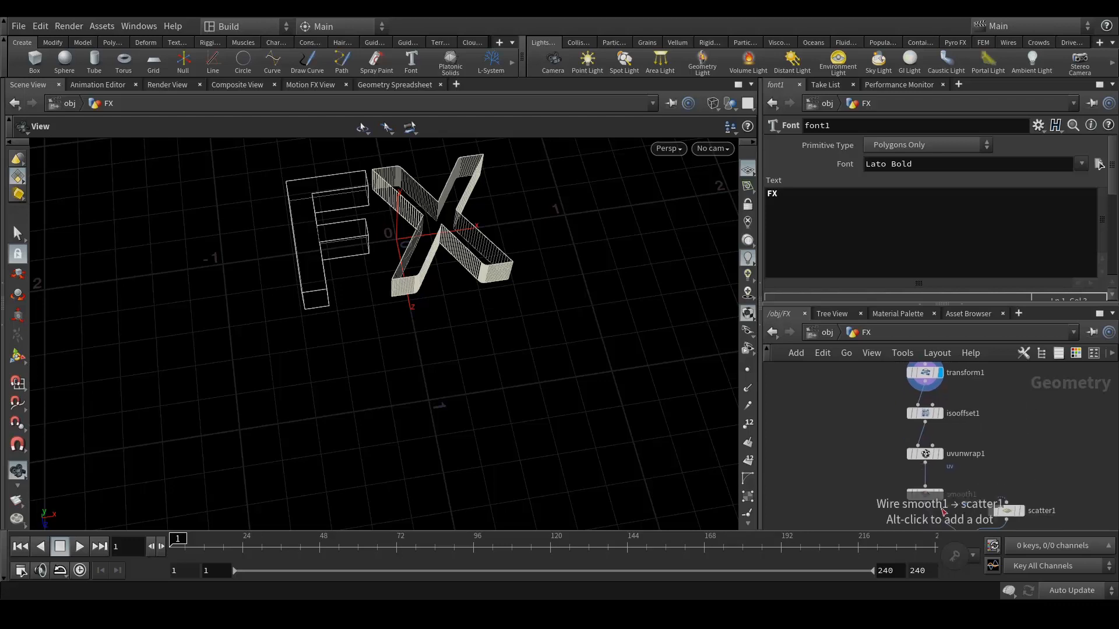
{"action": "mouse_move", "coordinate": [944, 500]}
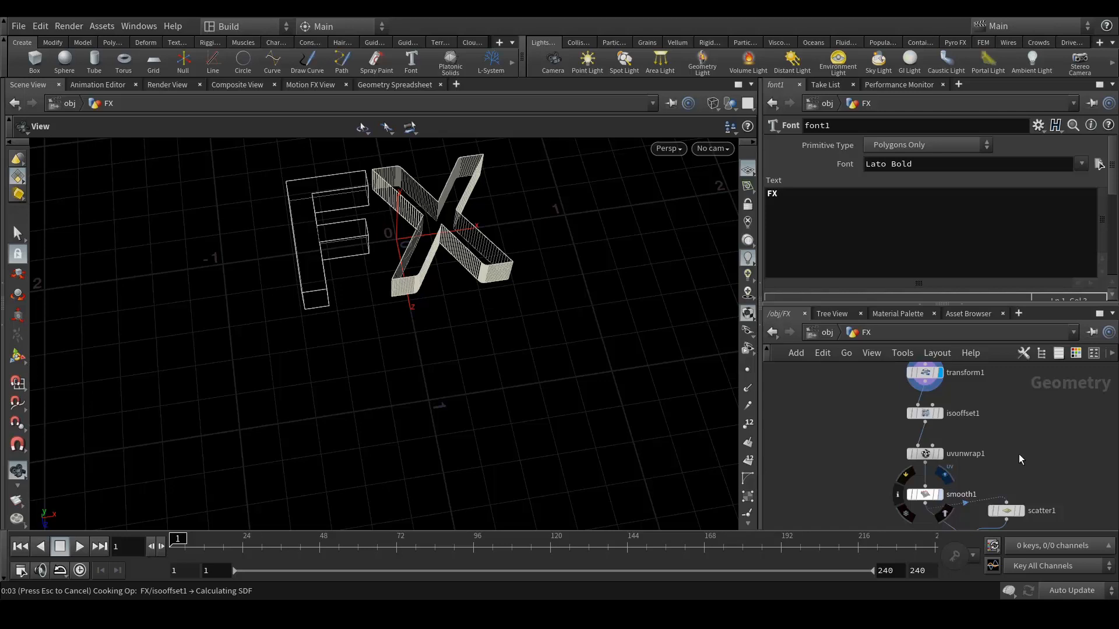
Select the IsoOffset node and switch the viewport to wireframe to examine the mesh density of the FX letters.
{"action": "left_click", "coordinate": [924, 413]}
{"action": "left_click_drag", "start_coordinate": [437, 238], "coordinate": [447, 297]}
{"action": "scroll", "coordinate": [449, 308], "scroll_direction": "up", "scroll_amount": 10}
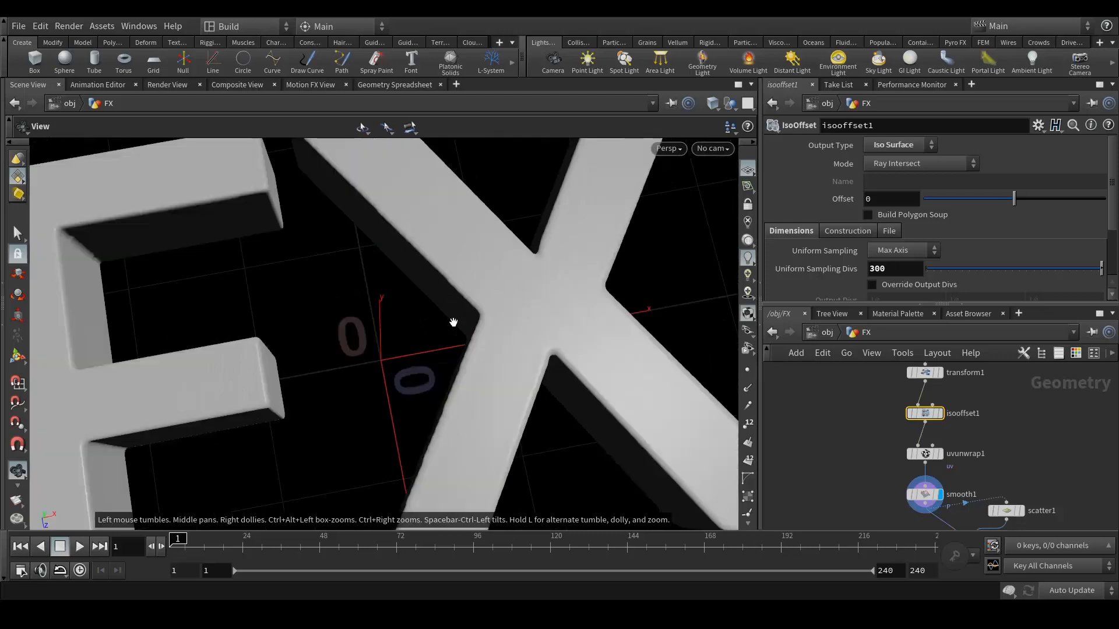
{"action": "key", "text": "w"}
{"action": "scroll", "coordinate": [388, 251], "scroll_direction": "down", "scroll_amount": 3}
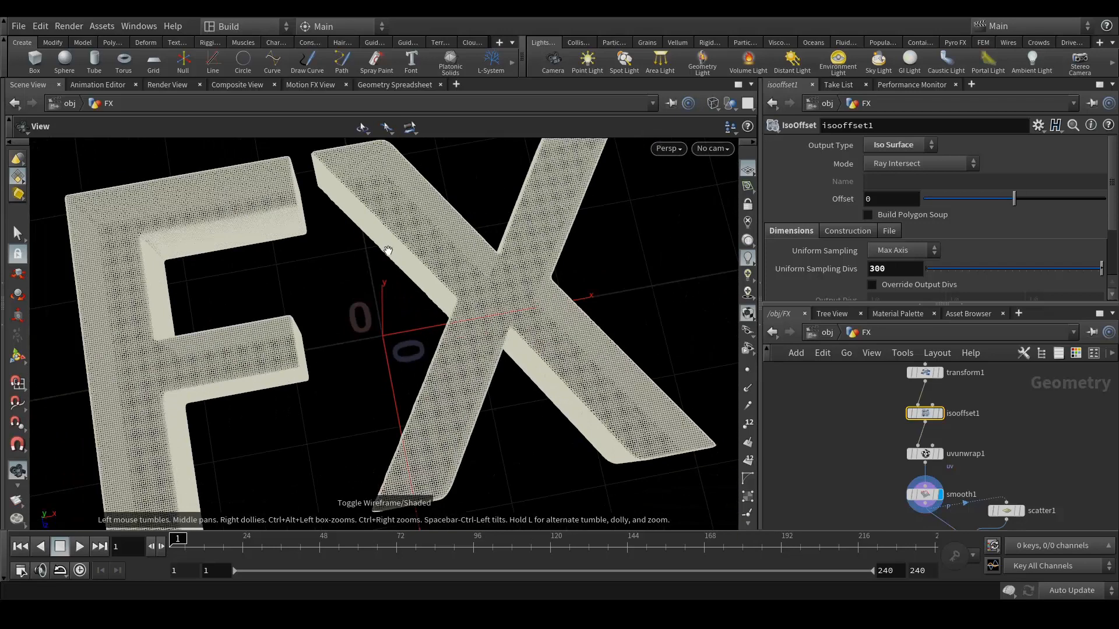
{"action": "scroll", "coordinate": [388, 251], "scroll_direction": "down", "scroll_amount": 2}
Set the IsoOffset node's Uniform Sampling Divs to 150 and inspect the FX letter mesh.
{"action": "middle_click_drag", "start_coordinate": [1023, 442], "coordinate": [1035, 413]}
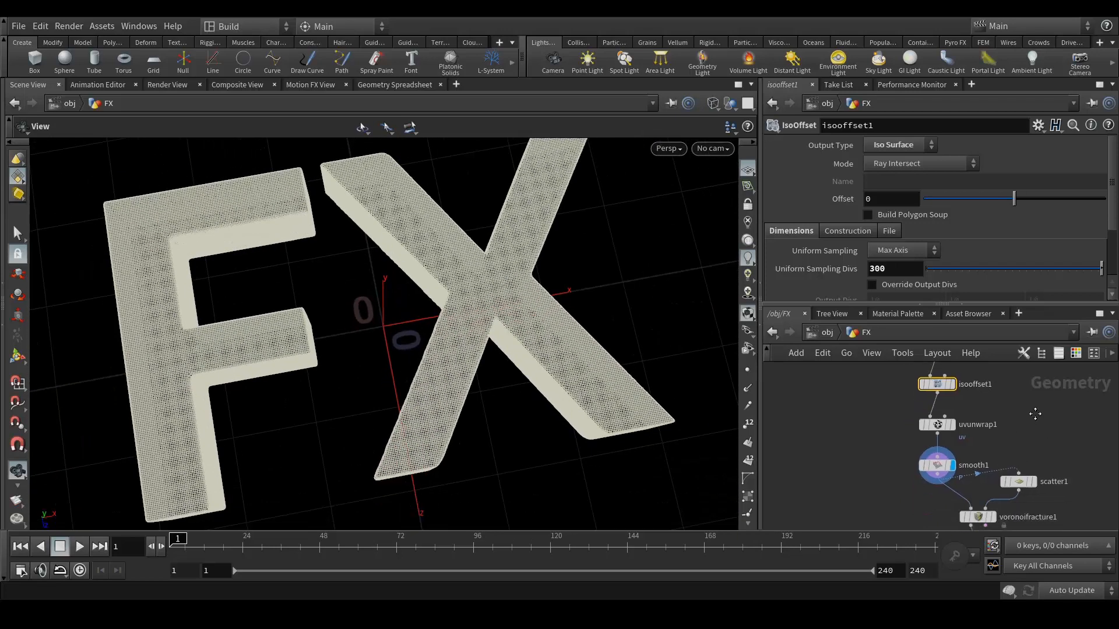
{"action": "scroll", "coordinate": [898, 438], "scroll_direction": "up", "scroll_amount": 4}
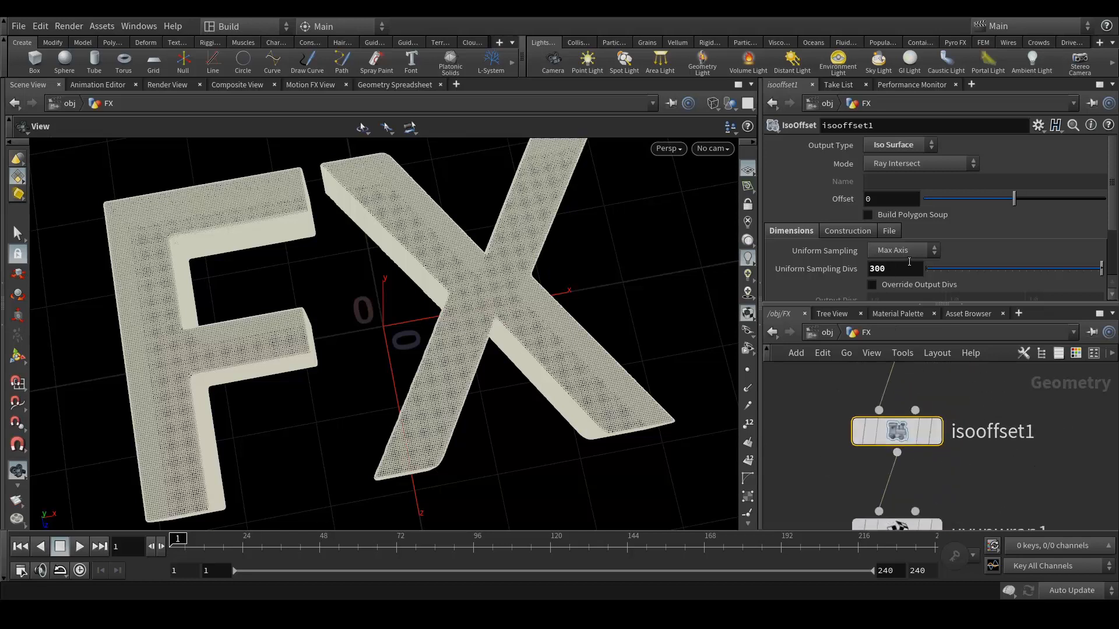
{"action": "left_click", "coordinate": [880, 268]}
{"action": "type", "text": "150"}
{"action": "key", "text": "Return"}
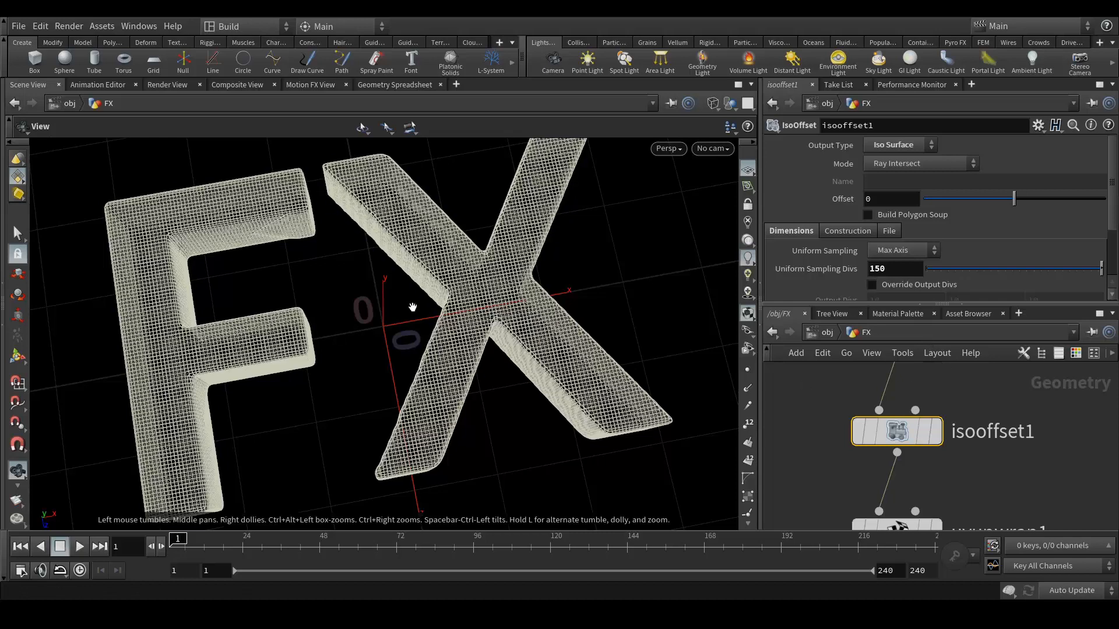
{"action": "scroll", "coordinate": [411, 308], "scroll_direction": "down", "scroll_amount": 3}
{"action": "scroll", "coordinate": [439, 281], "scroll_direction": "down", "scroll_amount": 2}
{"action": "scroll", "coordinate": [440, 281], "scroll_direction": "down", "scroll_amount": 4}
{"action": "scroll", "coordinate": [451, 282], "scroll_direction": "up", "scroll_amount": 4}
{"action": "scroll", "coordinate": [440, 290], "scroll_direction": "up", "scroll_amount": 3}
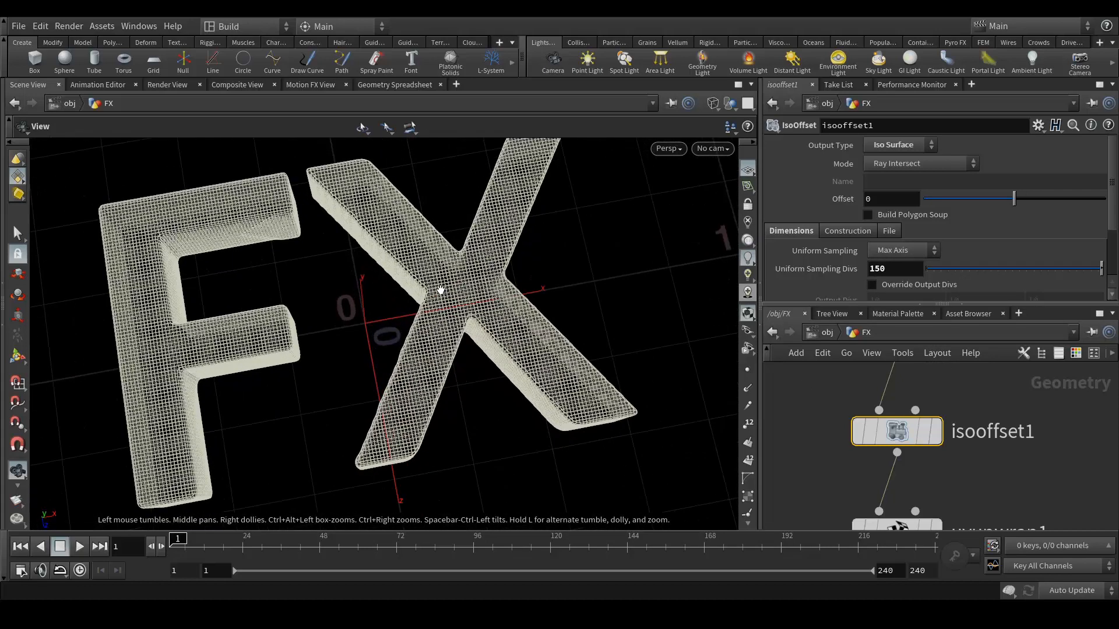
{"action": "scroll", "coordinate": [483, 327], "scroll_direction": "up", "scroll_amount": 3}
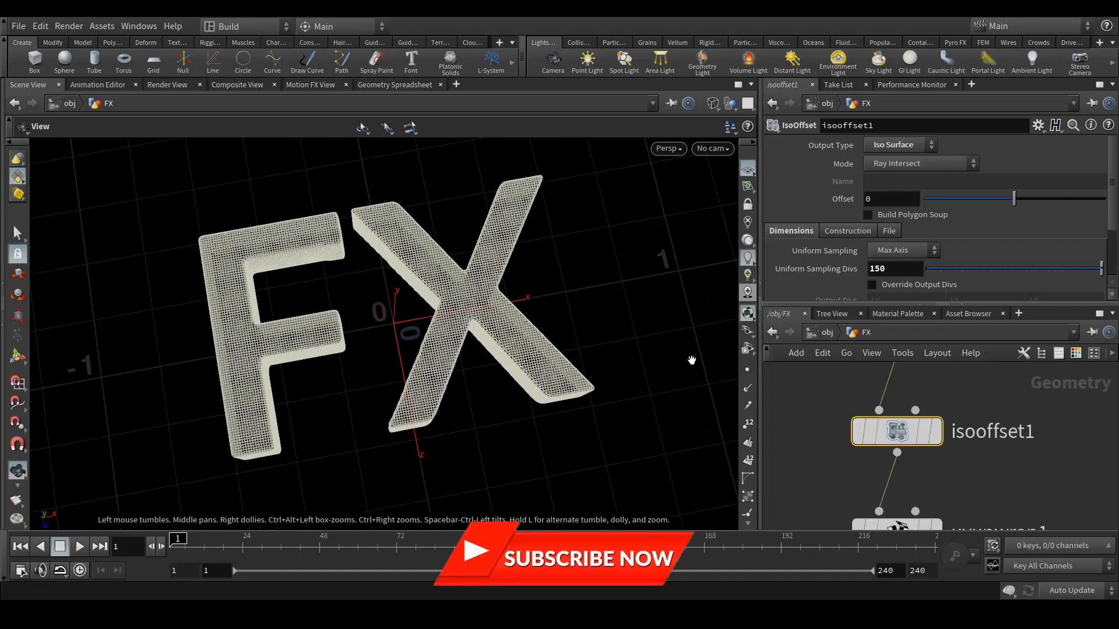
Display the result of the null ending the FX chain and rename that null FX_OUT.
{"action": "scroll", "coordinate": [909, 390], "scroll_direction": "down", "scroll_amount": 3}
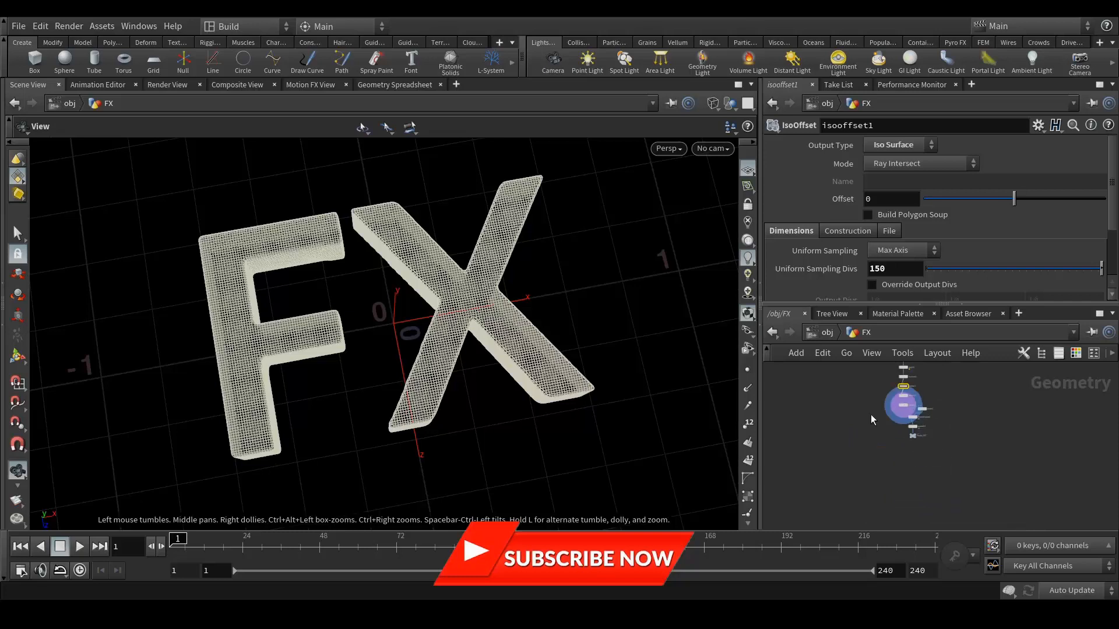
{"action": "scroll", "coordinate": [991, 431], "scroll_direction": "down", "scroll_amount": 4}
{"action": "scroll", "coordinate": [929, 436], "scroll_direction": "up", "scroll_amount": 5}
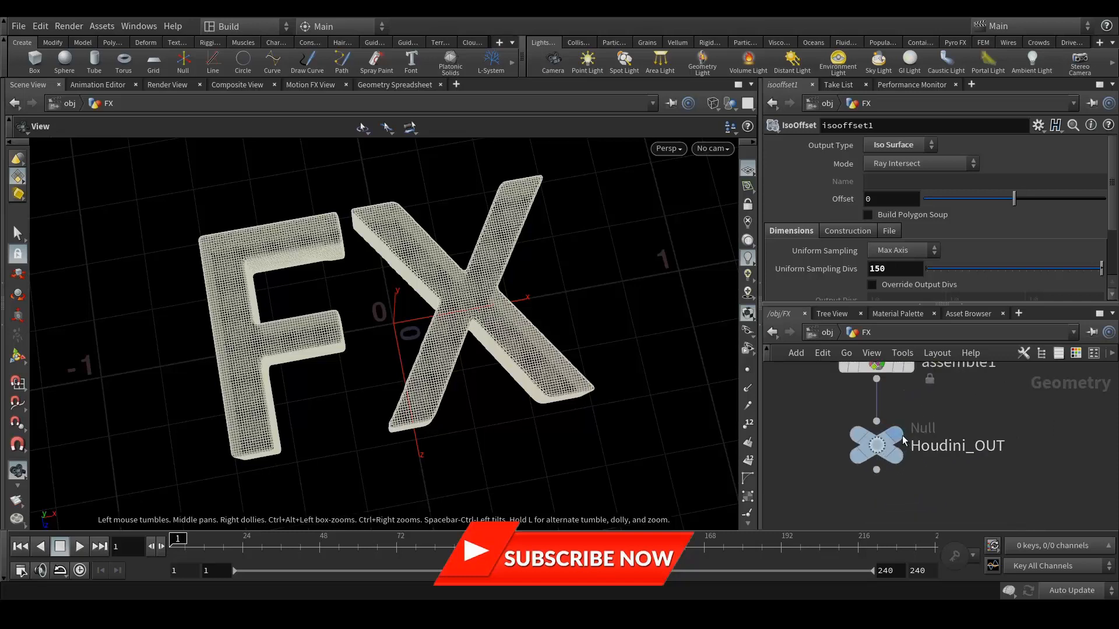
{"action": "mouse_move", "coordinate": [902, 435]}
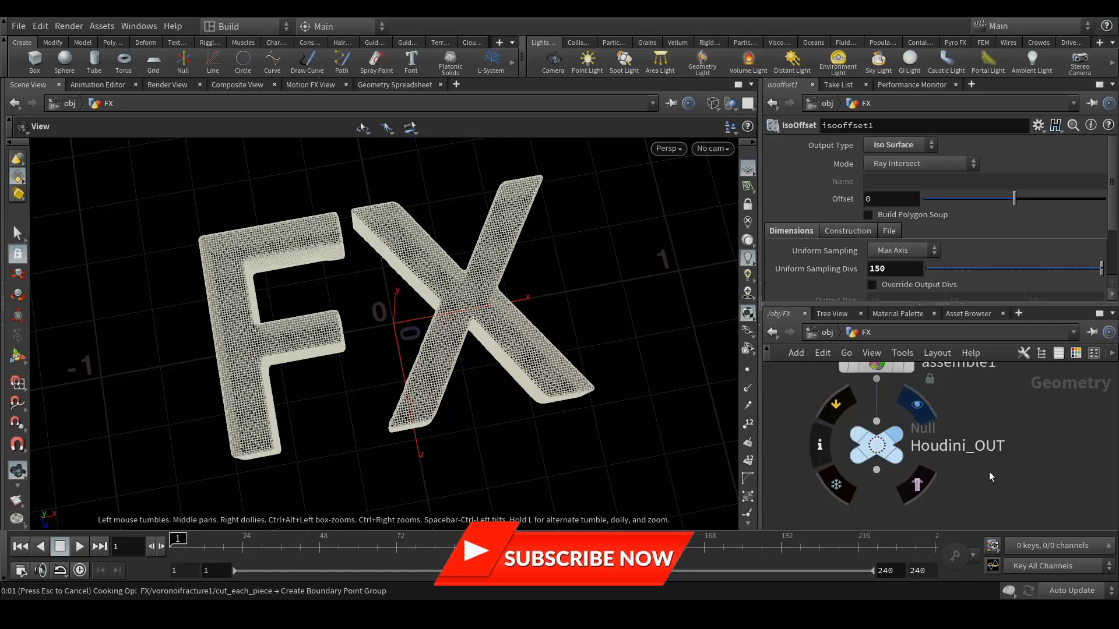
{"action": "double_click", "coordinate": [940, 447]}
{"action": "left_click_drag", "start_coordinate": [969, 447], "coordinate": [897, 455]}
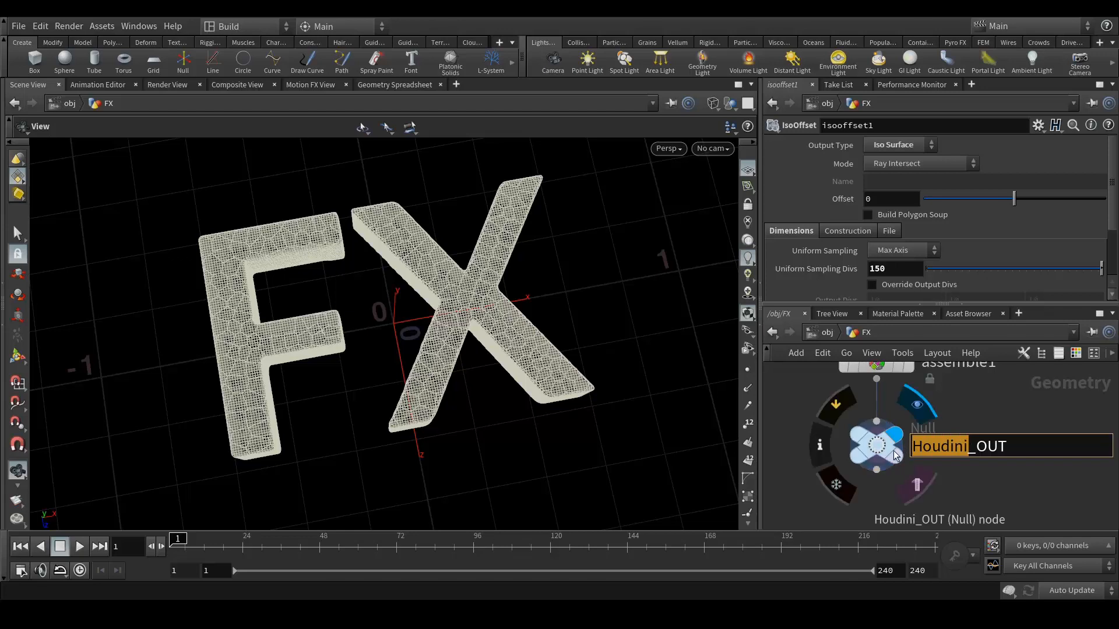
{"action": "type", "text": "FX"}
{"action": "key", "text": "Return"}
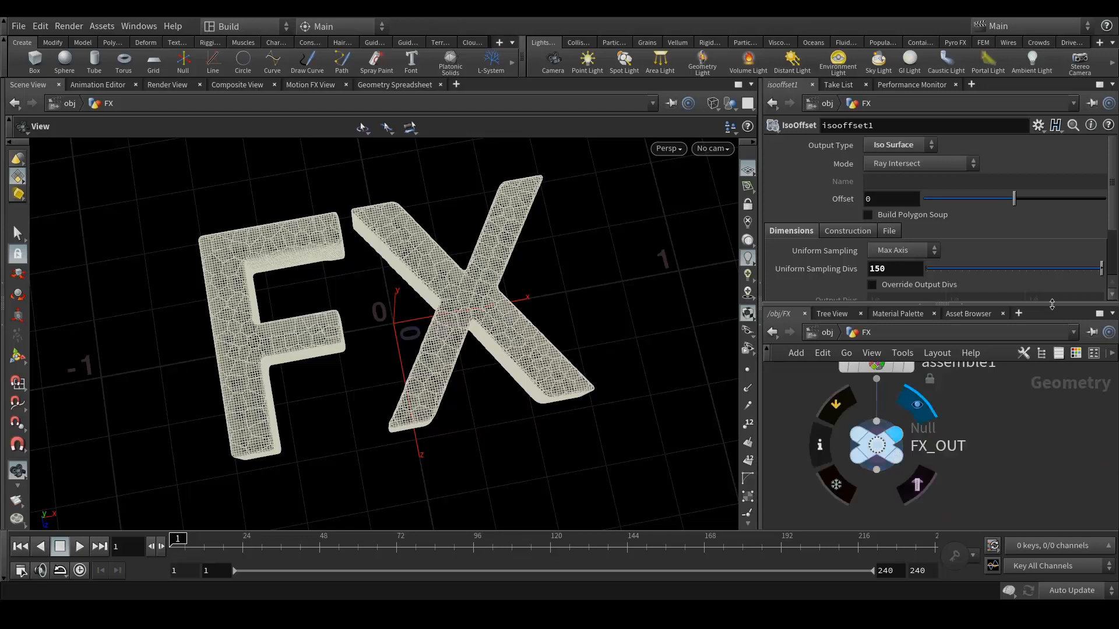
Return to the object level and show the Houdini geometry object together with the FX object.
{"action": "key", "text": "h"}
{"action": "left_click", "coordinate": [821, 332]}
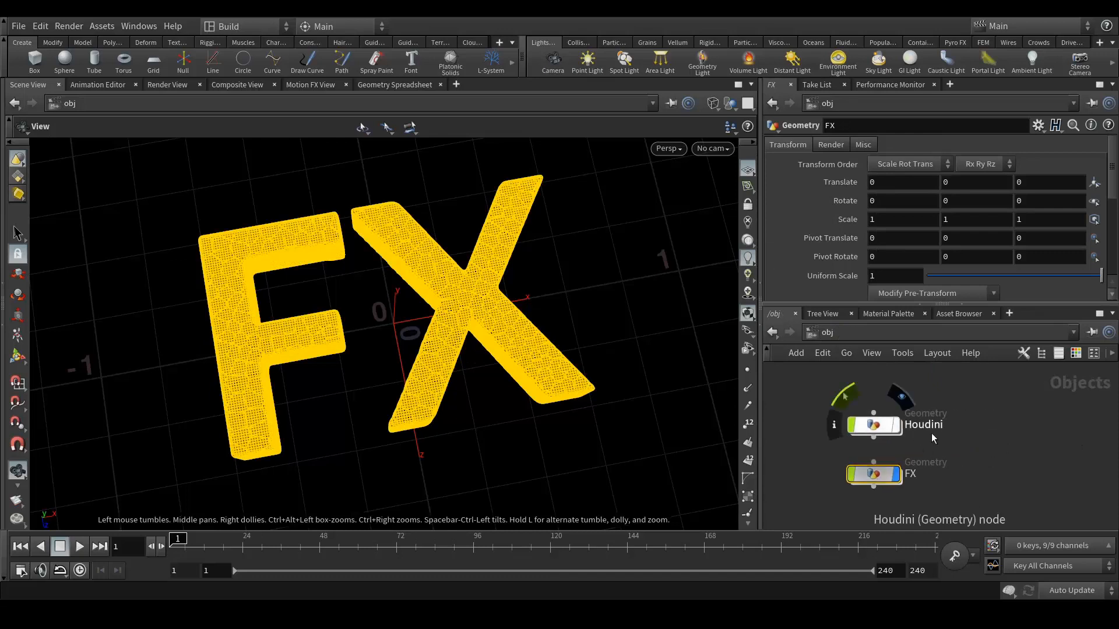
{"action": "left_click", "coordinate": [897, 425]}
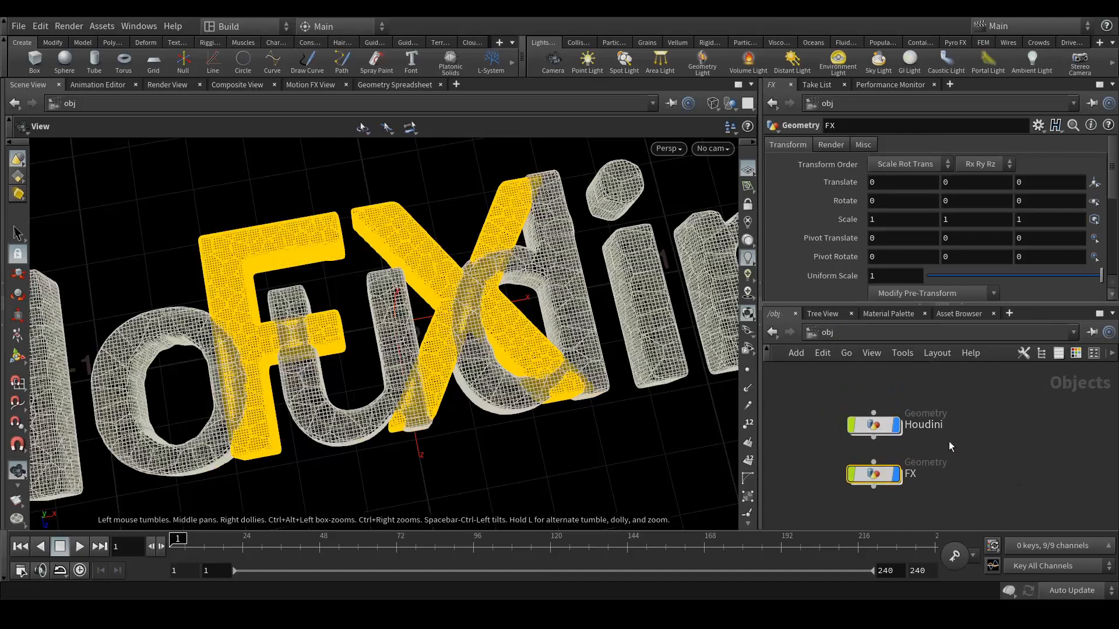
{"action": "left_click_drag", "start_coordinate": [420, 374], "coordinate": [370, 251]}
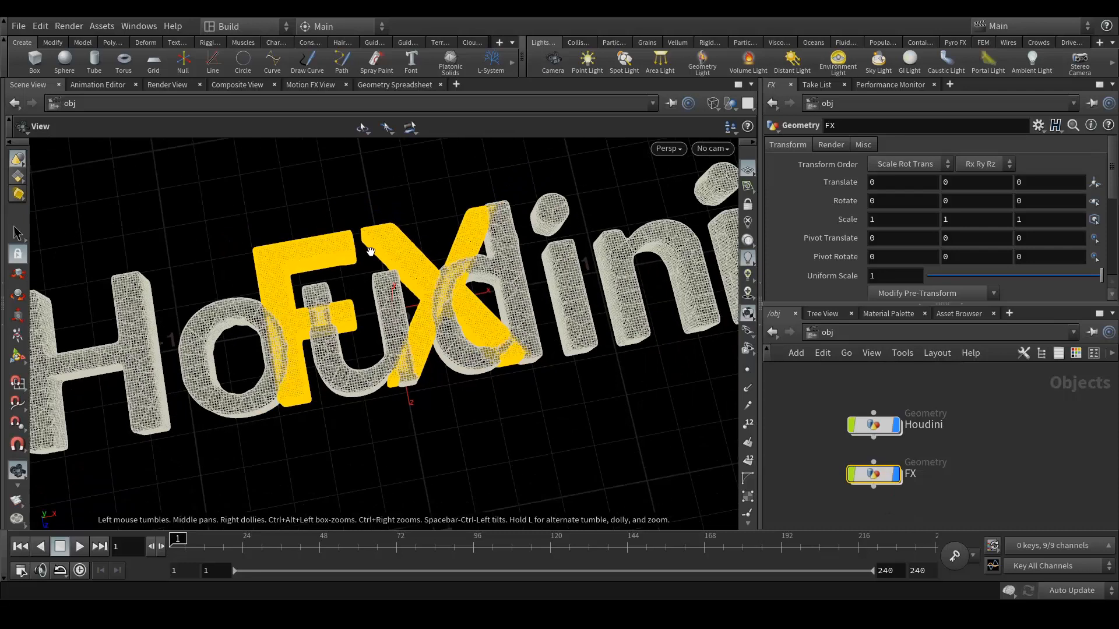
{"action": "scroll", "coordinate": [370, 252], "scroll_direction": "down", "scroll_amount": 3}
Go inside the FX object, select its Transform node and display that node's result.
{"action": "double_click", "coordinate": [875, 474]}
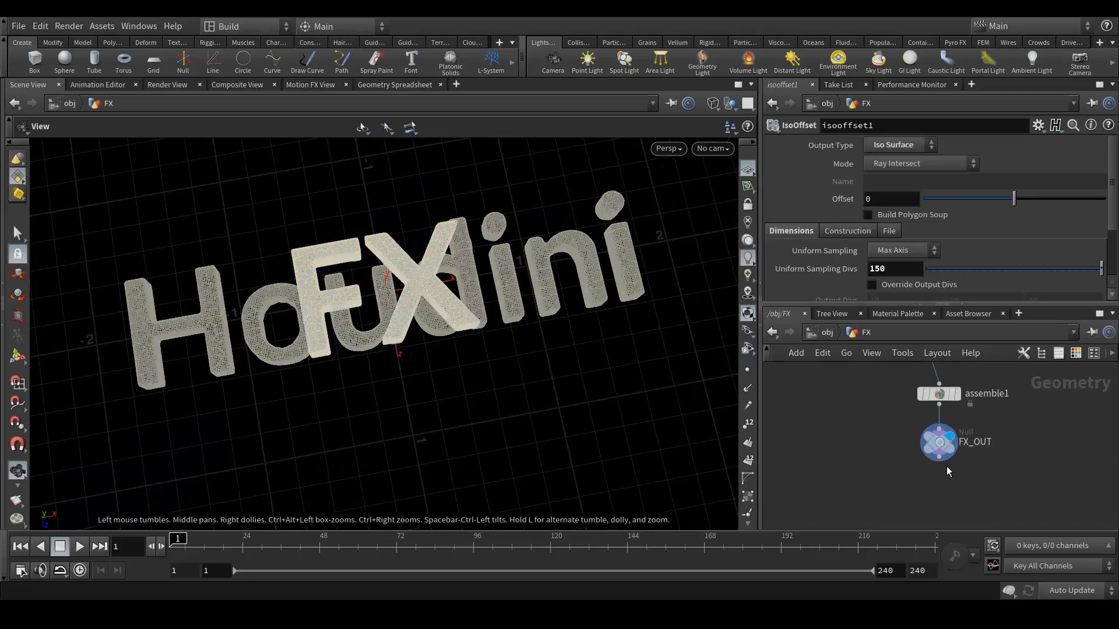
{"action": "mouse_move", "coordinate": [1019, 369]}
{"action": "middle_mouse_down"}
{"action": "mouse_move", "coordinate": [1015, 512]}
{"action": "mouse_move", "coordinate": [991, 465]}
{"action": "mouse_move", "coordinate": [1007, 494]}
{"action": "middle_mouse_up"}
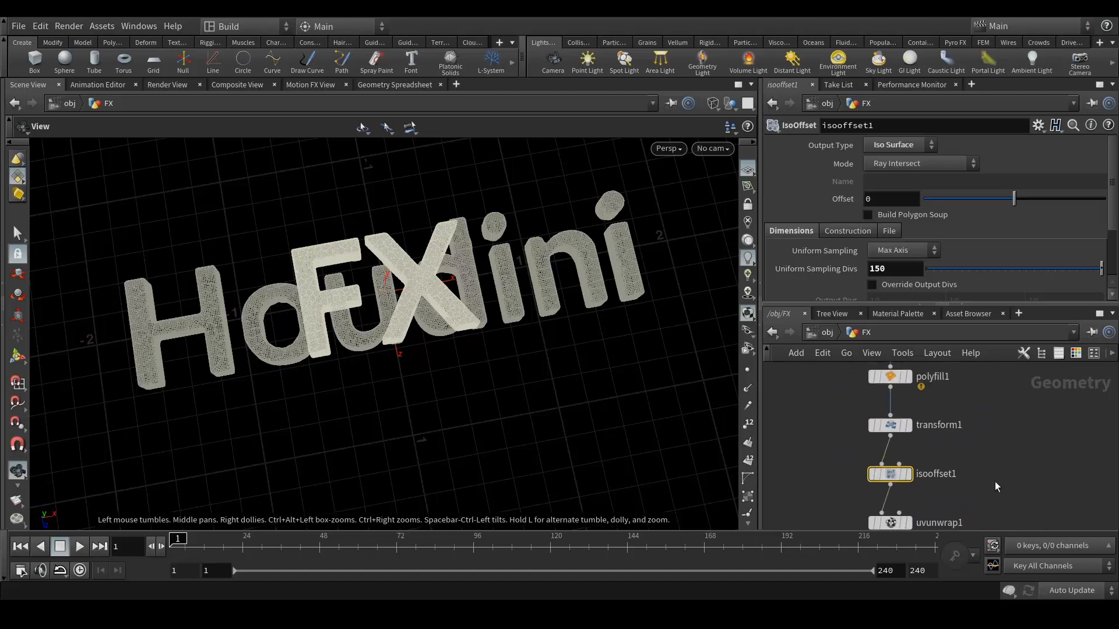
{"action": "left_click", "coordinate": [889, 424]}
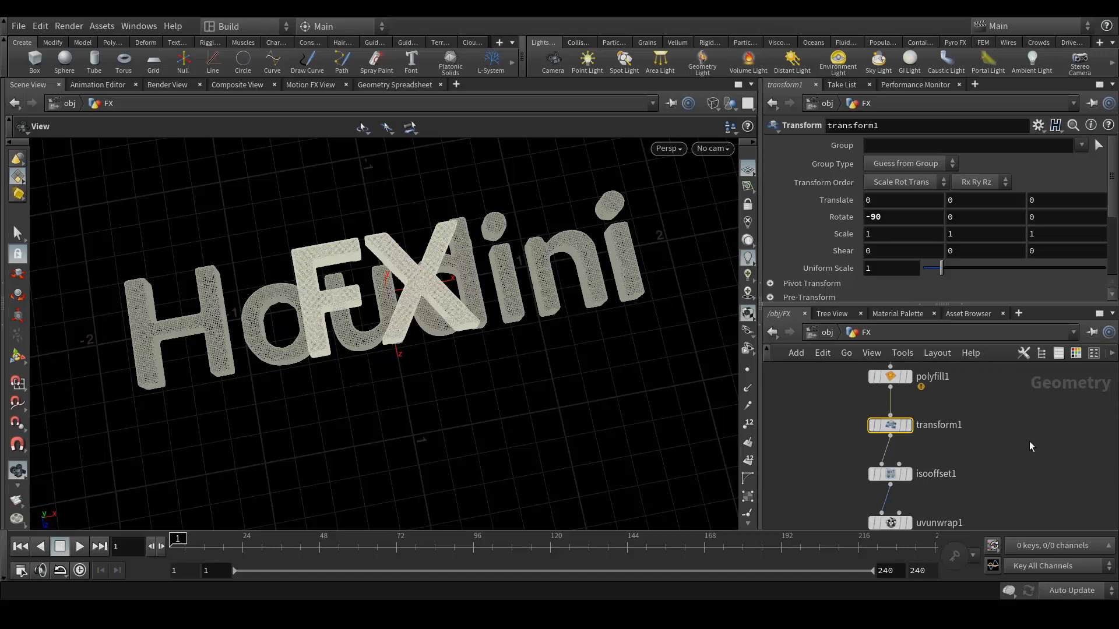
{"action": "middle_click_drag", "start_coordinate": [961, 202], "coordinate": [602, 350]}
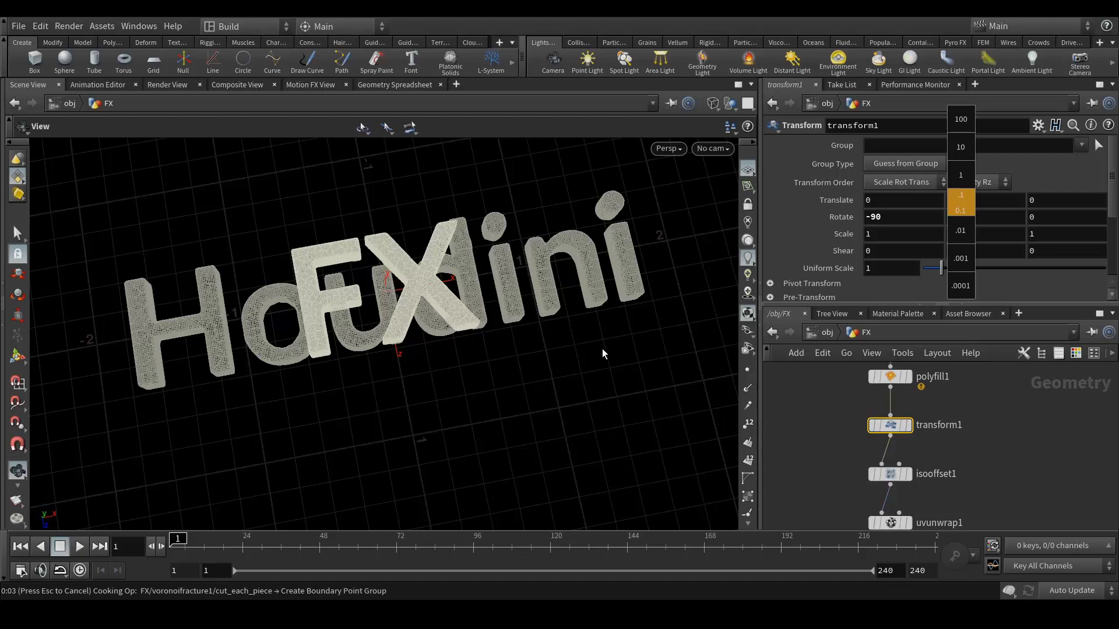
{"action": "middle_click_drag", "start_coordinate": [603, 349], "coordinate": [603, 349]}
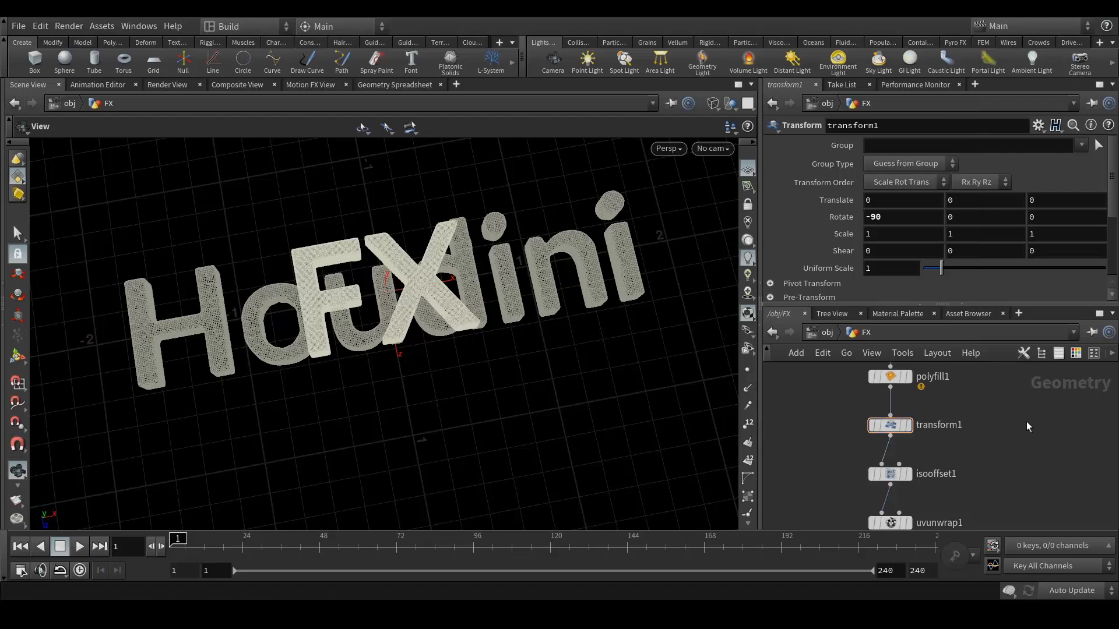
{"action": "left_click", "coordinate": [909, 427]}
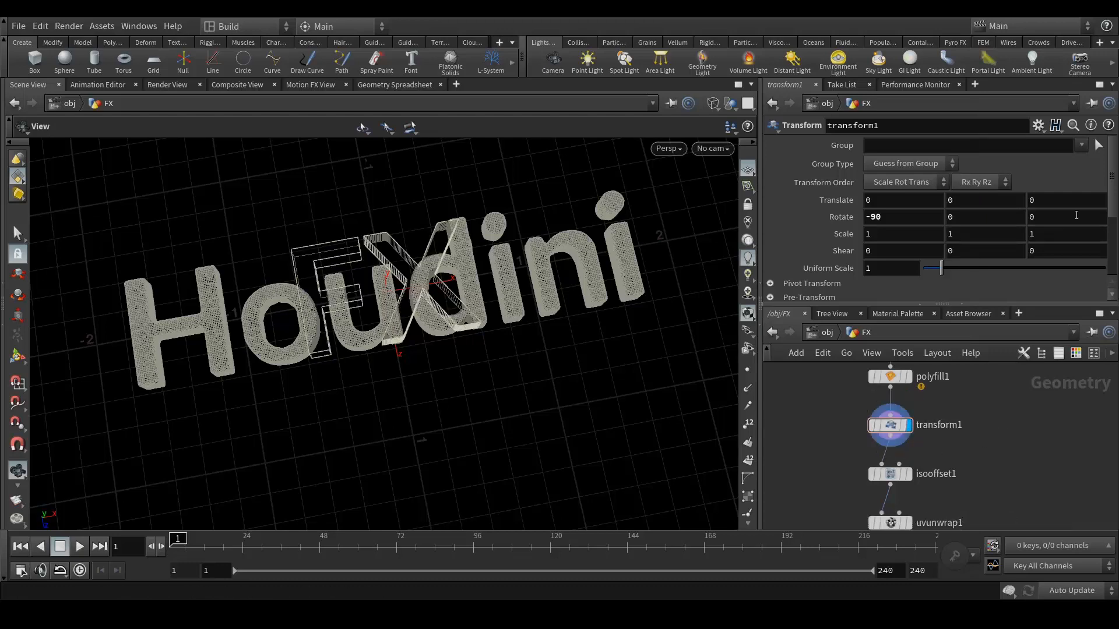
Move the FX letters below the Houdini text by setting the Transform node's Z translation to 0.9.
{"action": "left_click", "coordinate": [1027, 199]}
{"action": "type", "text": "1"}
{"action": "key", "text": "Return"}
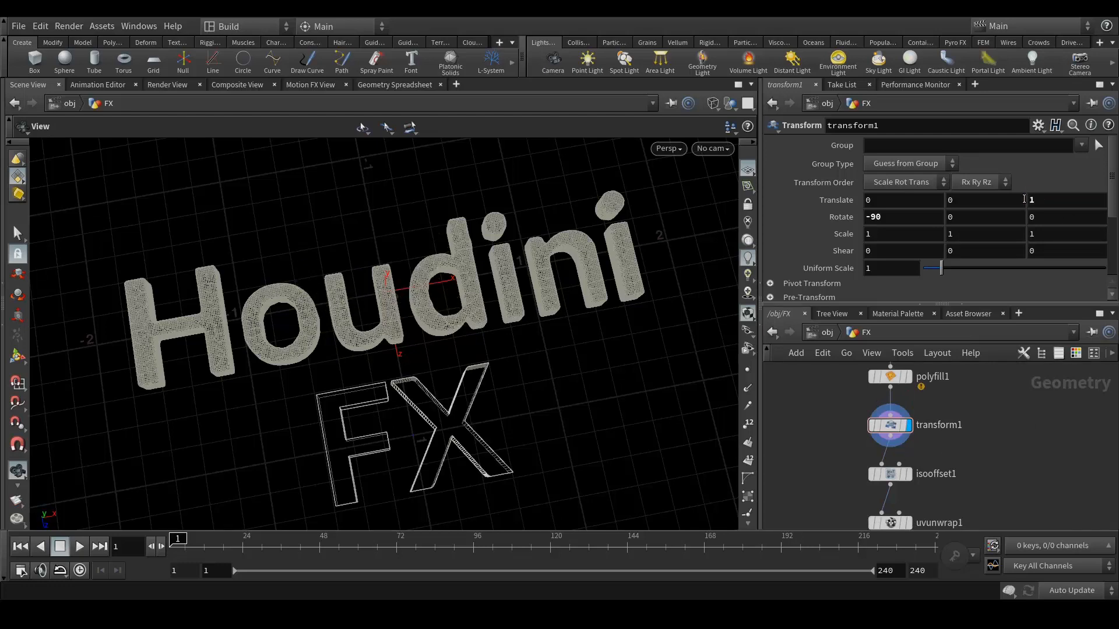
{"action": "left_click", "coordinate": [1047, 200]}
{"action": "type", "text": ".9"}
{"action": "key", "text": "Return"}
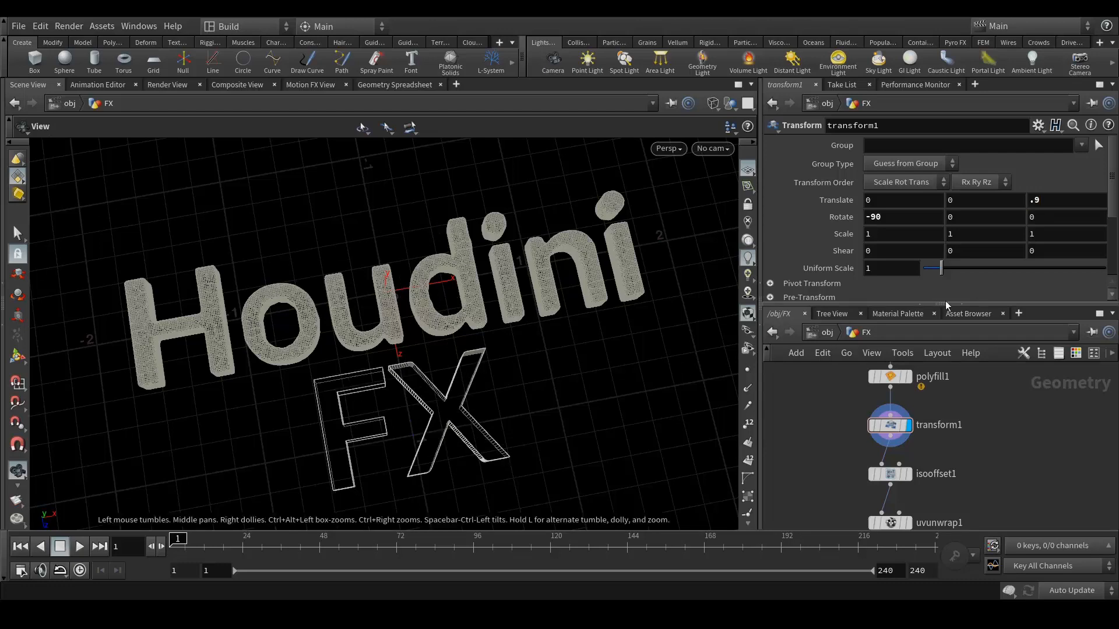
Display the result of the FX_OUT null and check both words in the viewport.
{"action": "left_click_drag", "start_coordinate": [497, 383], "coordinate": [466, 396]}
{"action": "scroll", "coordinate": [995, 407], "scroll_direction": "down", "scroll_amount": 5}
{"action": "scroll", "coordinate": [930, 471], "scroll_direction": "up", "scroll_amount": 5}
{"action": "scroll", "coordinate": [931, 475], "scroll_direction": "up", "scroll_amount": 3}
{"action": "mouse_move", "coordinate": [933, 495]}
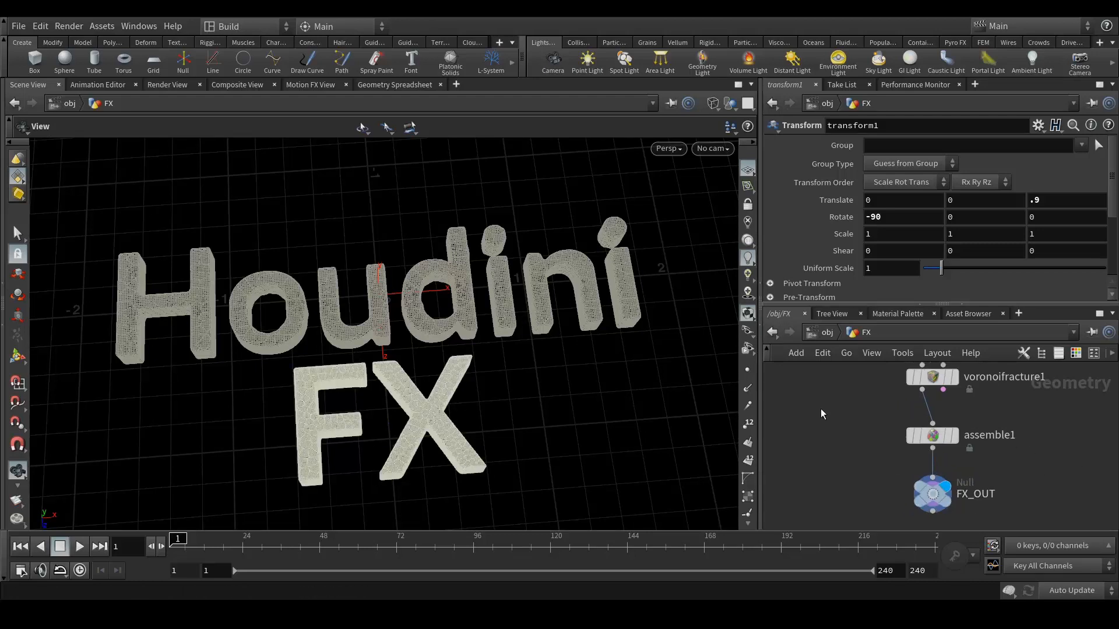
Add a new Geometry object at the object level and rename it Coll.
{"action": "left_click", "coordinate": [830, 332]}
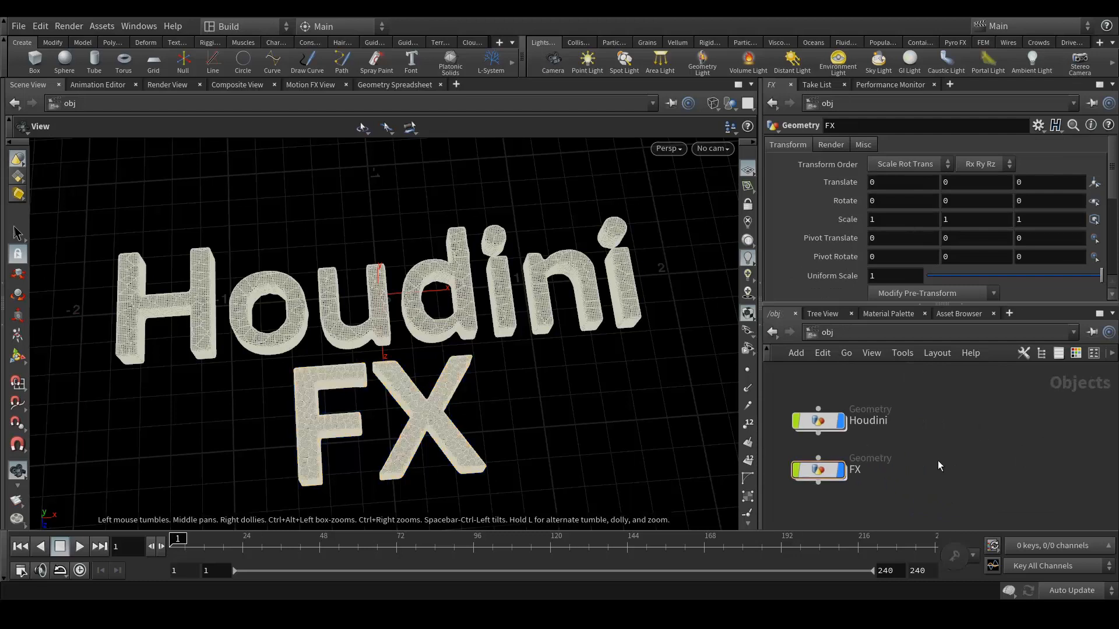
{"action": "key", "text": "Tab"}
{"action": "type", "text": "geo"}
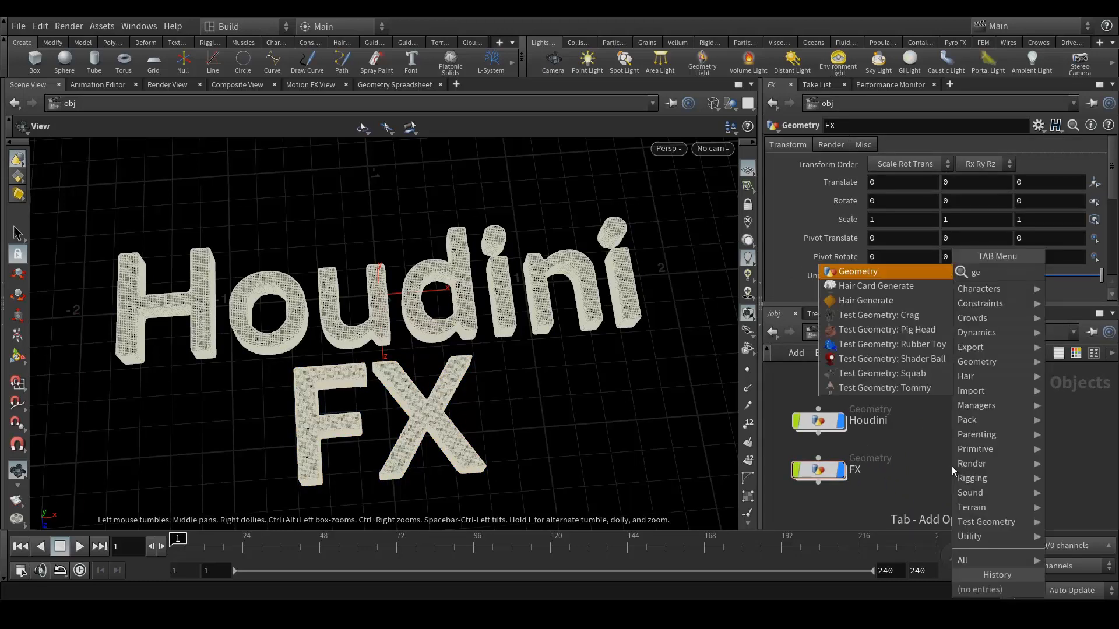
{"action": "key", "text": "Return"}
{"action": "left_click", "coordinate": [952, 466]}
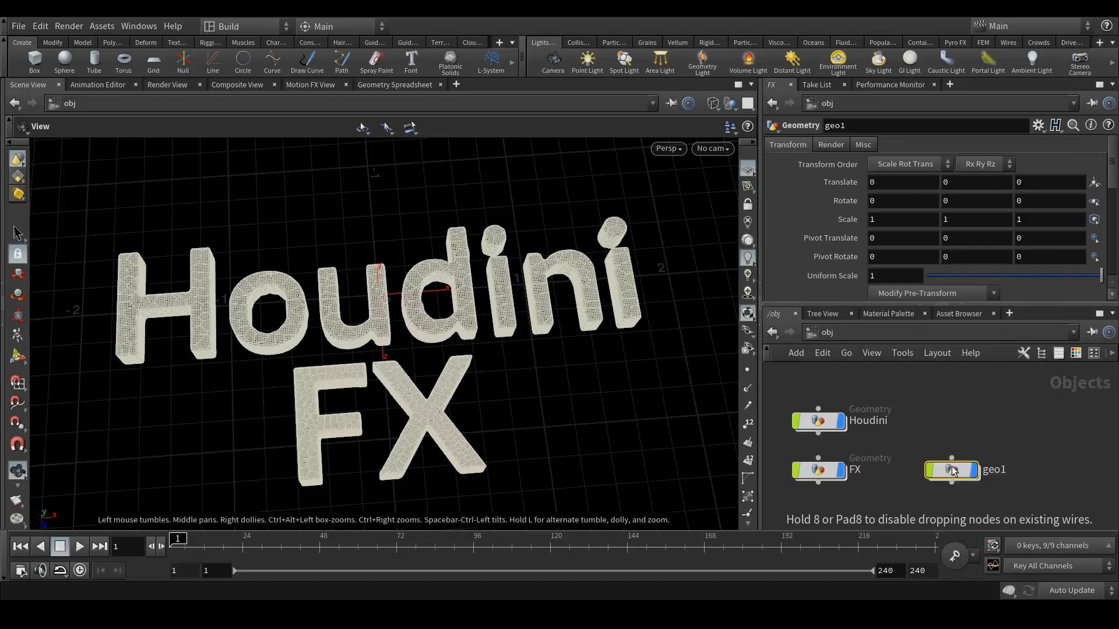
{"action": "double_click", "coordinate": [1004, 469]}
{"action": "double_click", "coordinate": [1004, 469]}
{"action": "type", "text": "Coll"}
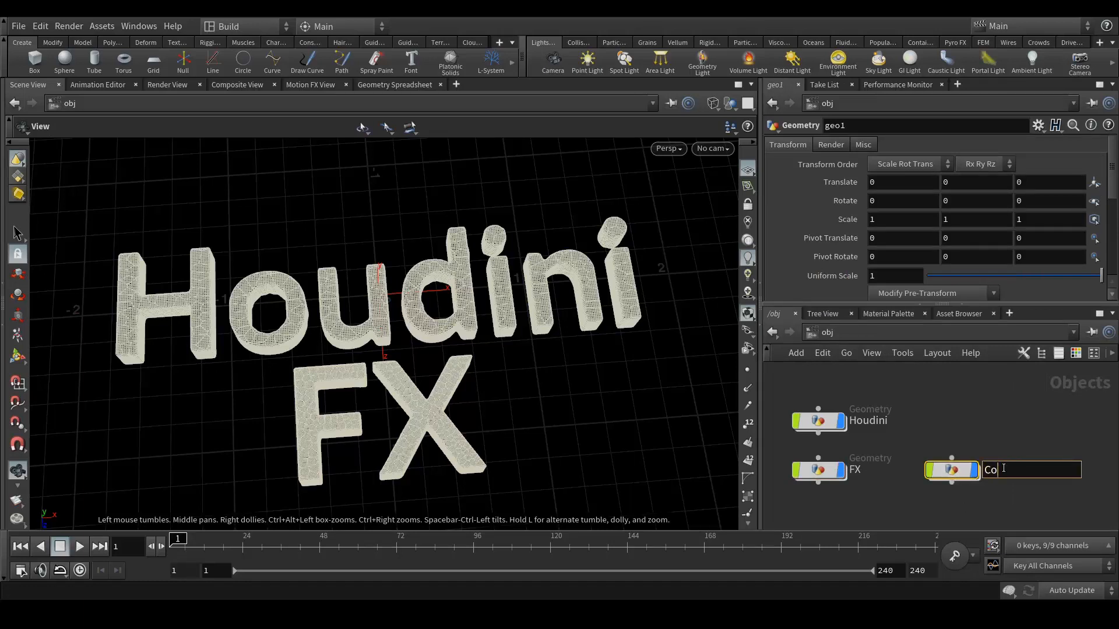
{"action": "key", "text": "Return"}
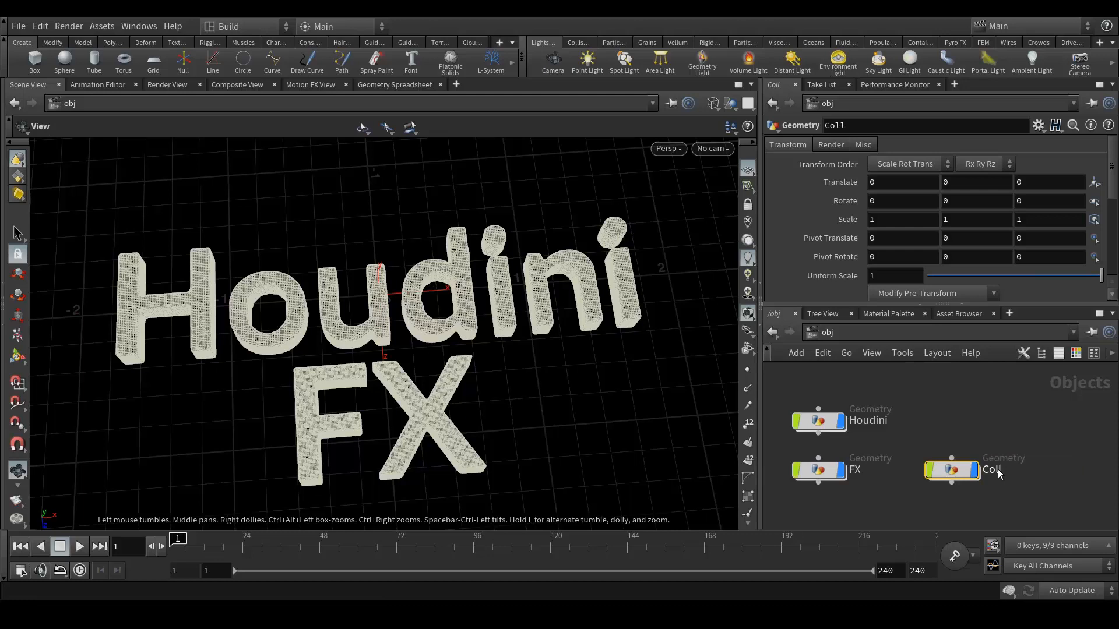
Rename the Coll geometry object Coll_Ground and save the scene.
{"action": "double_click", "coordinate": [1009, 472]}
{"action": "left_click", "coordinate": [1018, 469]}
{"action": "type", "text": "_Ground"}
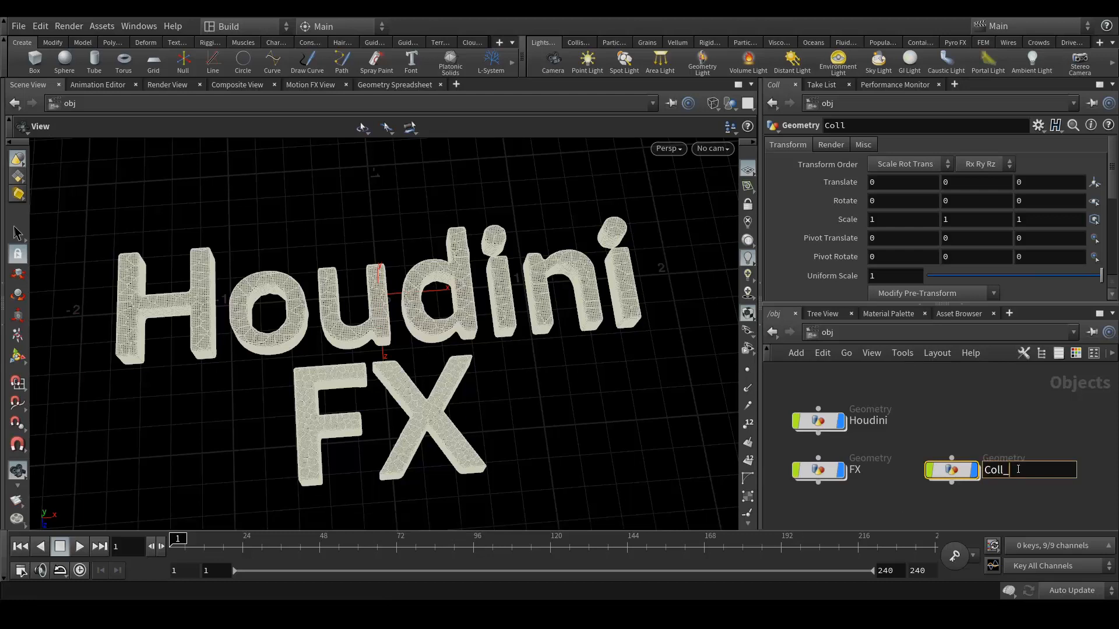
{"action": "key", "text": "Return"}
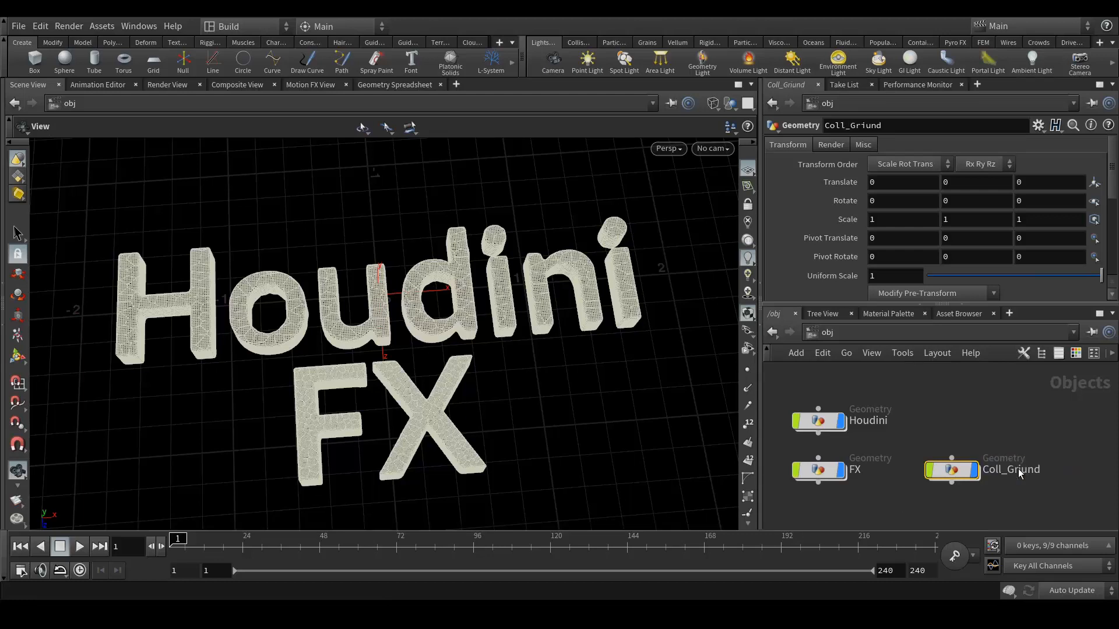
{"action": "double_click", "coordinate": [1018, 469]}
{"action": "left_click_drag", "start_coordinate": [1016, 469], "coordinate": [1052, 473]}
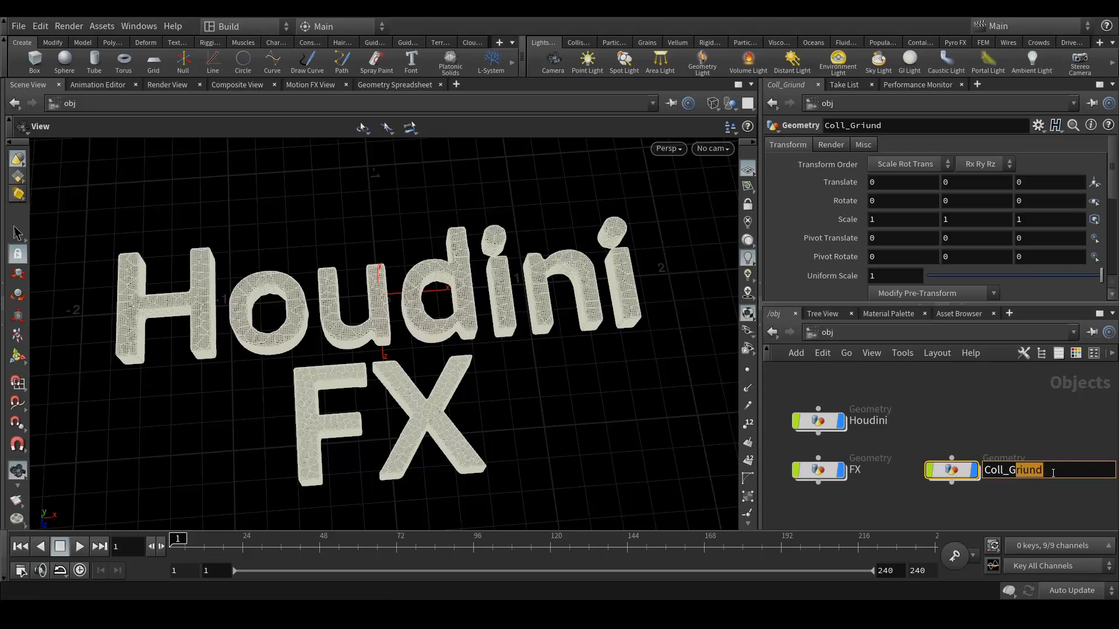
{"action": "type", "text": "round"}
{"action": "key", "text": "Return"}
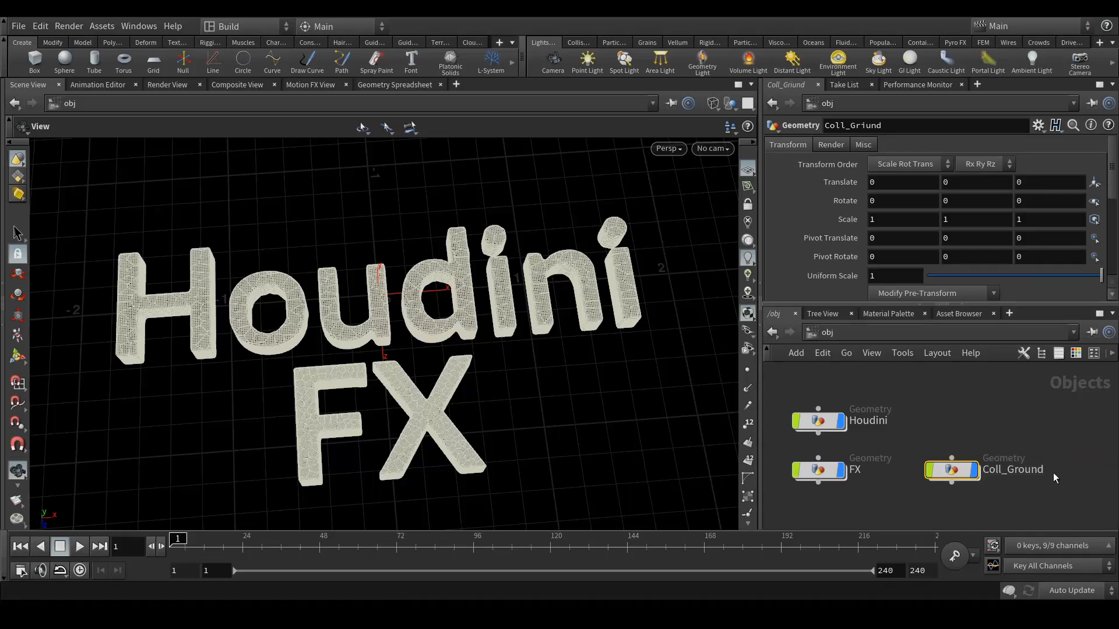
{"action": "middle_click_drag", "start_coordinate": [1030, 437], "coordinate": [1036, 446]}
{"action": "key", "text": "ctrl+s"}
Go inside the Coll_Ground object and add a Grid node to its empty network.
{"action": "double_click", "coordinate": [947, 480]}
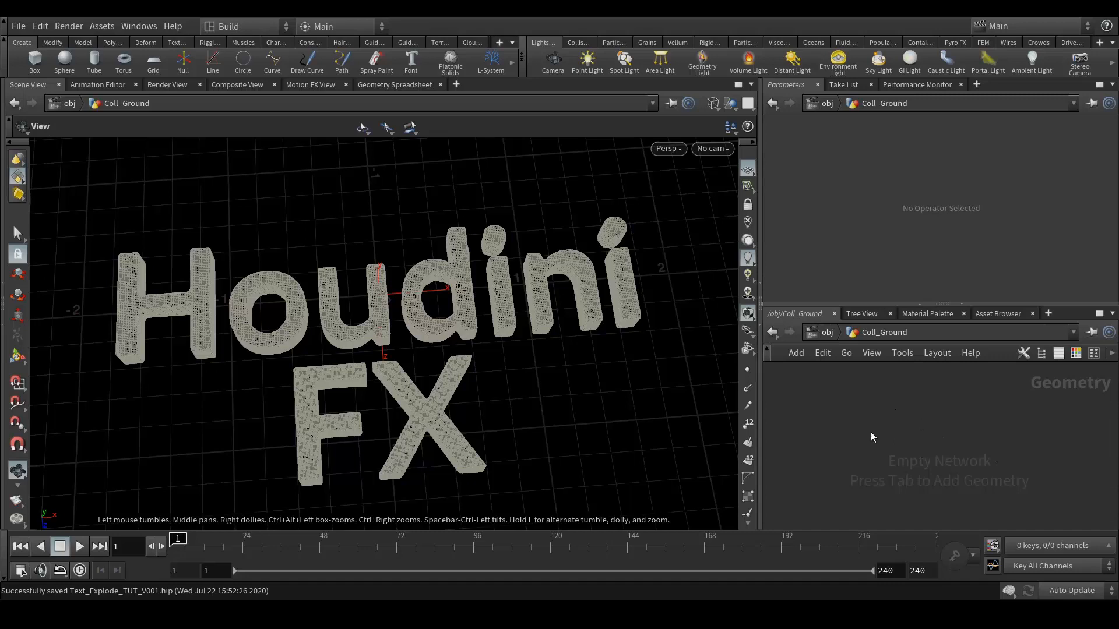
{"action": "key", "text": "Tab"}
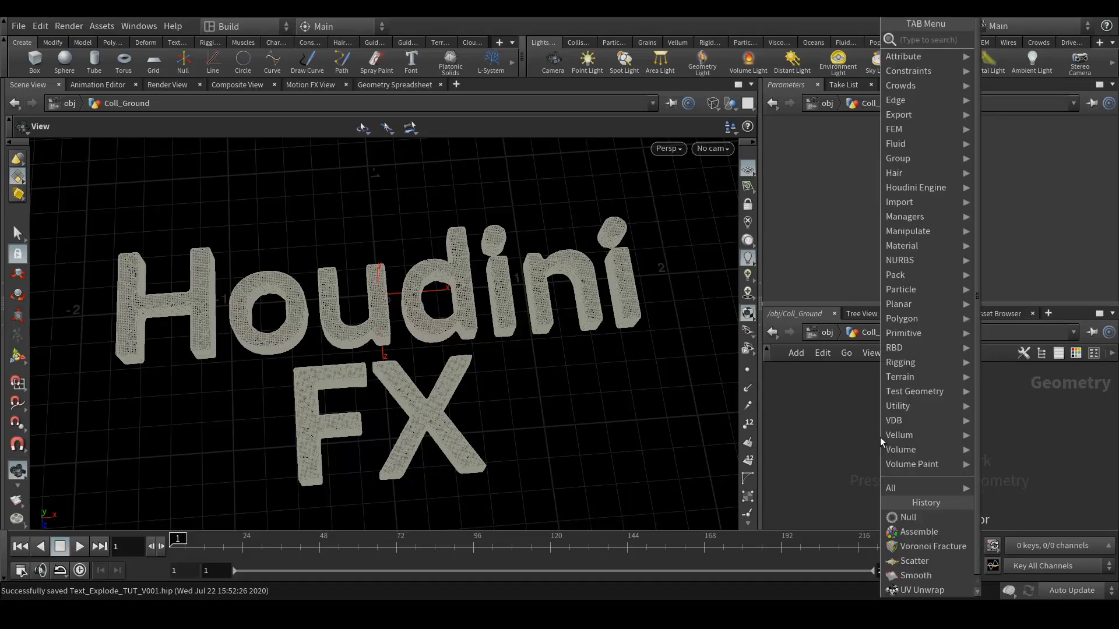
{"action": "type", "text": "gri"}
{"action": "key", "text": "Return"}
{"action": "left_click", "coordinate": [880, 438]}
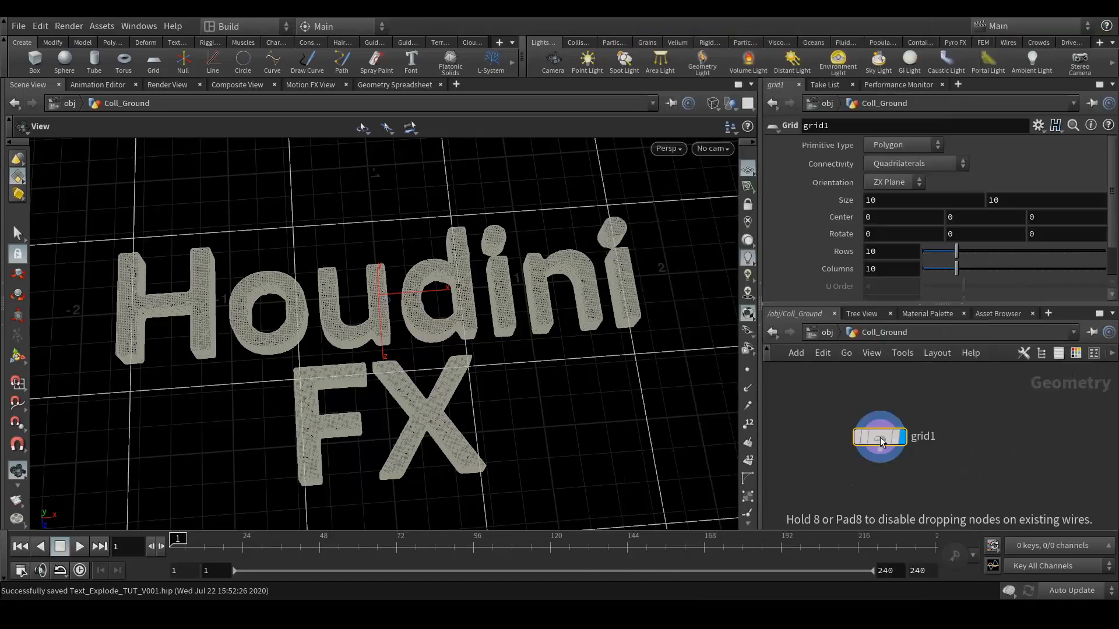
Set the grid's size to 7.5 by 5.
{"action": "left_click", "coordinate": [868, 200]}
{"action": "type", "text": "7.5"}
{"action": "key", "text": "Tab"}
{"action": "type", "text": "5"}
{"action": "key", "text": "Return"}
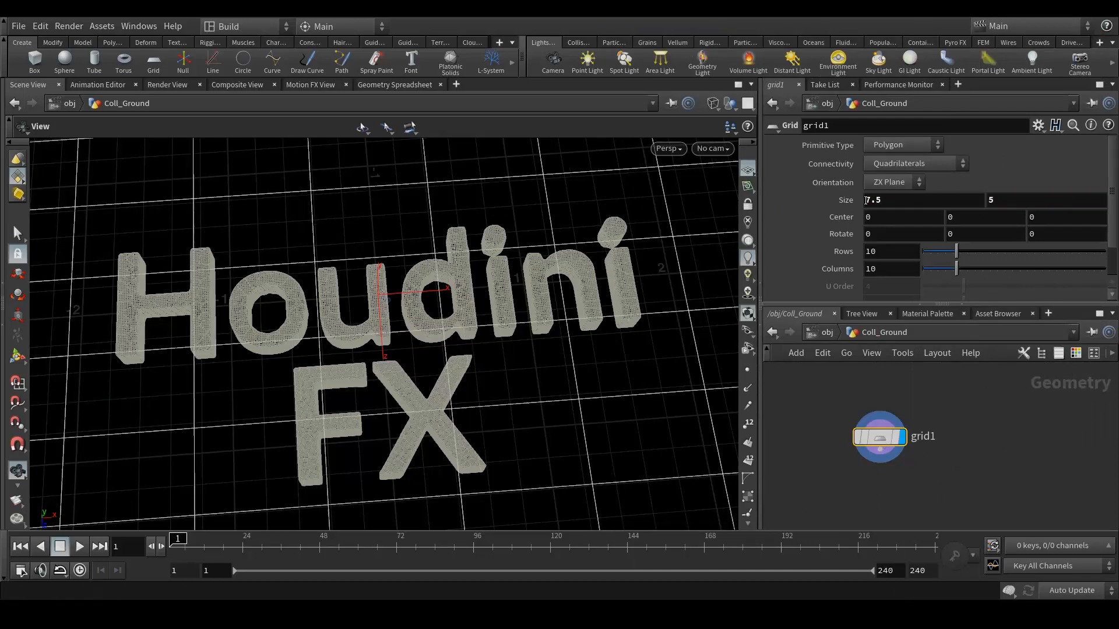
Rename the Grid node Plane and reposition it in the network.
{"action": "left_click_drag", "start_coordinate": [883, 438], "coordinate": [935, 433]}
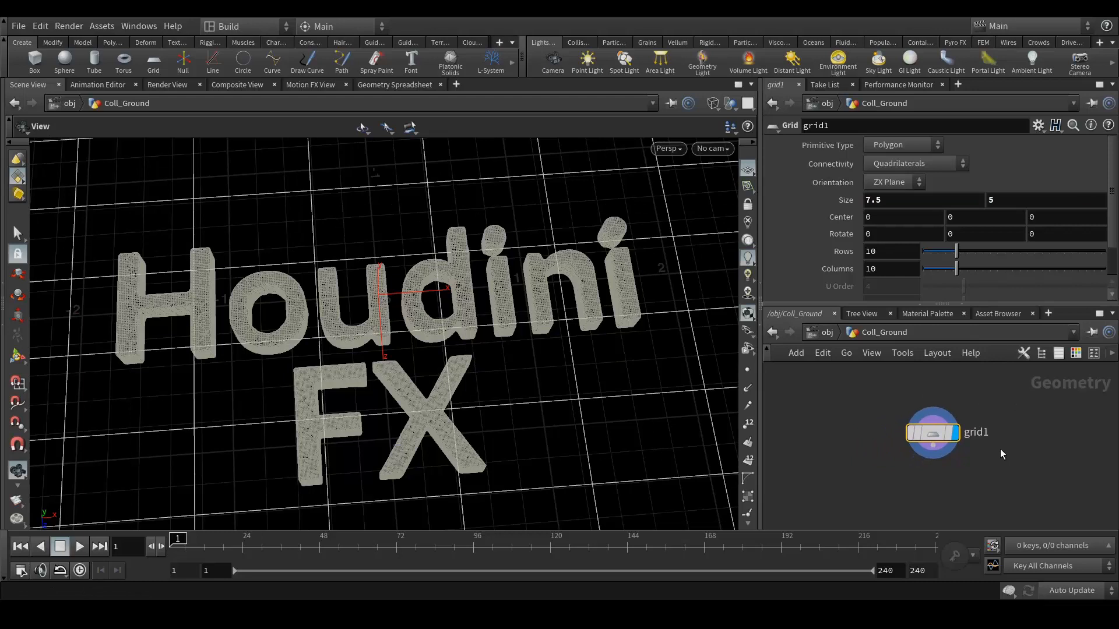
{"action": "double_click", "coordinate": [981, 435]}
{"action": "type", "text": "Plane"}
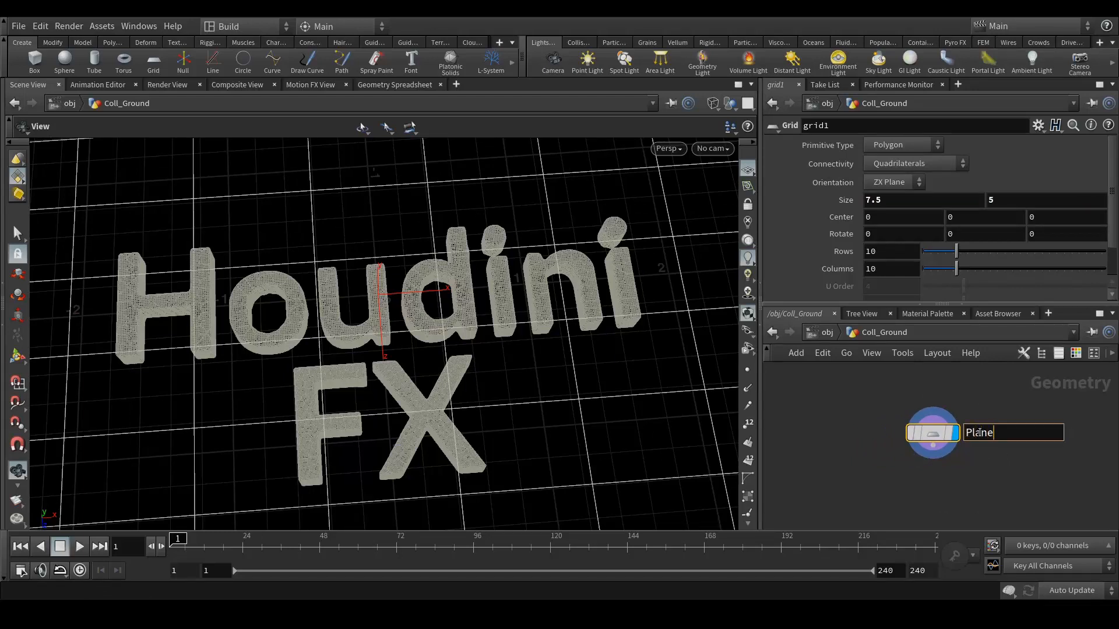
{"action": "key", "text": "Return"}
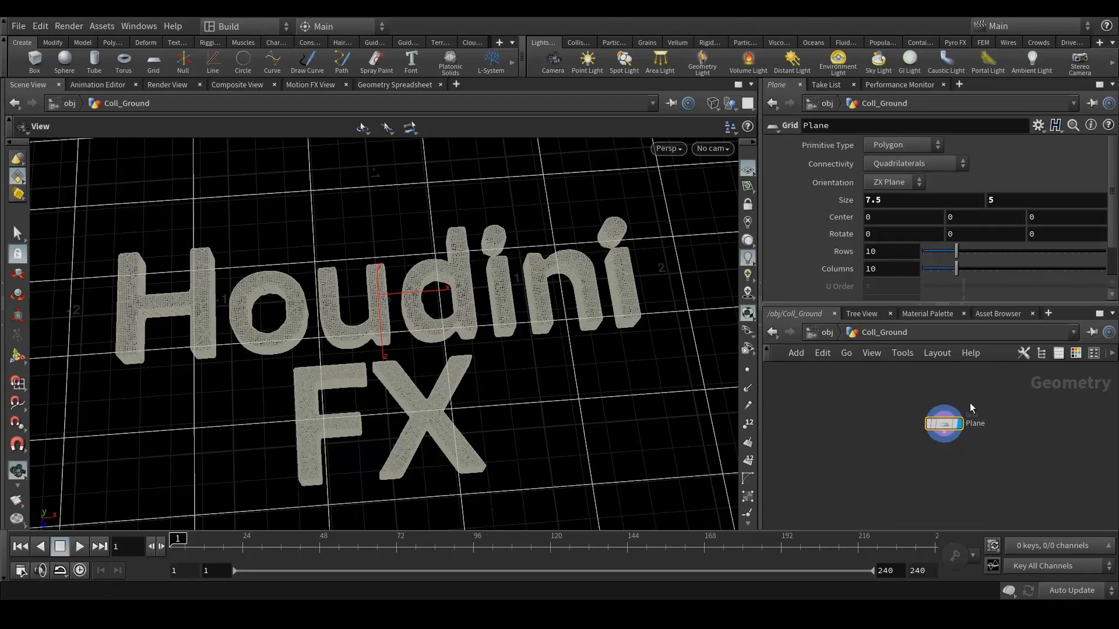
{"action": "left_click_drag", "start_coordinate": [945, 457], "coordinate": [956, 424]}
{"action": "middle_click_drag", "start_coordinate": [1032, 438], "coordinate": [1000, 435]}
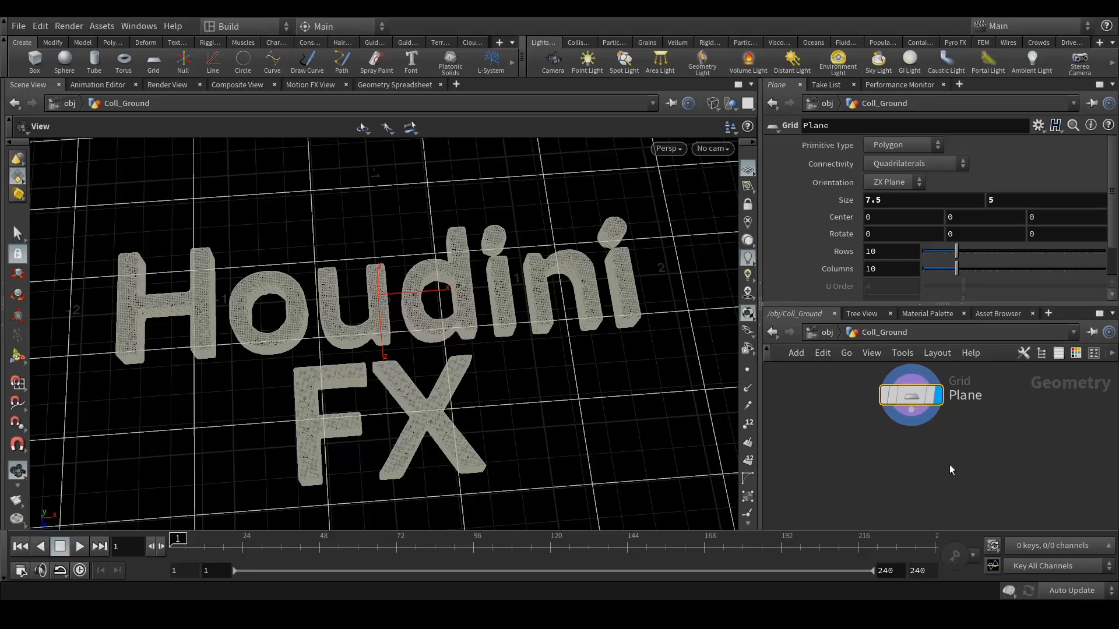
{"action": "middle_click_drag", "start_coordinate": [968, 471], "coordinate": [980, 460]}
Append a Transform node to the Plane node and display its result.
{"action": "left_click", "coordinate": [923, 399]}
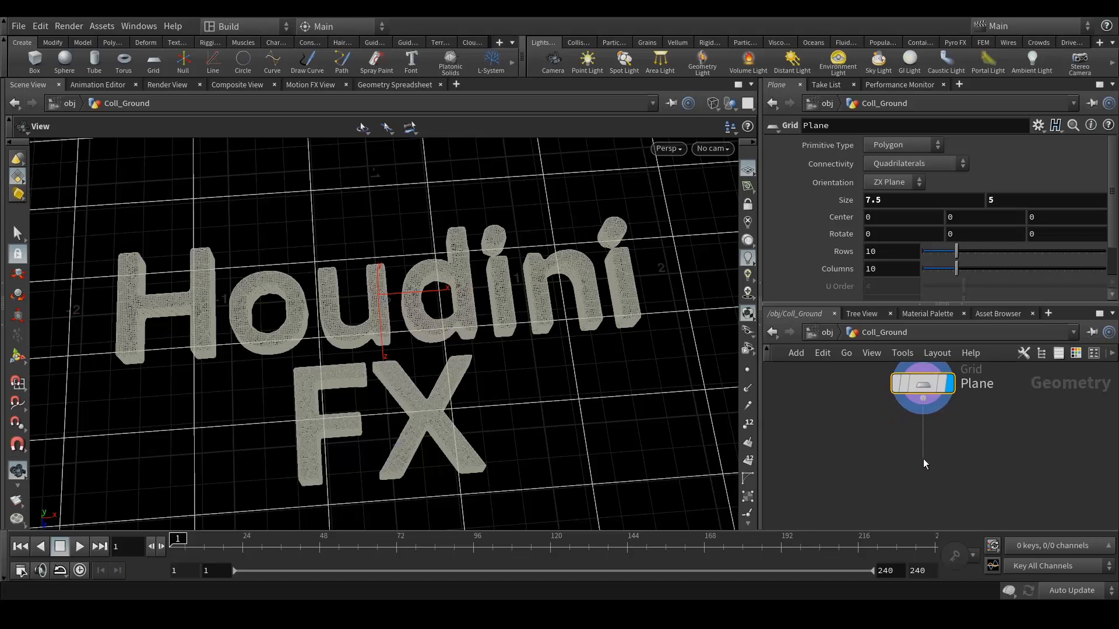
{"action": "left_click", "coordinate": [922, 459]}
{"action": "type", "text": "tar"}
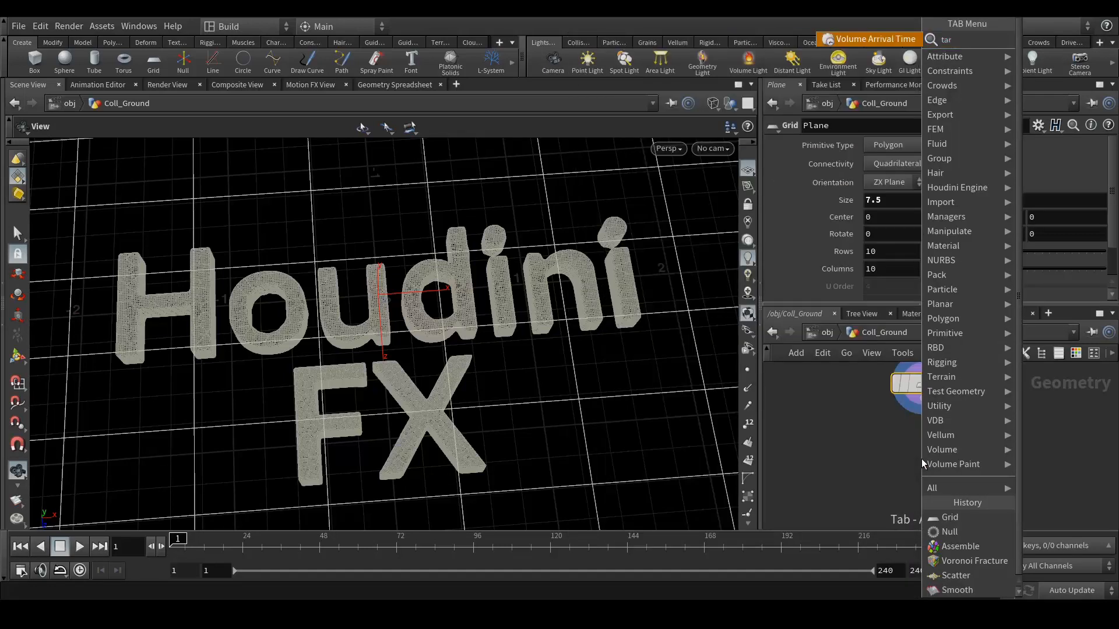
{"action": "key", "text": "BackSpace"}
{"action": "key", "text": "BackSpace"}
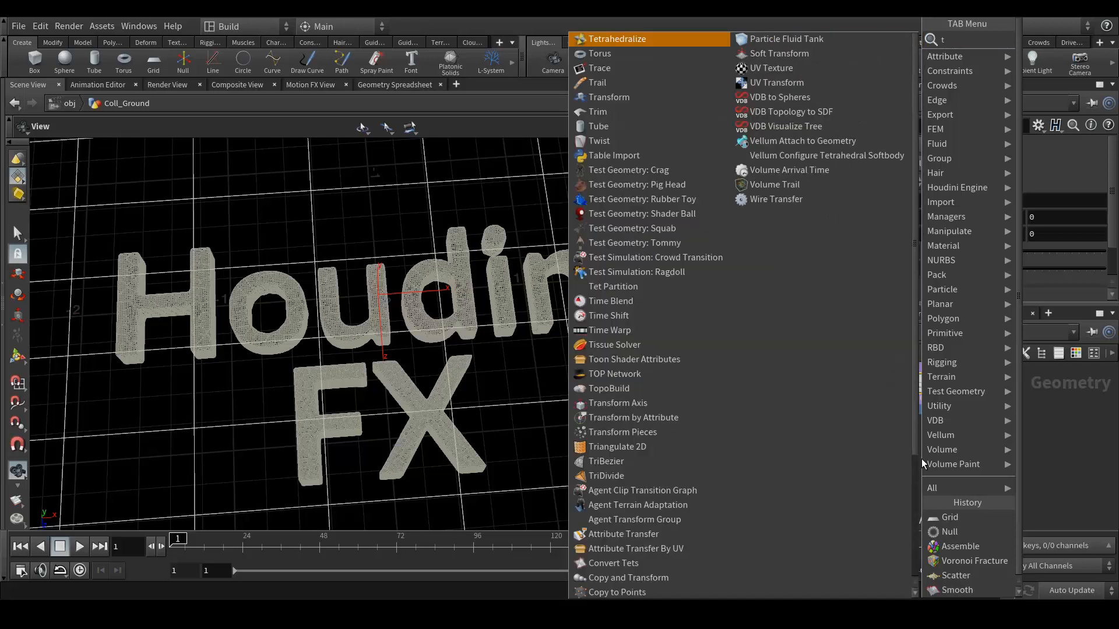
{"action": "type", "text": "rans"}
{"action": "key", "text": "Return"}
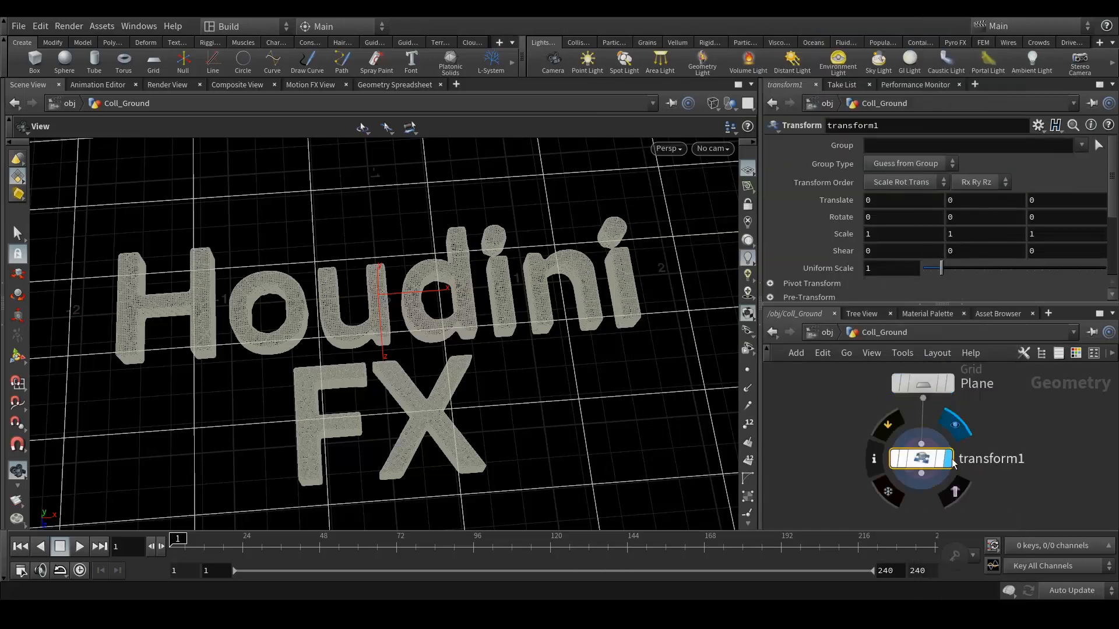
{"action": "left_click", "coordinate": [948, 459]}
{"action": "middle_click_drag", "start_coordinate": [1027, 456], "coordinate": [1024, 453]}
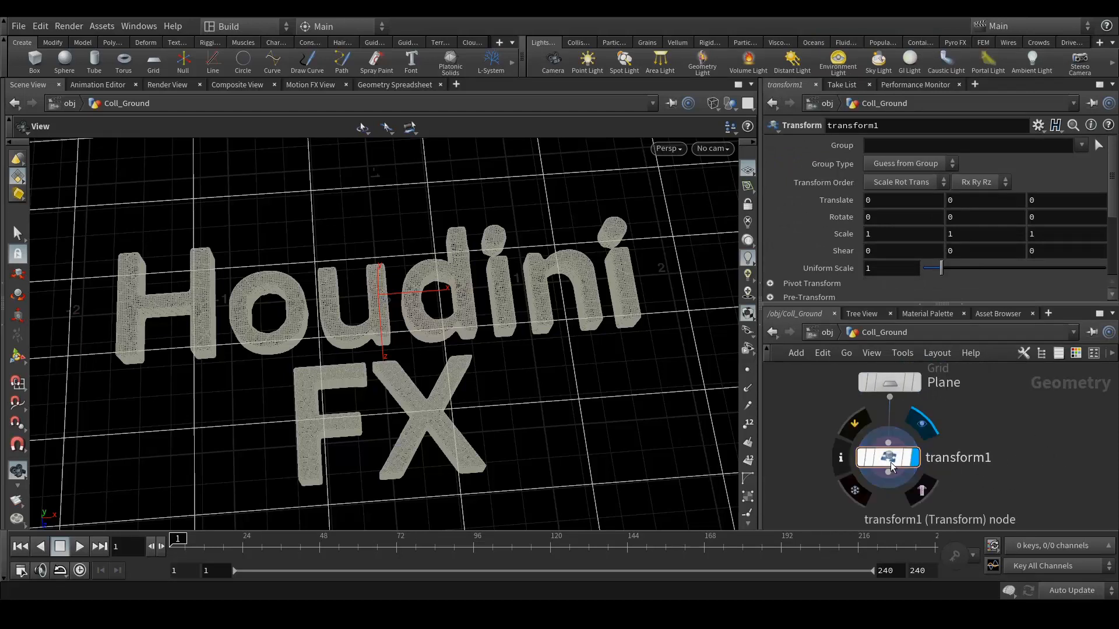
Set the ground's Transform node translation to -0.002 in Y and 0.8 in Z.
{"action": "left_click", "coordinate": [968, 202]}
{"action": "type", "text": "-0.002"}
{"action": "key", "text": "Tab"}
{"action": "type", "text": "0.8"}
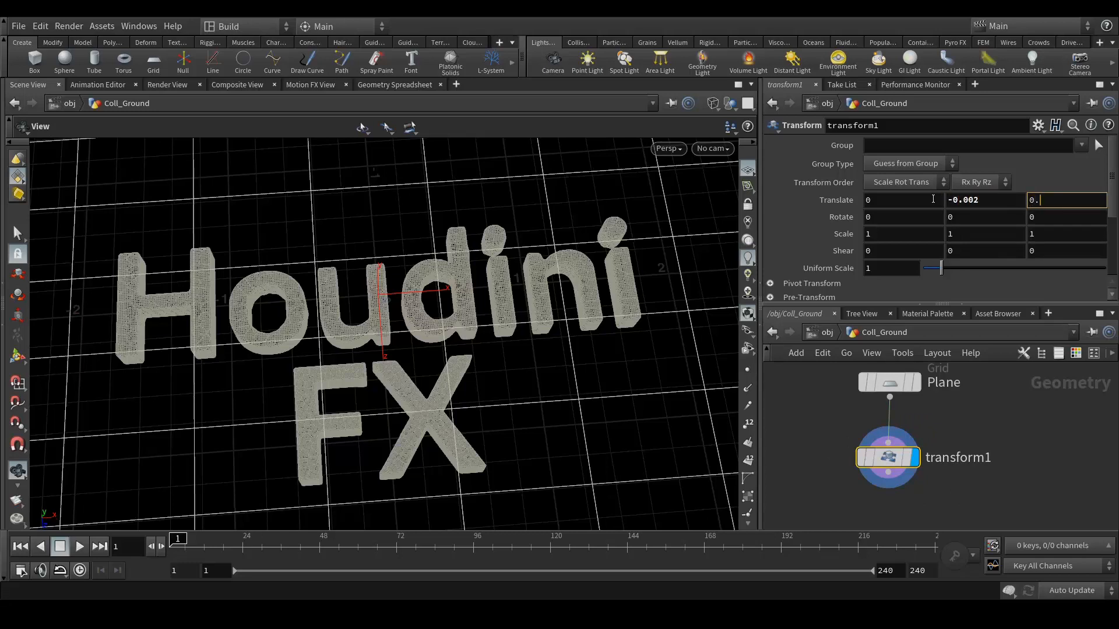
{"action": "key", "text": "Return"}
Append a Null after the Transform node and rename it Coll_Ground.
{"action": "middle_click_drag", "start_coordinate": [986, 501], "coordinate": [1011, 430]}
{"action": "left_click", "coordinate": [918, 402]}
{"action": "key", "text": "Tab"}
{"action": "type", "text": "nu"}
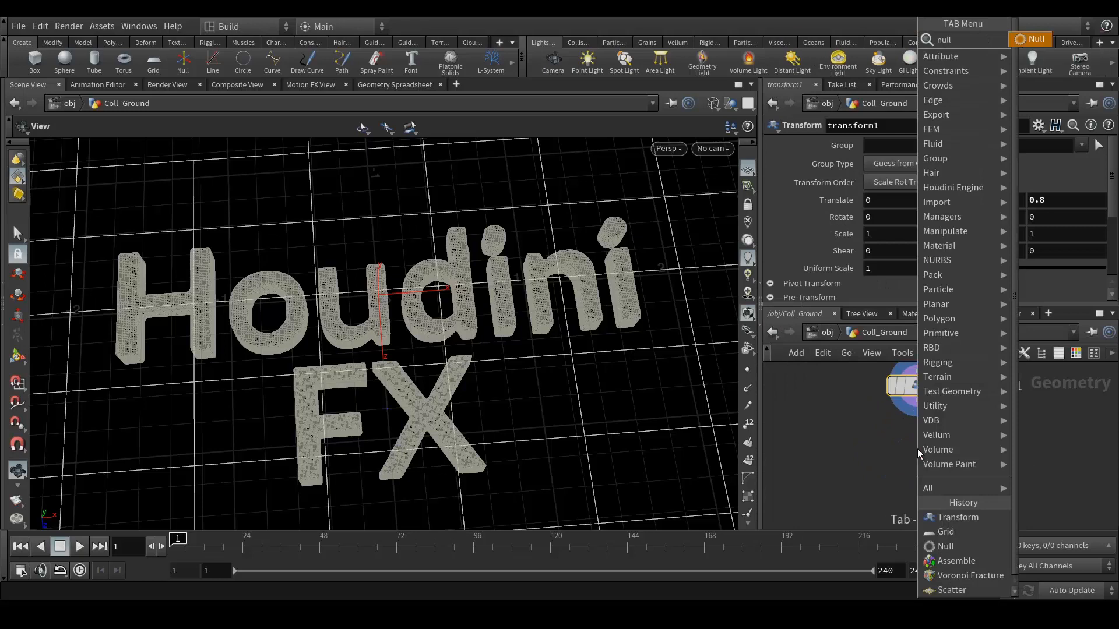
{"action": "key", "text": "Return"}
{"action": "left_click", "coordinate": [917, 448]}
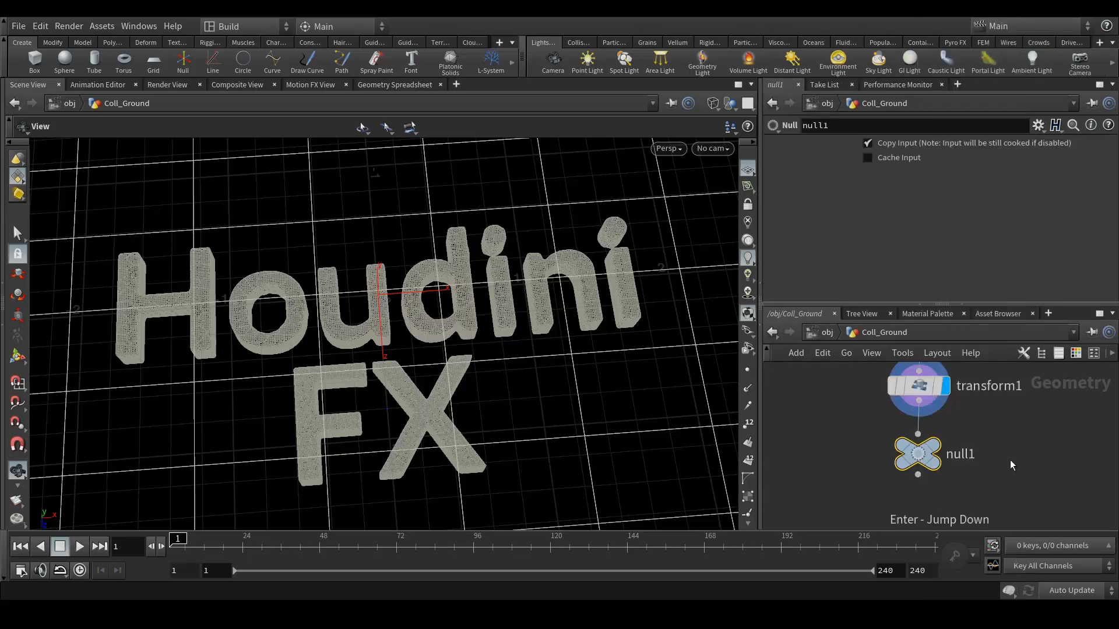
{"action": "double_click", "coordinate": [965, 454]}
{"action": "type", "text": "Colu"}
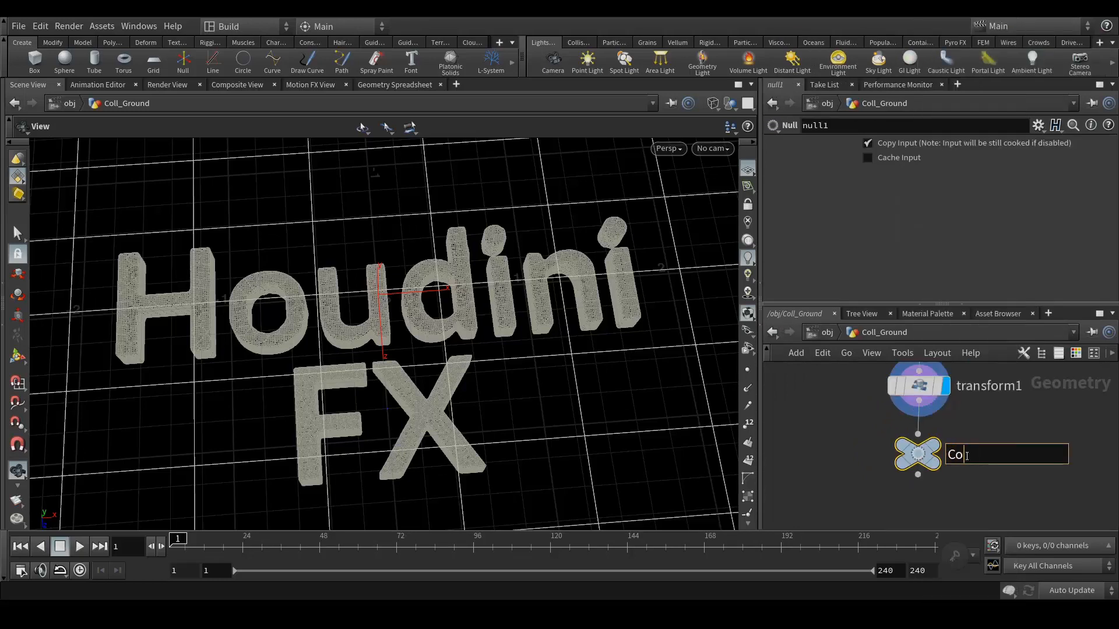
{"action": "type", "text": "ll_Ground"}
{"action": "key", "text": "Return"}
{"action": "mouse_move", "coordinate": [935, 451]}
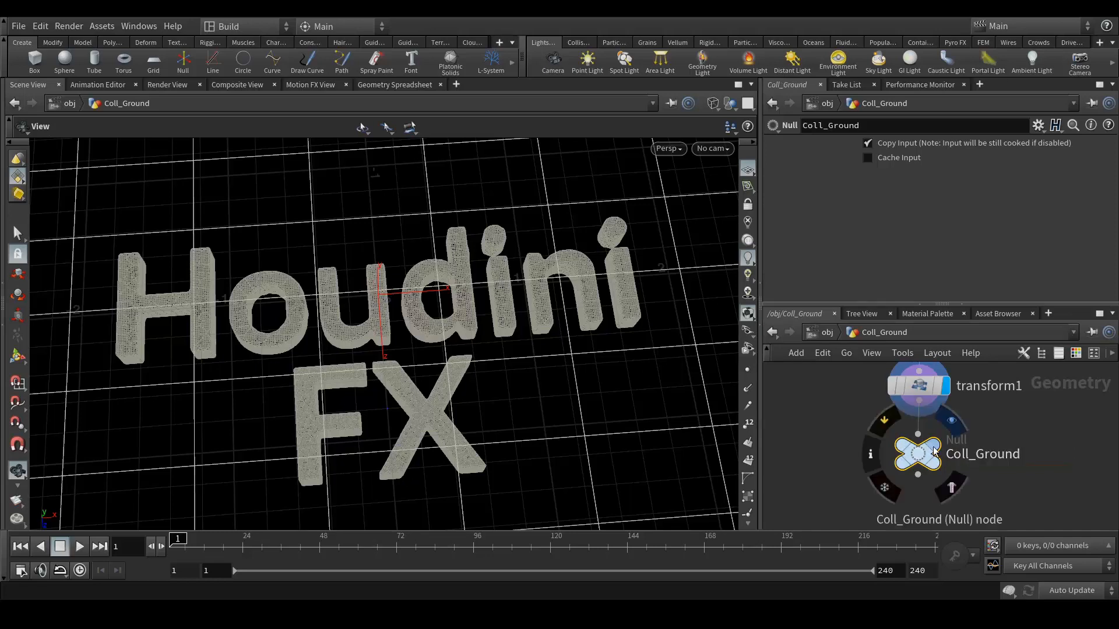
Return to the object level, deselect the Coll_Ground object and save the scene.
{"action": "key", "text": "u"}
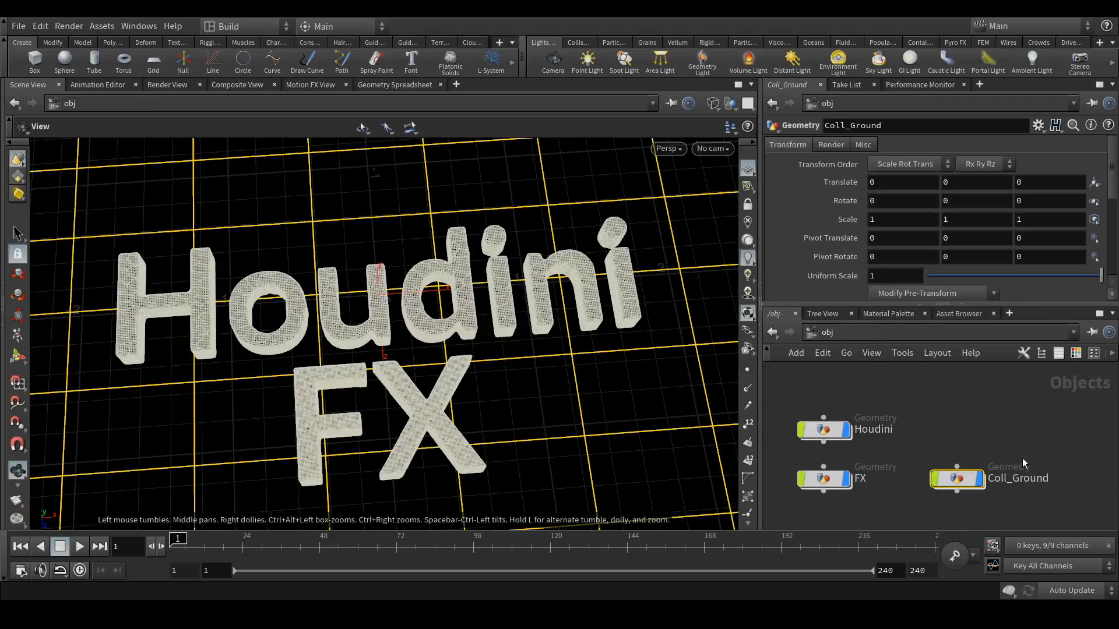
{"action": "middle_click_drag", "start_coordinate": [1007, 408], "coordinate": [1008, 439]}
{"action": "left_click_drag", "start_coordinate": [982, 440], "coordinate": [979, 436]}
{"action": "scroll", "coordinate": [951, 414], "scroll_direction": "down", "scroll_amount": 3}
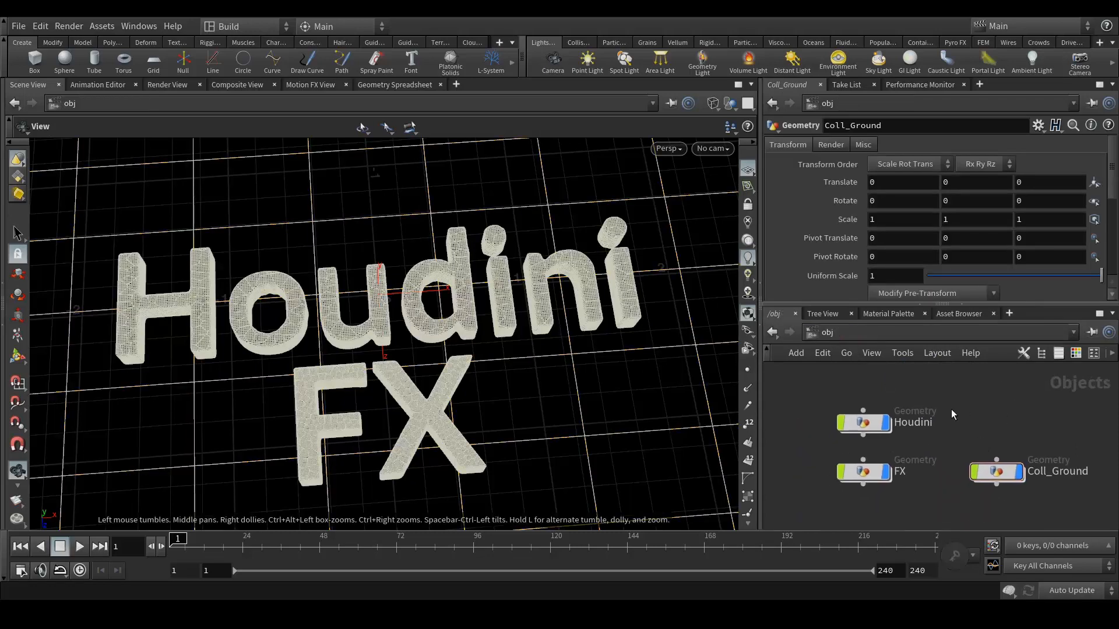
{"action": "key", "text": "ctrl+s"}
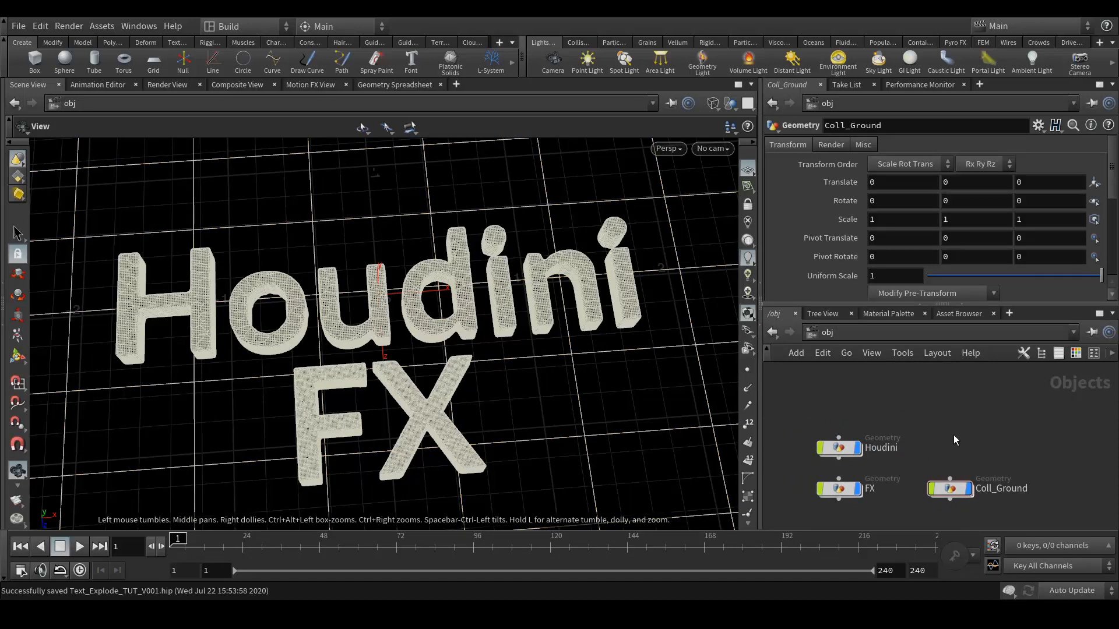
Add a DOP Network at the object level.
{"action": "middle_click_drag", "start_coordinate": [952, 413], "coordinate": [964, 421]}
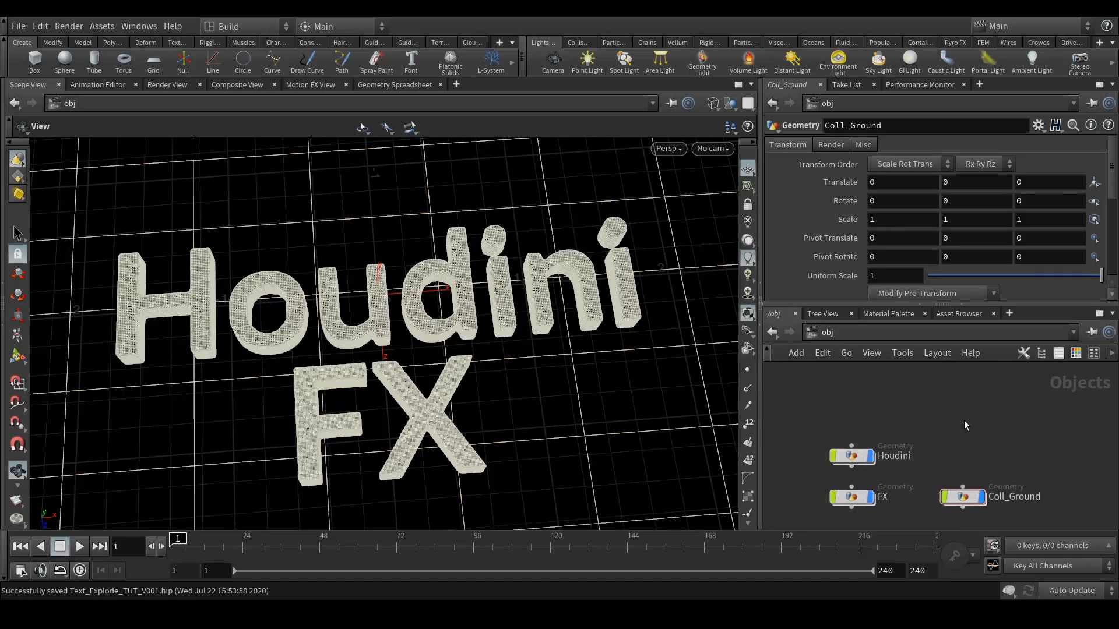
{"action": "key", "text": "Tab"}
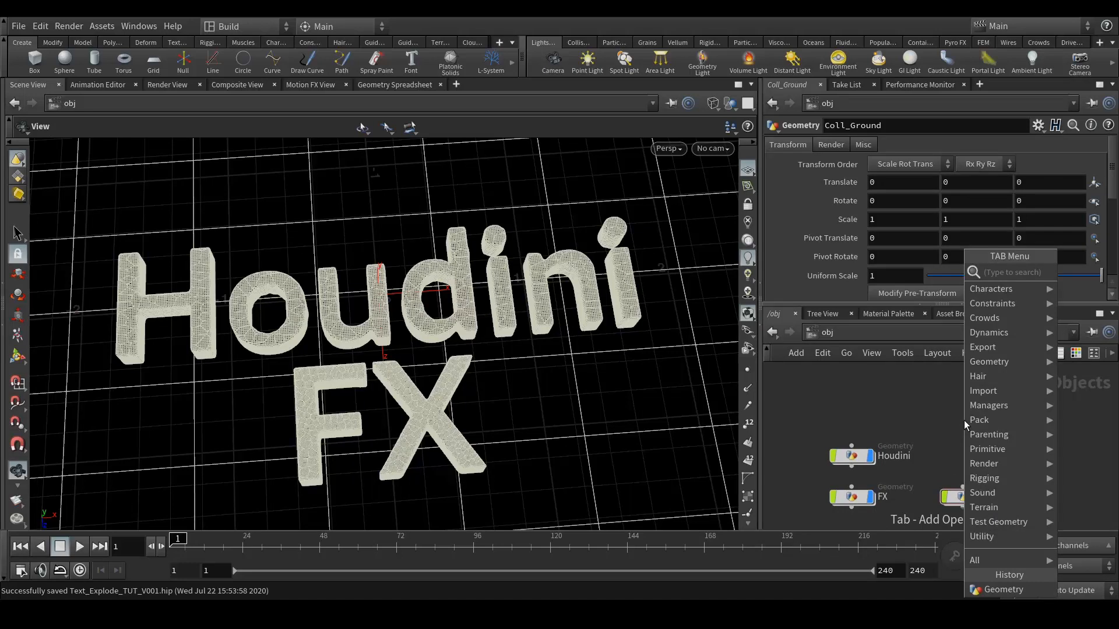
{"action": "type", "text": "dop"}
{"action": "key", "text": "Return"}
{"action": "left_click", "coordinate": [964, 420]}
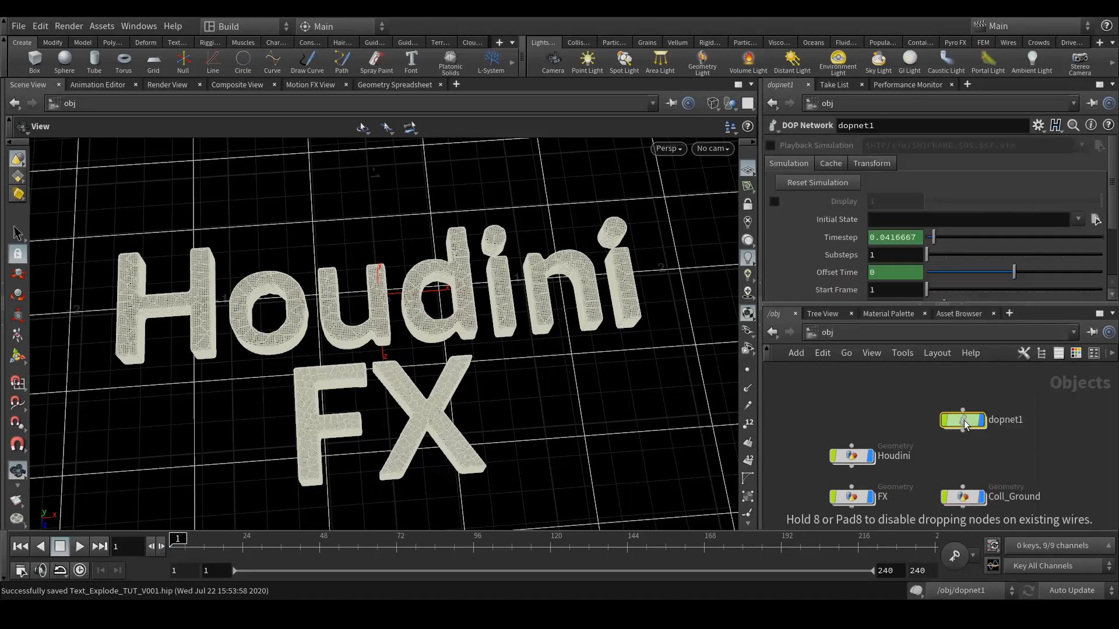
Move the DOP Network just above the Coll_Ground object and go inside it.
{"action": "left_click_drag", "start_coordinate": [963, 421], "coordinate": [966, 462]}
{"action": "double_click", "coordinate": [966, 461]}
{"action": "scroll", "coordinate": [995, 428], "scroll_direction": "down", "scroll_amount": 3}
{"action": "mouse_move", "coordinate": [999, 394]}
{"action": "middle_mouse_down"}
{"action": "mouse_move", "coordinate": [991, 421]}
{"action": "mouse_move", "coordinate": [943, 427]}
{"action": "mouse_move", "coordinate": [965, 434]}
{"action": "middle_mouse_up"}
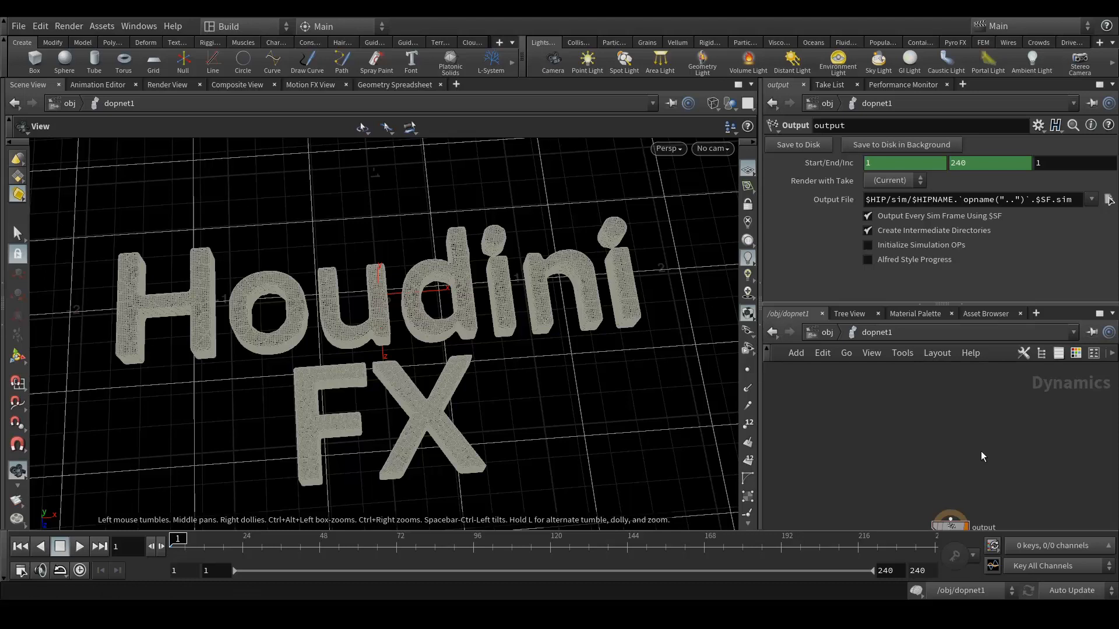
{"action": "key", "text": "Tab"}
{"action": "type", "text": "rbd"}
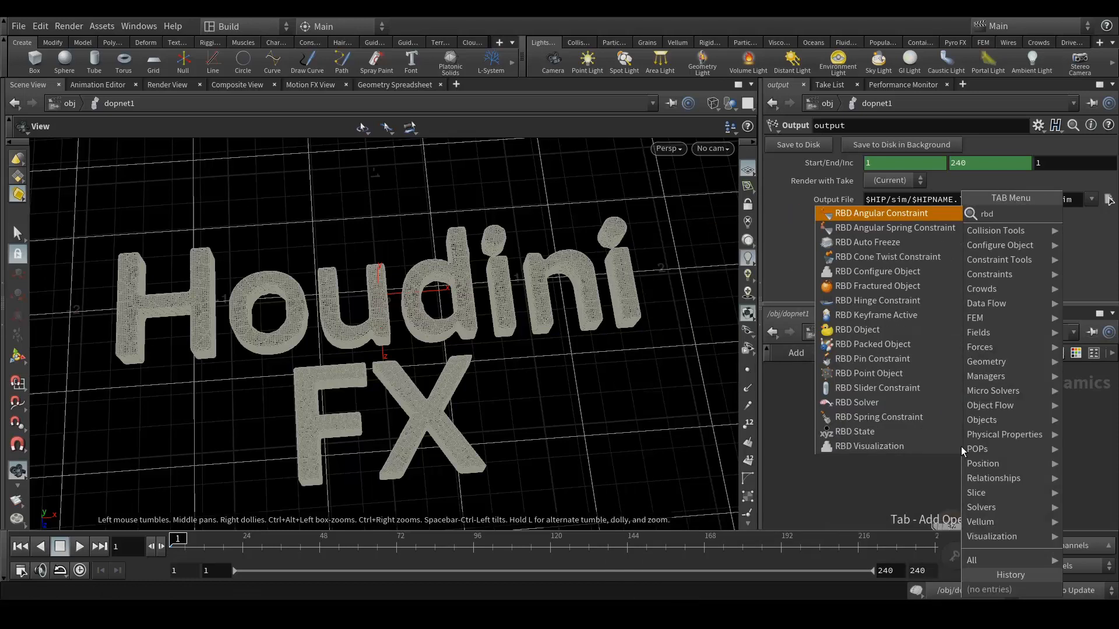
{"action": "key", "text": "BackSpace"}
{"action": "key", "text": "BackSpace"}
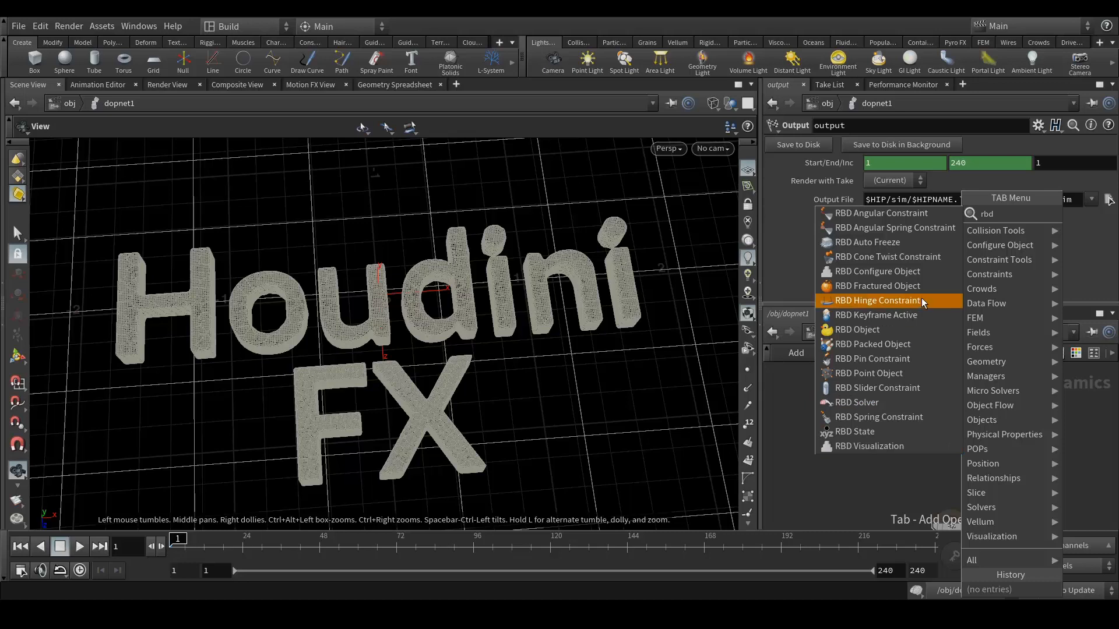
{"action": "left_click", "coordinate": [877, 477]}
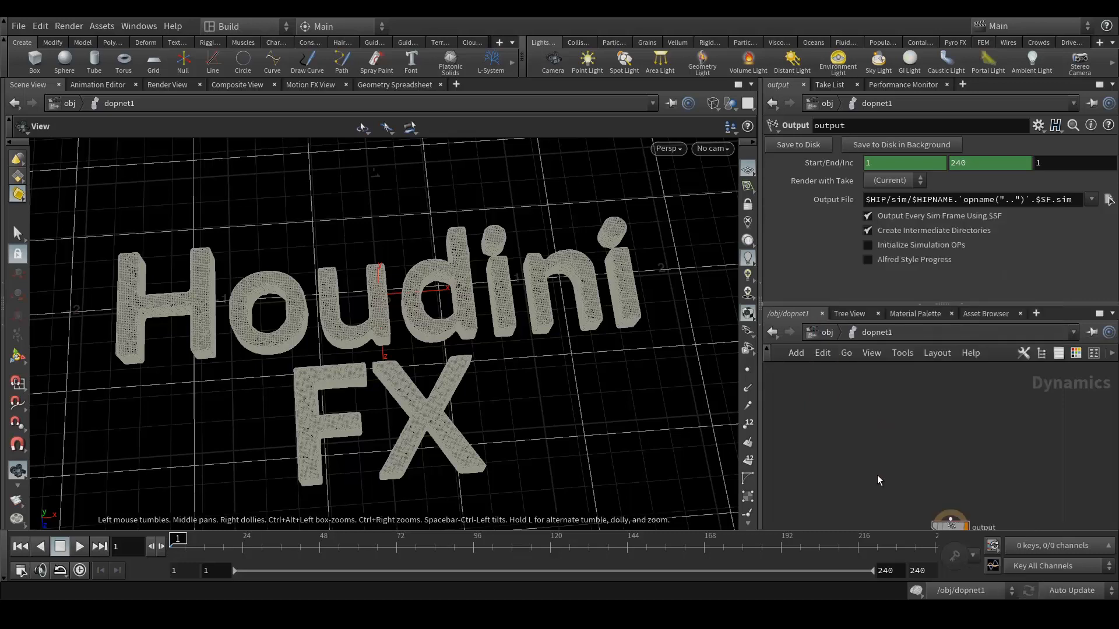
Add an RBD Packed Object node above the output node in the DOP network.
{"action": "key", "text": "Tab"}
{"action": "type", "text": "rbd"}
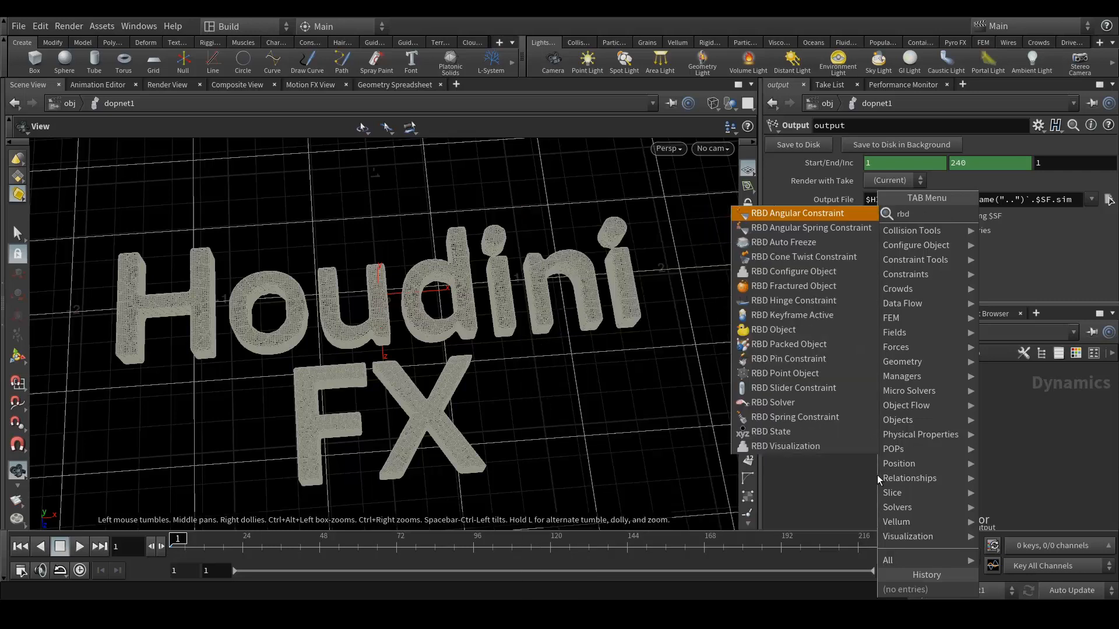
{"action": "type", "text": "p"}
{"action": "key", "text": "Return"}
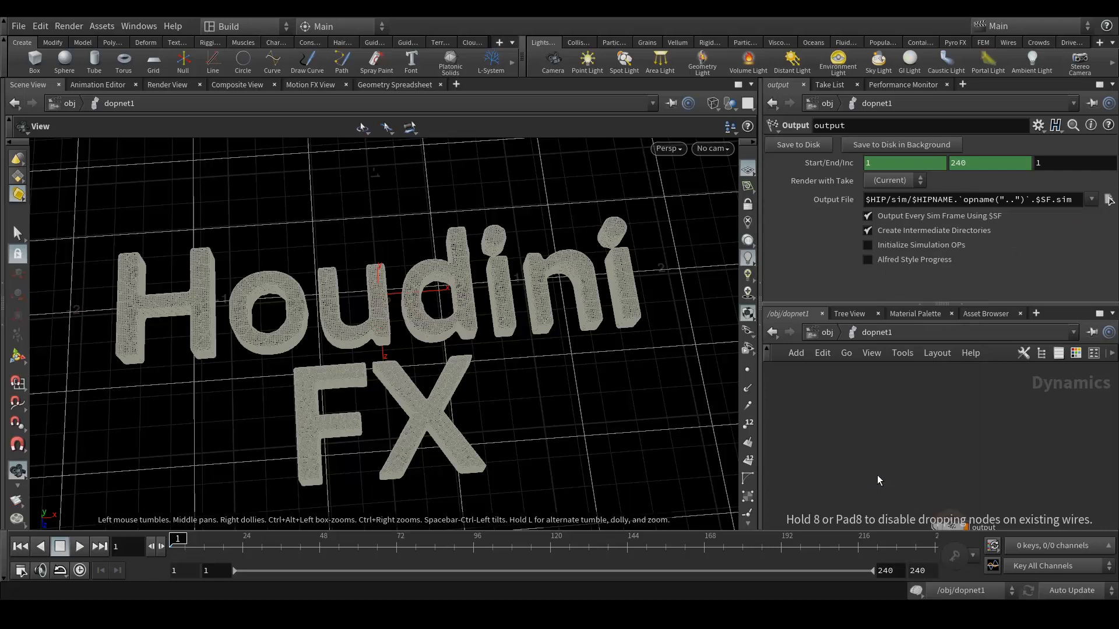
{"action": "left_click", "coordinate": [876, 475]}
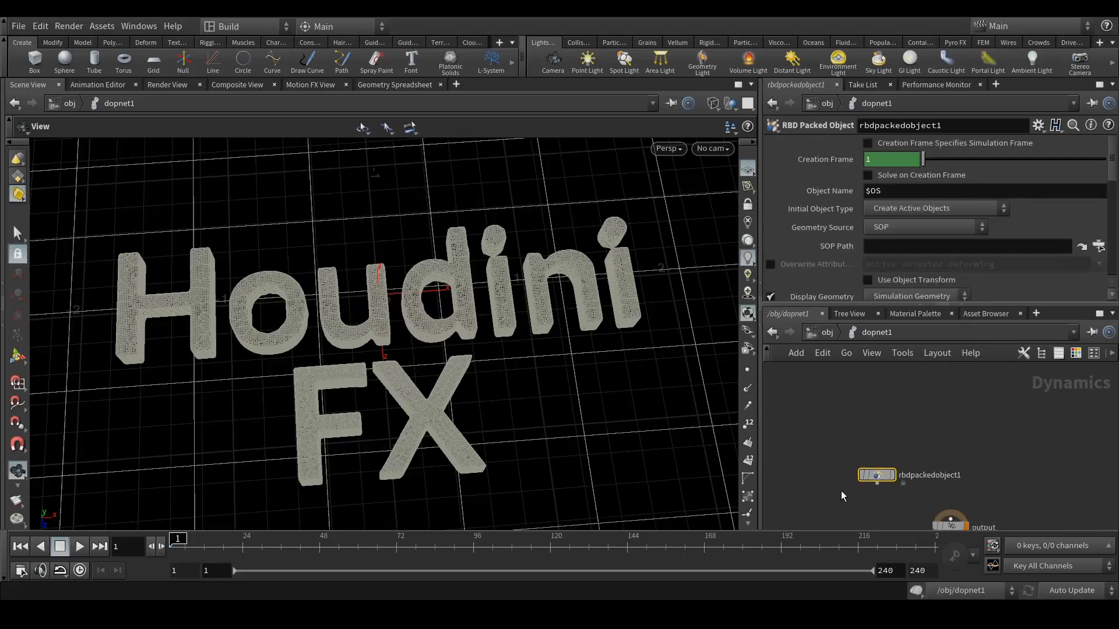
Move the RBD Packed Object node up and add a Rigid Body Solver node between it and the output node.
{"action": "left_click_drag", "start_coordinate": [874, 474], "coordinate": [960, 393]}
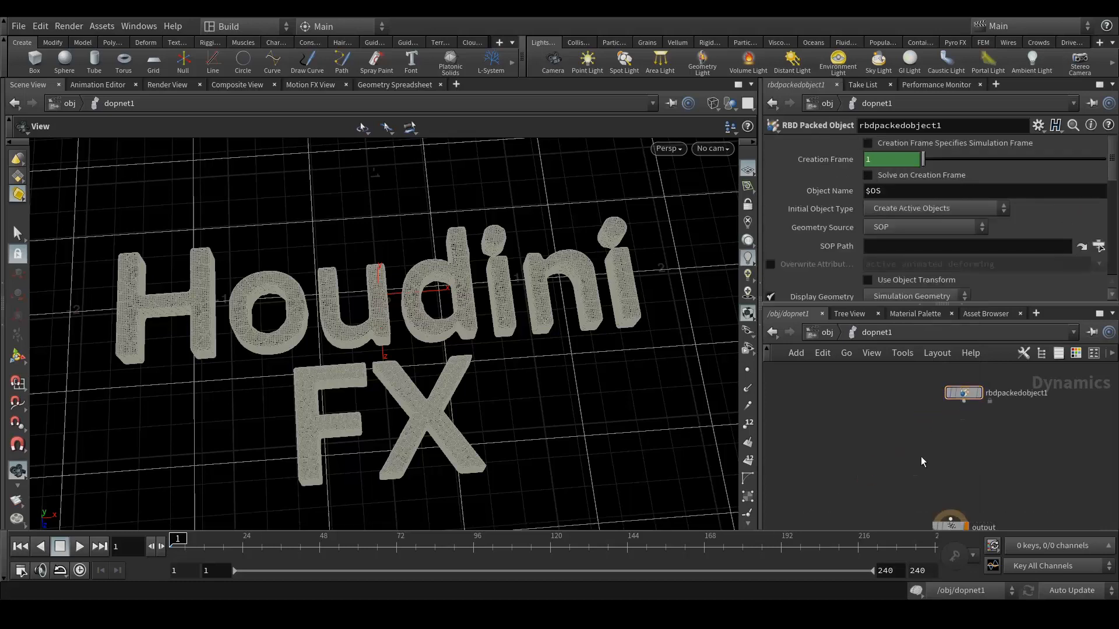
{"action": "key", "text": "Tab"}
{"action": "type", "text": "solver"}
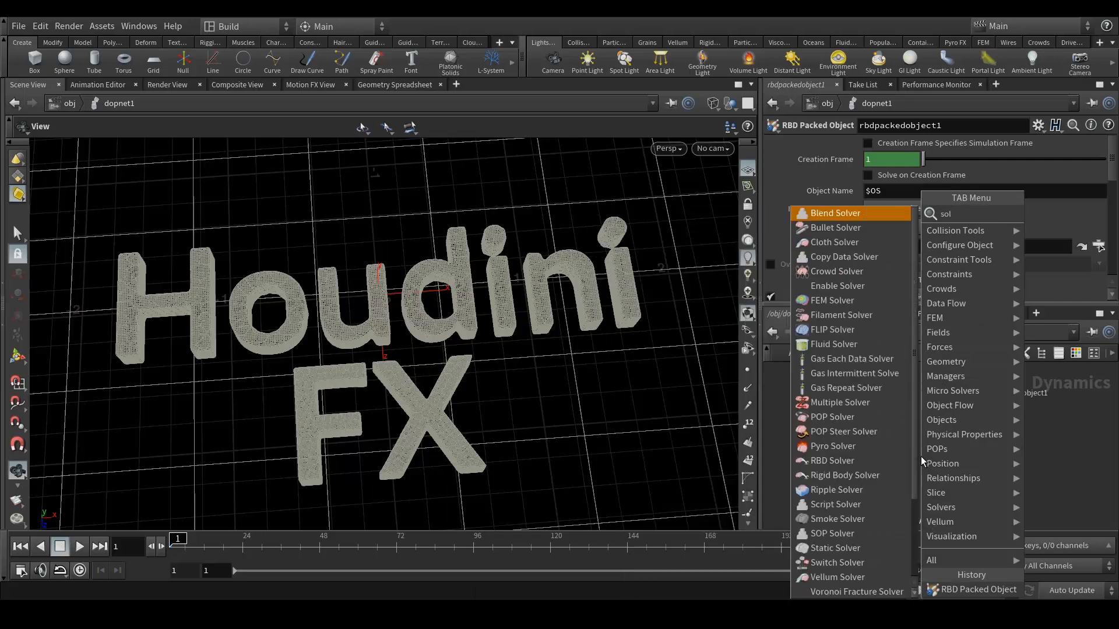
{"action": "key", "text": "BackSpace"}
{"action": "key", "text": "BackSpace"}
{"action": "key", "text": "BackSpace"}
{"action": "key", "text": "BackSpace"}
{"action": "key", "text": "BackSpace"}
{"action": "key", "text": "BackSpace"}
{"action": "key", "text": "BackSpace"}
{"action": "type", "text": "r"}
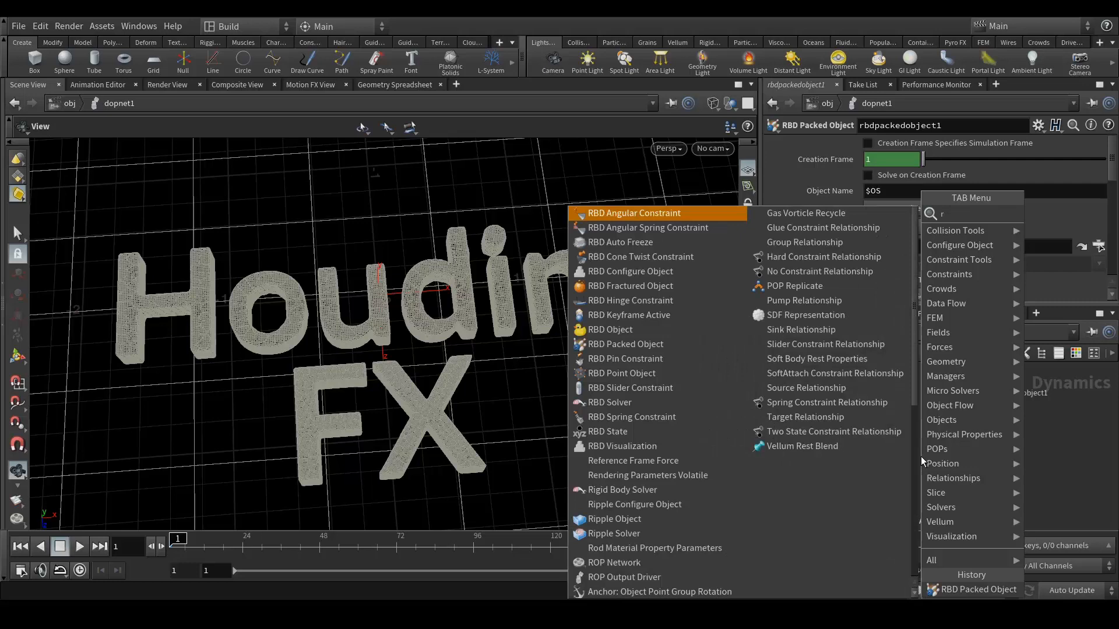
{"action": "type", "text": "igid"}
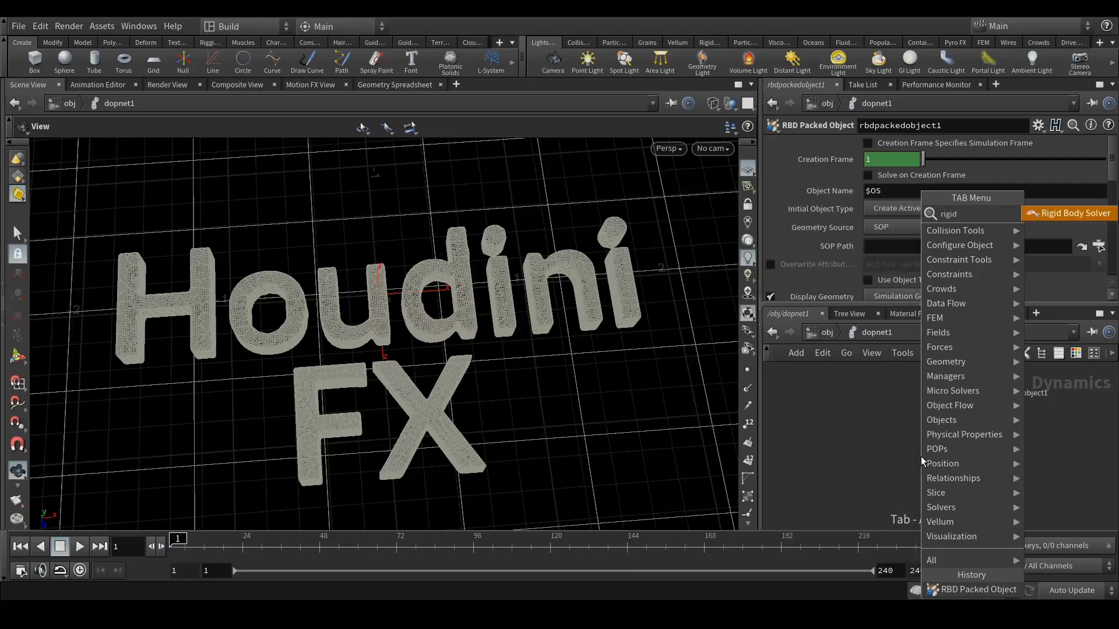
{"action": "key", "text": "Return"}
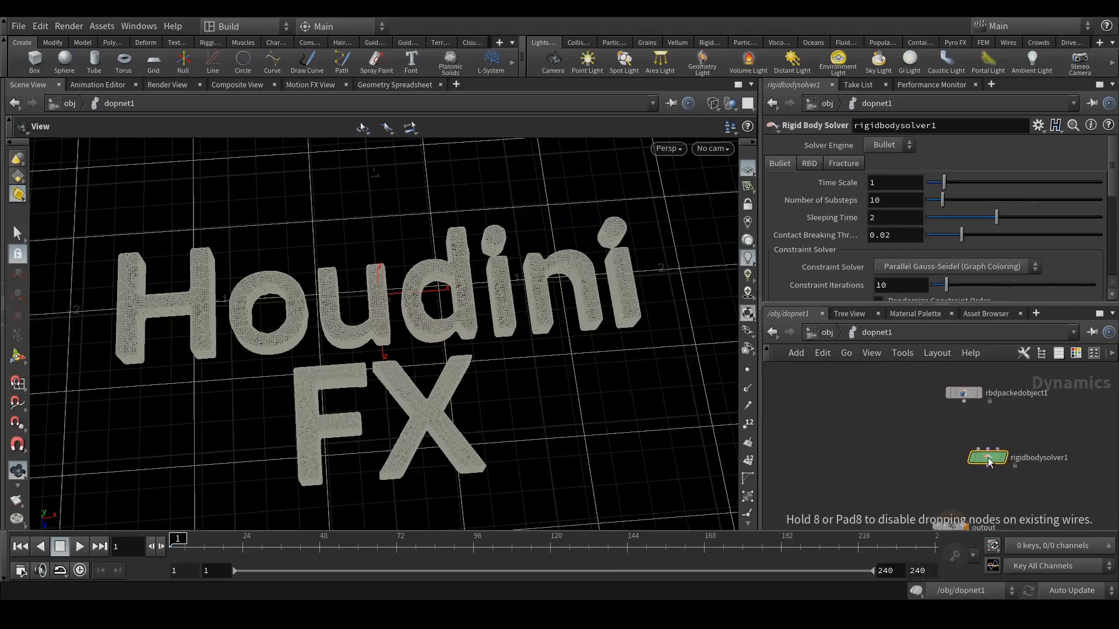
{"action": "left_click", "coordinate": [962, 464]}
Align the rigid body solver under the RBD packed object and wire the packed object into the solver's first input.
{"action": "middle_click_drag", "start_coordinate": [982, 469], "coordinate": [976, 438]}
{"action": "left_click_drag", "start_coordinate": [966, 433], "coordinate": [965, 409]}
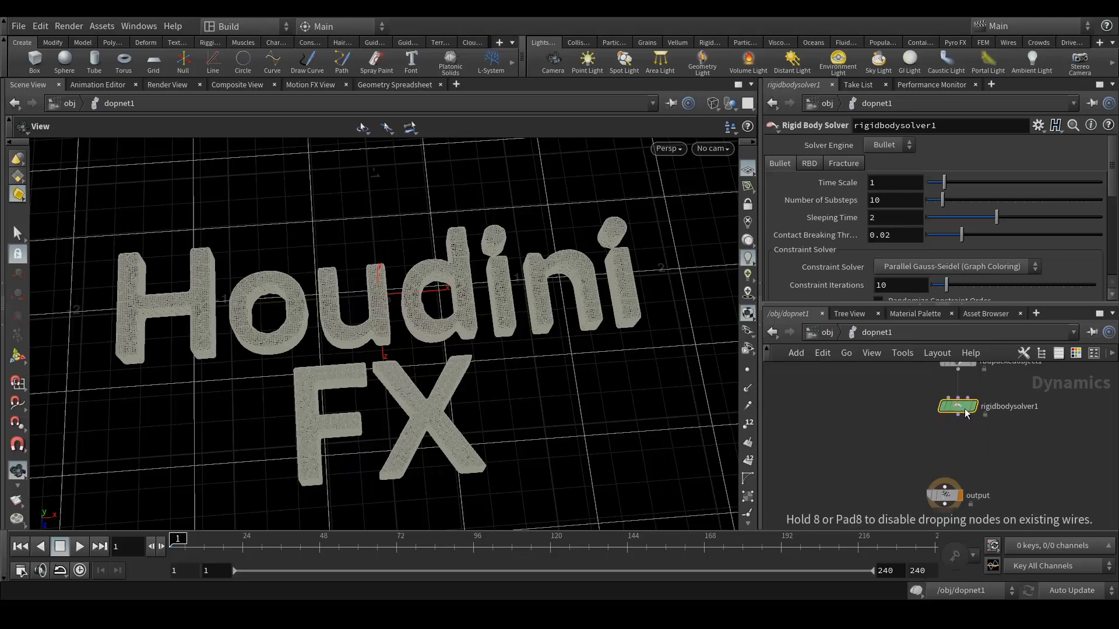
{"action": "middle_click_drag", "start_coordinate": [1037, 413], "coordinate": [1046, 457]}
{"action": "scroll", "coordinate": [964, 404], "scroll_direction": "up", "scroll_amount": 2}
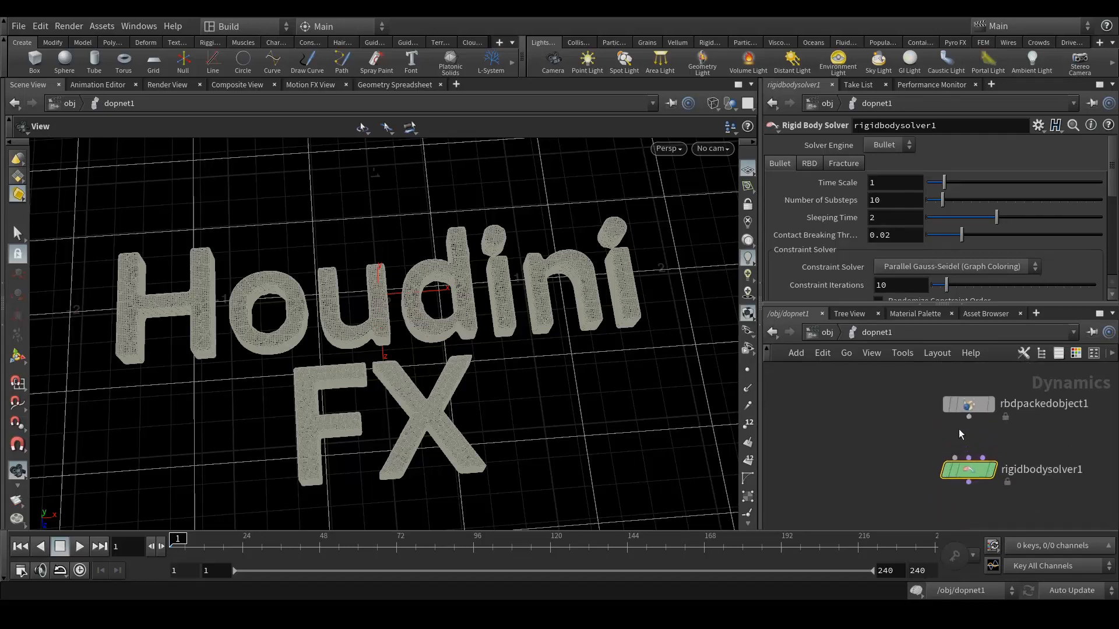
{"action": "left_click_drag", "start_coordinate": [968, 416], "coordinate": [955, 458]}
{"action": "middle_click_drag", "start_coordinate": [1068, 492], "coordinate": [1040, 498]}
{"action": "left_click", "coordinate": [994, 481]}
{"action": "middle_click_drag", "start_coordinate": [1043, 441], "coordinate": [1065, 466]}
{"action": "left_click", "coordinate": [971, 433]}
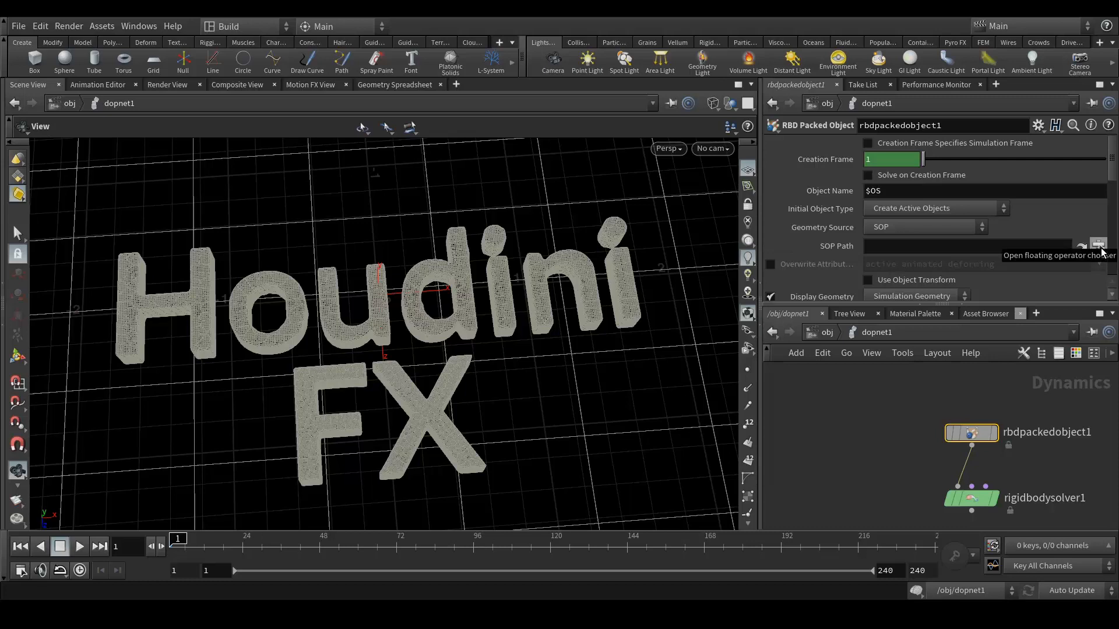
{"action": "left_click", "coordinate": [1098, 246]}
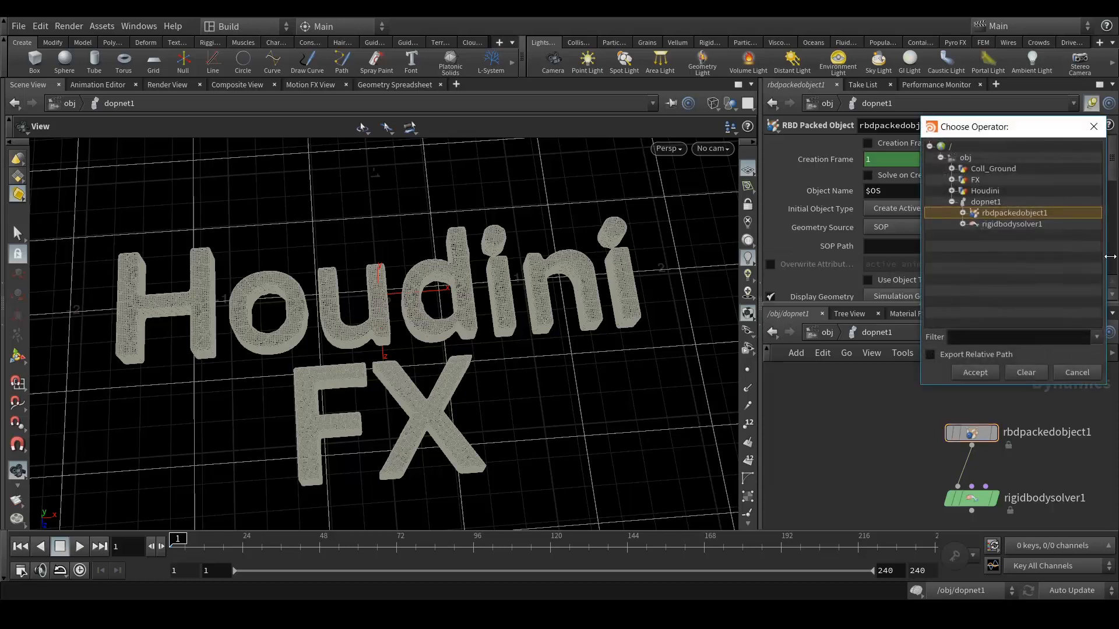
{"action": "left_click", "coordinate": [951, 202]}
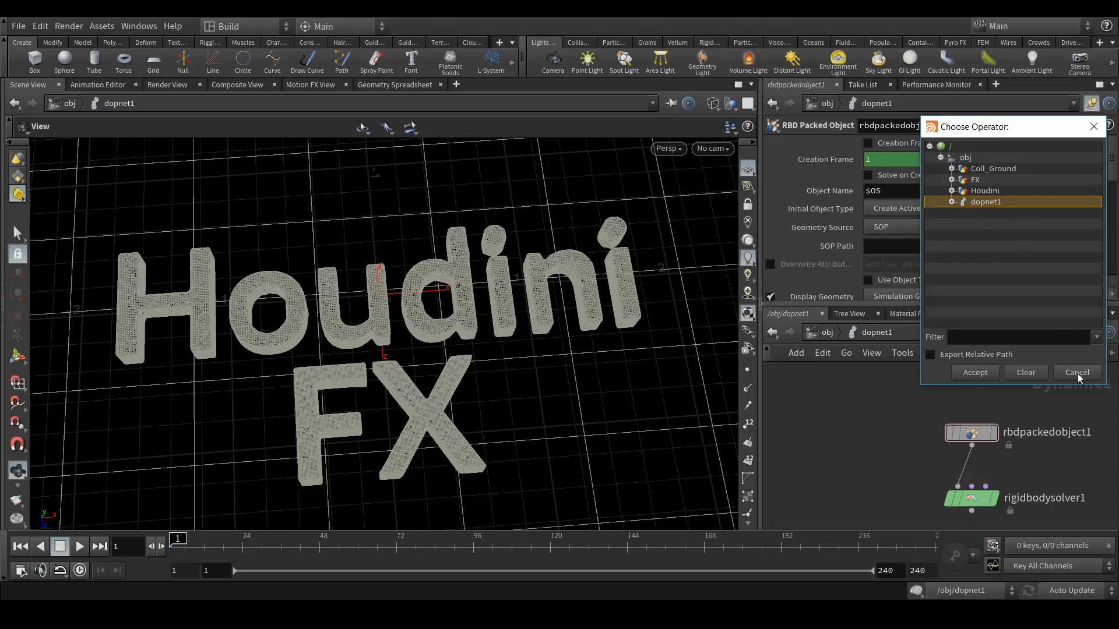
{"action": "left_click", "coordinate": [953, 180]}
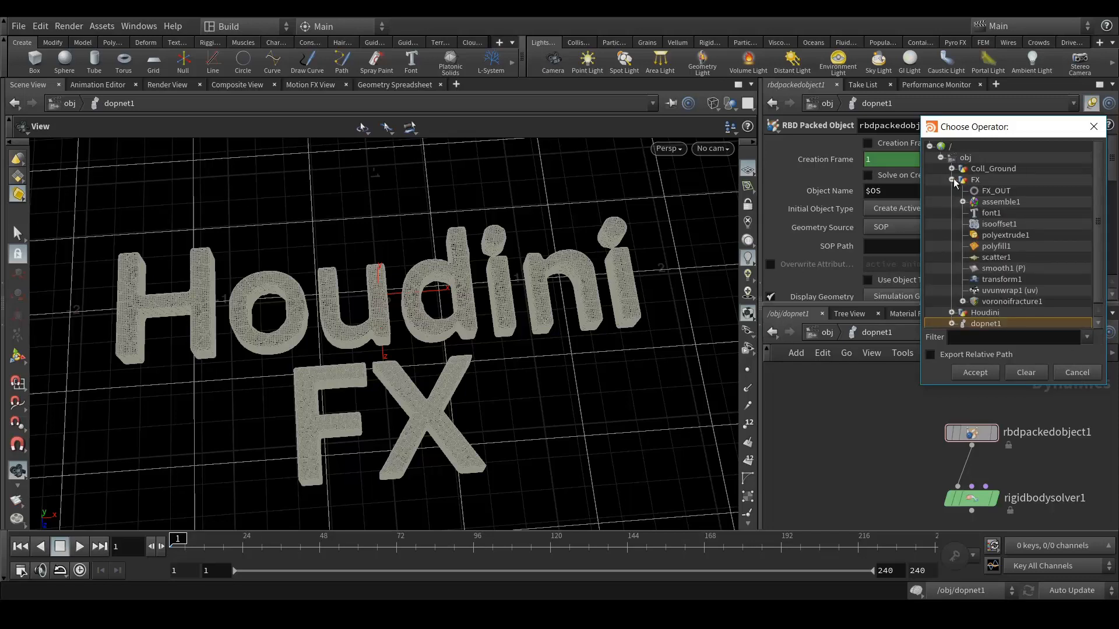
{"action": "left_click", "coordinate": [952, 180]}
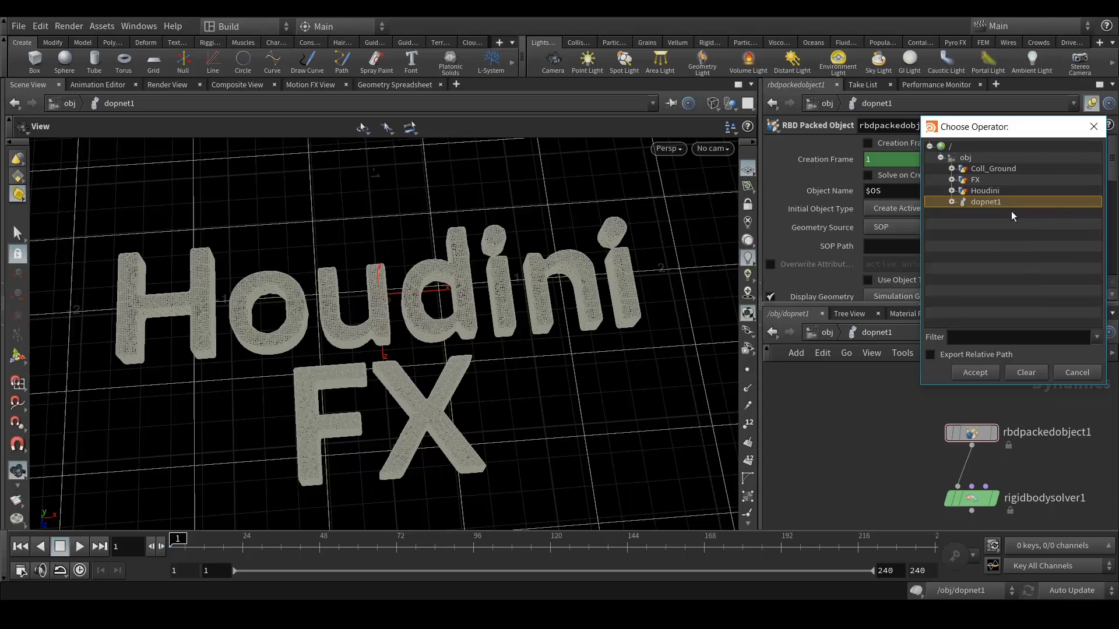
{"action": "left_click", "coordinate": [1093, 127]}
{"action": "left_click", "coordinate": [894, 430]}
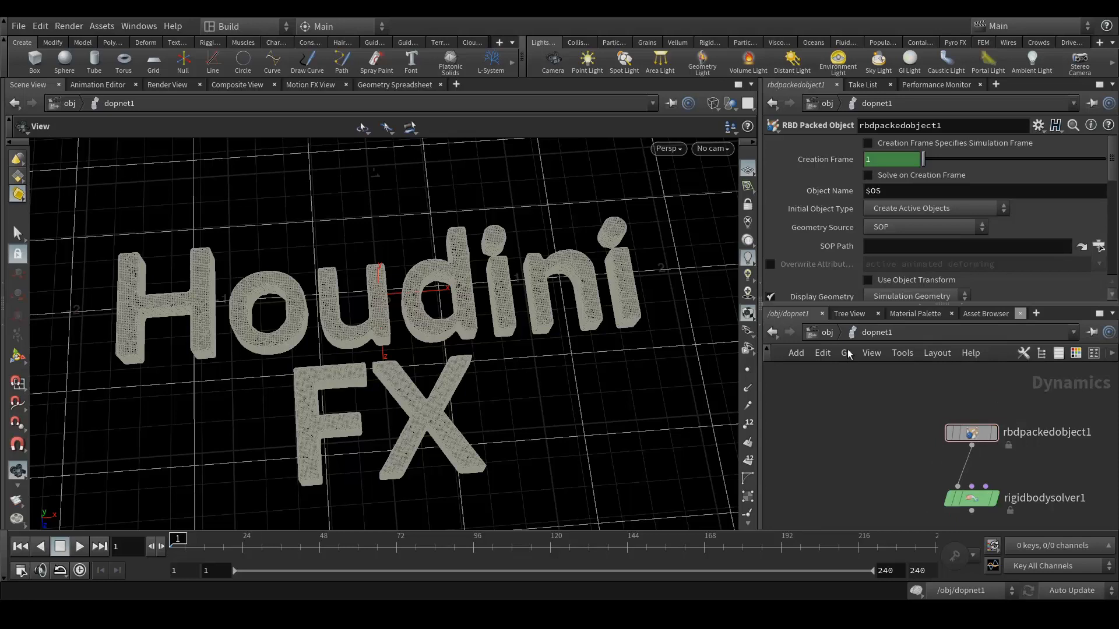
Return to the object level and add a Geometry object below Coll_Ground.
{"action": "left_click", "coordinate": [831, 332]}
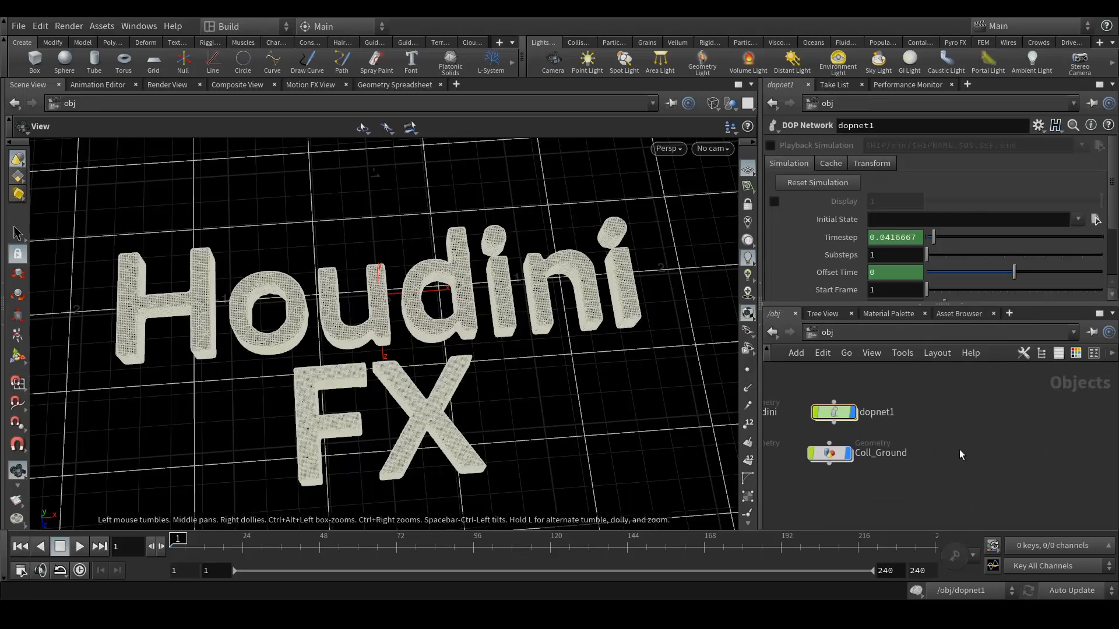
{"action": "key", "text": "Tab"}
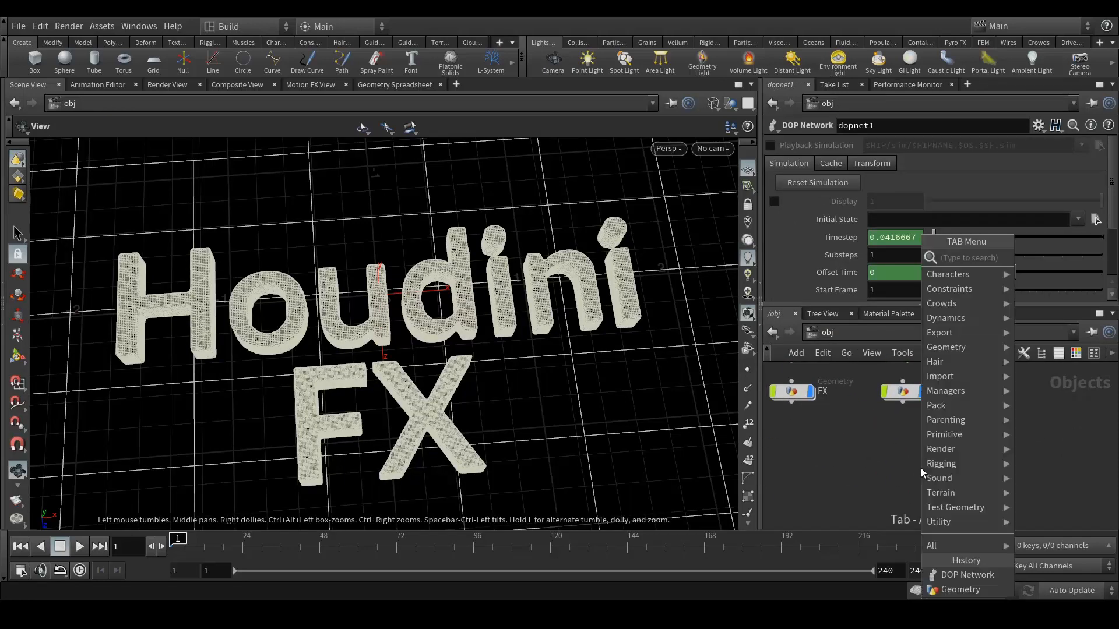
{"action": "type", "text": "geo"}
{"action": "key", "text": "Return"}
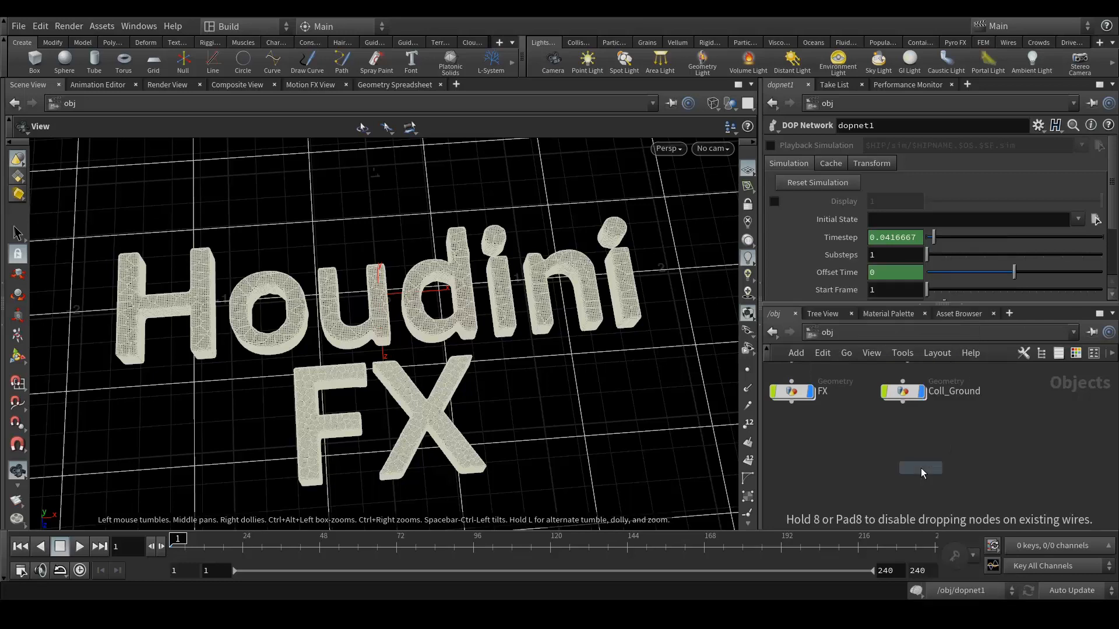
{"action": "left_click", "coordinate": [921, 468]}
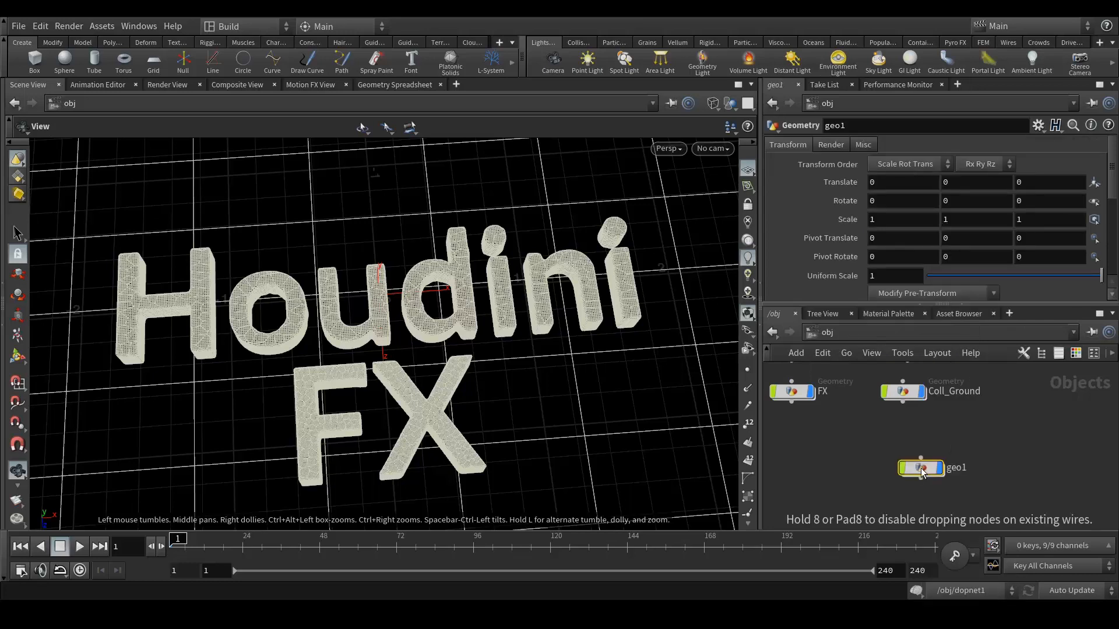
Rename the new Geometry object as Object_Merge.
{"action": "double_click", "coordinate": [964, 468]}
{"action": "double_click", "coordinate": [965, 468]}
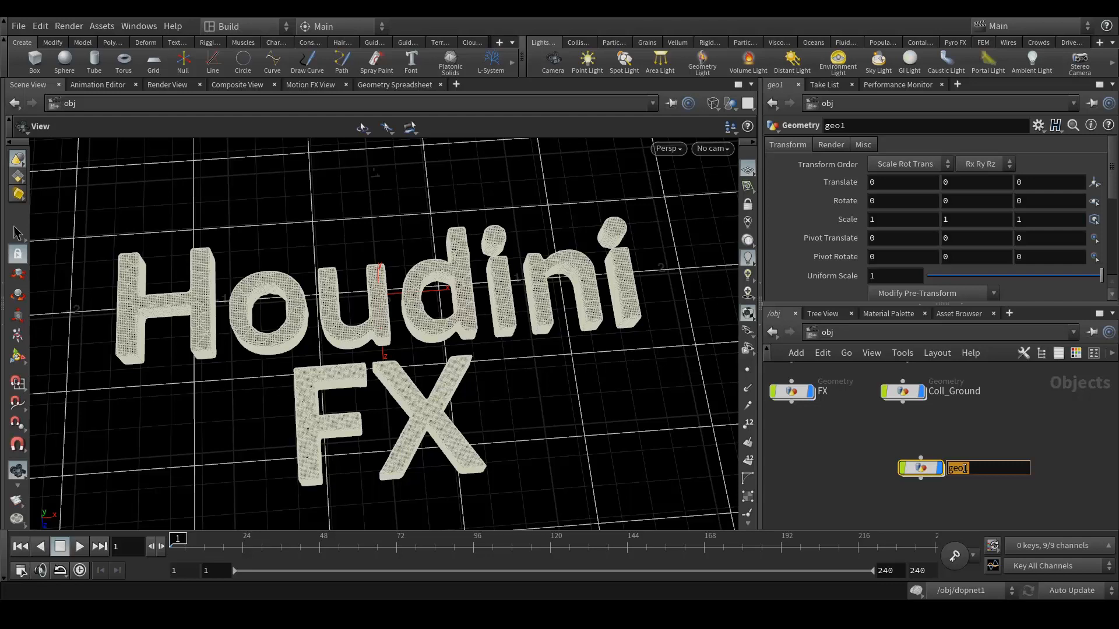
{"action": "type", "text": "Object_Merge"}
{"action": "key", "text": "Return"}
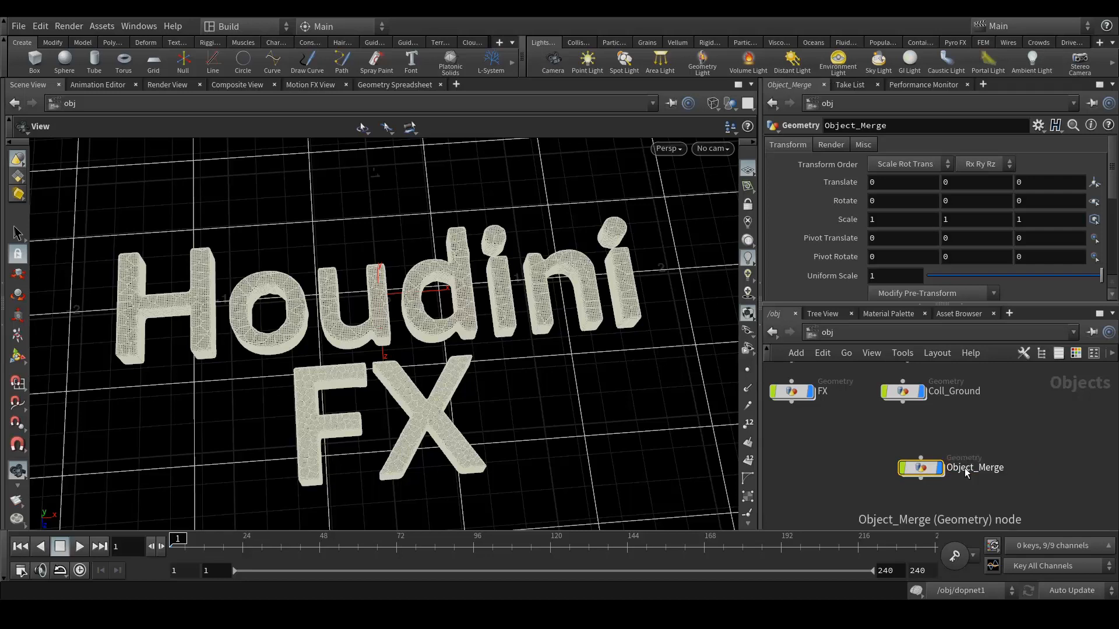
Go inside the Object_Merge object and add an Object Merge node.
{"action": "double_click", "coordinate": [907, 470]}
{"action": "key", "text": "Tab"}
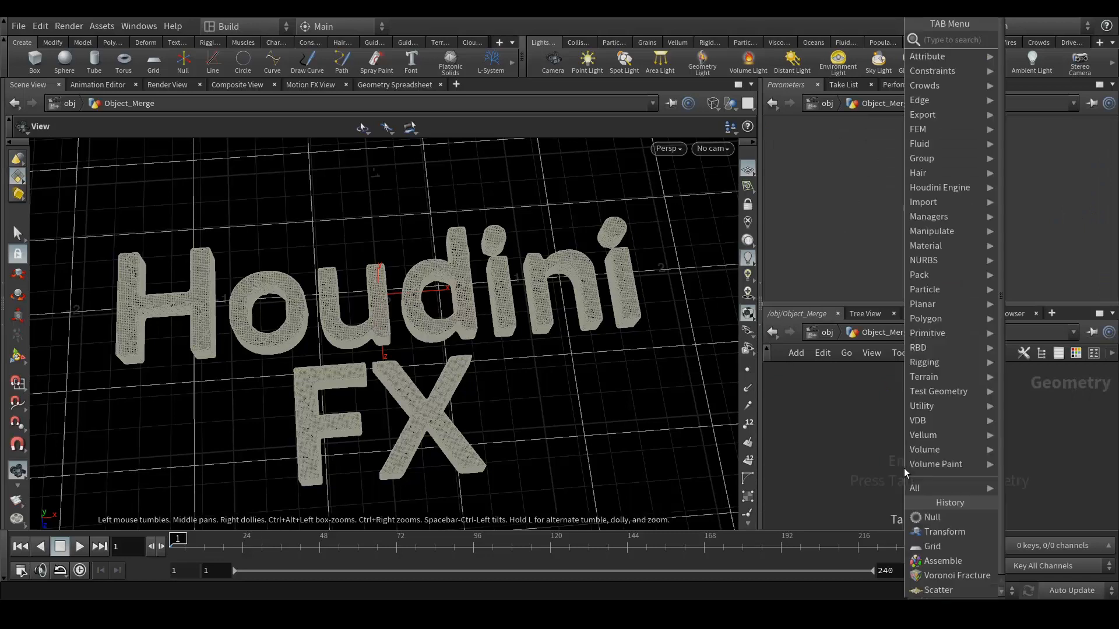
{"action": "type", "text": "meg"}
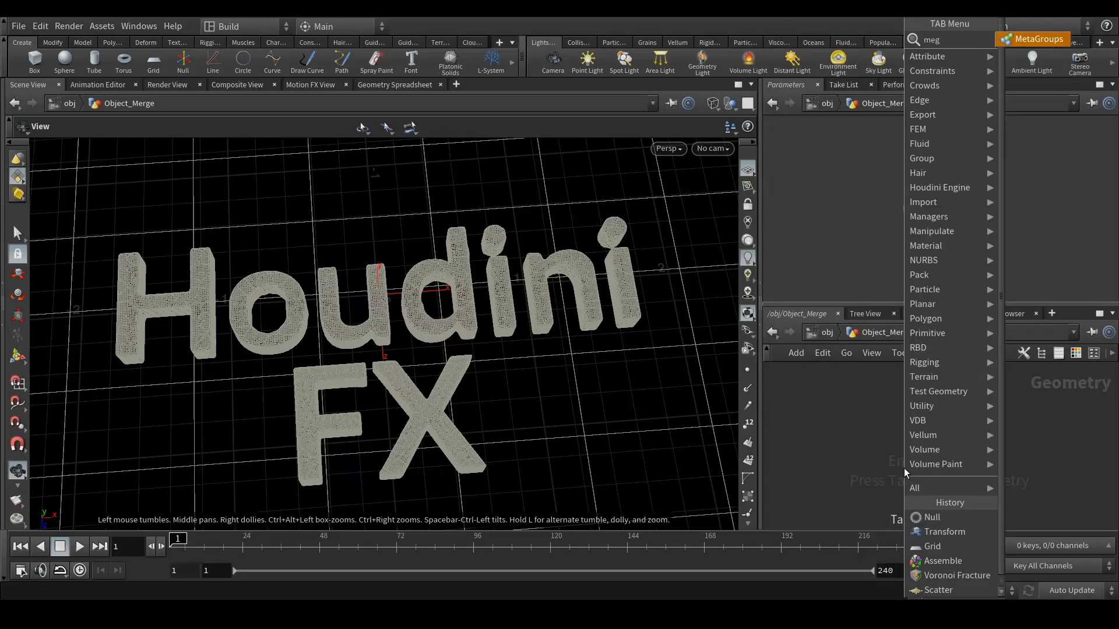
{"action": "key", "text": "BackSpace"}
{"action": "key", "text": "BackSpace"}
{"action": "key", "text": "BackSpace"}
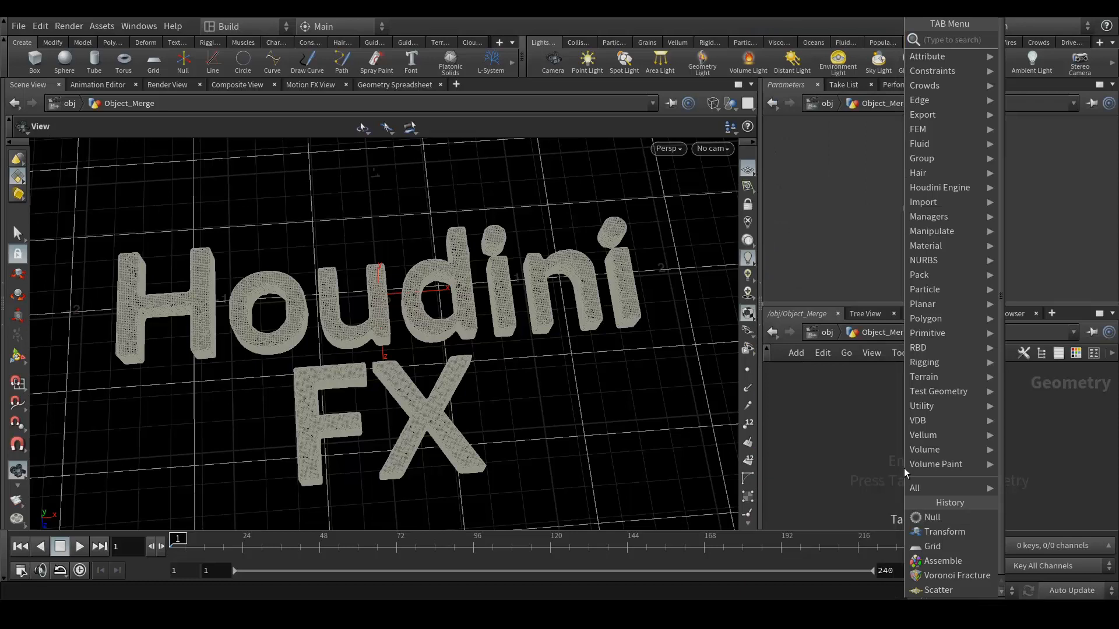
{"action": "type", "text": "objec"}
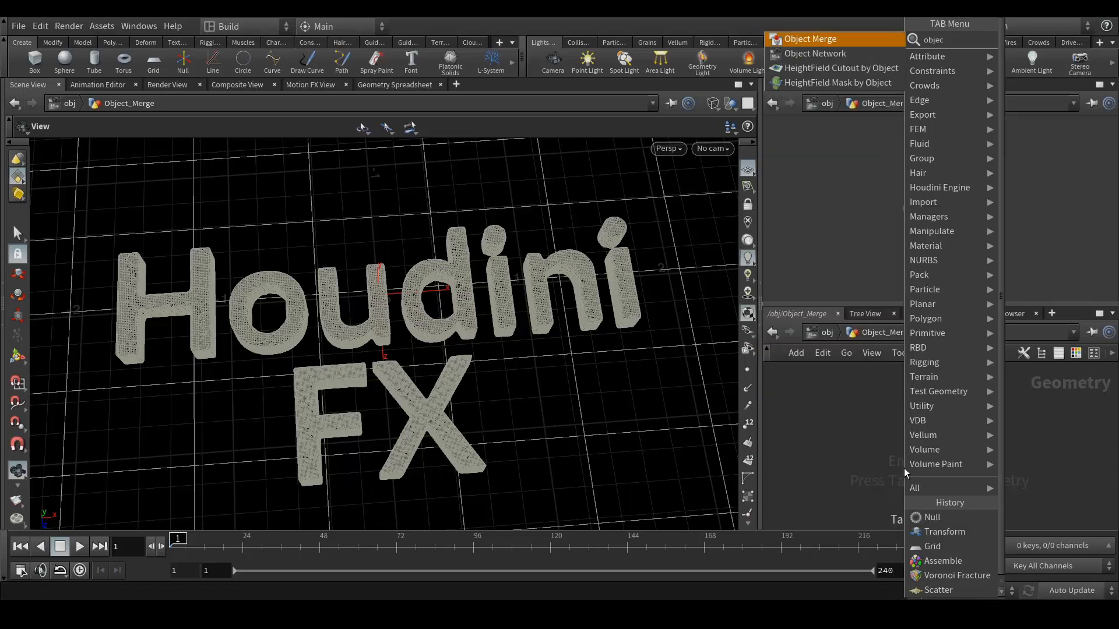
{"action": "key", "text": "Return"}
{"action": "left_click", "coordinate": [903, 468]}
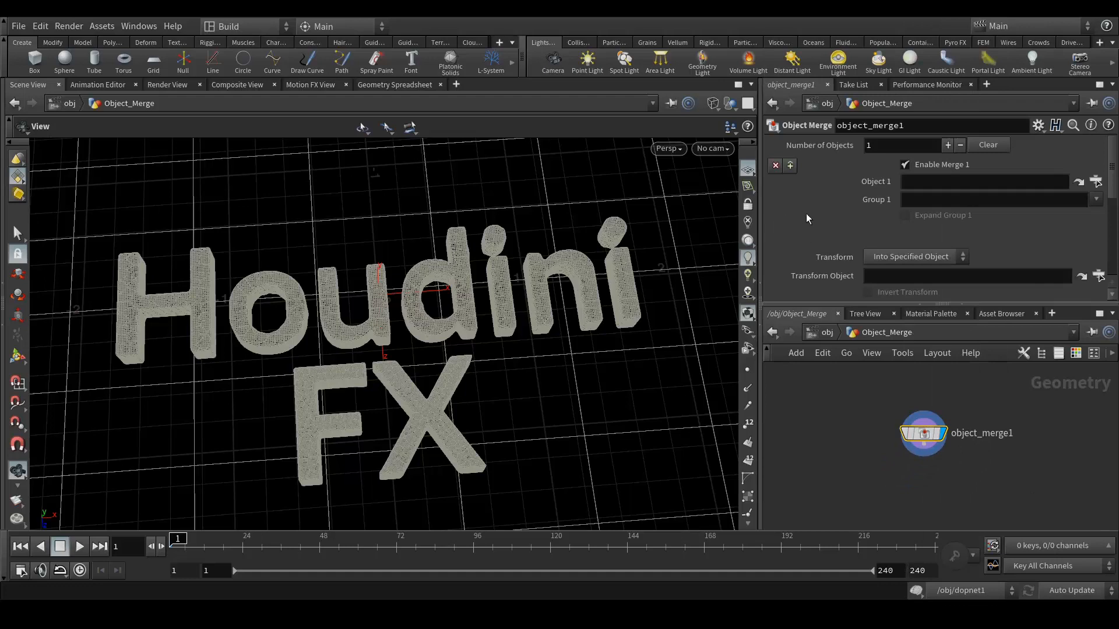
Give the Object Merge node a second object entry and set Object 1 to /obj/Houdini/Houdini_OUT.
{"action": "left_click", "coordinate": [790, 167]}
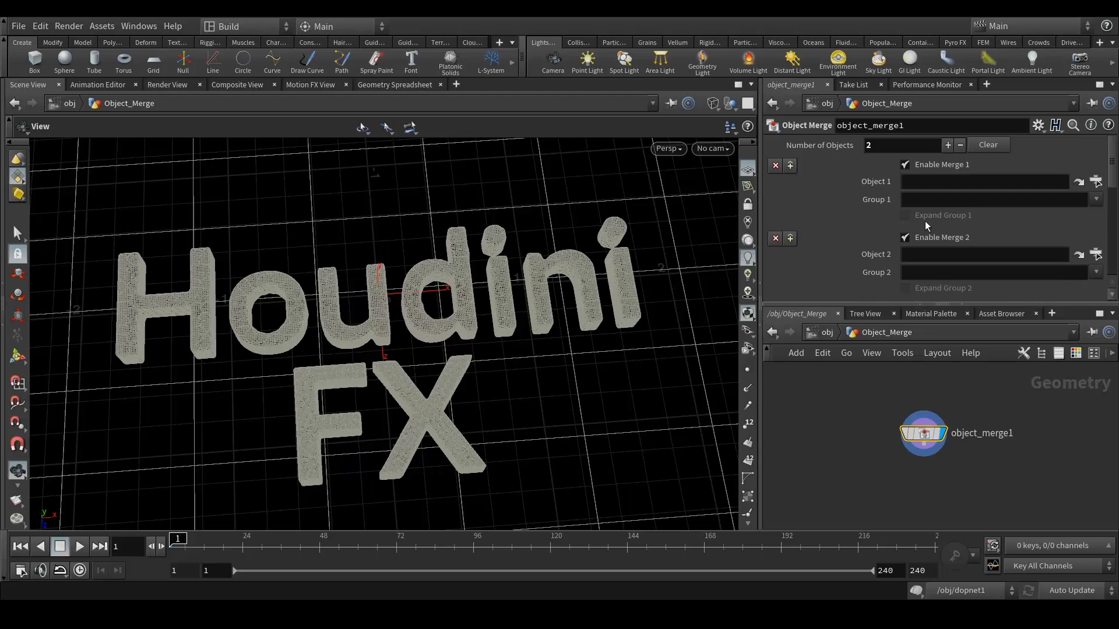
{"action": "left_click", "coordinate": [1095, 182]}
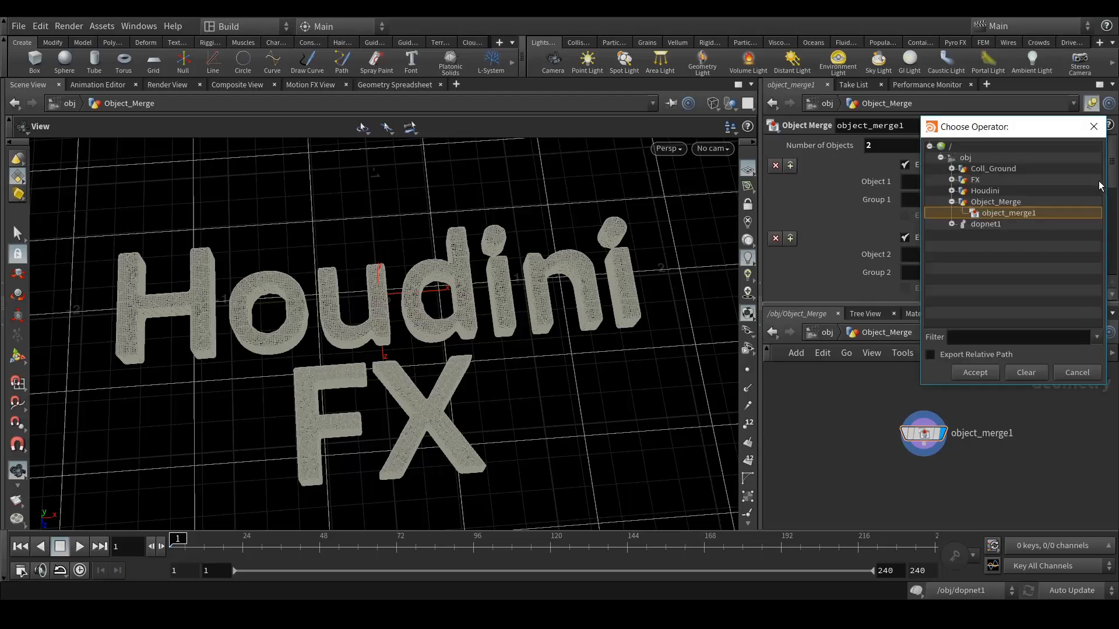
{"action": "left_click", "coordinate": [952, 190]}
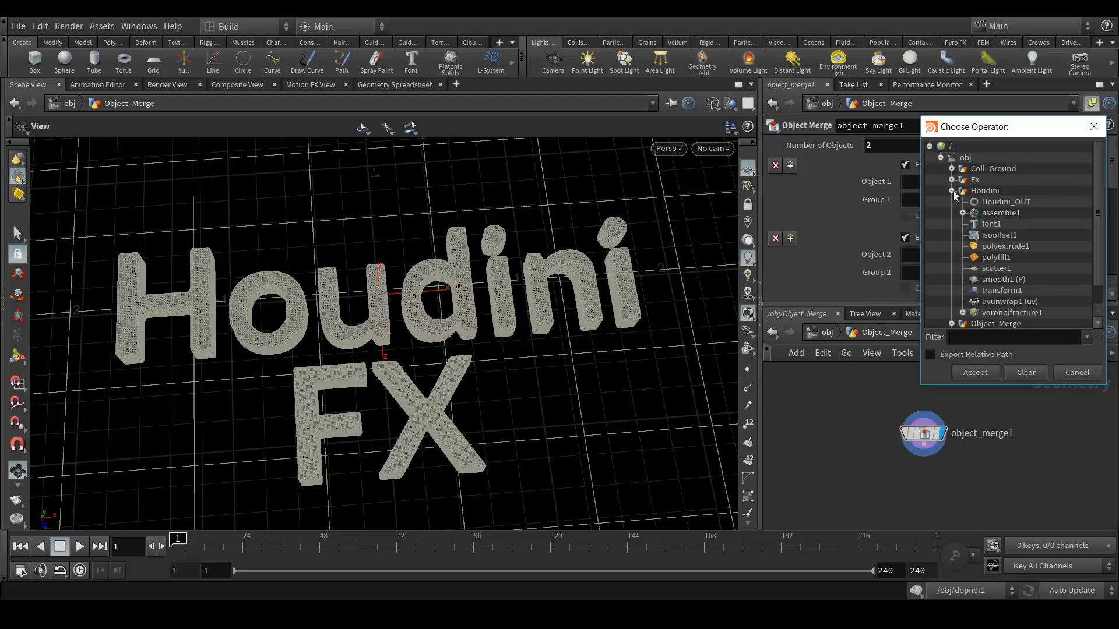
{"action": "left_click", "coordinate": [1005, 201]}
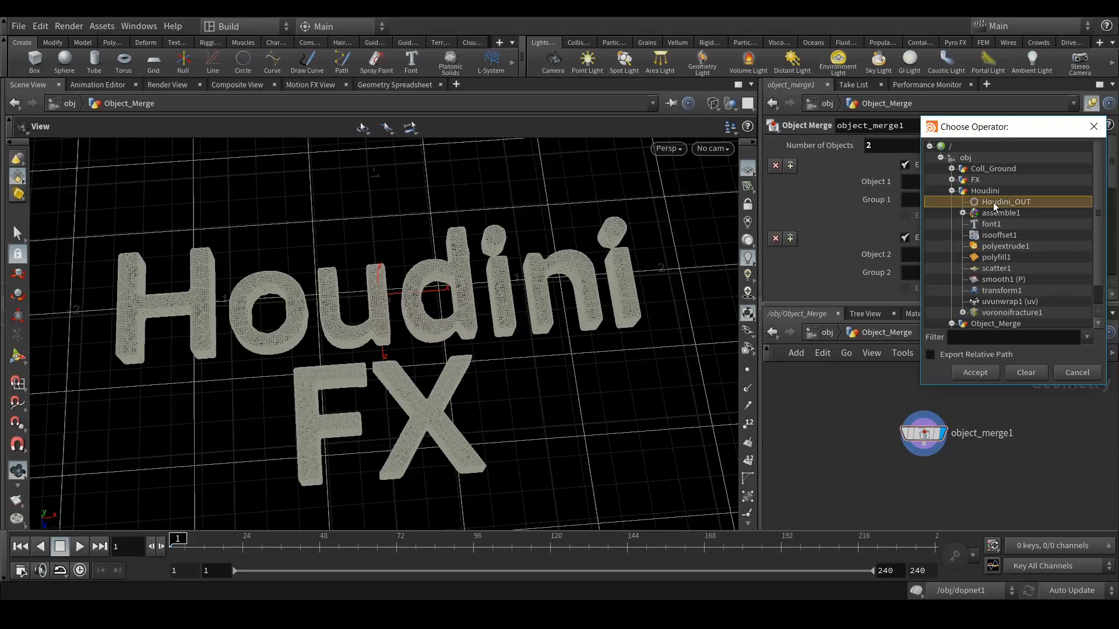
{"action": "double_click", "coordinate": [997, 202]}
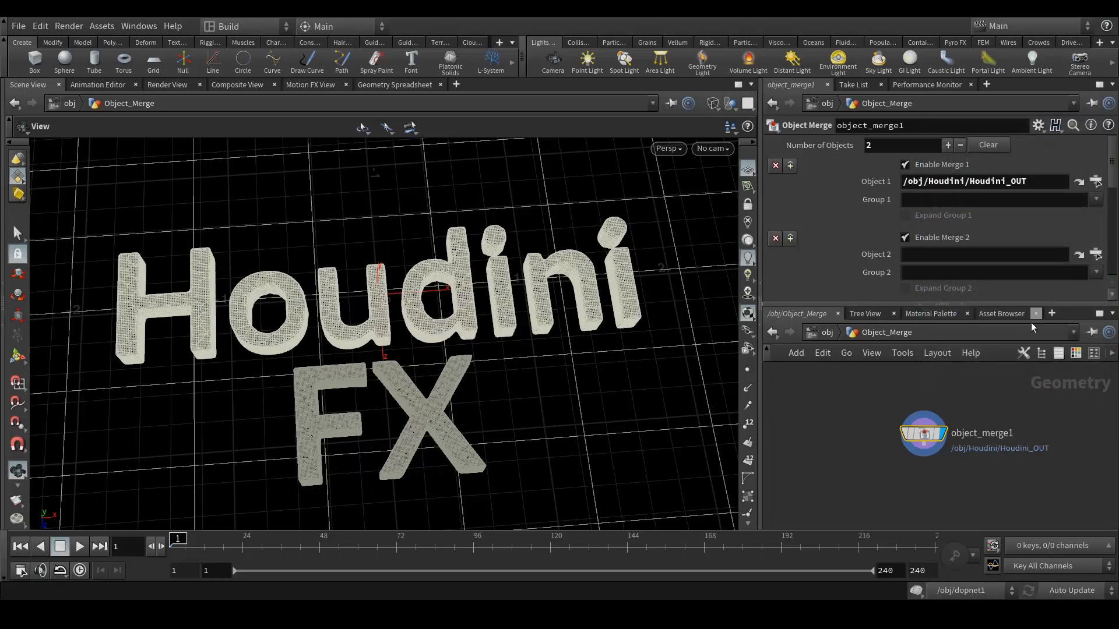
Set Object 2 of the Object Merge node to /obj/FX/FX_OUT.
{"action": "left_click", "coordinate": [1096, 255]}
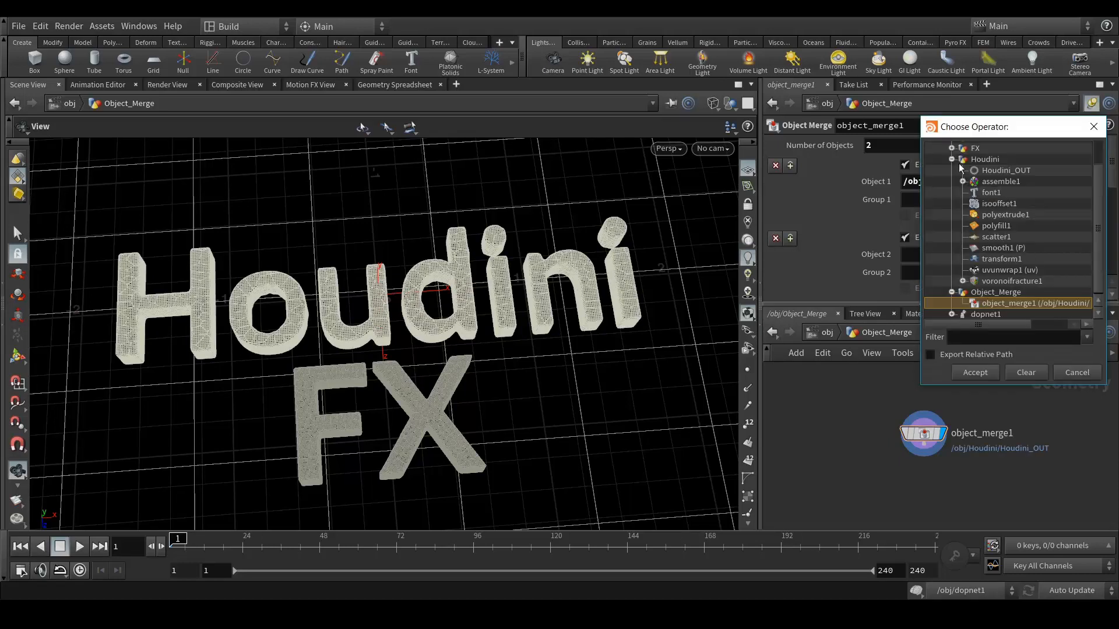
{"action": "left_click", "coordinate": [952, 159]}
{"action": "left_click", "coordinate": [952, 180]}
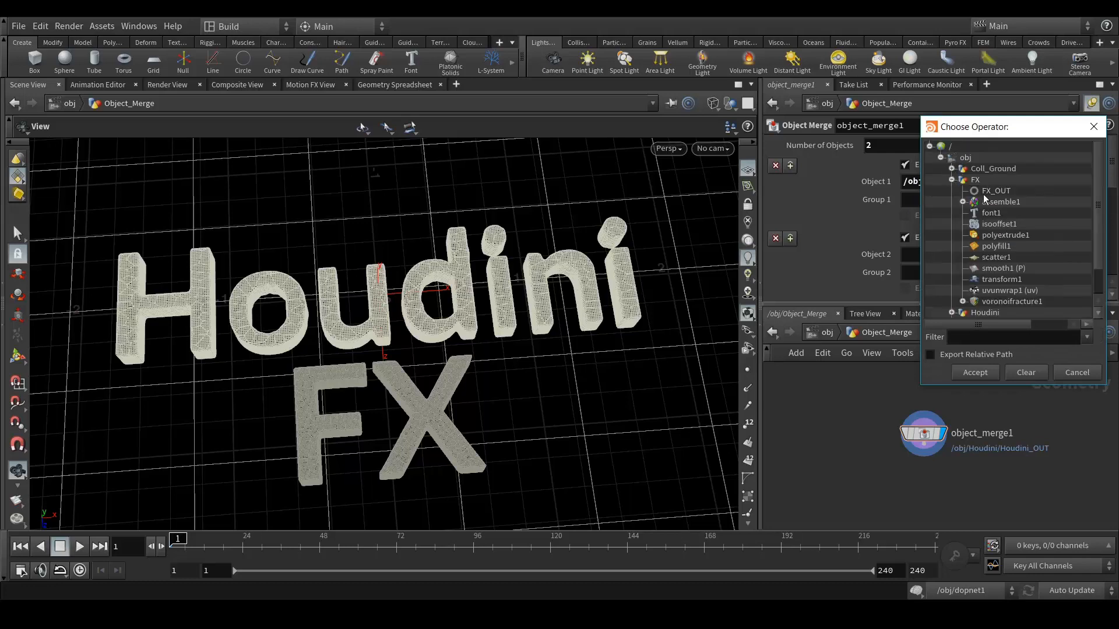
{"action": "double_click", "coordinate": [989, 190]}
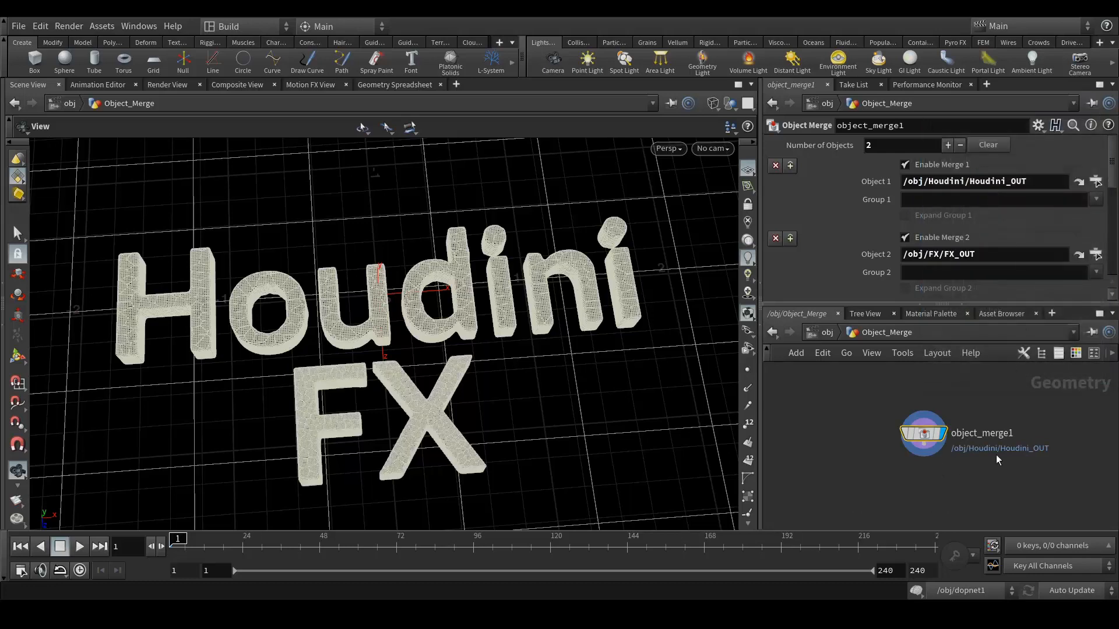
Add a Null node below the object_merge1 node, wired to its output.
{"action": "middle_click_drag", "start_coordinate": [949, 496], "coordinate": [966, 449]}
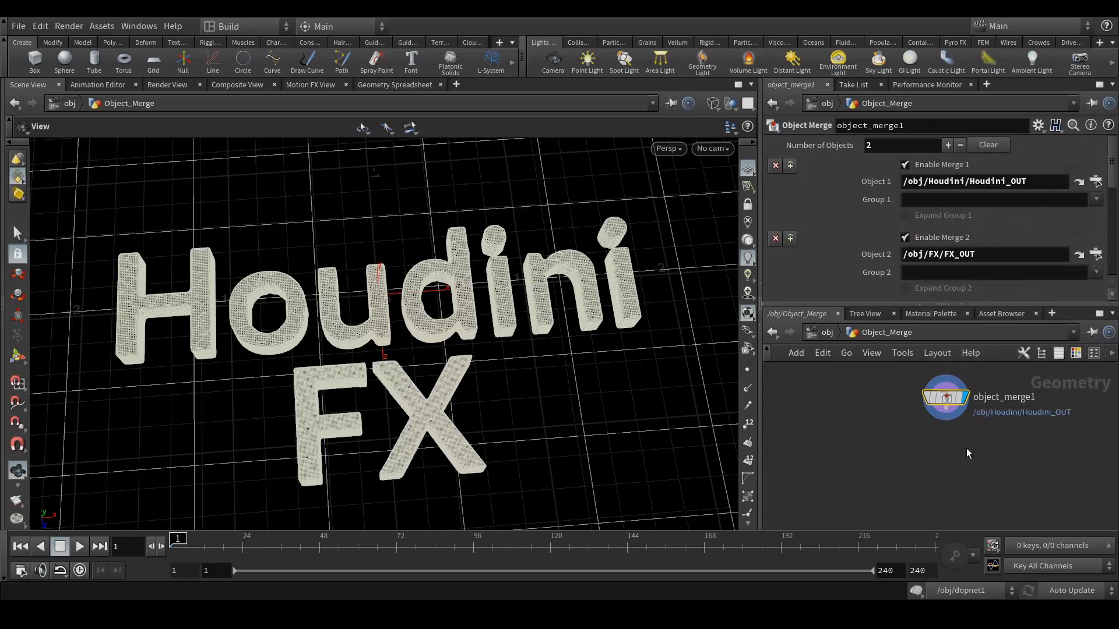
{"action": "left_click", "coordinate": [945, 421]}
{"action": "key", "text": "Tab"}
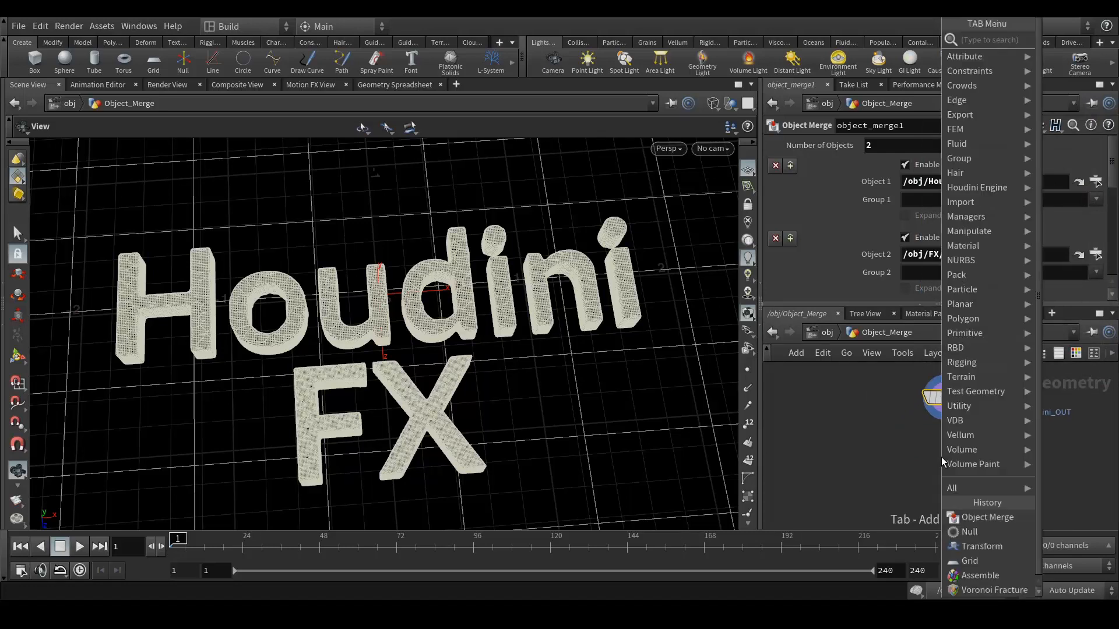
{"action": "type", "text": "null"}
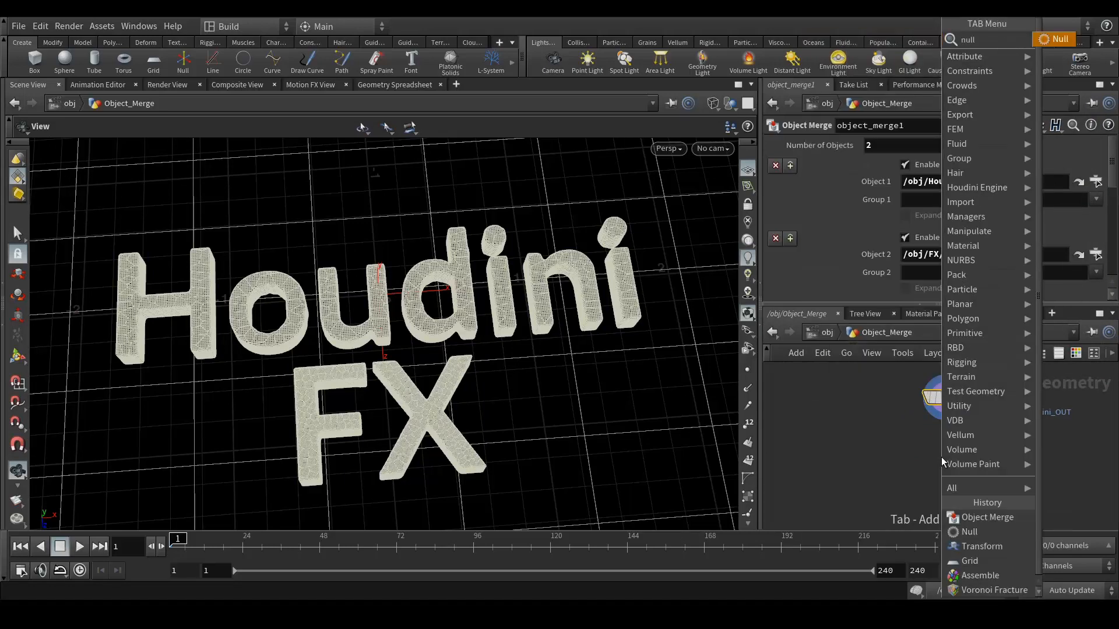
{"action": "key", "text": "Return"}
{"action": "left_click", "coordinate": [941, 457]}
Rename the new Null node as Text_OUT.
{"action": "double_click", "coordinate": [970, 455]}
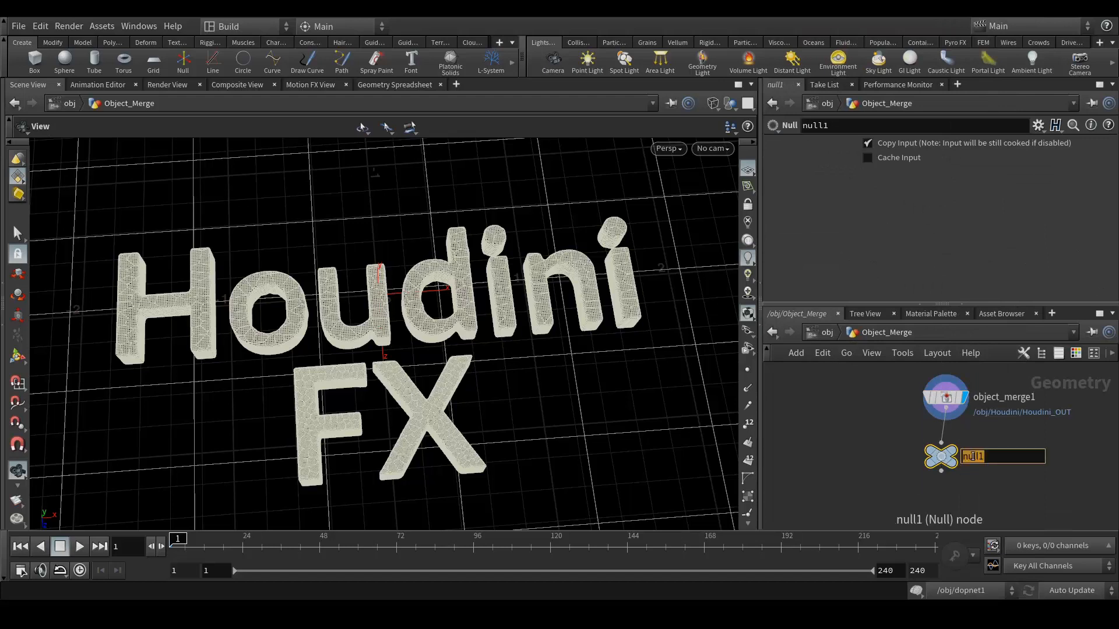
{"action": "type", "text": "Merg"}
{"action": "key", "text": "BackSpace"}
{"action": "key", "text": "BackSpace"}
{"action": "key", "text": "BackSpace"}
{"action": "key", "text": "BackSpace"}
{"action": "type", "text": "Tek"}
{"action": "type", "text": "t_OUT"}
{"action": "key", "text": "Return"}
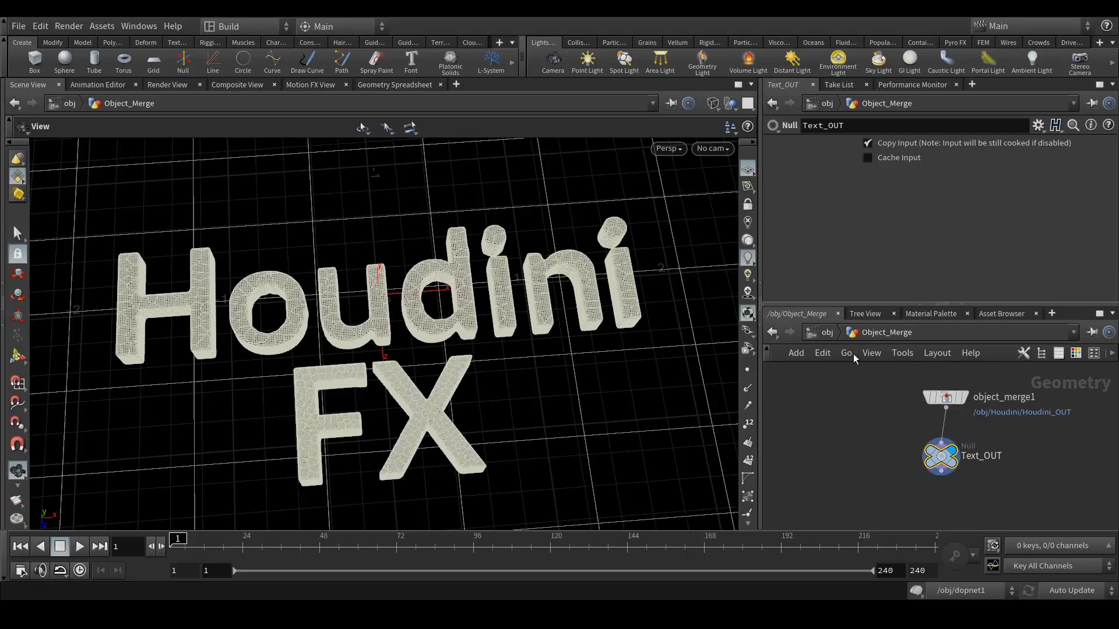
Inside the dopnet1 network, set the RBD Packed Object's SOP Path to /obj/Object_Merge/Text_OUT.
{"action": "key", "text": "u"}
{"action": "middle_click_drag", "start_coordinate": [1032, 438], "coordinate": [1047, 470]}
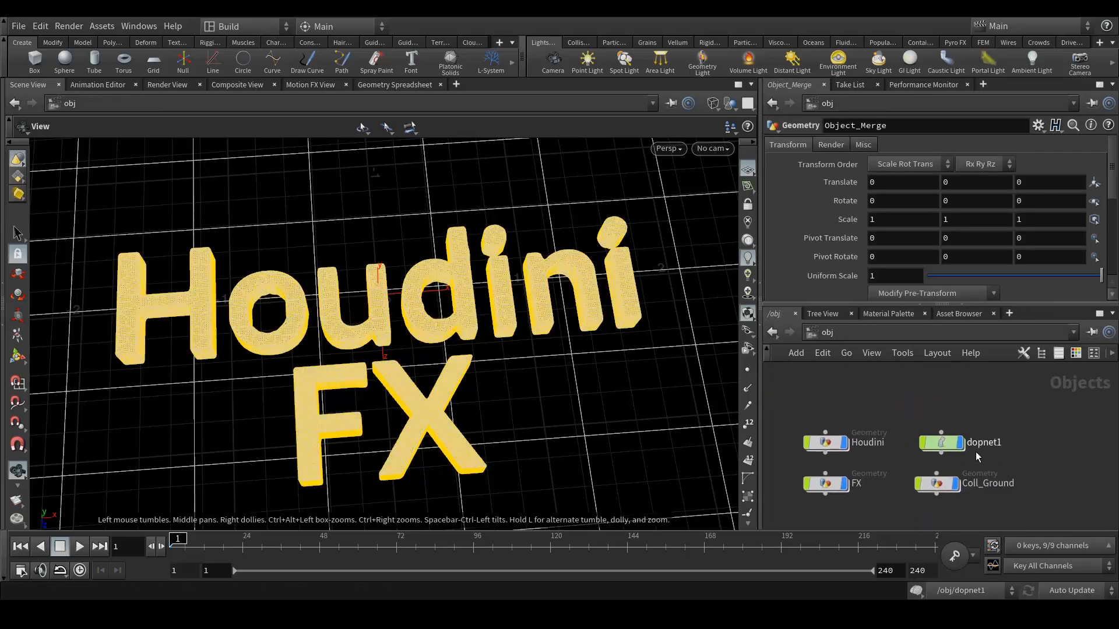
{"action": "double_click", "coordinate": [943, 444]}
{"action": "middle_click_drag", "start_coordinate": [1001, 393], "coordinate": [963, 395]}
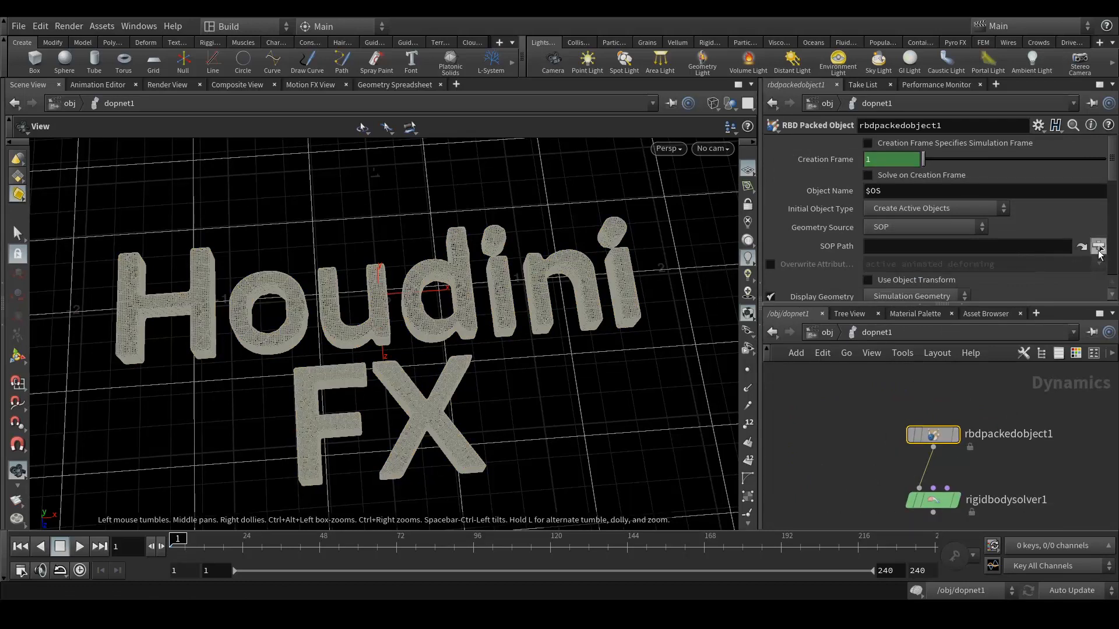
{"action": "left_click", "coordinate": [1099, 246]}
{"action": "left_click", "coordinate": [951, 180]}
{"action": "left_click", "coordinate": [951, 180]}
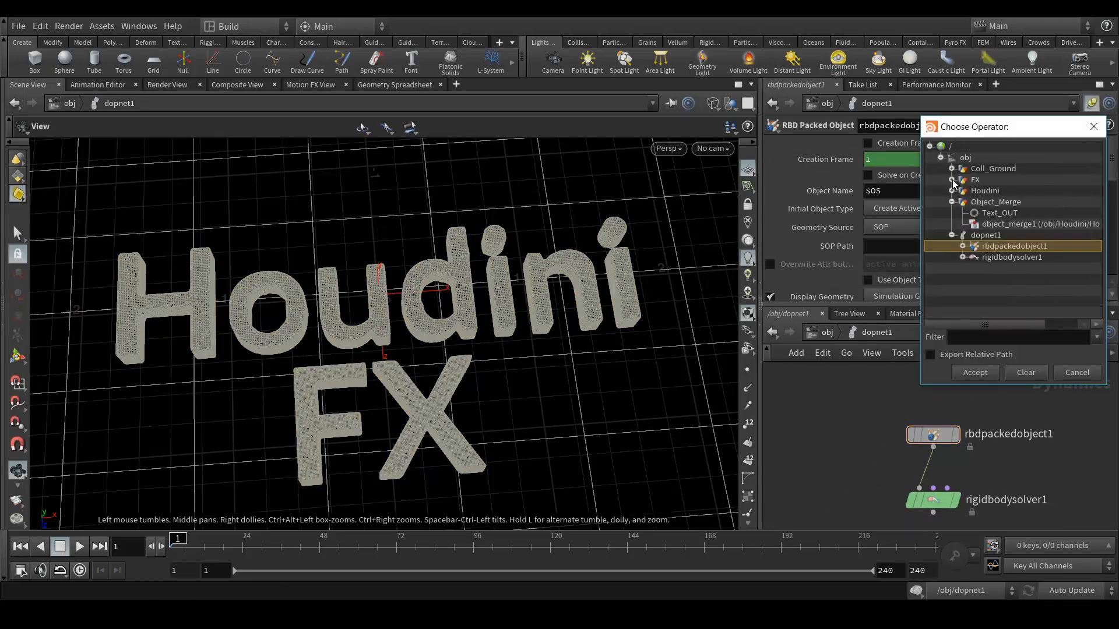
{"action": "left_click", "coordinate": [951, 202]}
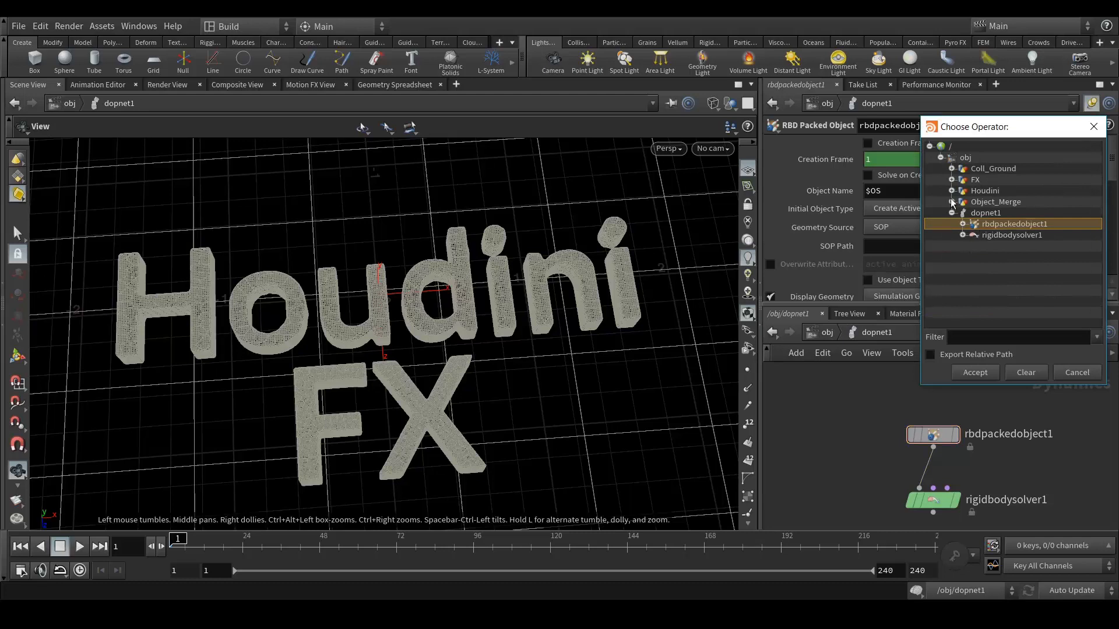
{"action": "left_click", "coordinate": [952, 201]}
{"action": "double_click", "coordinate": [1000, 219]}
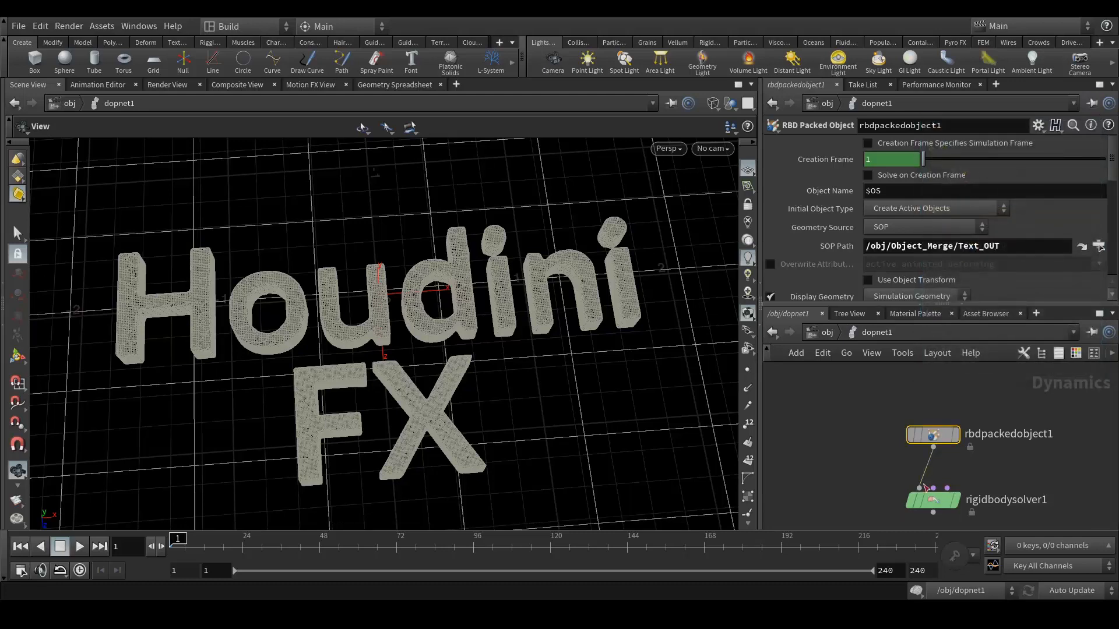
Add a Gravity Force node below the rigid body solver and wire the solver's output into it.
{"action": "middle_click_drag", "start_coordinate": [1019, 464], "coordinate": [1041, 392]}
{"action": "middle_click_drag", "start_coordinate": [910, 466], "coordinate": [979, 463]}
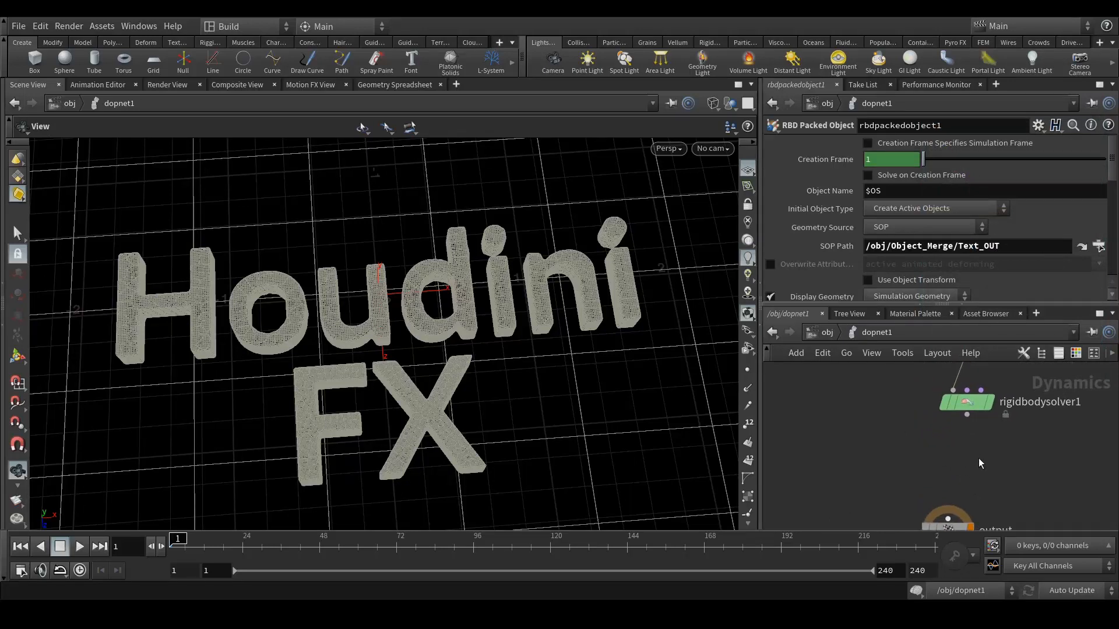
{"action": "key", "text": "Tab"}
{"action": "type", "text": "gra"}
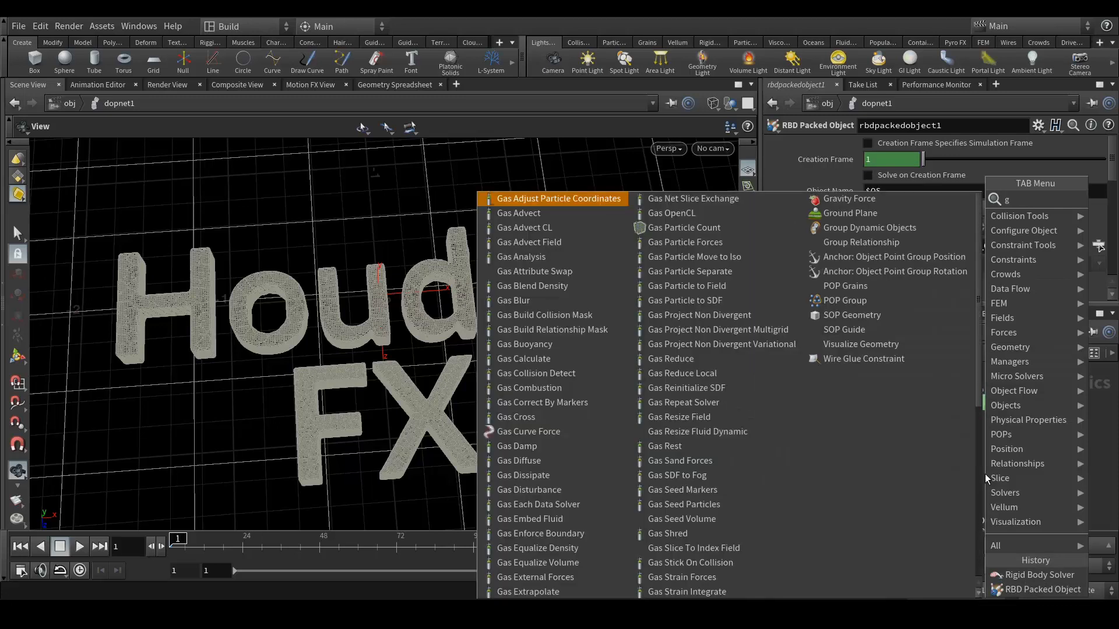
{"action": "key", "text": "Return"}
{"action": "left_click", "coordinate": [984, 473]}
{"action": "left_click_drag", "start_coordinate": [967, 414], "coordinate": [975, 461]}
{"action": "mouse_move", "coordinate": [997, 476]}
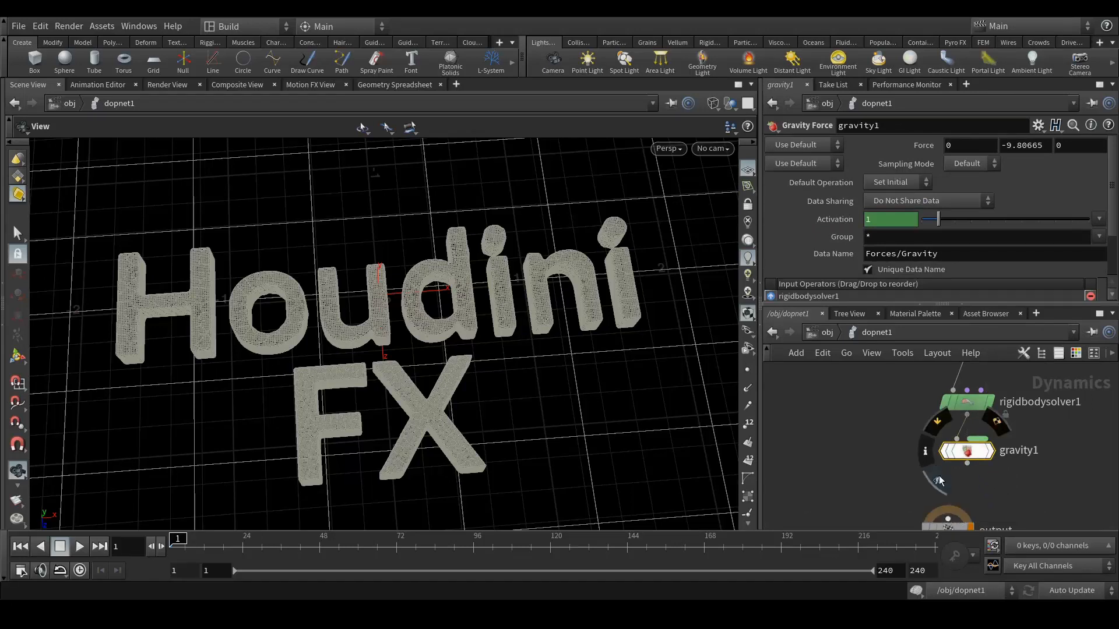
Move the output node further down and add a Static Object node beside the rigid body solver.
{"action": "middle_click_drag", "start_coordinate": [879, 460], "coordinate": [836, 439]}
{"action": "scroll", "coordinate": [887, 467], "scroll_direction": "down", "scroll_amount": 3}
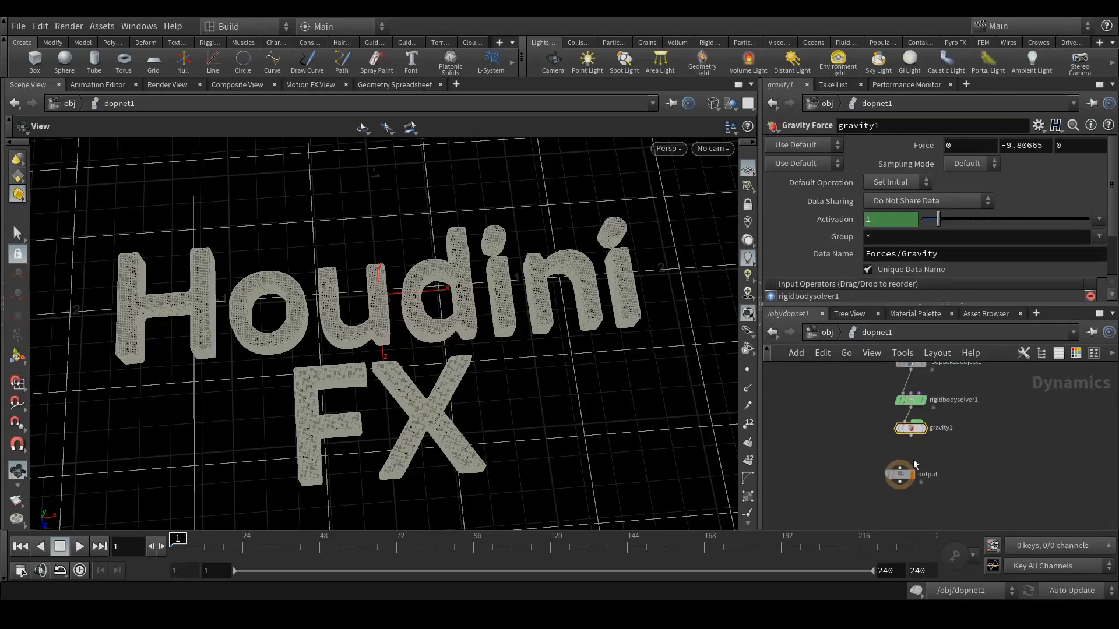
{"action": "left_click_drag", "start_coordinate": [902, 479], "coordinate": [902, 504]}
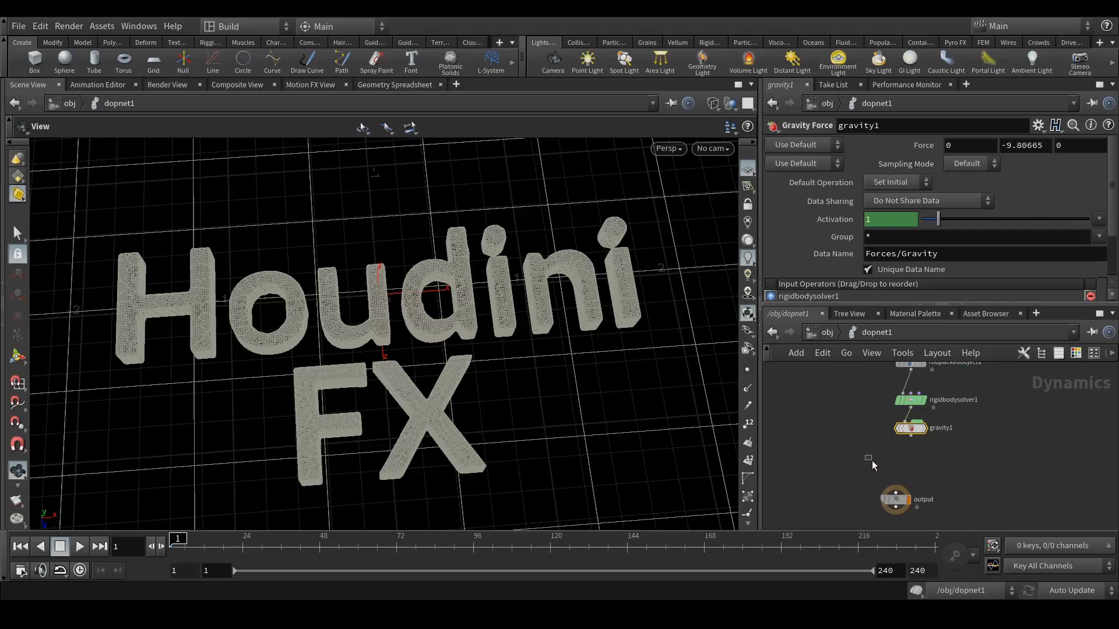
{"action": "key", "text": "Tab"}
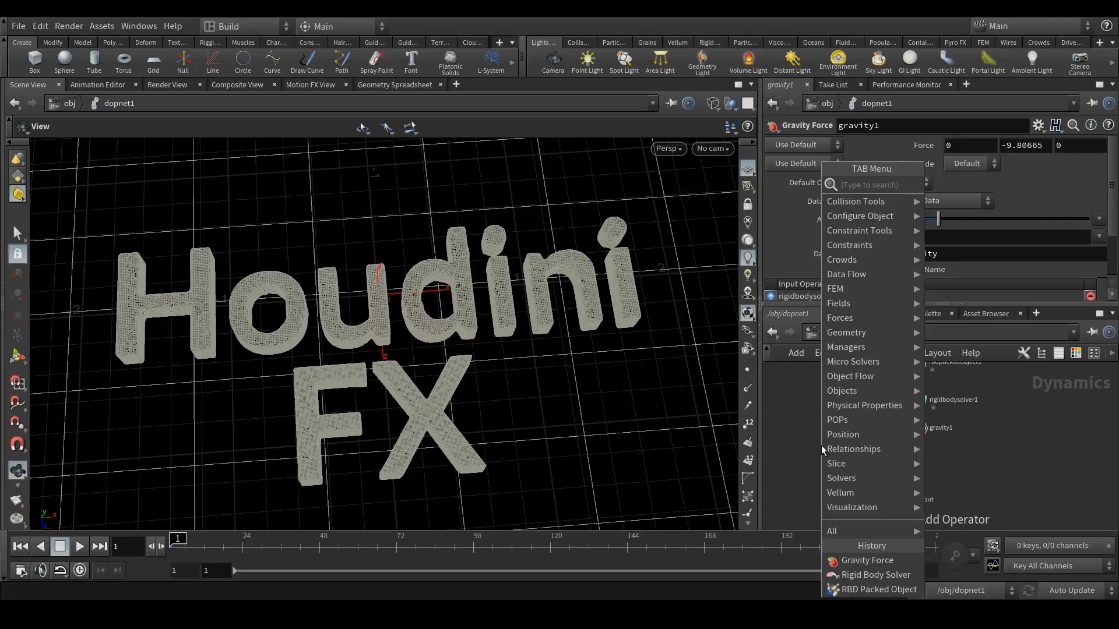
{"action": "type", "text": "stat"}
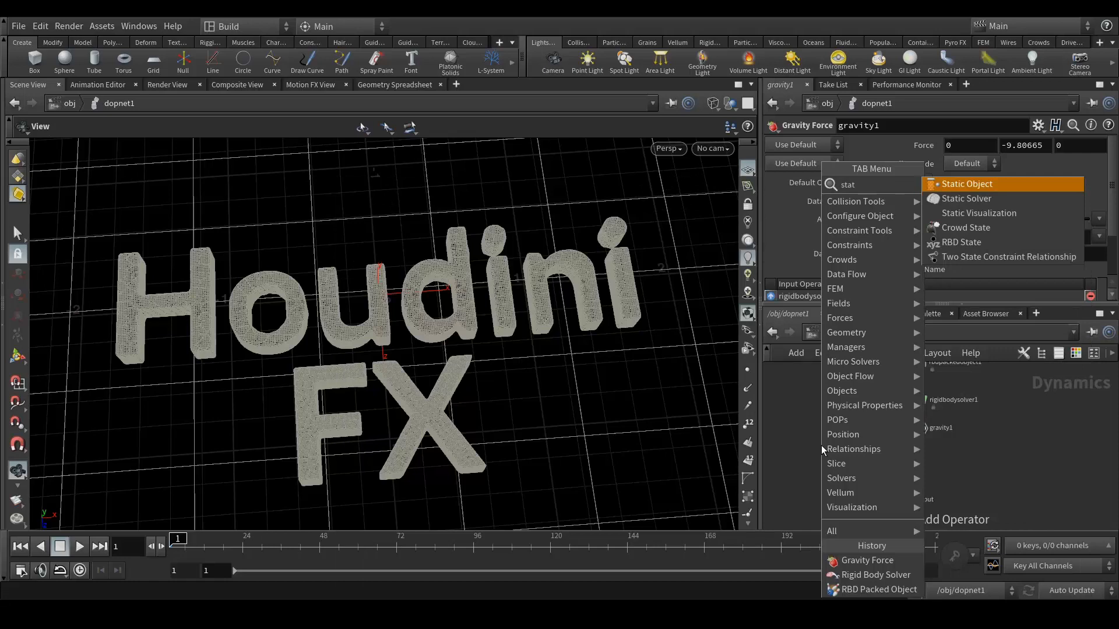
{"action": "key", "text": "Return"}
{"action": "left_click", "coordinate": [820, 445]}
{"action": "left_click_drag", "start_coordinate": [821, 445], "coordinate": [854, 460]}
Add a Merge node fed by staticobject1 and gravity1, and order its inputs with staticobject1 first.
{"action": "key", "text": "Tab"}
{"action": "type", "text": "merge"}
{"action": "key", "text": "Return"}
{"action": "left_click", "coordinate": [851, 461]}
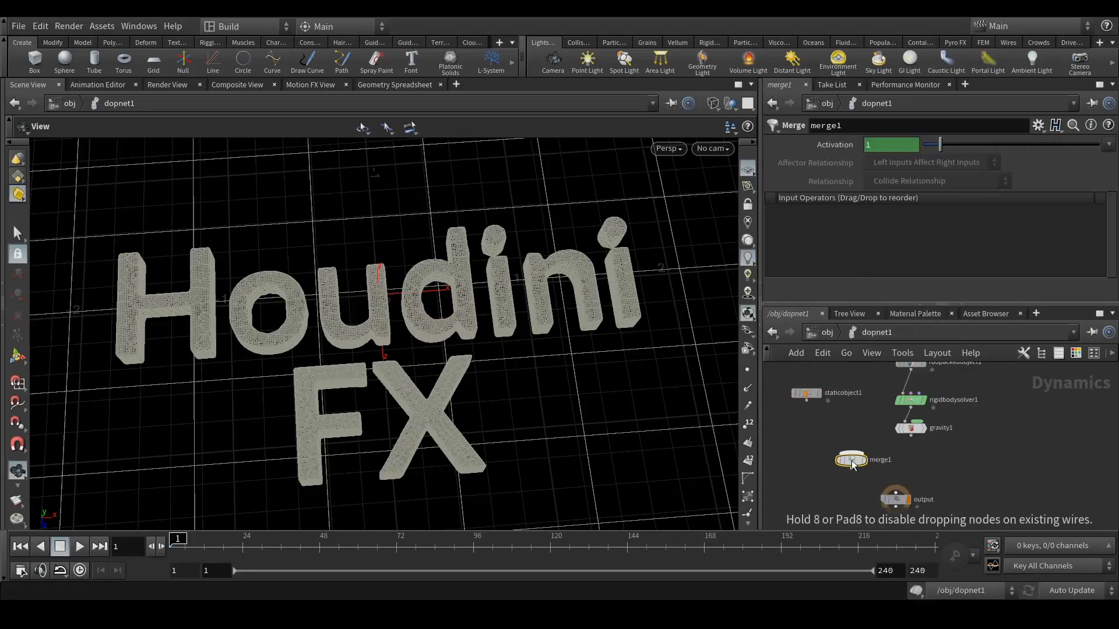
{"action": "scroll", "coordinate": [851, 461], "scroll_direction": "up", "scroll_amount": 2}
{"action": "left_click_drag", "start_coordinate": [921, 431], "coordinate": [854, 460]}
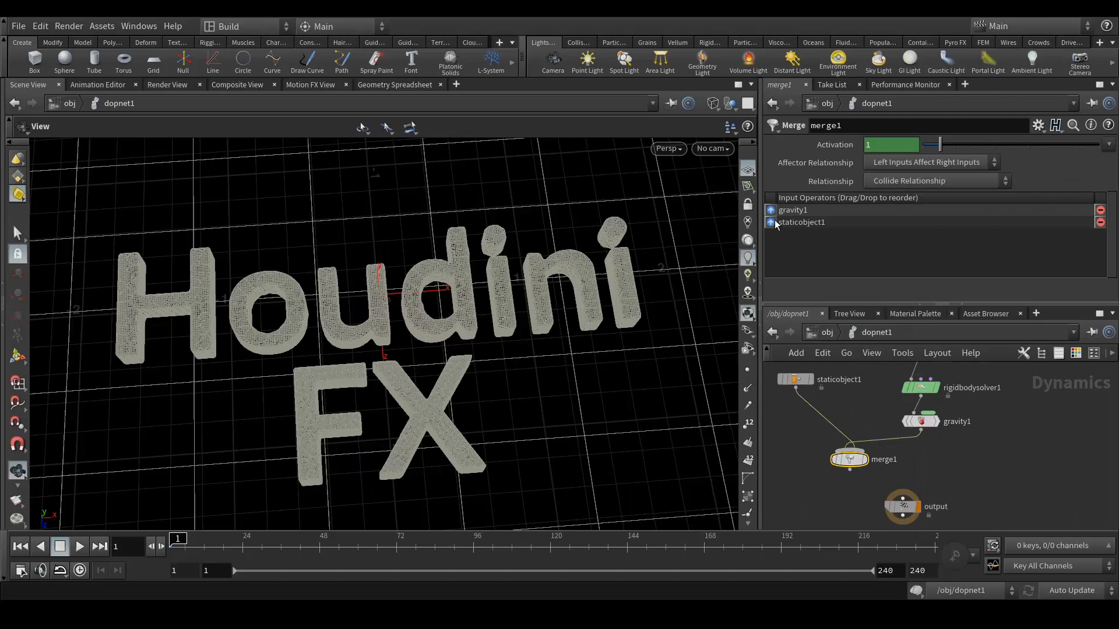
{"action": "left_click_drag", "start_coordinate": [797, 210], "coordinate": [803, 254]}
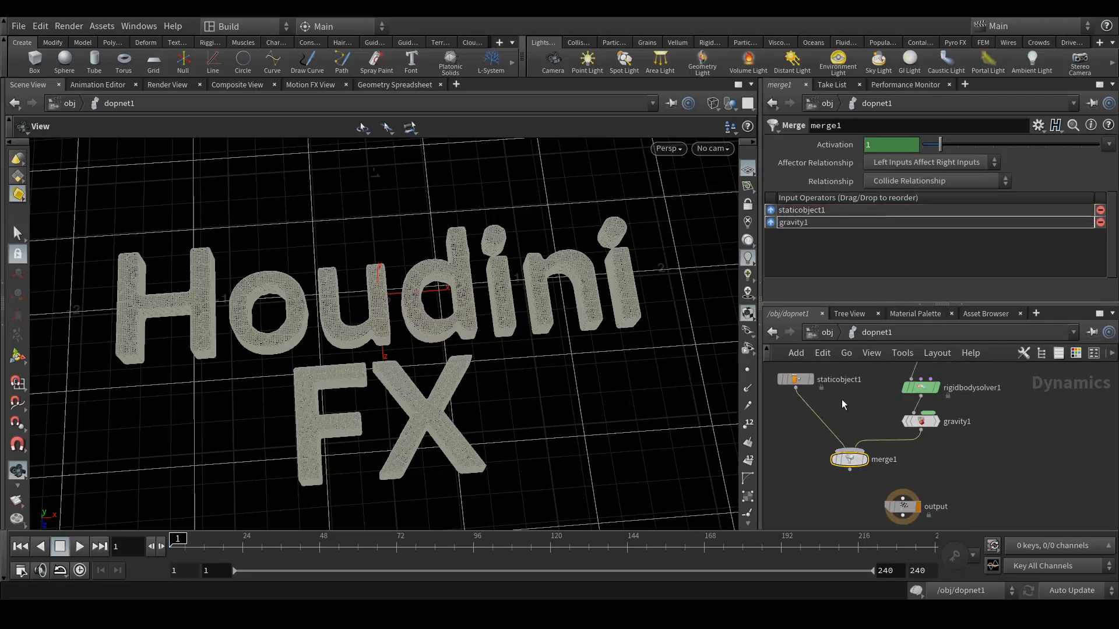
Set the Static Object's SOP Path to /obj/Coll_Ground/Coll_Ground.
{"action": "left_click", "coordinate": [793, 382]}
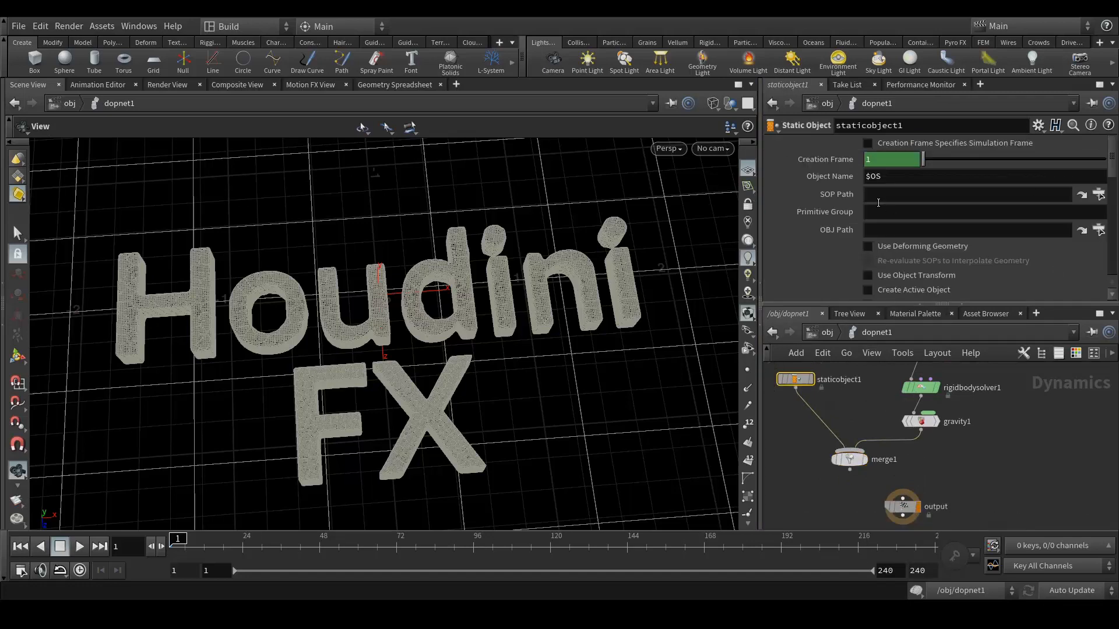
{"action": "left_click", "coordinate": [1098, 194]}
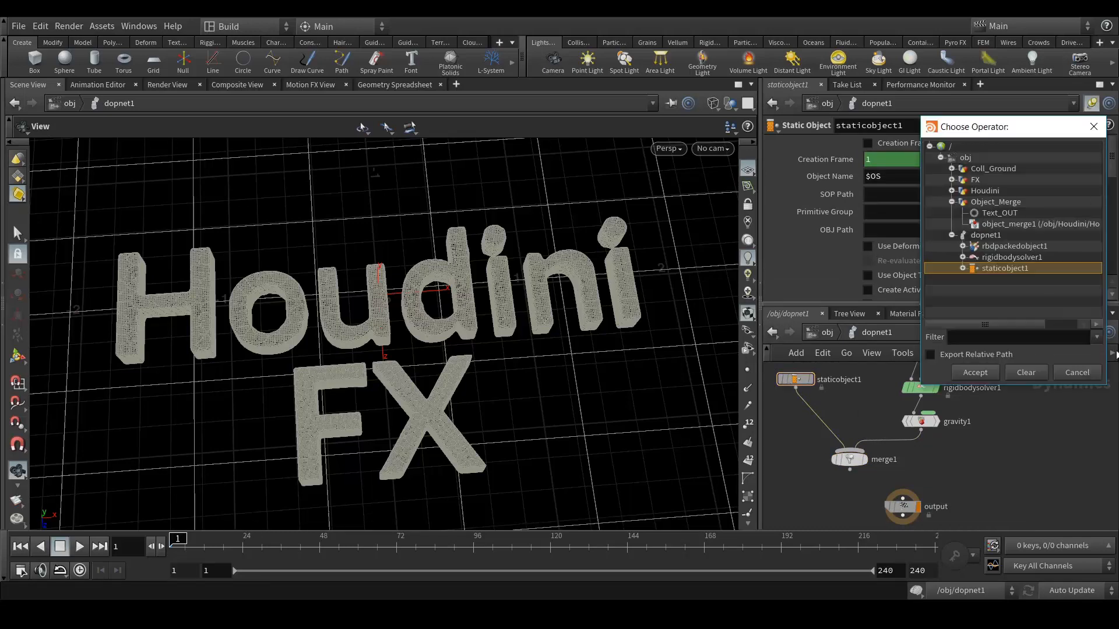
{"action": "left_click", "coordinate": [952, 169]}
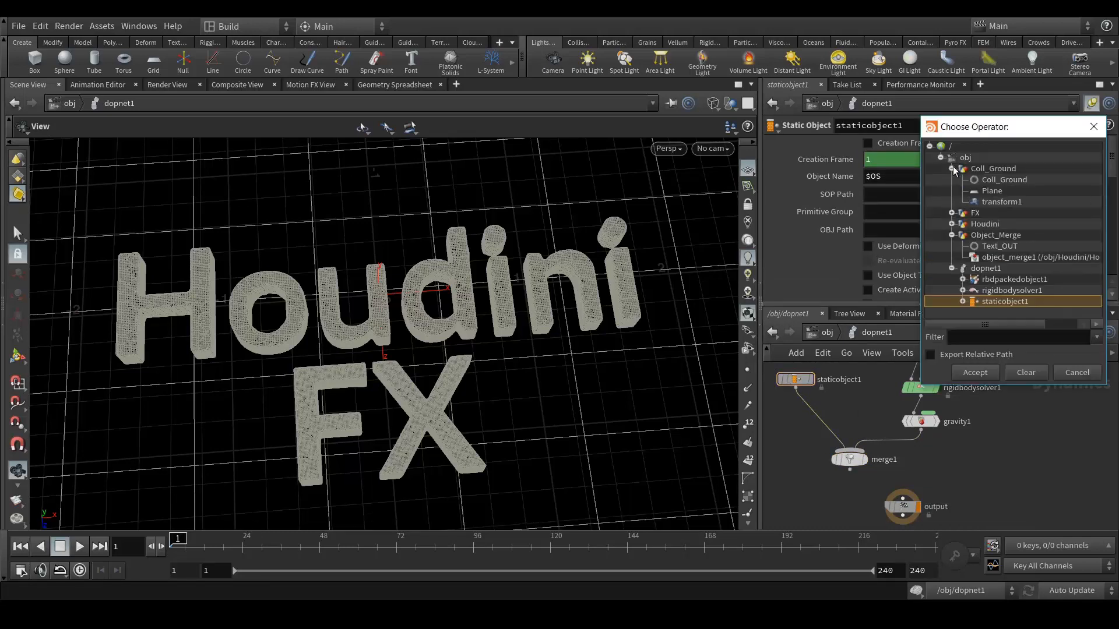
{"action": "double_click", "coordinate": [996, 185]}
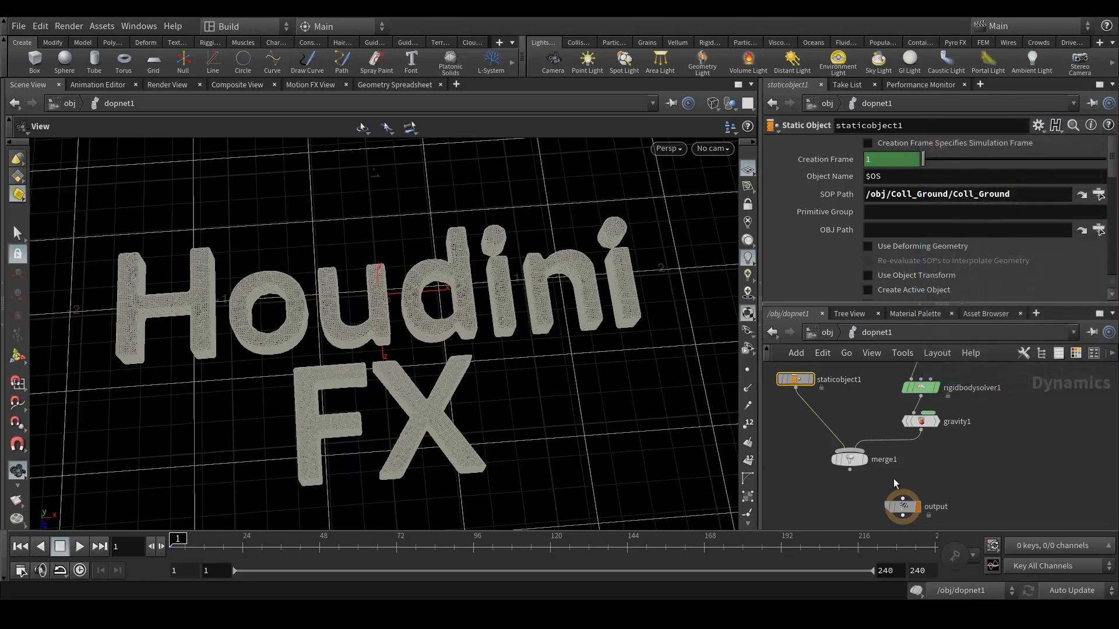
Connect the merge1 node to the network's output node.
{"action": "left_click_drag", "start_coordinate": [849, 471], "coordinate": [902, 494]}
{"action": "middle_click_drag", "start_coordinate": [924, 462], "coordinate": [954, 435]}
{"action": "left_click_drag", "start_coordinate": [388, 362], "coordinate": [487, 262]}
{"action": "middle_click_drag", "start_coordinate": [487, 262], "coordinate": [512, 298]}
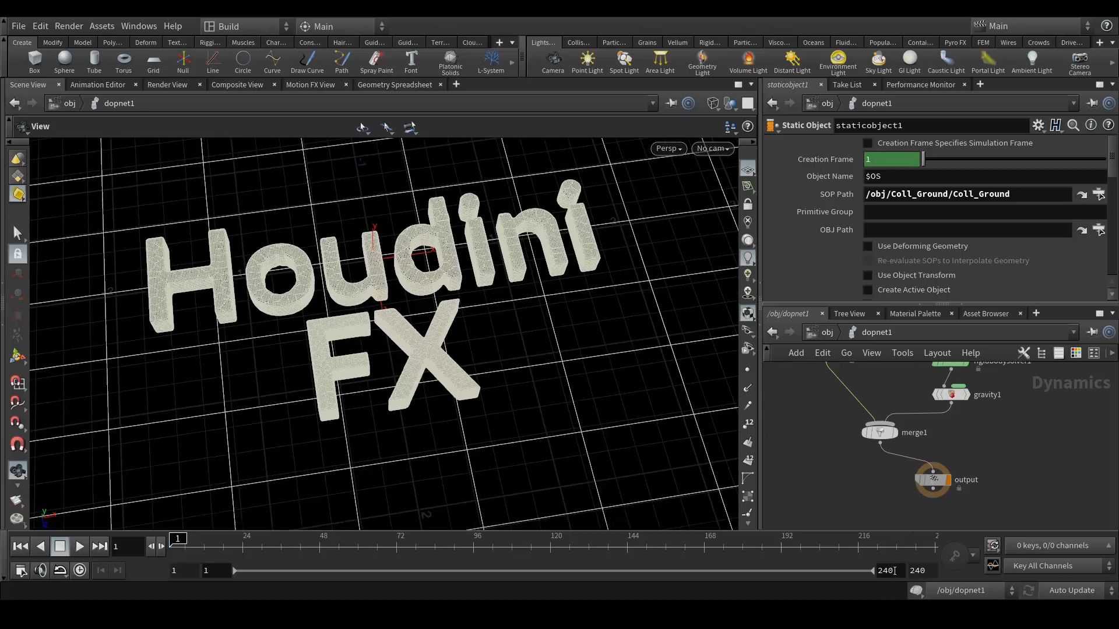
Set the timeline's end frame to 150.
{"action": "left_click_drag", "start_coordinate": [895, 571], "coordinate": [880, 571]}
{"action": "type", "text": "150"}
{"action": "key", "text": "Return"}
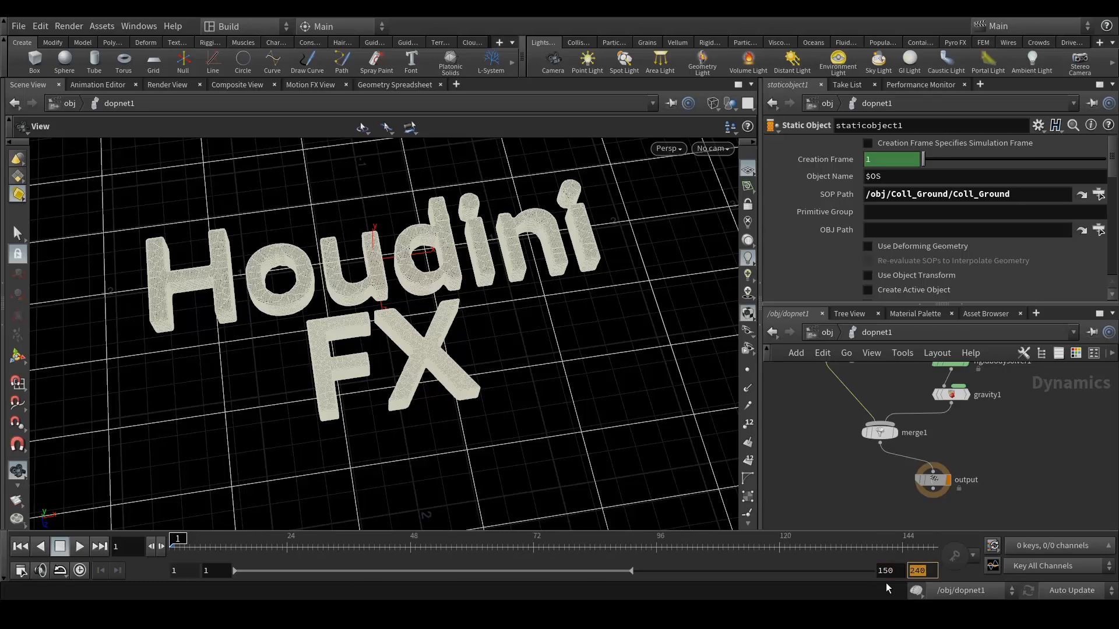
Save the scene file and switch the viewport from wireframe to shaded display.
{"action": "left_click_drag", "start_coordinate": [442, 311], "coordinate": [454, 330]}
{"action": "key", "text": "ctrl+s"}
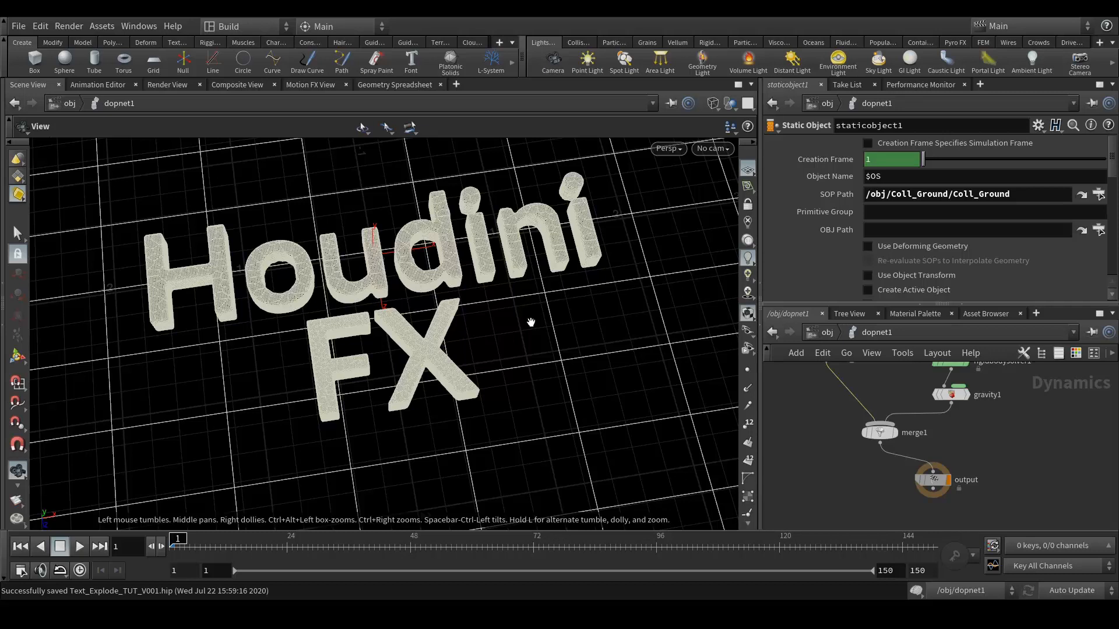
{"action": "key", "text": "w"}
{"action": "mouse_move", "coordinate": [490, 327]}
{"action": "left_mouse_down"}
{"action": "mouse_move", "coordinate": [392, 386]}
{"action": "mouse_move", "coordinate": [408, 350]}
{"action": "mouse_move", "coordinate": [407, 369]}
{"action": "mouse_move", "coordinate": [456, 335]}
{"action": "mouse_move", "coordinate": [457, 346]}
{"action": "left_mouse_up"}
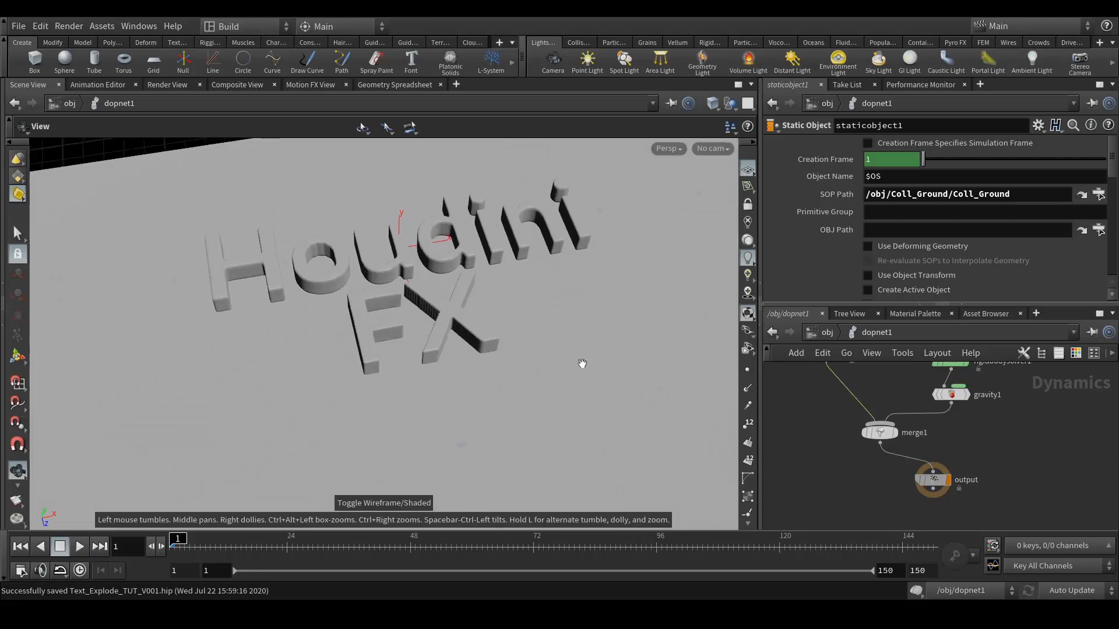
{"action": "key", "text": "ctrl+s"}
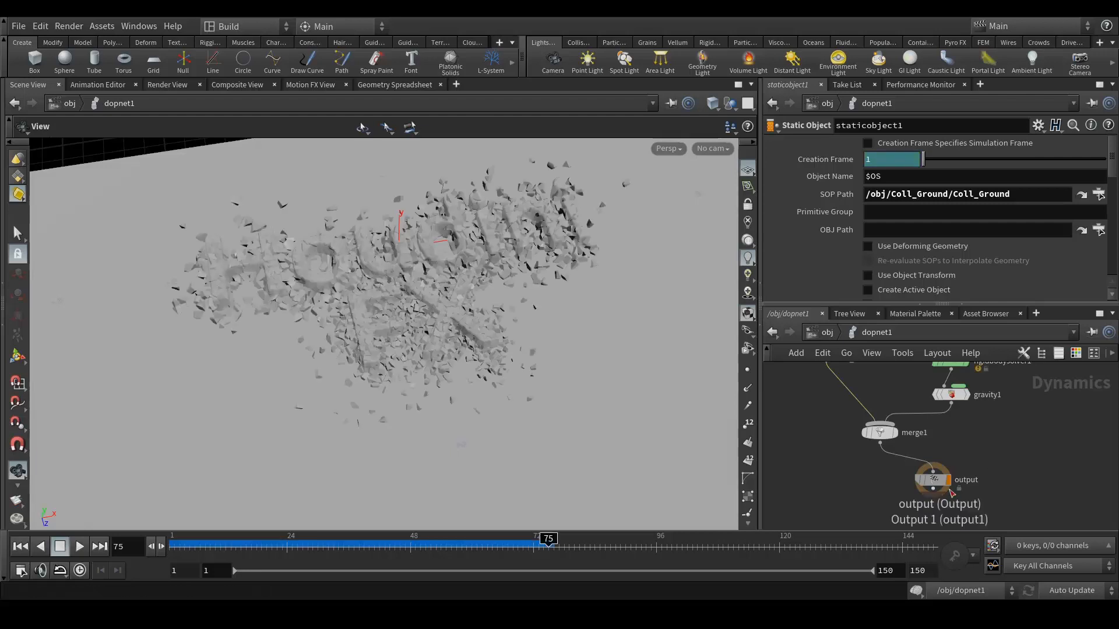
Set both the playback range end and the global end frame to 75.
{"action": "left_click", "coordinate": [879, 571]}
{"action": "type", "text": "75"}
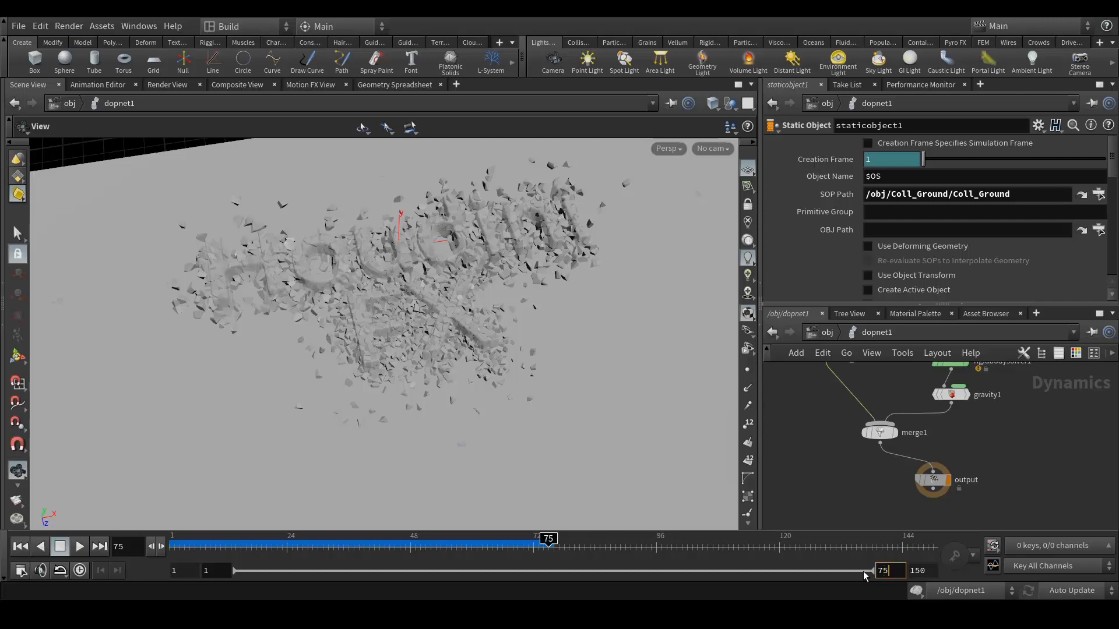
{"action": "key", "text": "Tab"}
{"action": "type", "text": "75"}
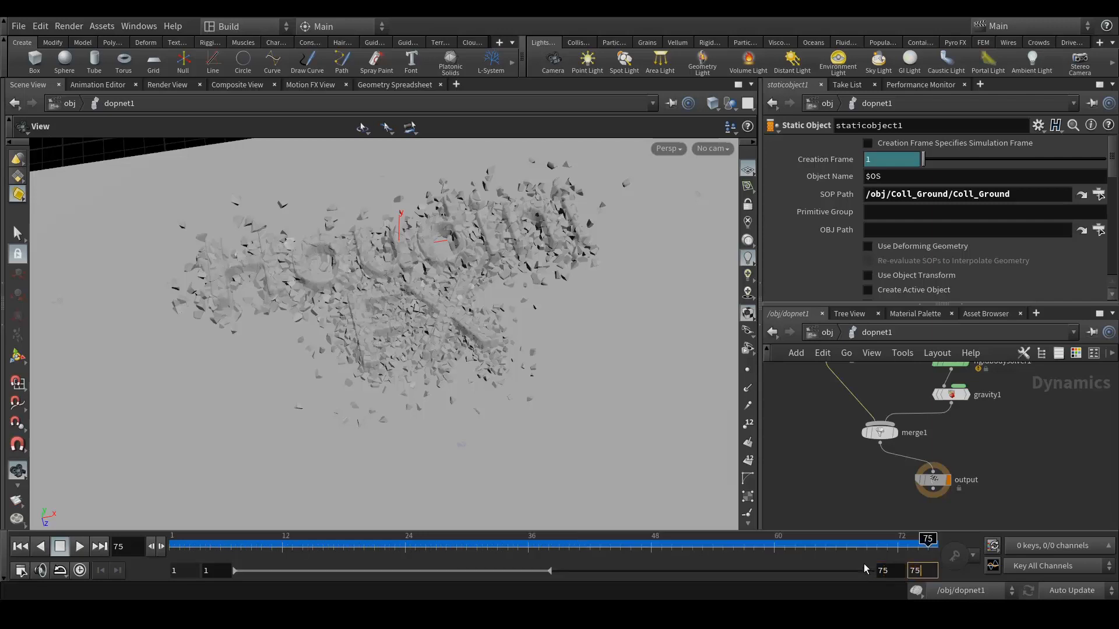
{"action": "key", "text": "Return"}
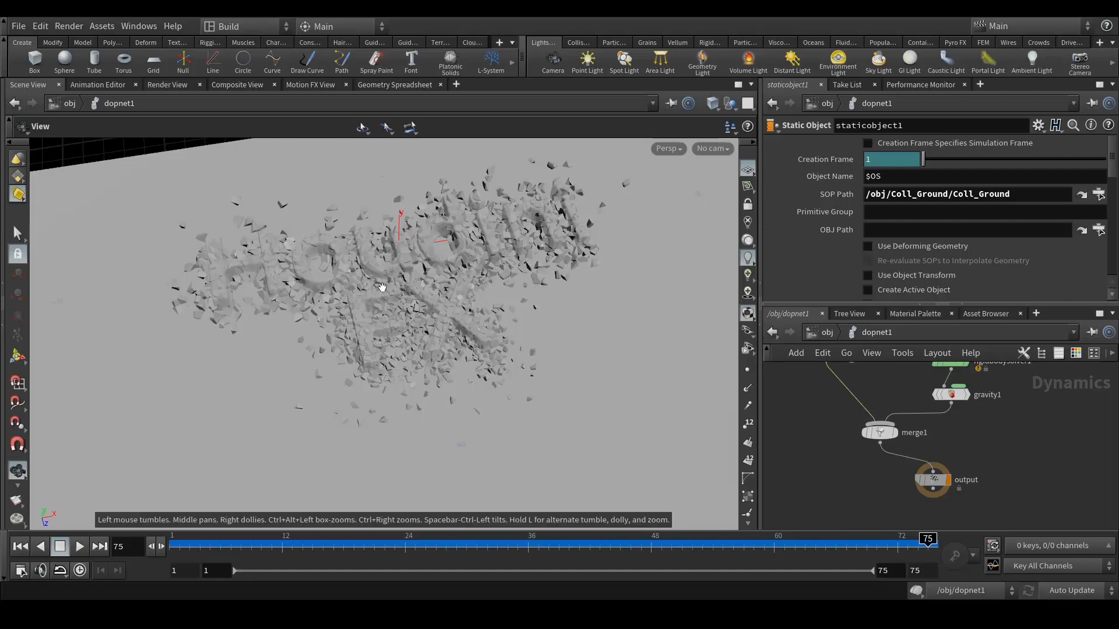
Go back up from the dopnet1 network to the object level.
{"action": "left_click", "coordinate": [826, 332]}
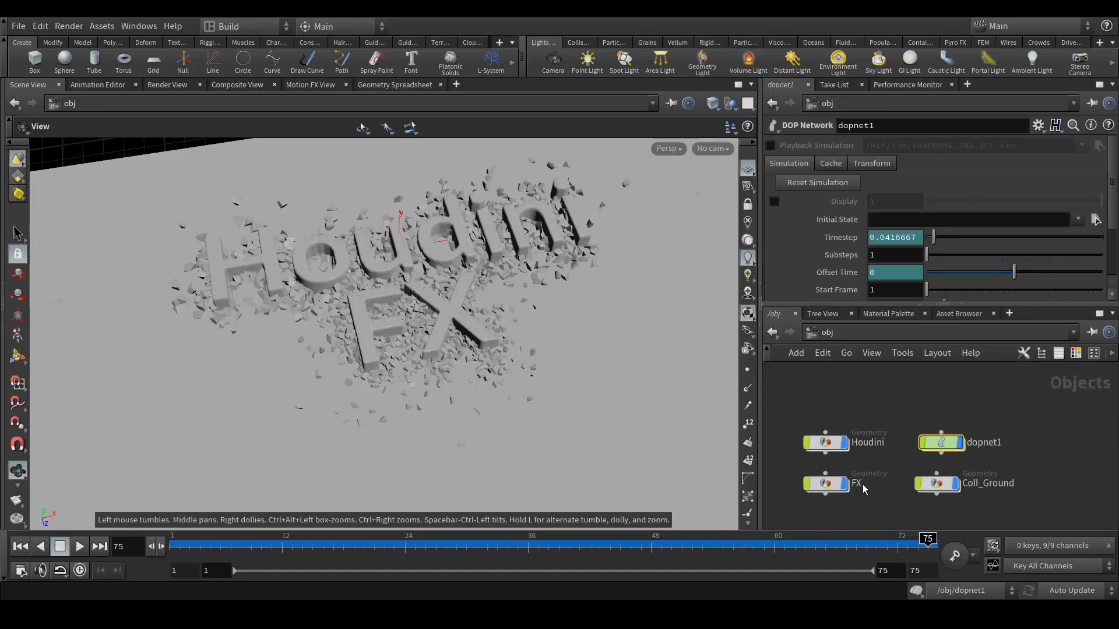
{"action": "double_click", "coordinate": [942, 445]}
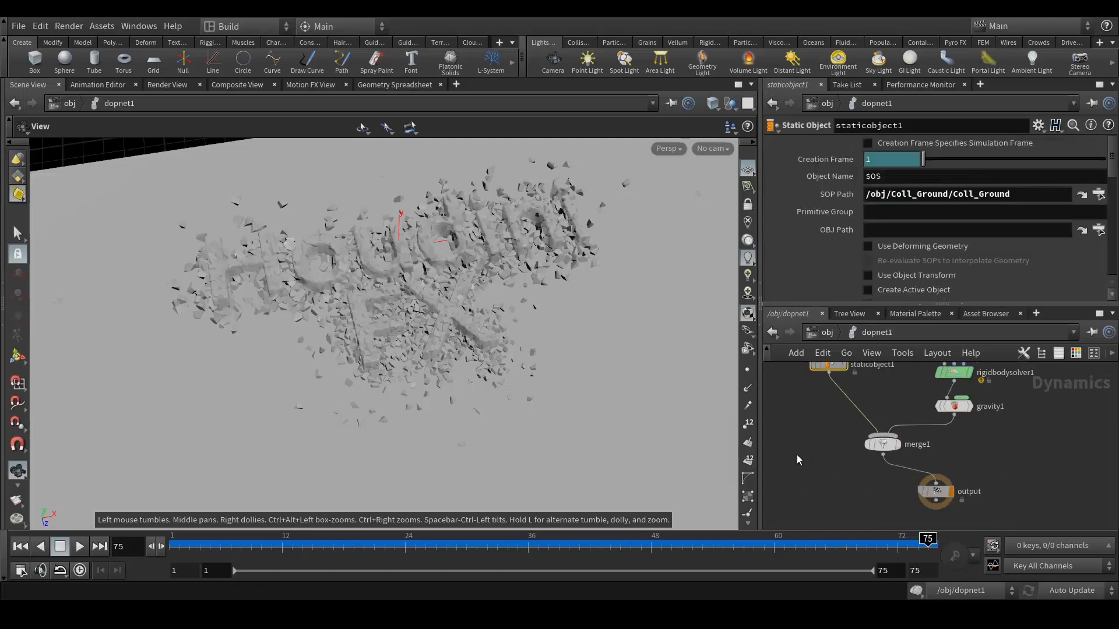
{"action": "left_click", "coordinate": [827, 332]}
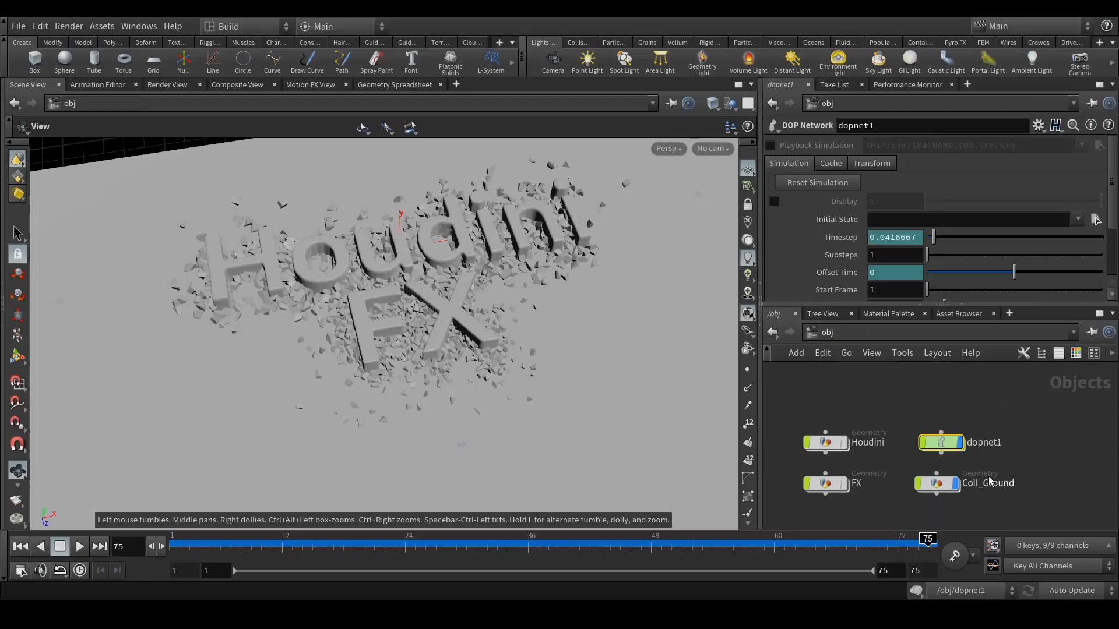
Open the dopnet1 network and examine the scattered letter fragments on the ground up close at frame 75.
{"action": "double_click", "coordinate": [942, 445]}
{"action": "scroll", "coordinate": [464, 332], "scroll_direction": "up", "scroll_amount": 10}
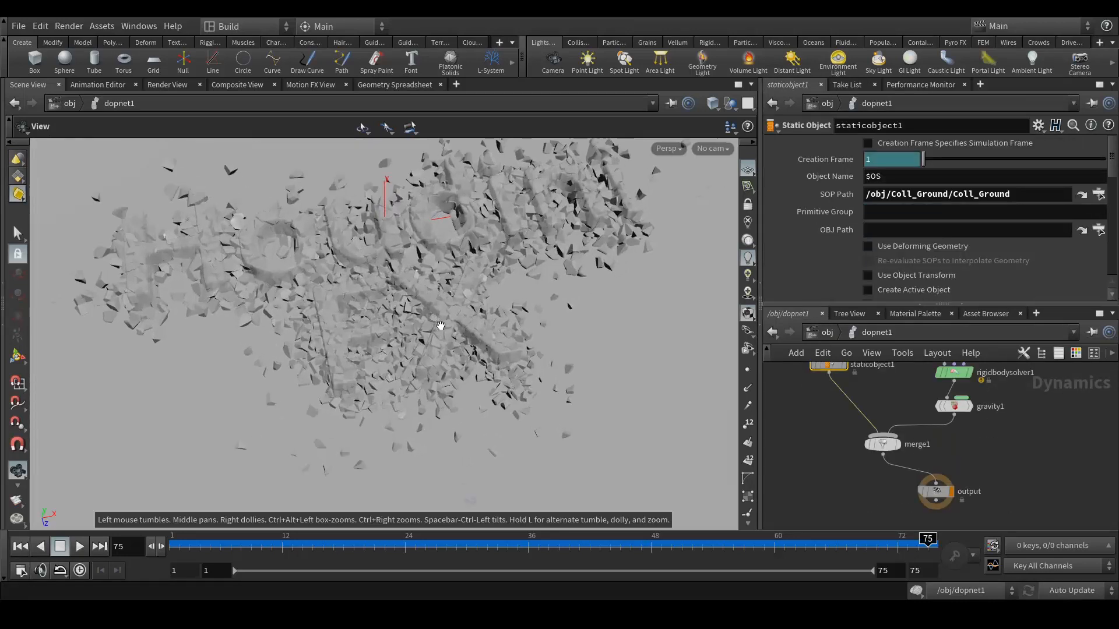
{"action": "scroll", "coordinate": [464, 331], "scroll_direction": "up", "scroll_amount": 3}
{"action": "mouse_move", "coordinate": [462, 327]}
{"action": "left_mouse_down"}
{"action": "mouse_move", "coordinate": [467, 222]}
{"action": "mouse_move", "coordinate": [465, 309]}
{"action": "left_mouse_up"}
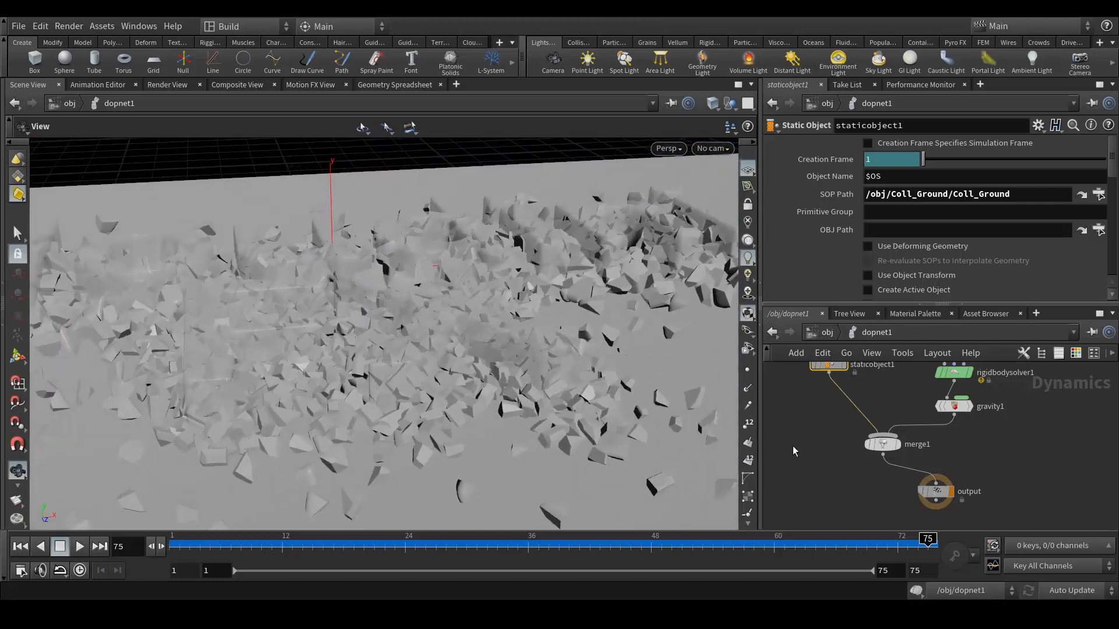
{"action": "scroll", "coordinate": [867, 428], "scroll_direction": "down", "scroll_amount": 3}
{"action": "scroll", "coordinate": [867, 428], "scroll_direction": "up", "scroll_amount": 3}
{"action": "middle_click_drag", "start_coordinate": [970, 479], "coordinate": [1032, 430]}
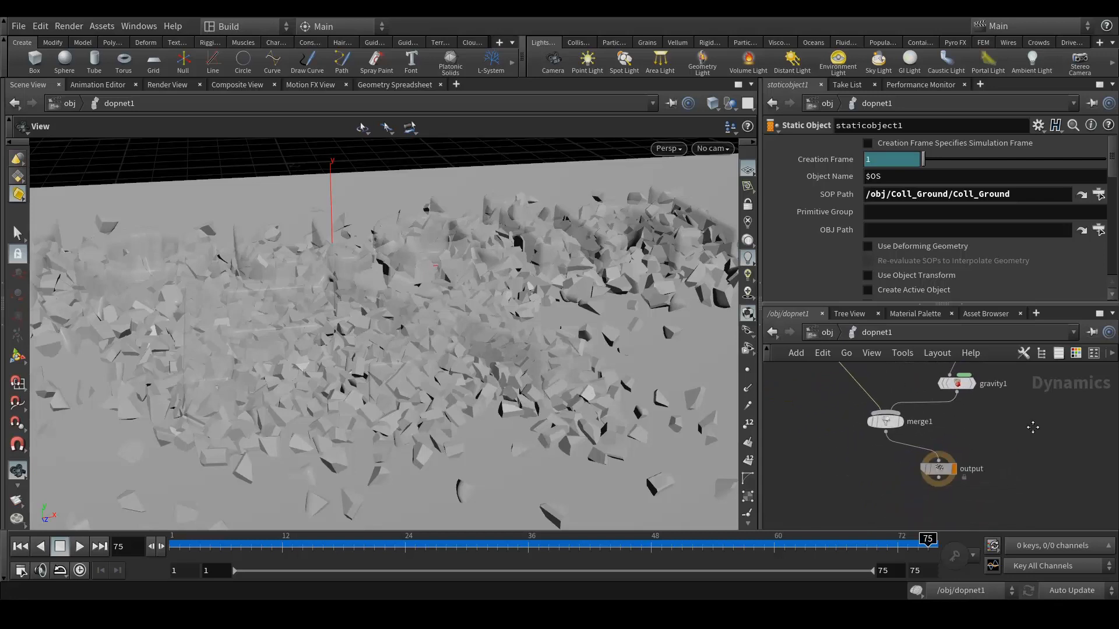
Inspect the breaking letters at frame 25, then return the simulation to frame 1.
{"action": "scroll", "coordinate": [991, 450], "scroll_direction": "up", "scroll_amount": 2}
{"action": "right_click_drag", "start_coordinate": [506, 325], "coordinate": [432, 297]}
{"action": "left_click_drag", "start_coordinate": [396, 316], "coordinate": [466, 361]}
{"action": "left_click_drag", "start_coordinate": [563, 545], "coordinate": [415, 537]}
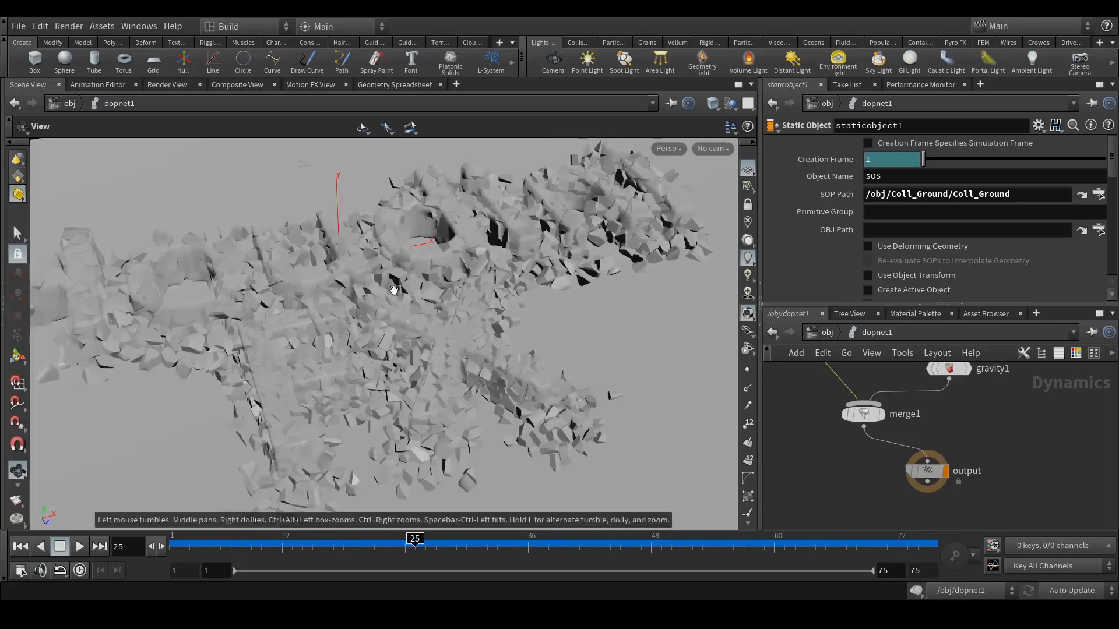
{"action": "left_click_drag", "start_coordinate": [394, 289], "coordinate": [394, 302]}
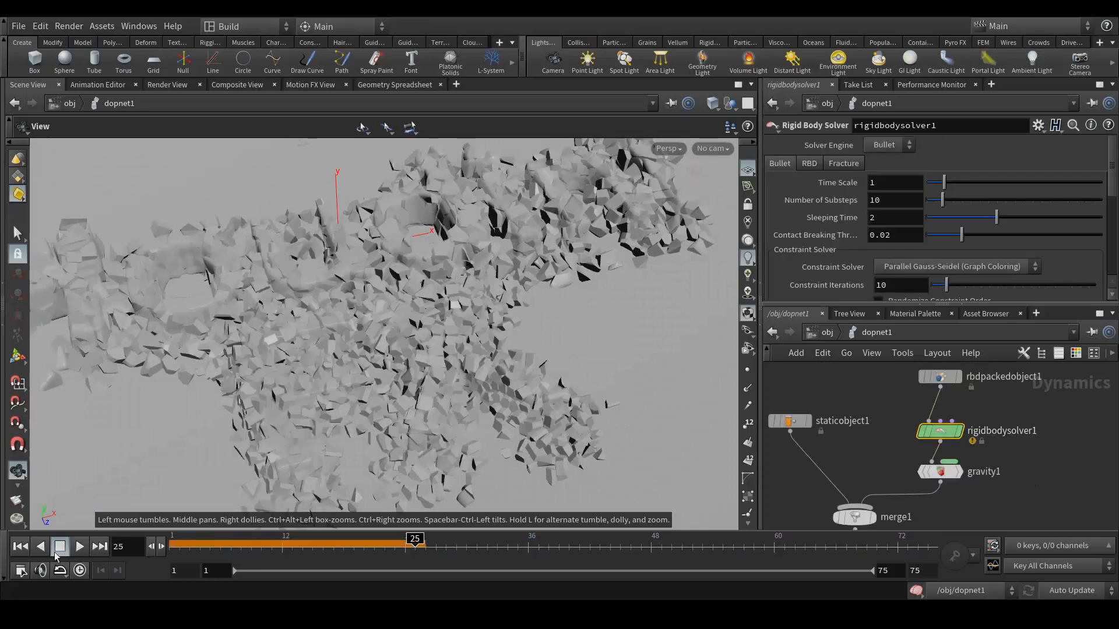
{"action": "left_click", "coordinate": [20, 546]}
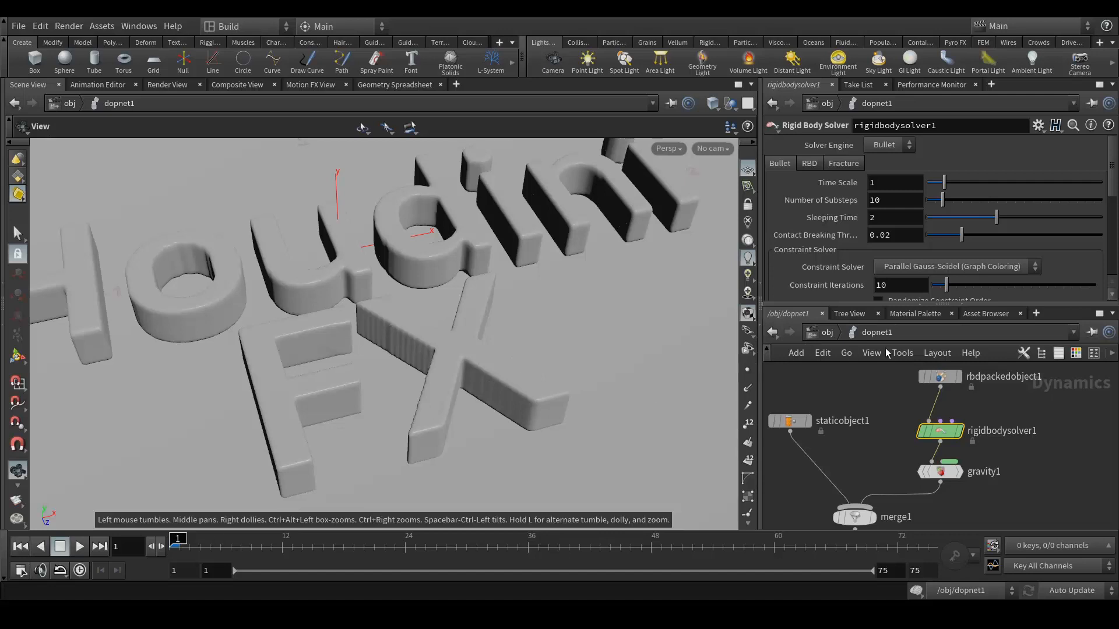
Turn off the display of Coll_Ground at the object level and reopen the dopnet1 network.
{"action": "left_click", "coordinate": [822, 337]}
{"action": "scroll", "coordinate": [1031, 446], "scroll_direction": "up", "scroll_amount": 3}
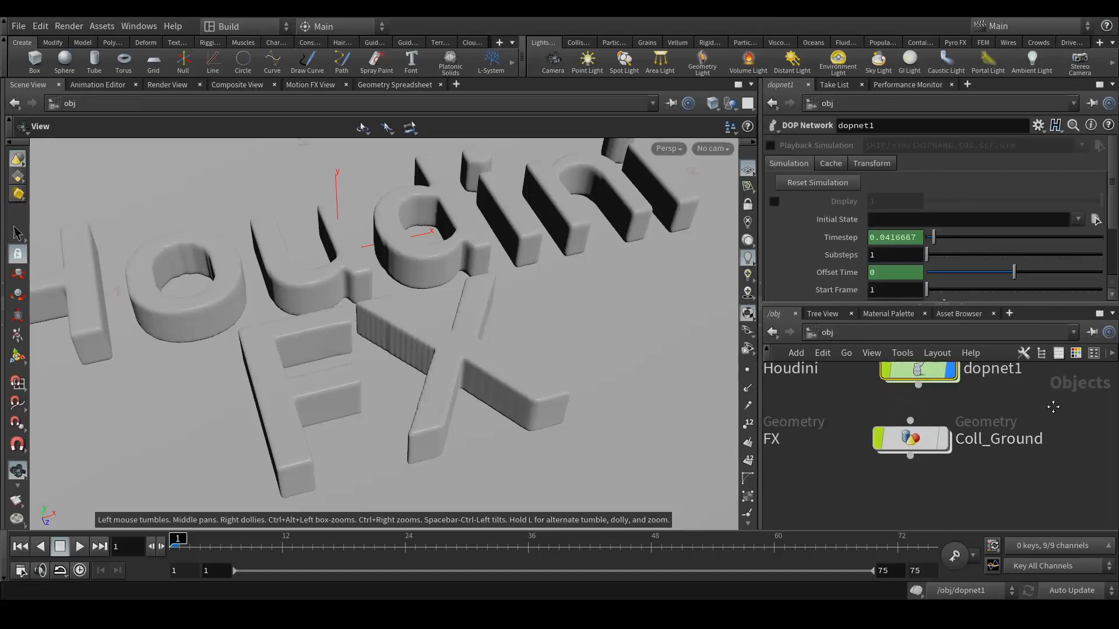
{"action": "scroll", "coordinate": [1006, 451], "scroll_direction": "down", "scroll_amount": 1}
{"action": "middle_click_drag", "start_coordinate": [1009, 474], "coordinate": [999, 396]}
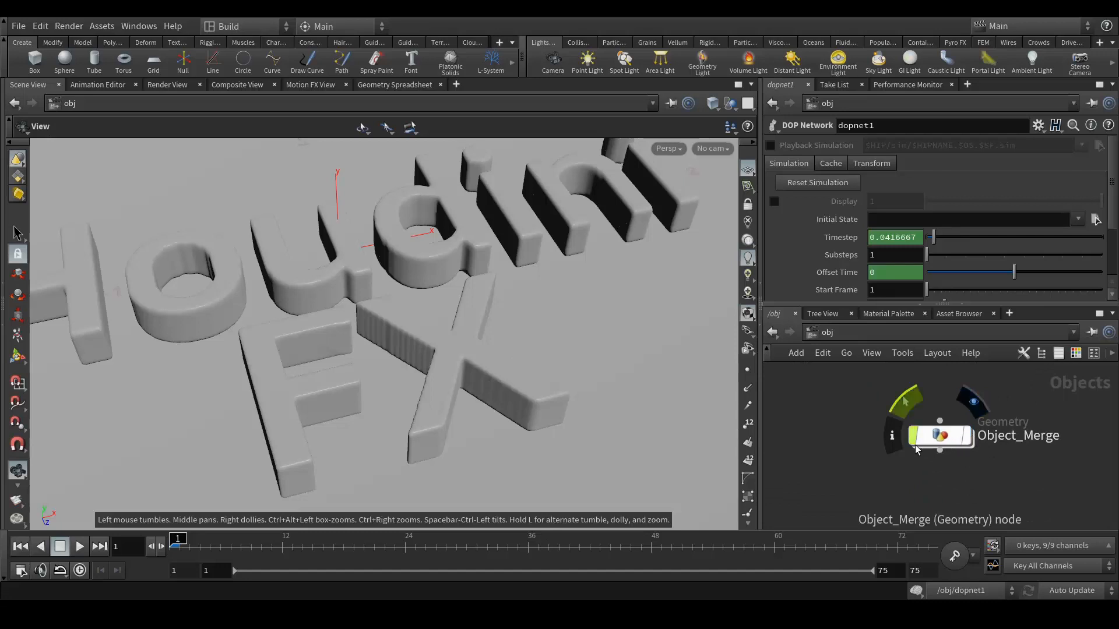
{"action": "mouse_move", "coordinate": [1024, 403]}
{"action": "middle_mouse_down"}
{"action": "mouse_move", "coordinate": [1013, 491]}
{"action": "mouse_move", "coordinate": [1027, 482]}
{"action": "mouse_move", "coordinate": [1026, 402]}
{"action": "middle_mouse_up"}
{"action": "middle_click_drag", "start_coordinate": [1059, 501], "coordinate": [1040, 529]}
{"action": "scroll", "coordinate": [927, 431], "scroll_direction": "up", "scroll_amount": 3}
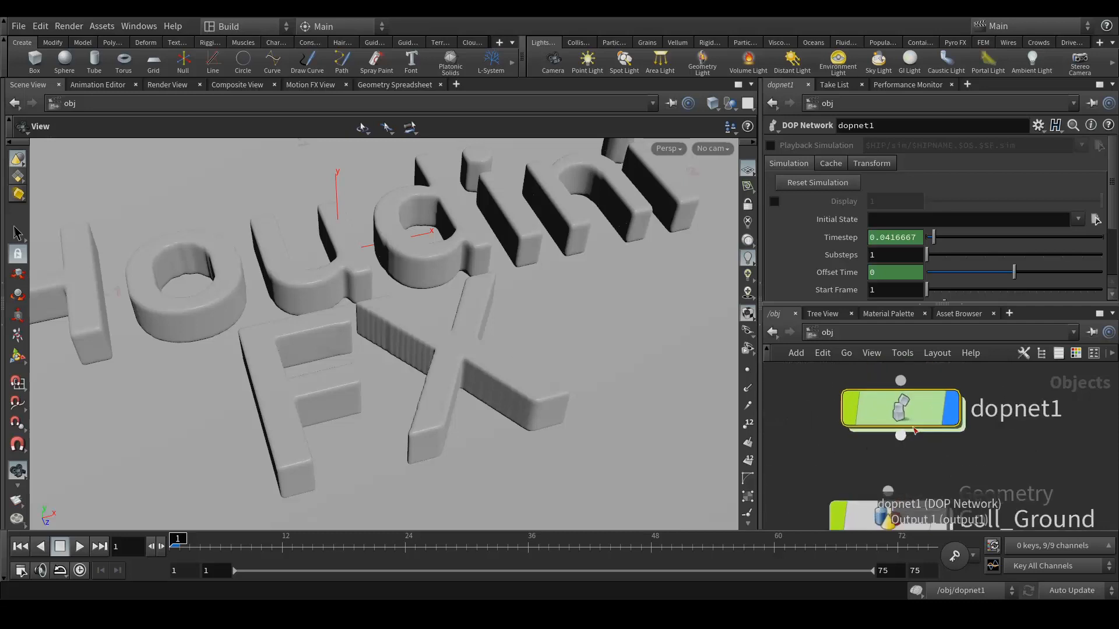
{"action": "double_click", "coordinate": [902, 411]}
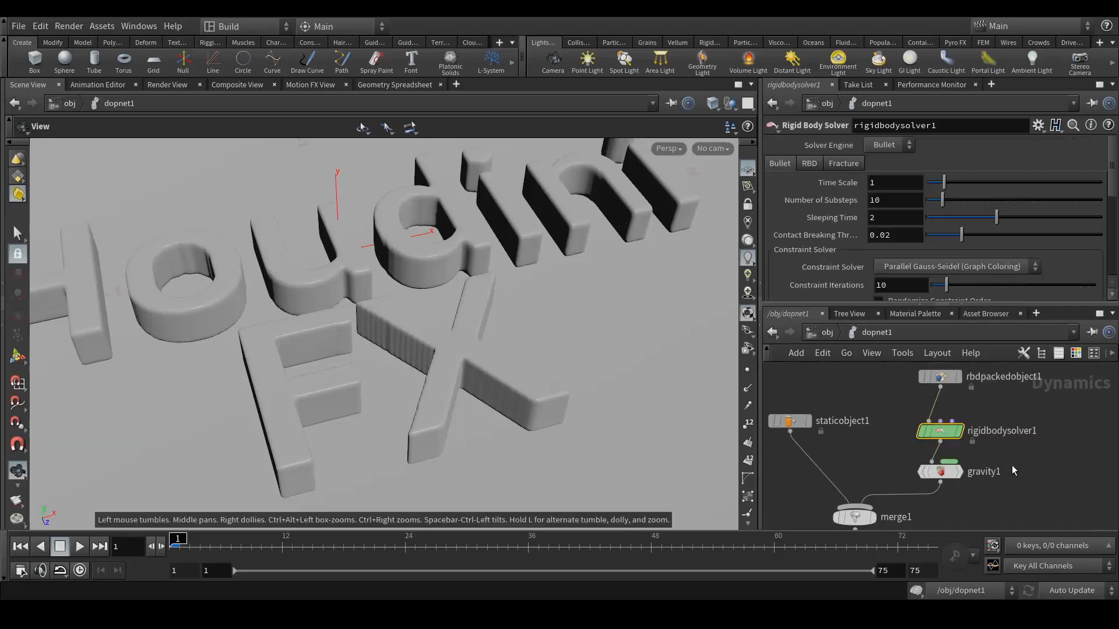
Select all nodes in the dopnet1 network and lay them out automatically.
{"action": "middle_click_drag", "start_coordinate": [1041, 476], "coordinate": [1056, 440]}
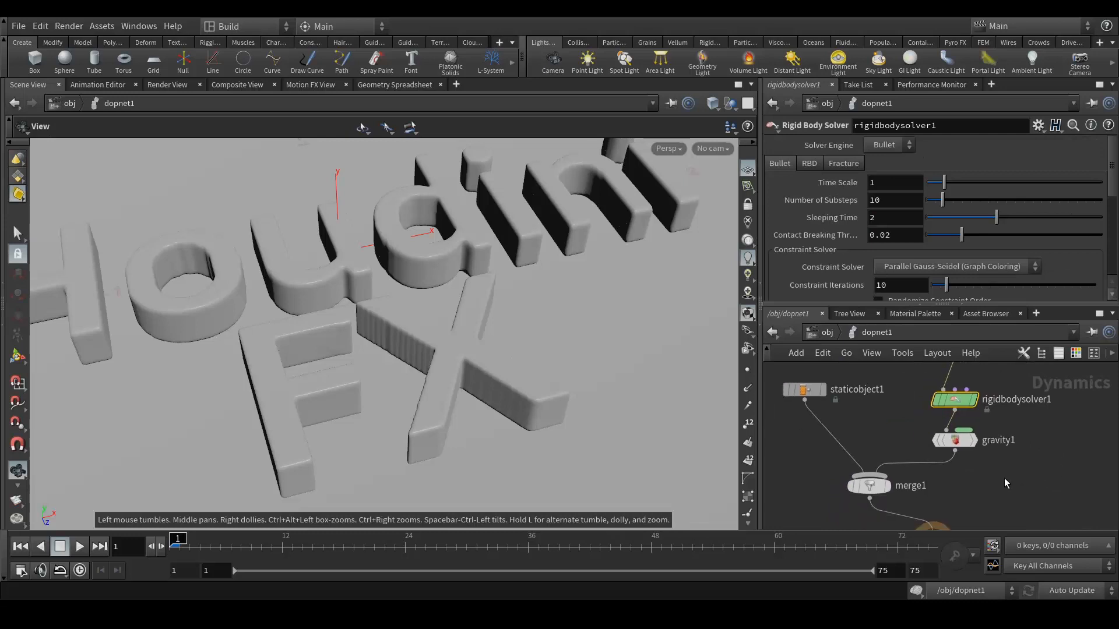
{"action": "scroll", "coordinate": [858, 415], "scroll_direction": "down", "scroll_amount": 3}
{"action": "scroll", "coordinate": [875, 470], "scroll_direction": "down", "scroll_amount": 2}
{"action": "left_click_drag", "start_coordinate": [987, 394], "coordinate": [814, 504]}
{"action": "key", "text": "l"}
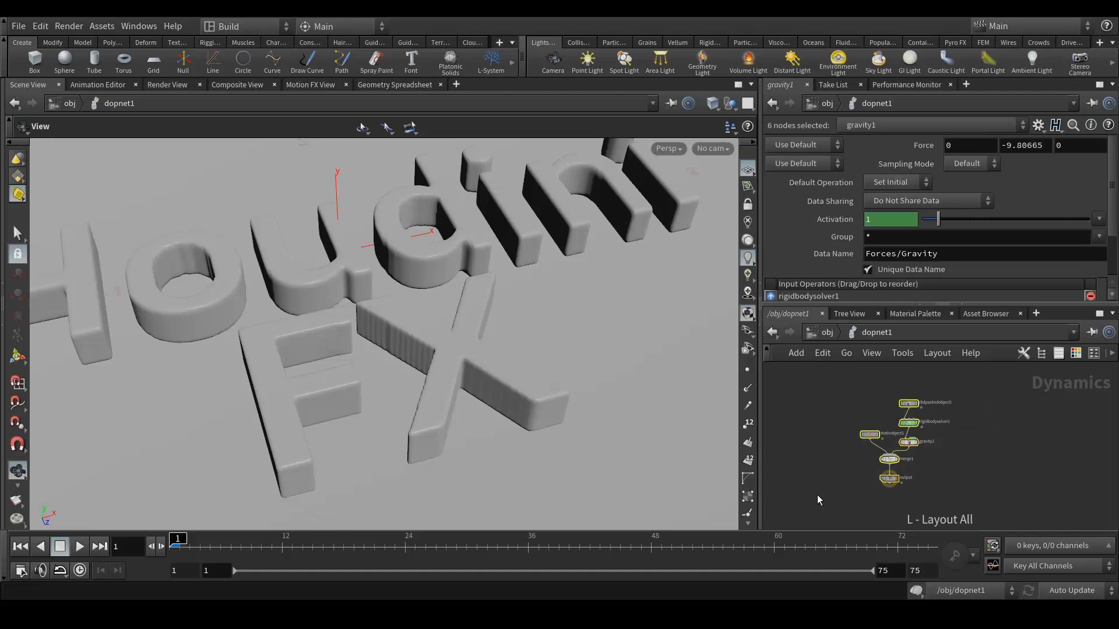
{"action": "left_click", "coordinate": [971, 469]}
{"action": "scroll", "coordinate": [922, 479], "scroll_direction": "up", "scroll_amount": 3}
{"action": "scroll", "coordinate": [921, 479], "scroll_direction": "down", "scroll_amount": 2}
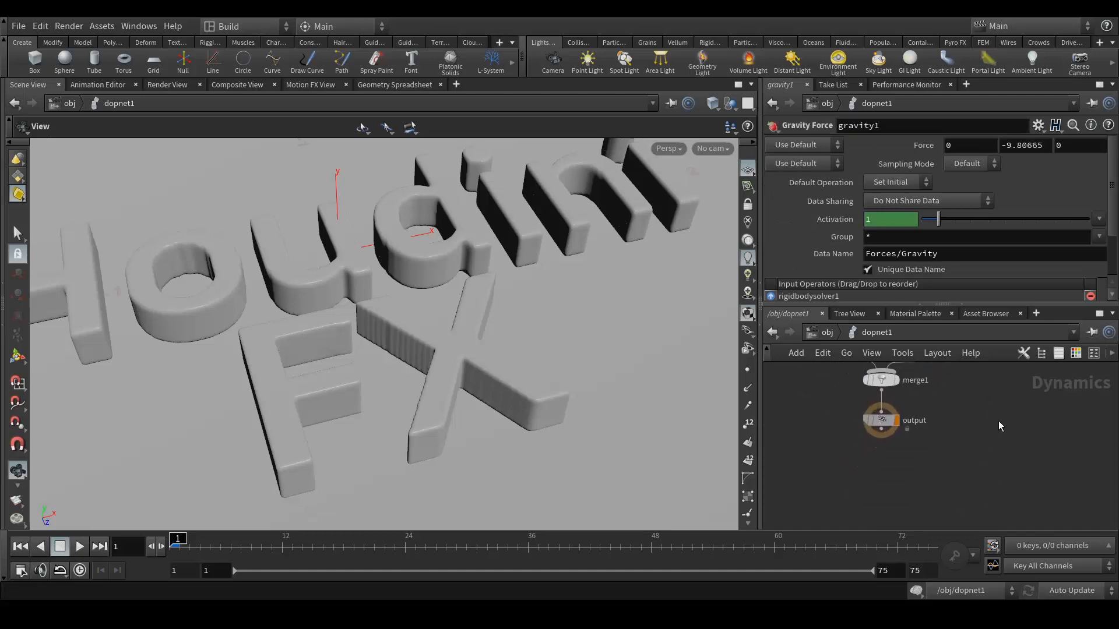
Add a Fan Force node to the dopnet1 network.
{"action": "left_click", "coordinate": [874, 402]}
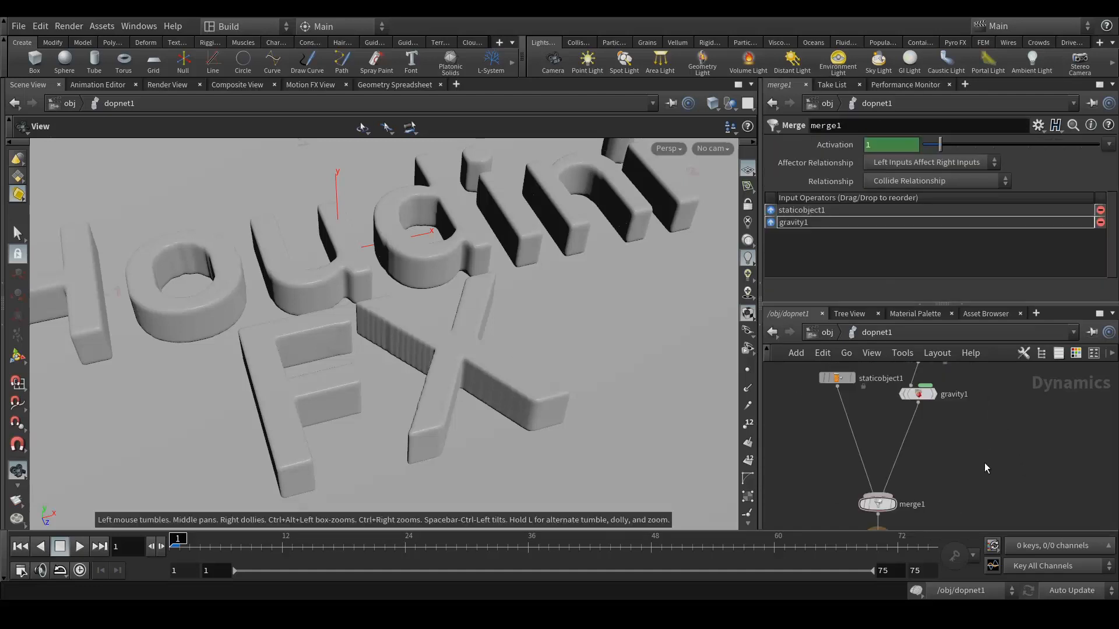
{"action": "key", "text": "Tab"}
{"action": "type", "text": "fa"}
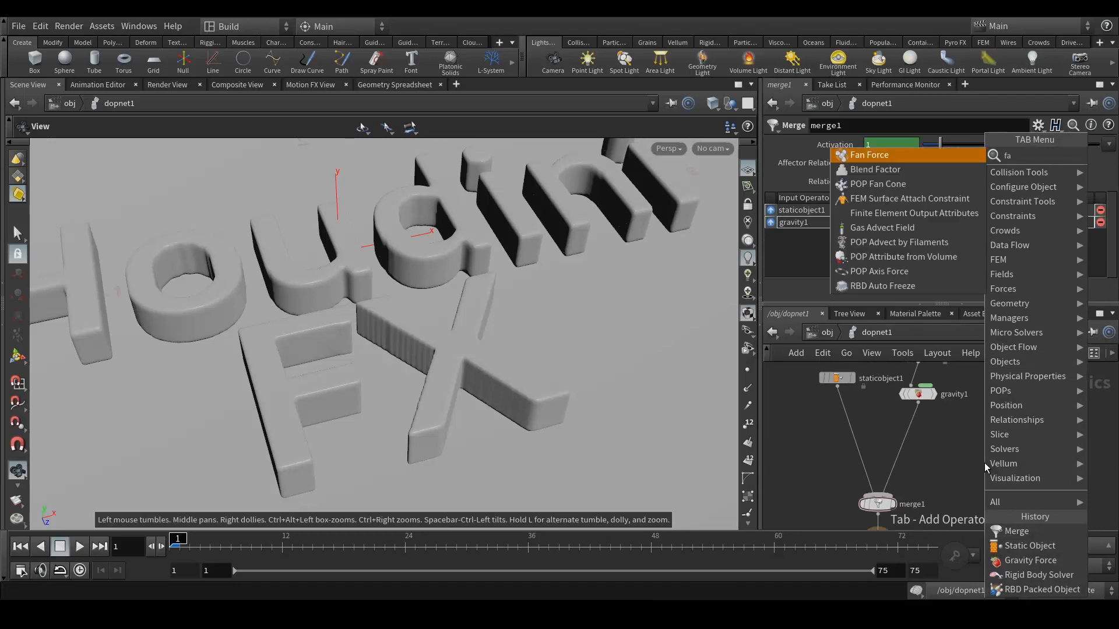
Add a Fan Force node and insert it on the connection between gravity1 and merge1.
{"action": "type", "text": "n"}
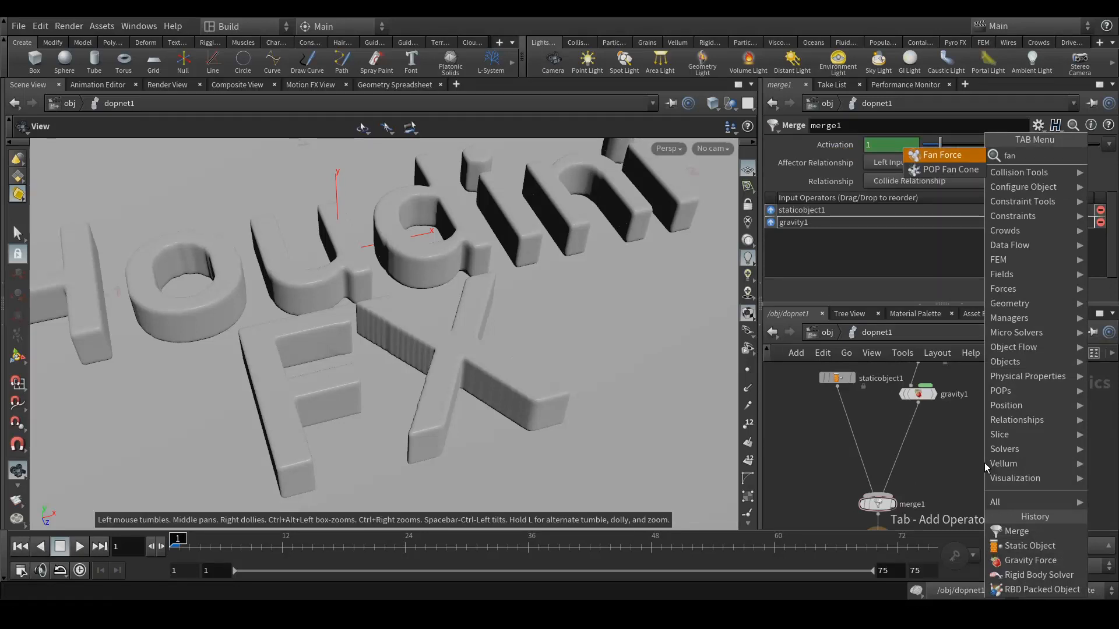
{"action": "key", "text": "Return"}
{"action": "left_click", "coordinate": [984, 462]}
{"action": "scroll", "coordinate": [967, 461], "scroll_direction": "up", "scroll_amount": 3}
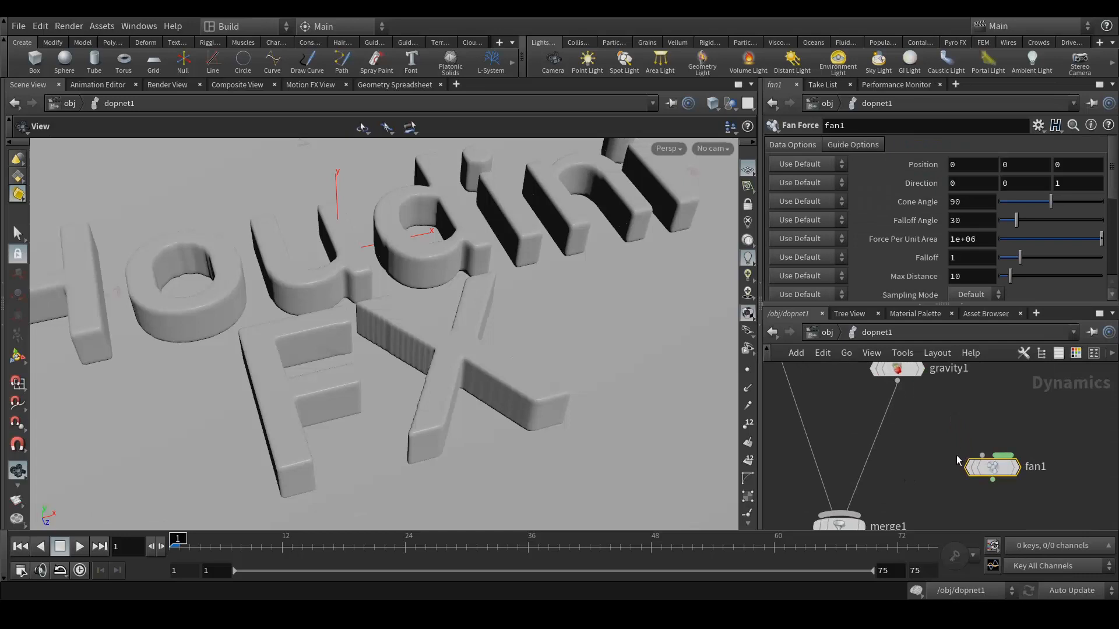
{"action": "middle_click_drag", "start_coordinate": [956, 417], "coordinate": [975, 409]}
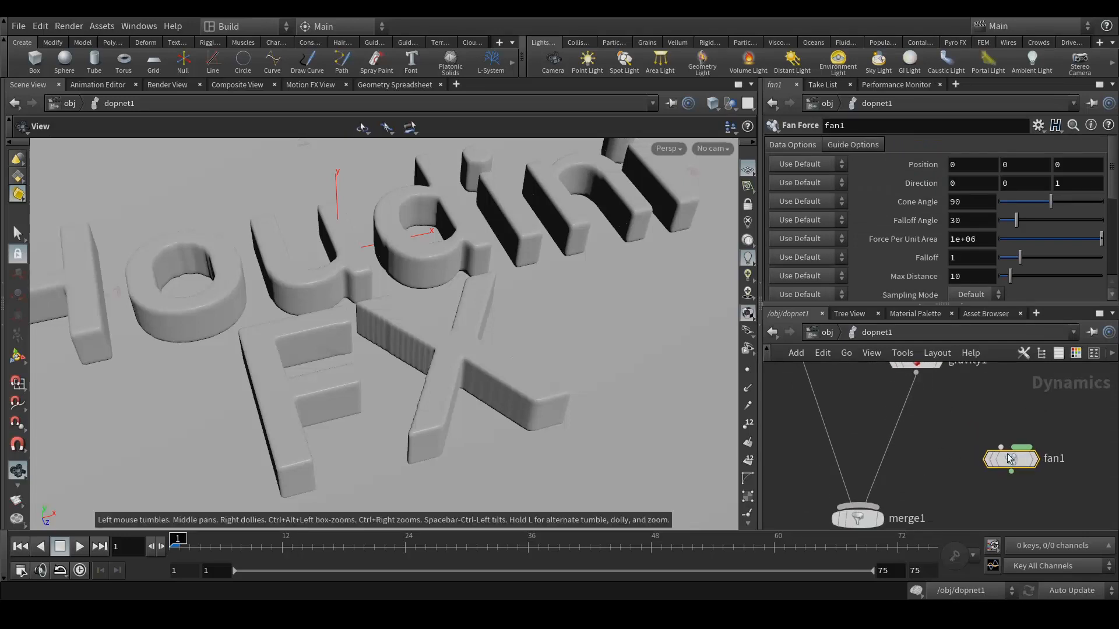
{"action": "left_click_drag", "start_coordinate": [1011, 460], "coordinate": [894, 447]}
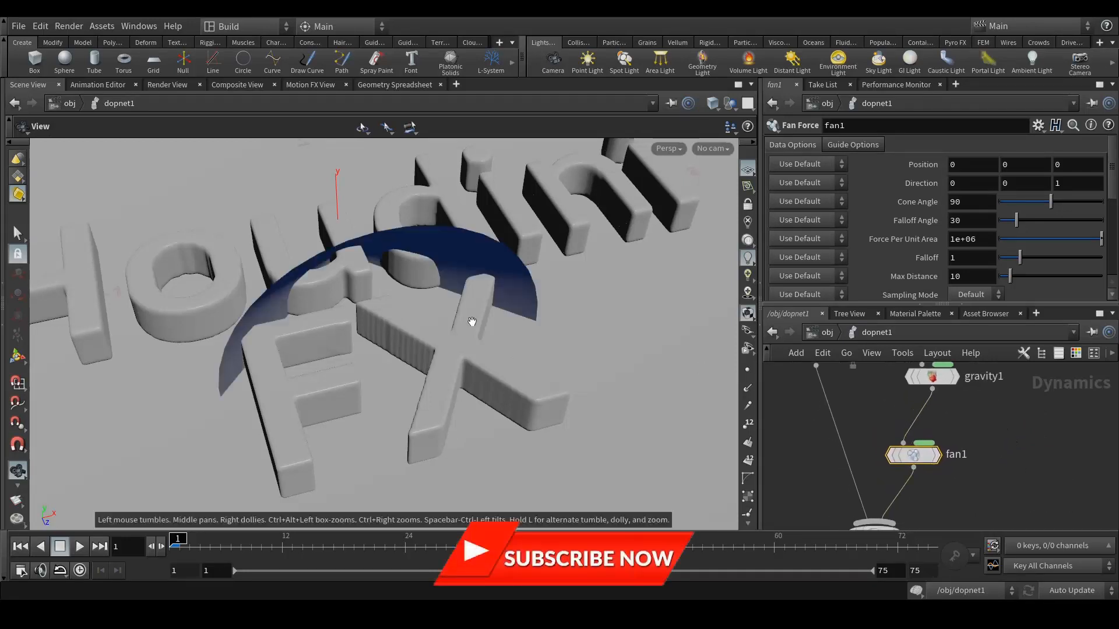
Switch the viewport to wireframe display so the fan guide can be seen around the Houdini FX text.
{"action": "mouse_move", "coordinate": [425, 279]}
{"action": "left_mouse_down"}
{"action": "mouse_move", "coordinate": [428, 223]}
{"action": "mouse_move", "coordinate": [424, 259]}
{"action": "left_mouse_up"}
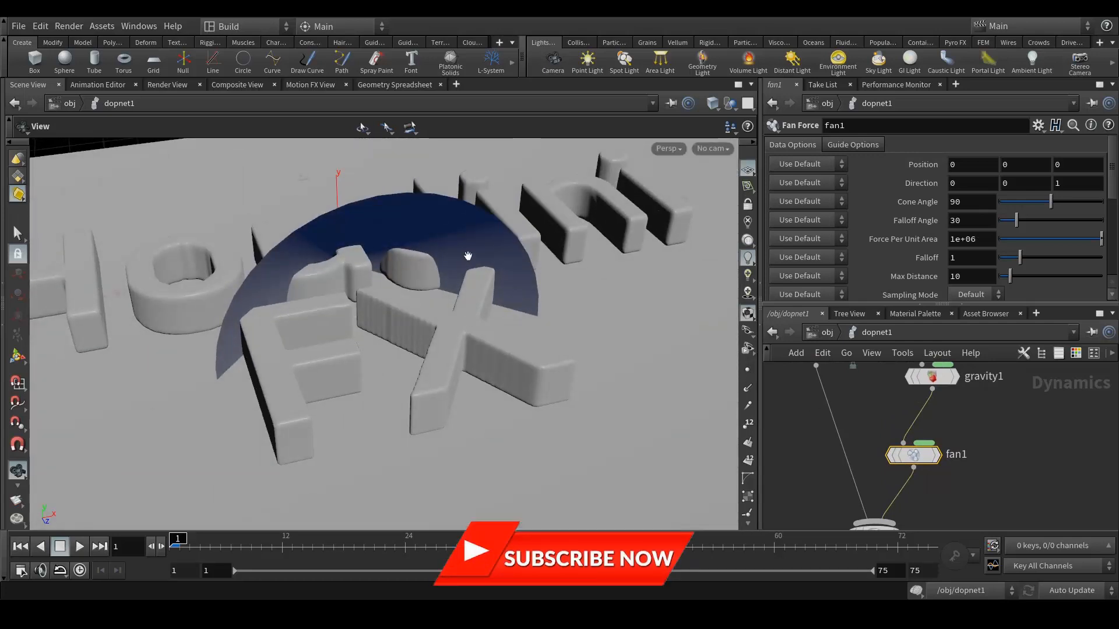
{"action": "key", "text": "w"}
{"action": "mouse_move", "coordinate": [468, 255]}
{"action": "left_mouse_down"}
{"action": "mouse_move", "coordinate": [395, 252]}
{"action": "mouse_move", "coordinate": [442, 236]}
{"action": "mouse_move", "coordinate": [417, 234]}
{"action": "mouse_move", "coordinate": [424, 247]}
{"action": "mouse_move", "coordinate": [392, 278]}
{"action": "mouse_move", "coordinate": [443, 298]}
{"action": "mouse_move", "coordinate": [430, 282]}
{"action": "left_mouse_up"}
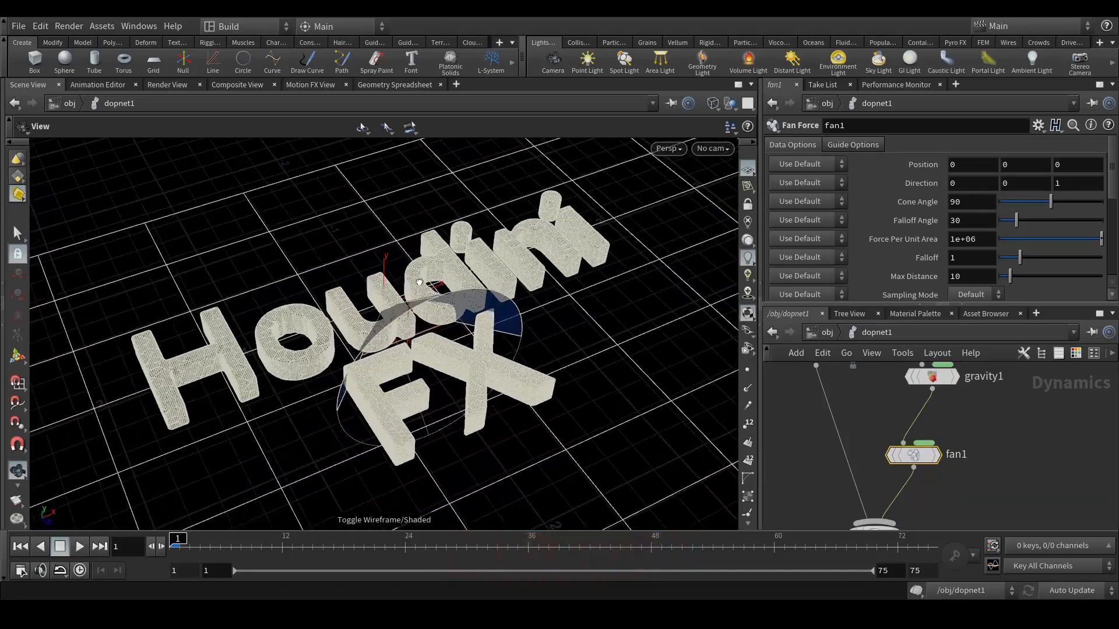
Disable the simulation and set the fan's Position to -5 in Y and 1 in Z.
{"action": "left_click", "coordinate": [916, 592]}
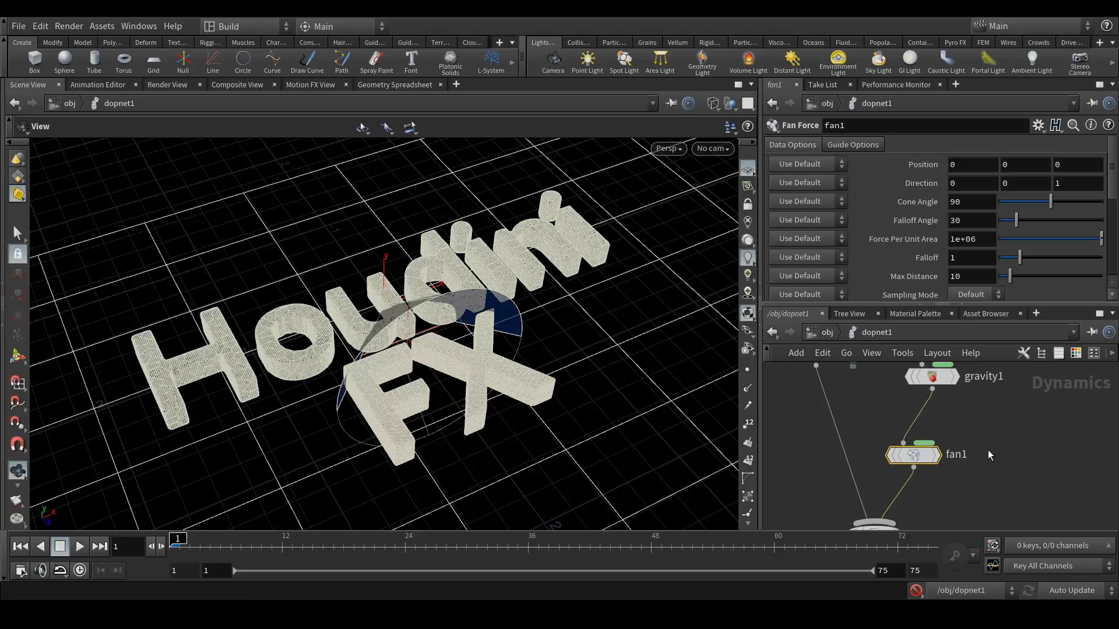
{"action": "middle_click_drag", "start_coordinate": [1008, 411], "coordinate": [1011, 436]}
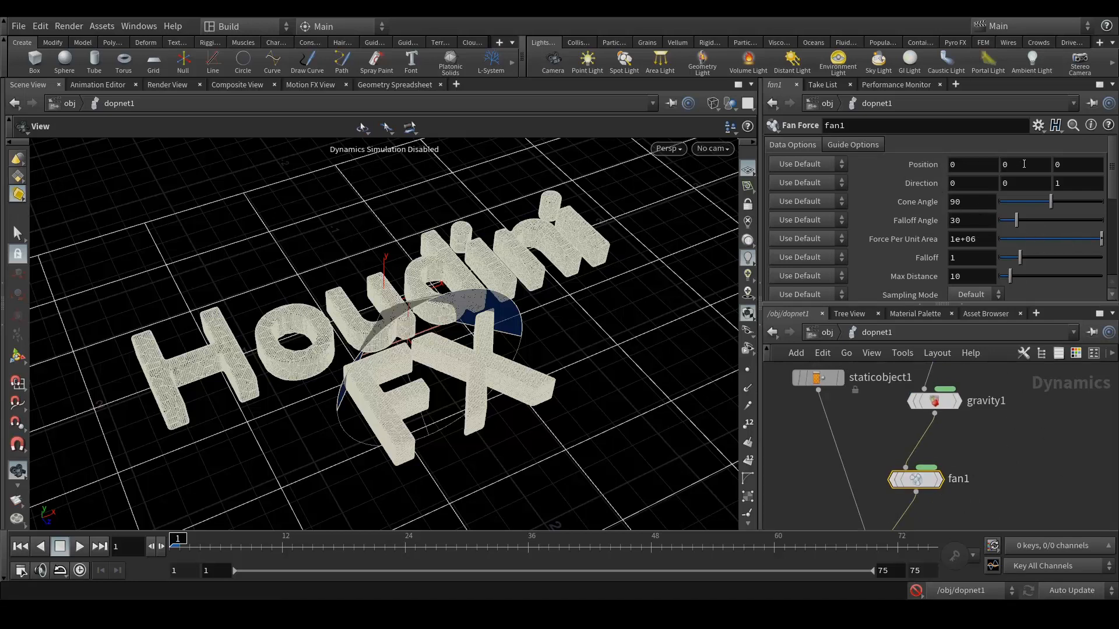
{"action": "left_click", "coordinate": [1002, 165]}
{"action": "left_click", "coordinate": [1018, 166]}
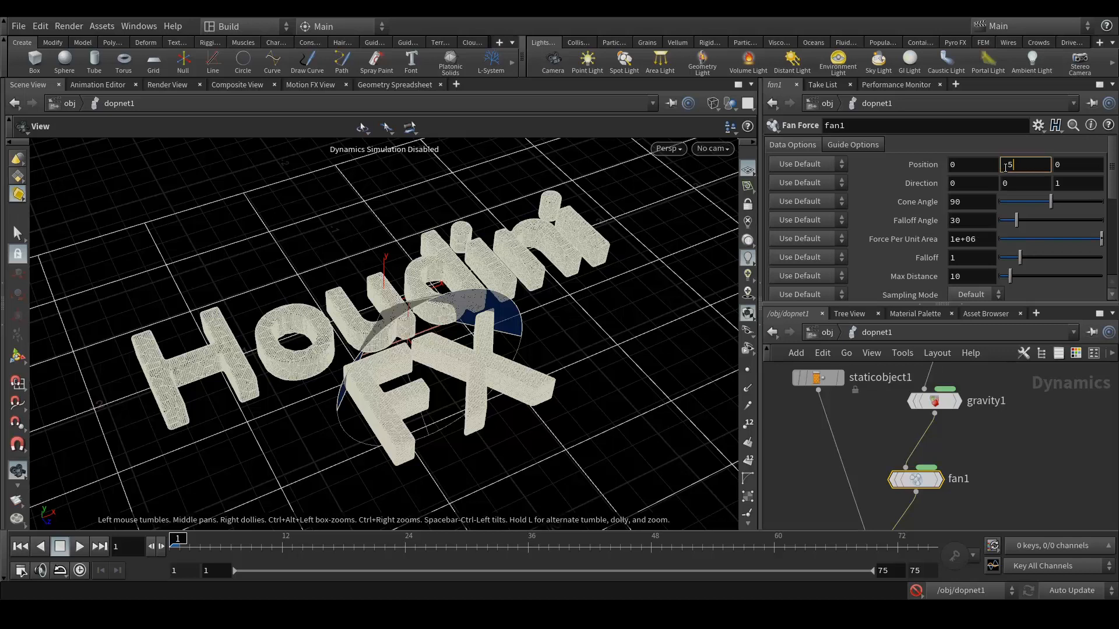
{"action": "key", "text": "Tab"}
{"action": "type", "text": "1"}
{"action": "key", "text": "Return"}
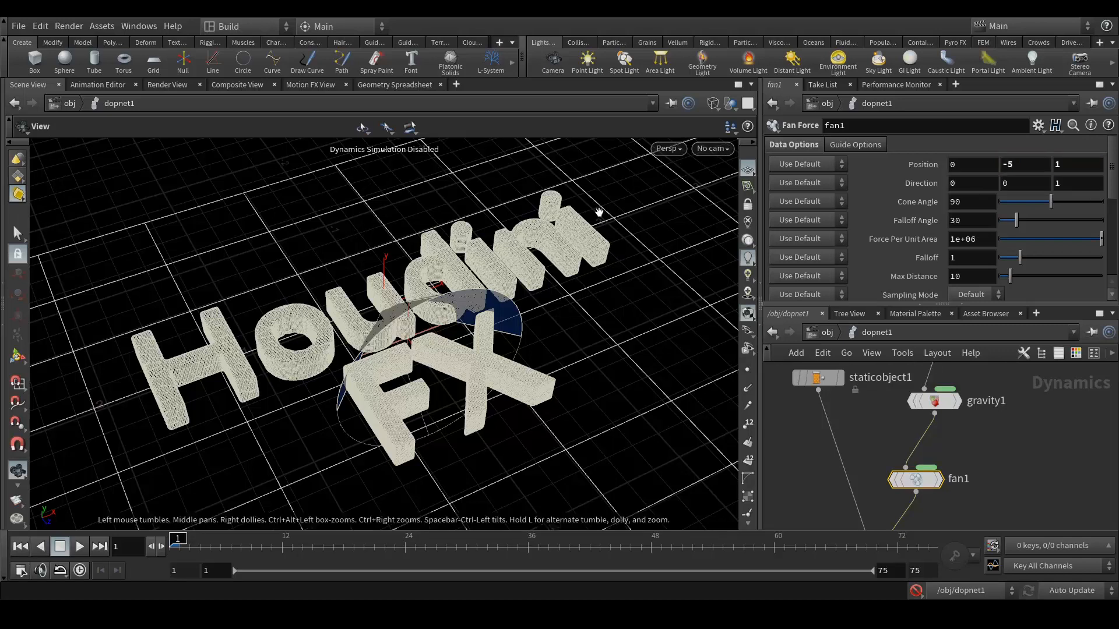
Re-enable the simulation and show the whole ground grid and the area below it in the viewport.
{"action": "scroll", "coordinate": [499, 260], "scroll_direction": "down", "scroll_amount": 4}
{"action": "left_click_drag", "start_coordinate": [461, 351], "coordinate": [450, 318]}
{"action": "left_click", "coordinate": [916, 591]}
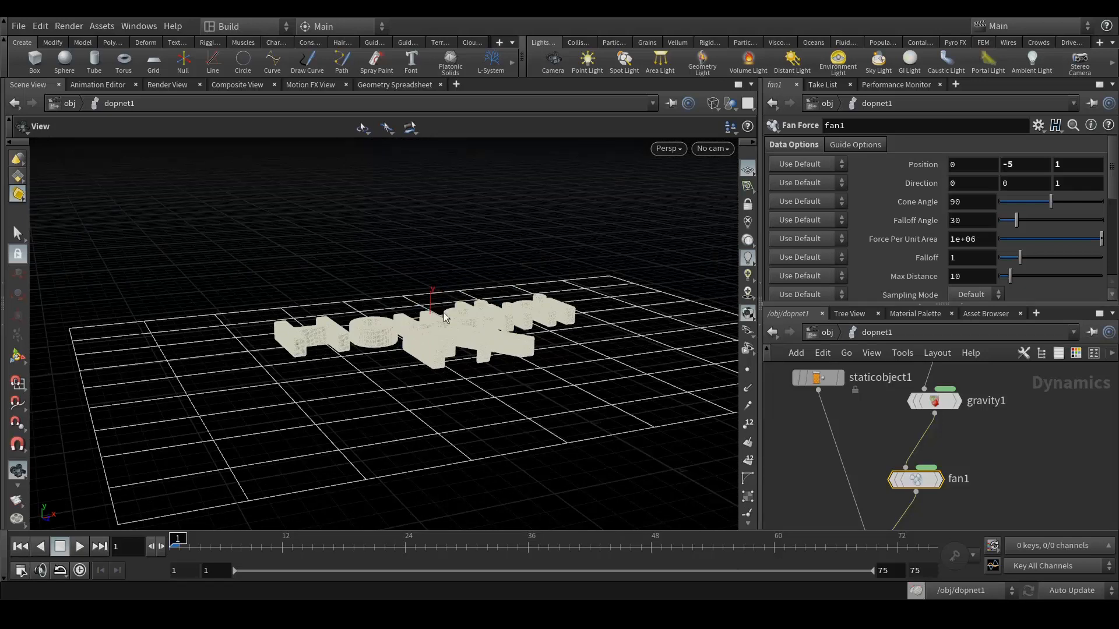
{"action": "left_click_drag", "start_coordinate": [435, 236], "coordinate": [423, 261]}
{"action": "scroll", "coordinate": [423, 262], "scroll_direction": "down", "scroll_amount": 4}
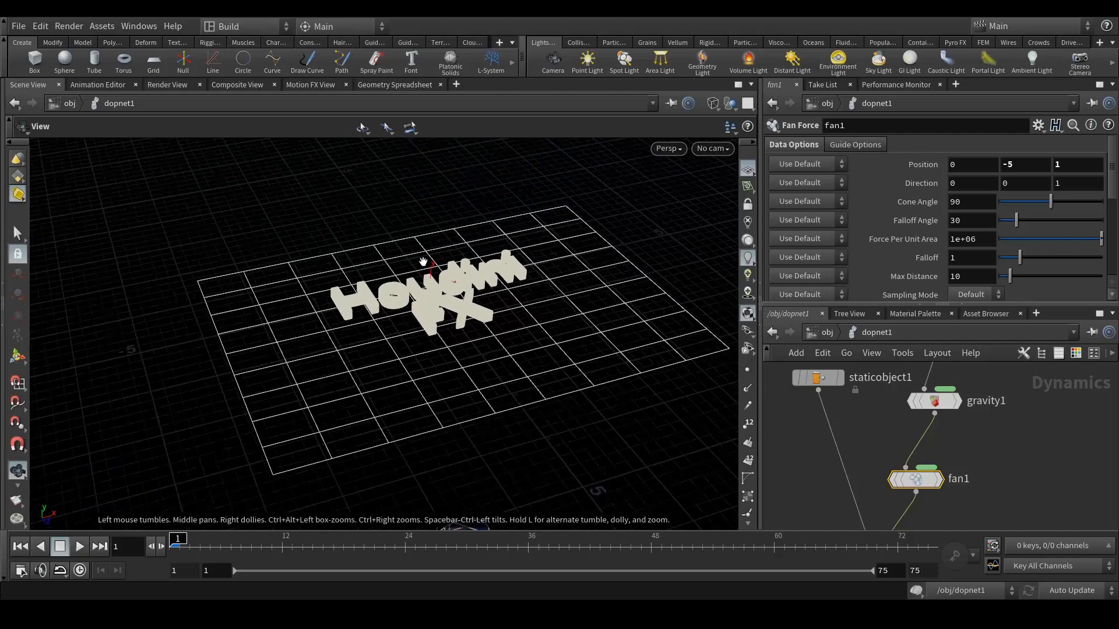
Test the simulation at frame 34, cancel the cook and return to frame 1.
{"action": "left_click", "coordinate": [511, 539]}
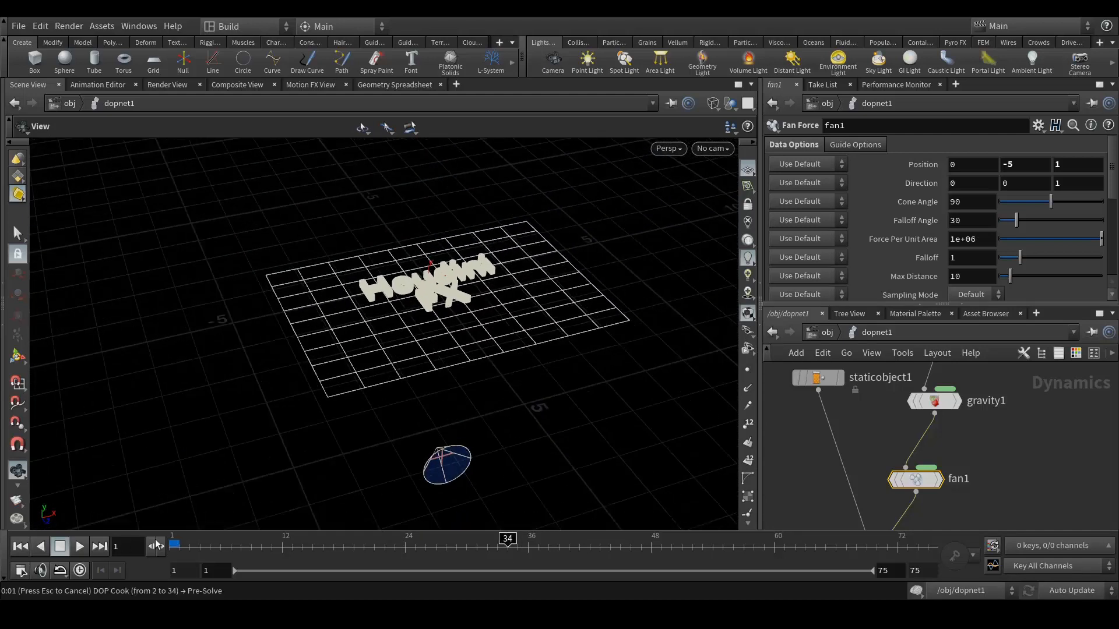
{"action": "key", "text": "Escape"}
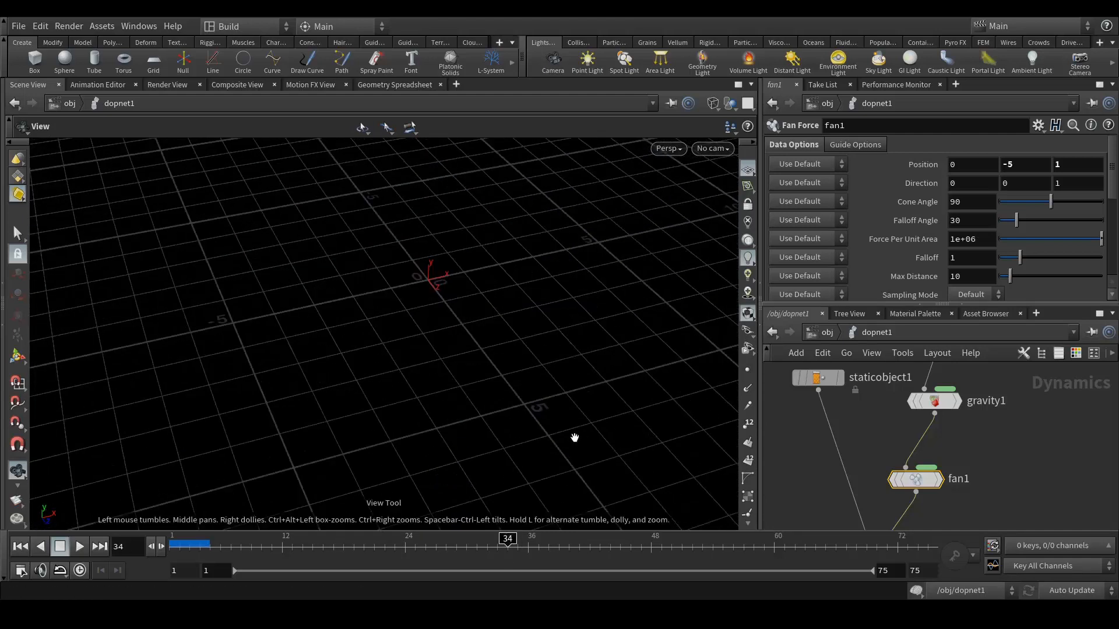
{"action": "left_click", "coordinate": [19, 546]}
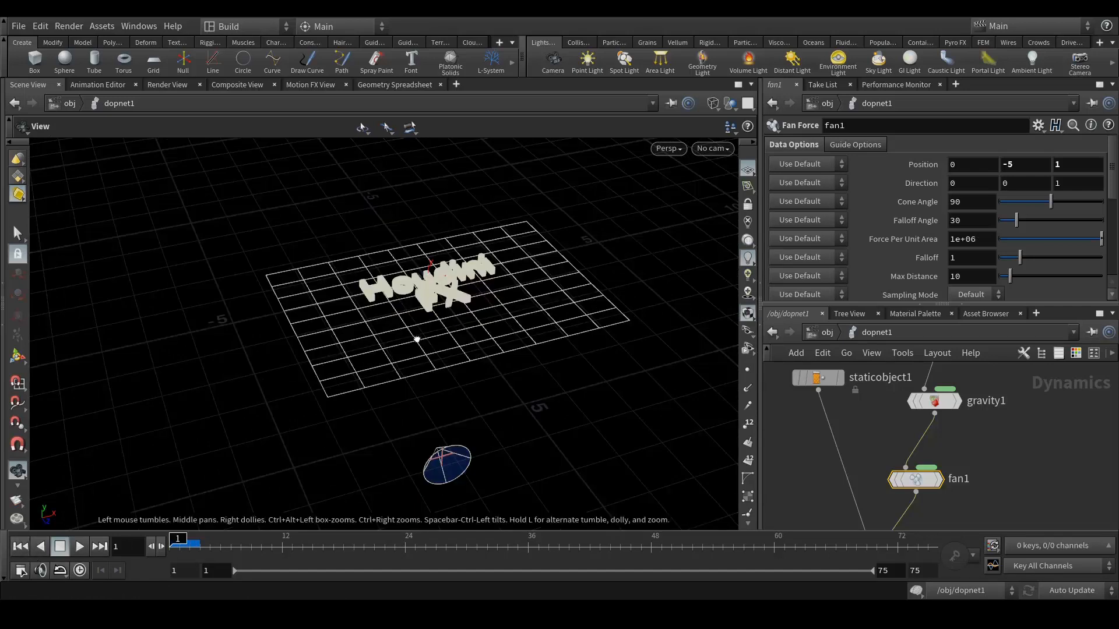
Set the fan's guide geometry scale to 5.
{"action": "middle_click_drag", "start_coordinate": [1059, 419], "coordinate": [1063, 433]}
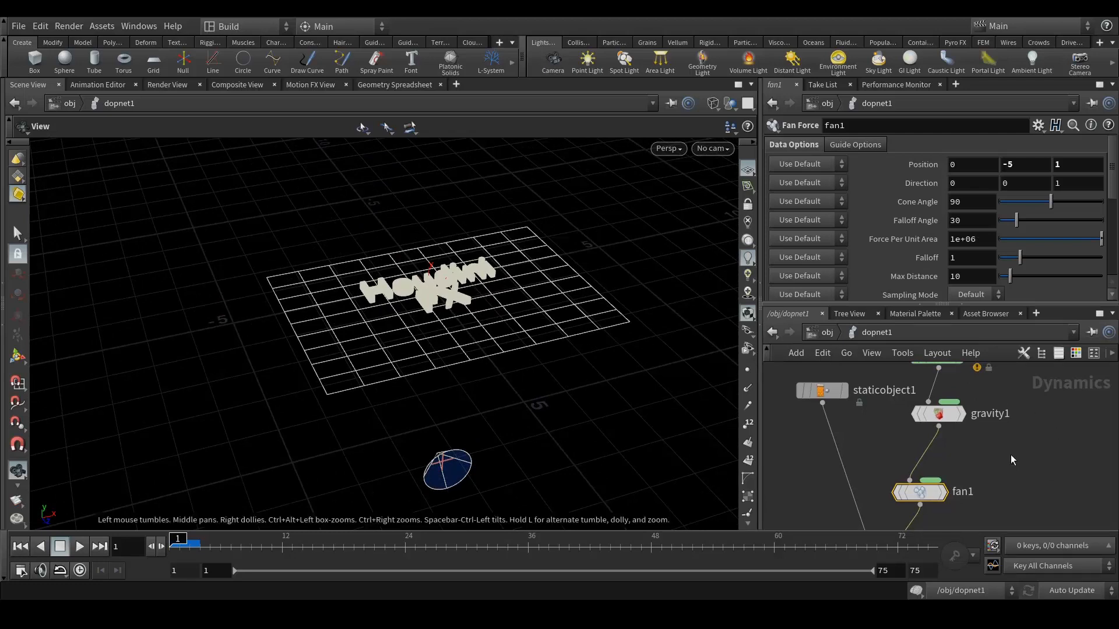
{"action": "left_click", "coordinate": [848, 144]}
{"action": "left_click", "coordinate": [872, 178]}
{"action": "type", "text": "5"}
{"action": "key", "text": "Return"}
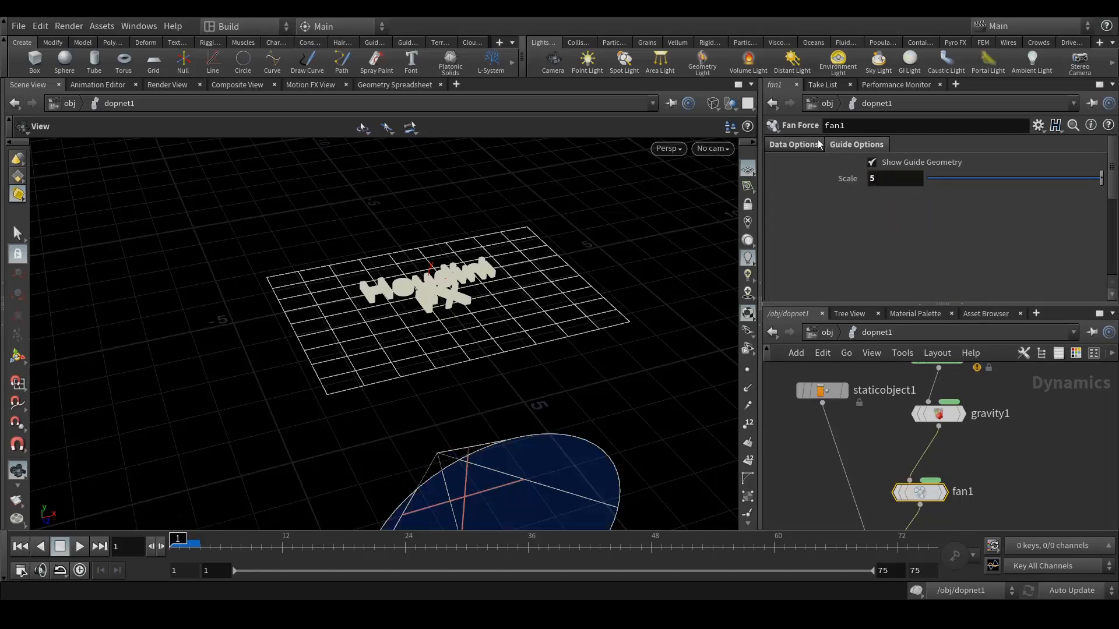
Set the fan's Cone Angle to 180 and its Falloff Angle to 50.
{"action": "left_click", "coordinate": [799, 144]}
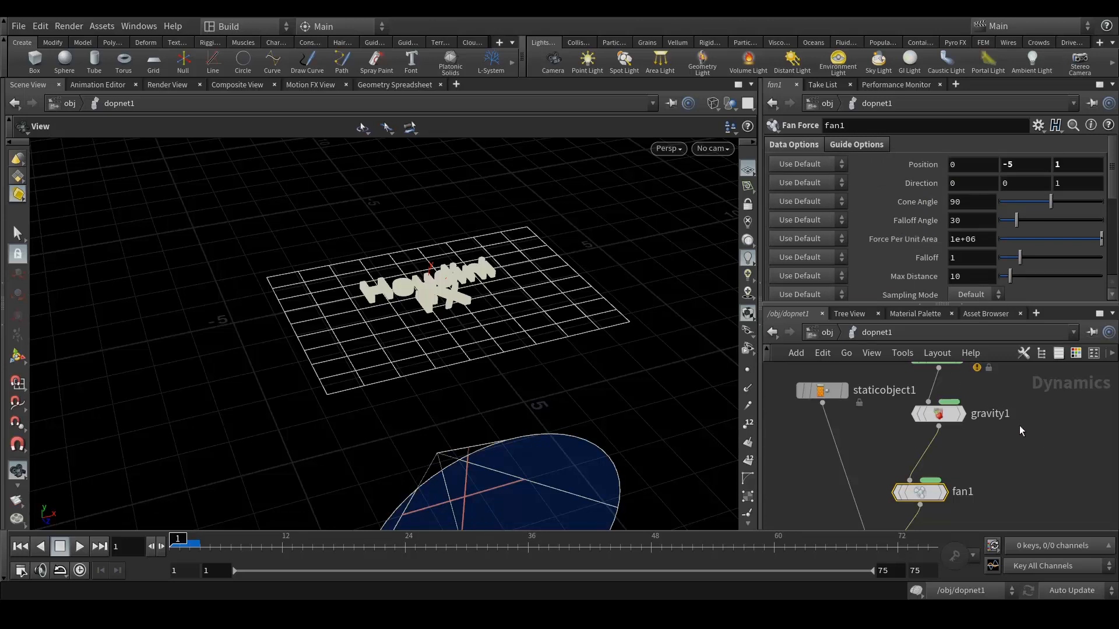
{"action": "left_click", "coordinate": [959, 201]}
{"action": "type", "text": "180"}
{"action": "key", "text": "Return"}
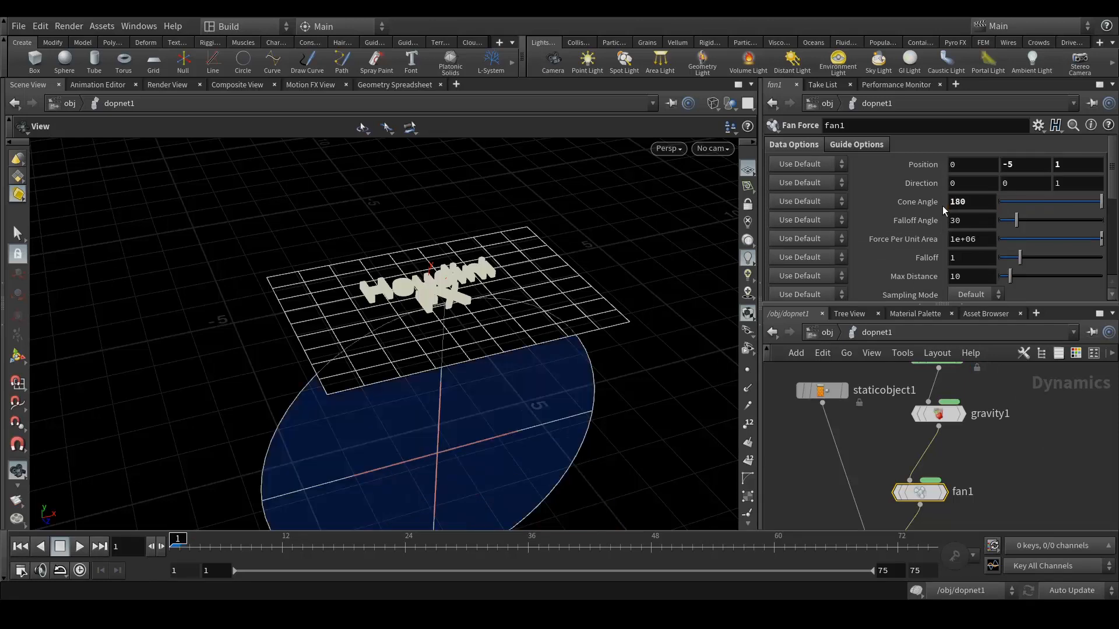
{"action": "left_click", "coordinate": [965, 220]}
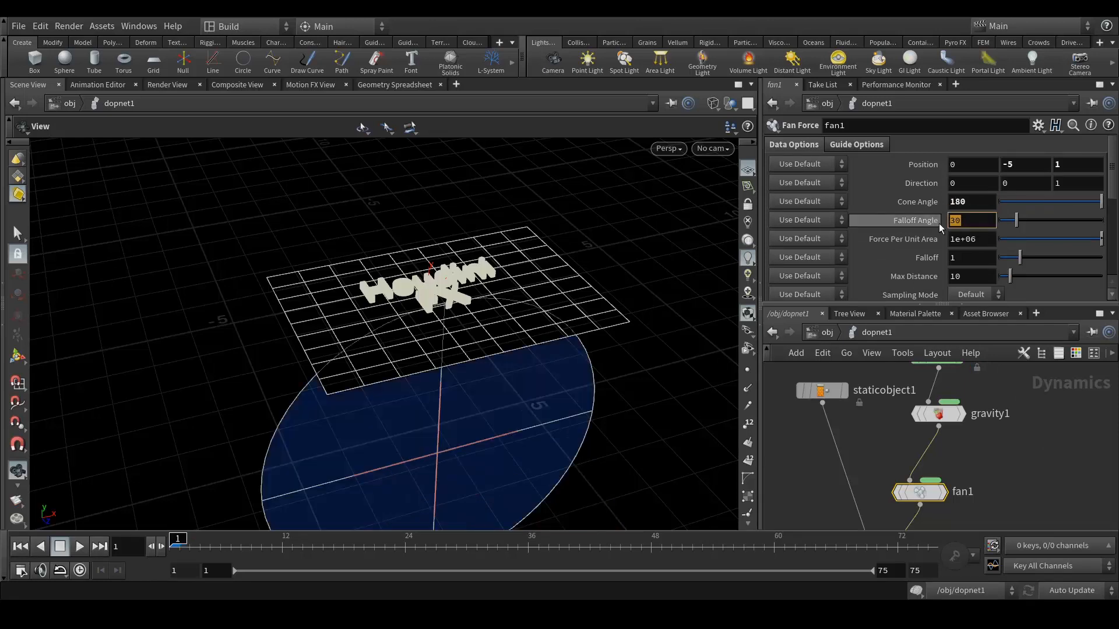
{"action": "type", "text": "50"}
{"action": "key", "text": "Return"}
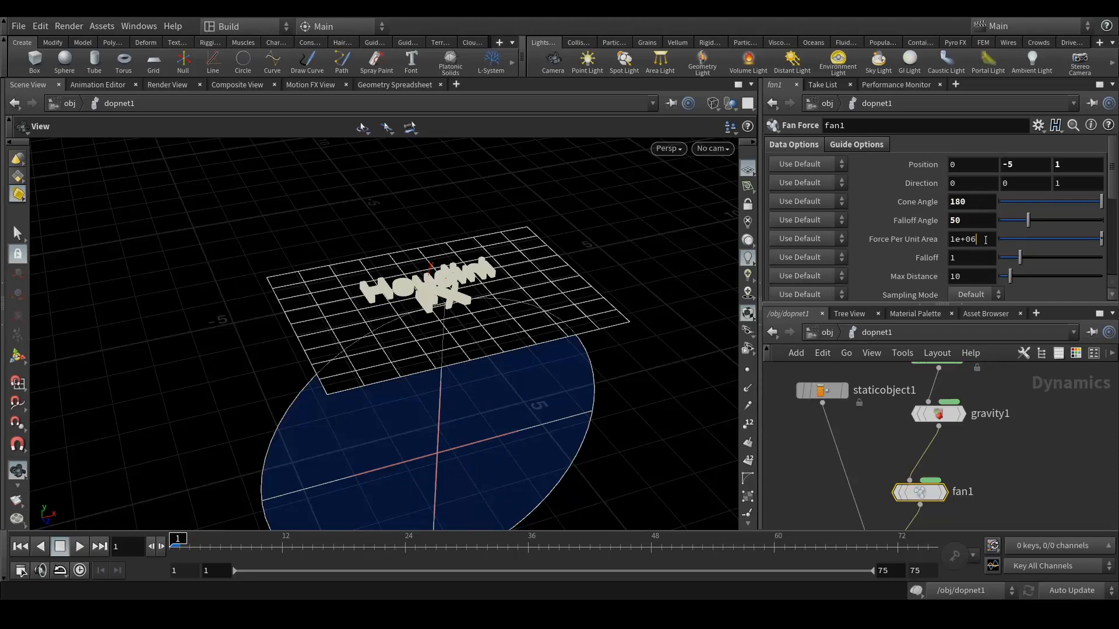
Set the fan's Force Per Unit Area to 2.5, Falloff to 1.74 and Max Distance to 50.
{"action": "left_click", "coordinate": [986, 240]}
{"action": "type", "text": "2.5"}
{"action": "key", "text": "Return"}
{"action": "left_click", "coordinate": [968, 257]}
{"action": "type", "text": "1.7"}
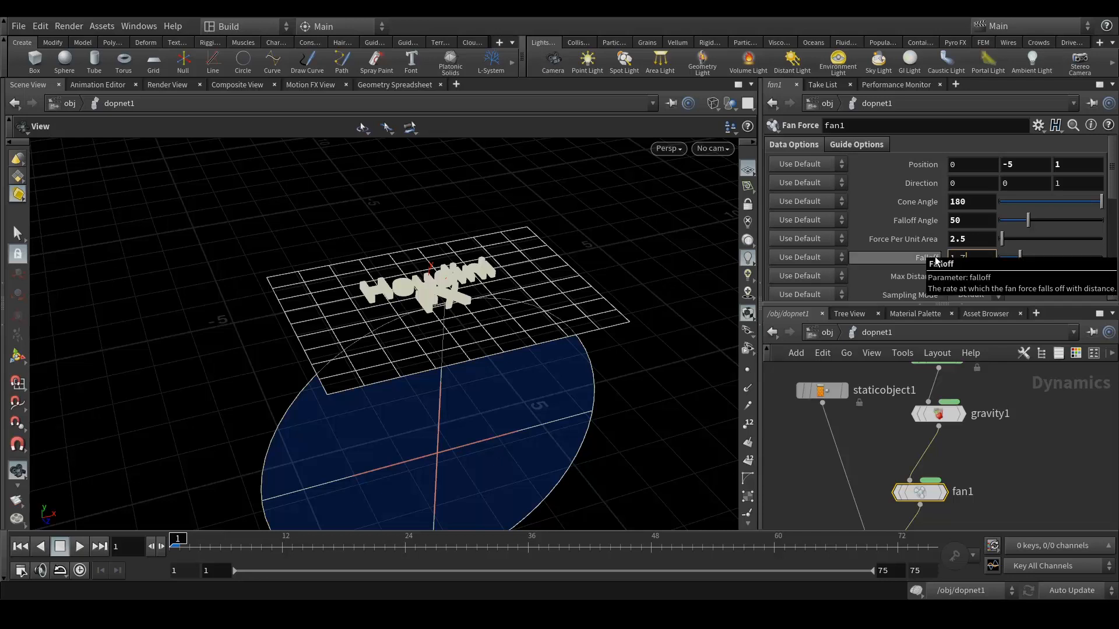
{"action": "type", "text": "4"}
{"action": "key", "text": "Tab"}
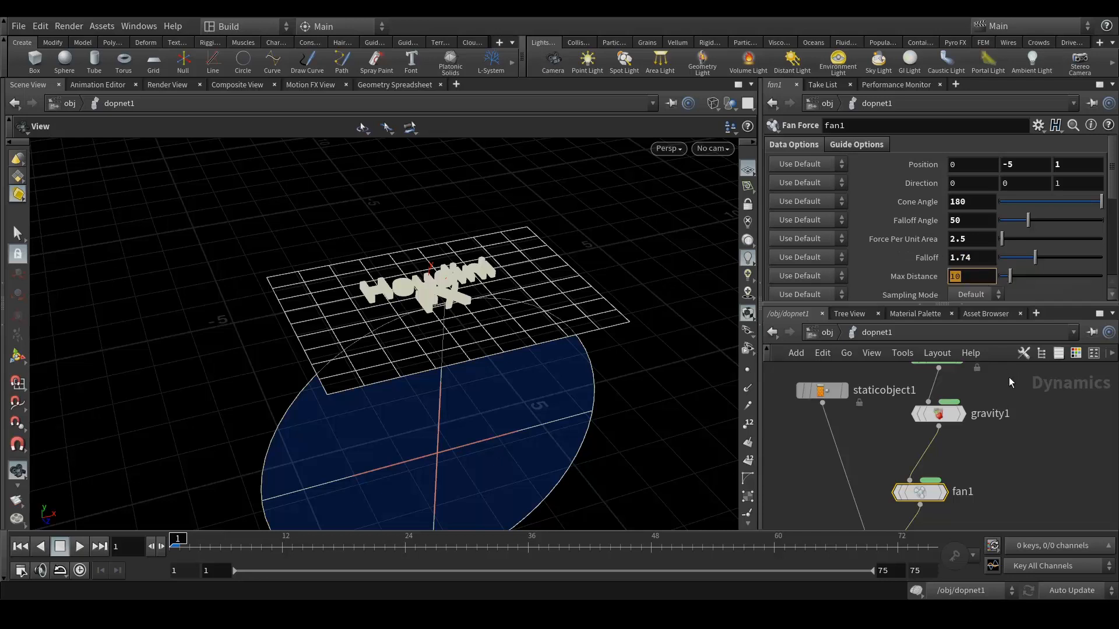
{"action": "type", "text": "50"}
{"action": "key", "text": "Return"}
Point the fan straight up by setting its Direction to 1 in Y and 0 in Z.
{"action": "double_click", "coordinate": [1015, 183]}
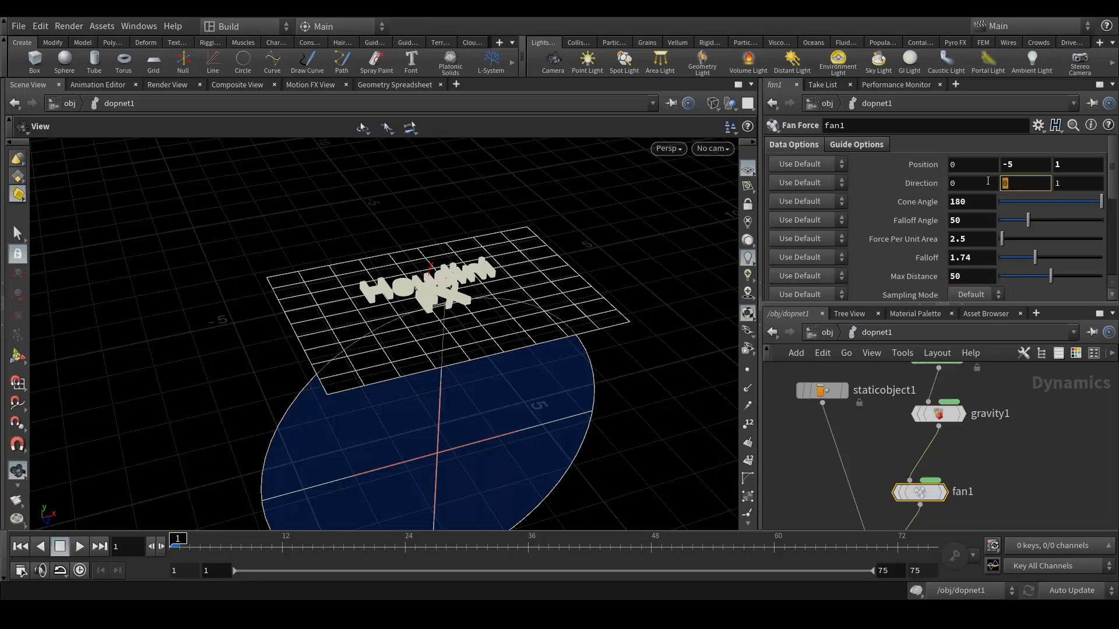
{"action": "type", "text": "1"}
{"action": "key", "text": "Return"}
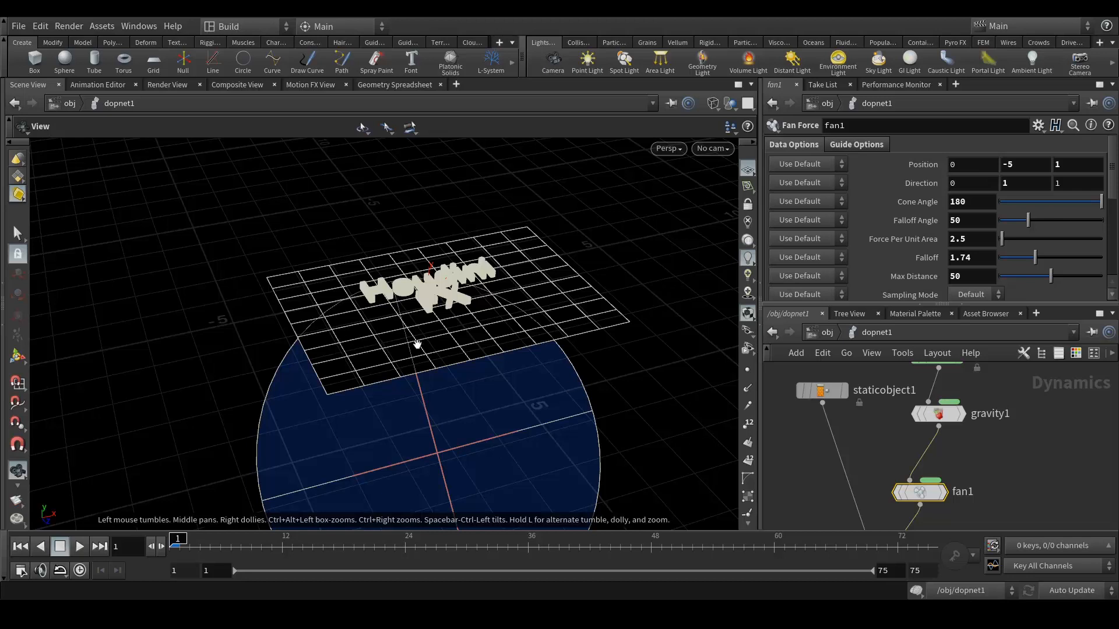
{"action": "left_click_drag", "start_coordinate": [432, 345], "coordinate": [488, 294]}
{"action": "left_click", "coordinate": [1054, 183]}
{"action": "type", "text": "0"}
{"action": "key", "text": "Return"}
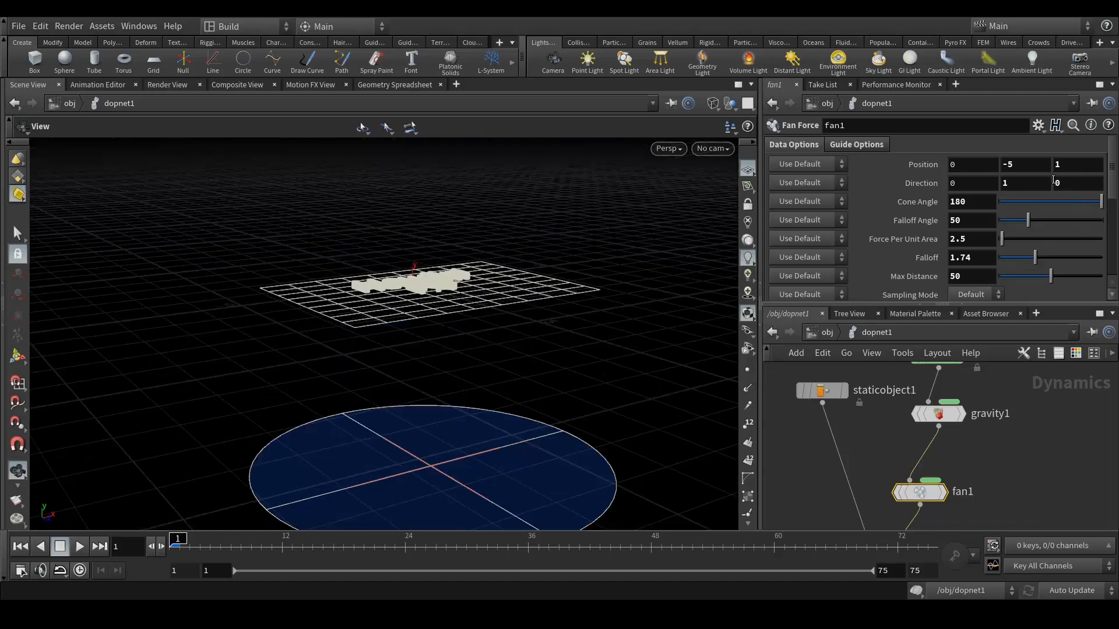
Disable the simulation and move the timeline to frame 8.
{"action": "left_click_drag", "start_coordinate": [439, 296], "coordinate": [413, 272]}
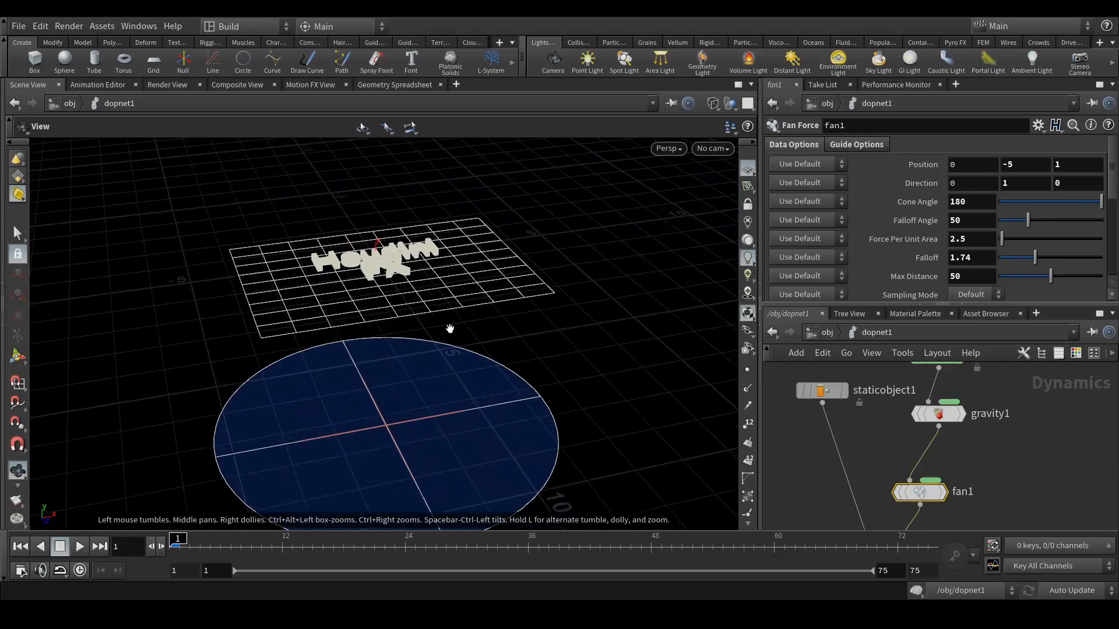
{"action": "mouse_move", "coordinate": [369, 356]}
{"action": "left_mouse_down"}
{"action": "mouse_move", "coordinate": [389, 343]}
{"action": "mouse_move", "coordinate": [382, 320]}
{"action": "mouse_move", "coordinate": [378, 376]}
{"action": "left_mouse_up"}
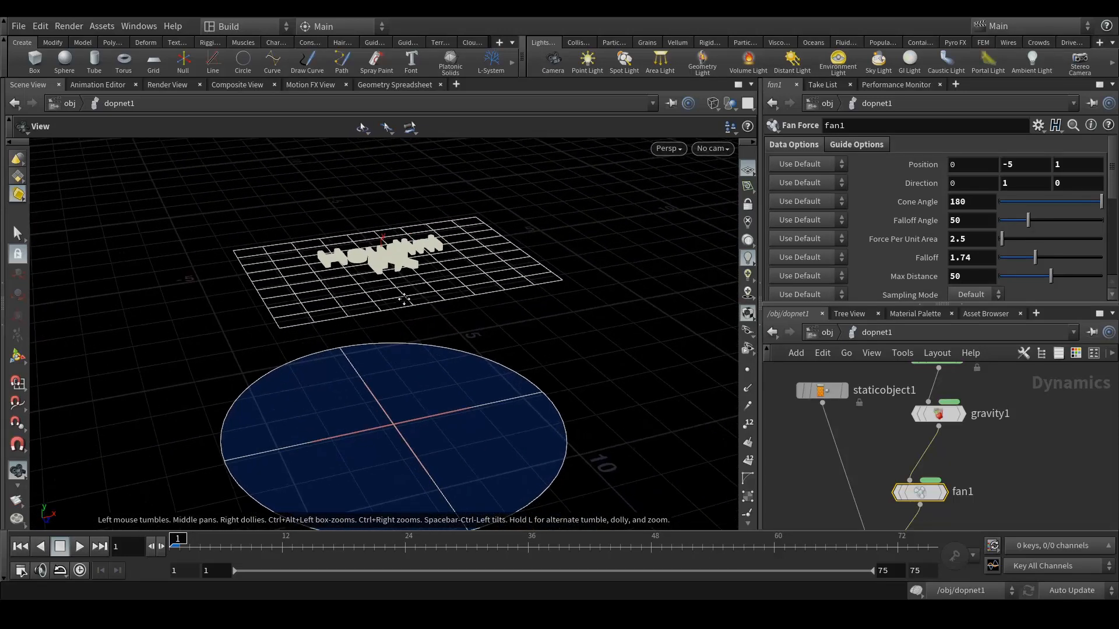
{"action": "left_click", "coordinate": [916, 592]}
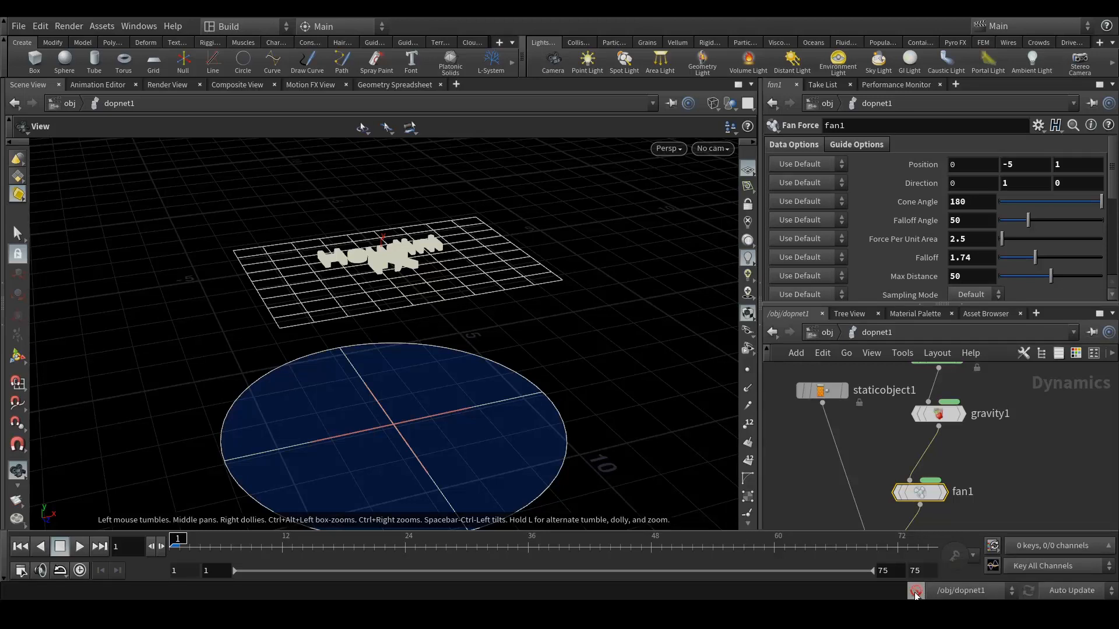
{"action": "left_click", "coordinate": [238, 552]}
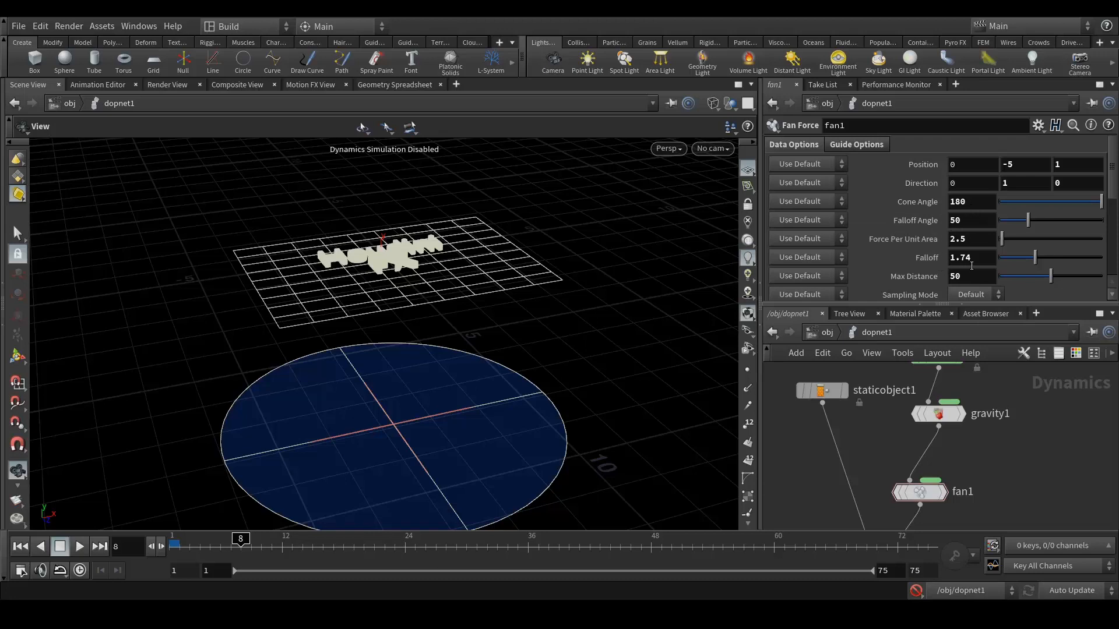
Set keyframes at frame 8 on the fan's Falloff Angle, Force Per Unit Area, Falloff and Max Distance.
{"action": "right_click", "coordinate": [961, 219]}
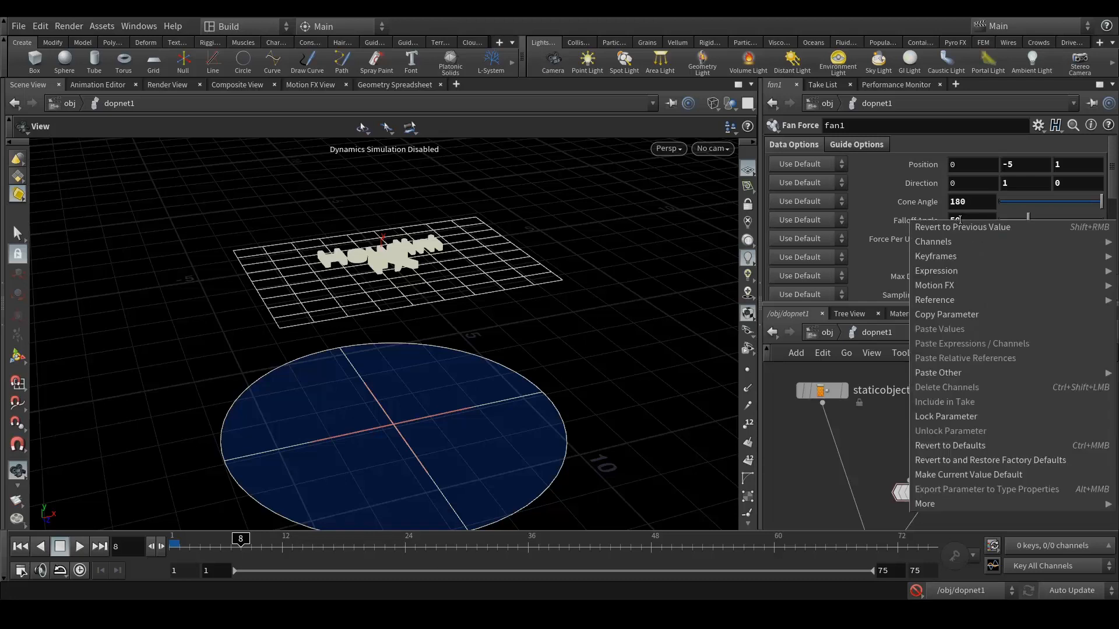
{"action": "mouse_move", "coordinate": [938, 256]}
{"action": "left_click", "coordinate": [876, 259]}
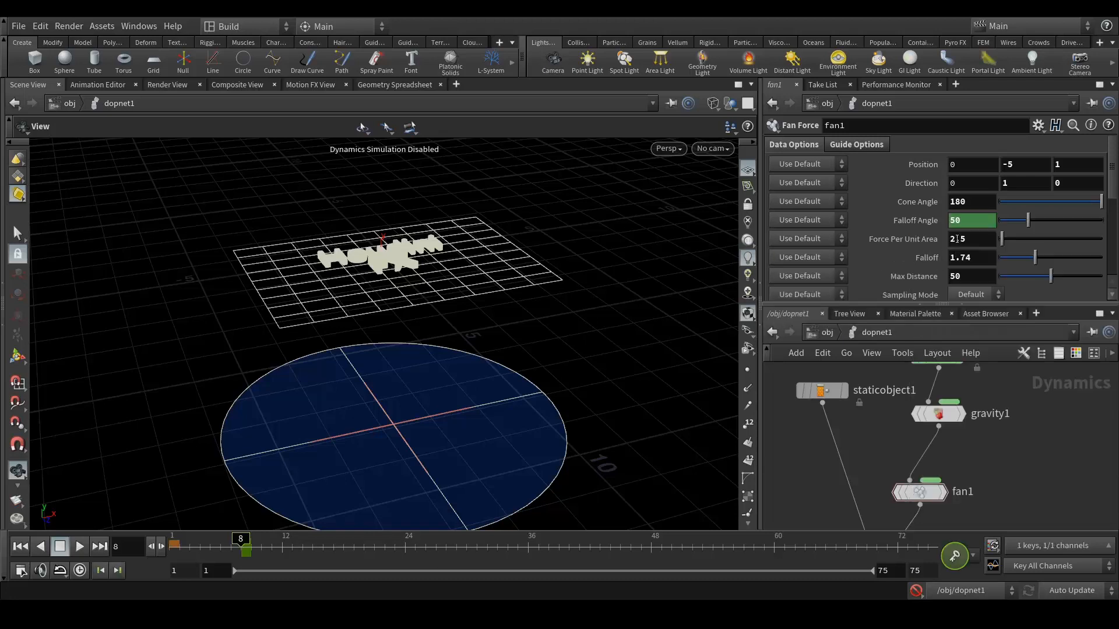
{"action": "right_click", "coordinate": [985, 238]}
{"action": "left_click", "coordinate": [874, 273]}
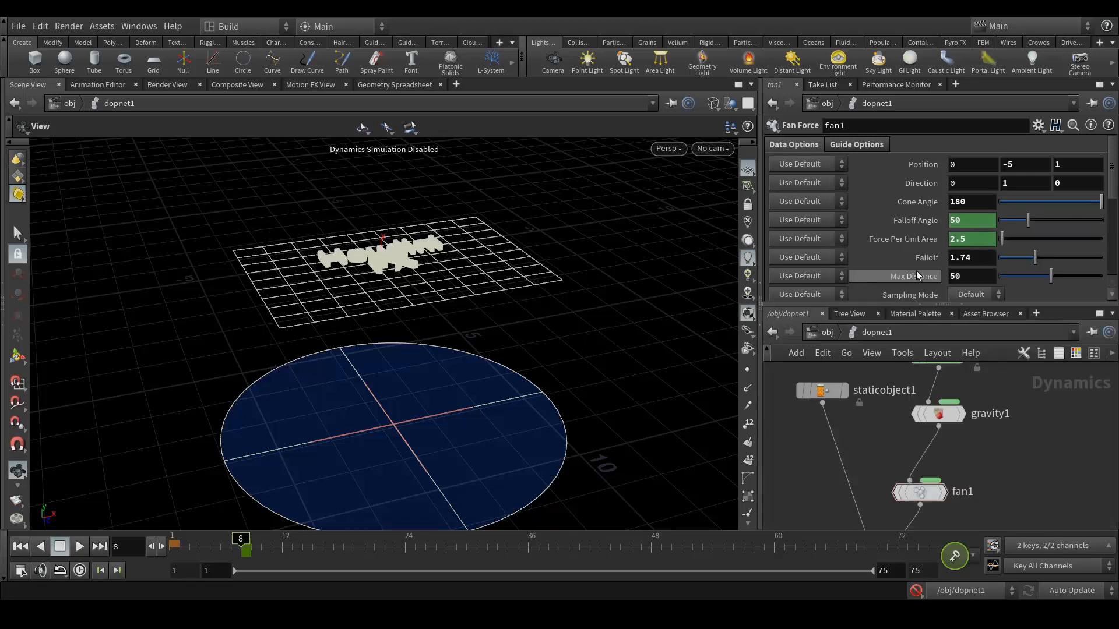
{"action": "right_click", "coordinate": [985, 257]}
{"action": "mouse_move", "coordinate": [993, 288]}
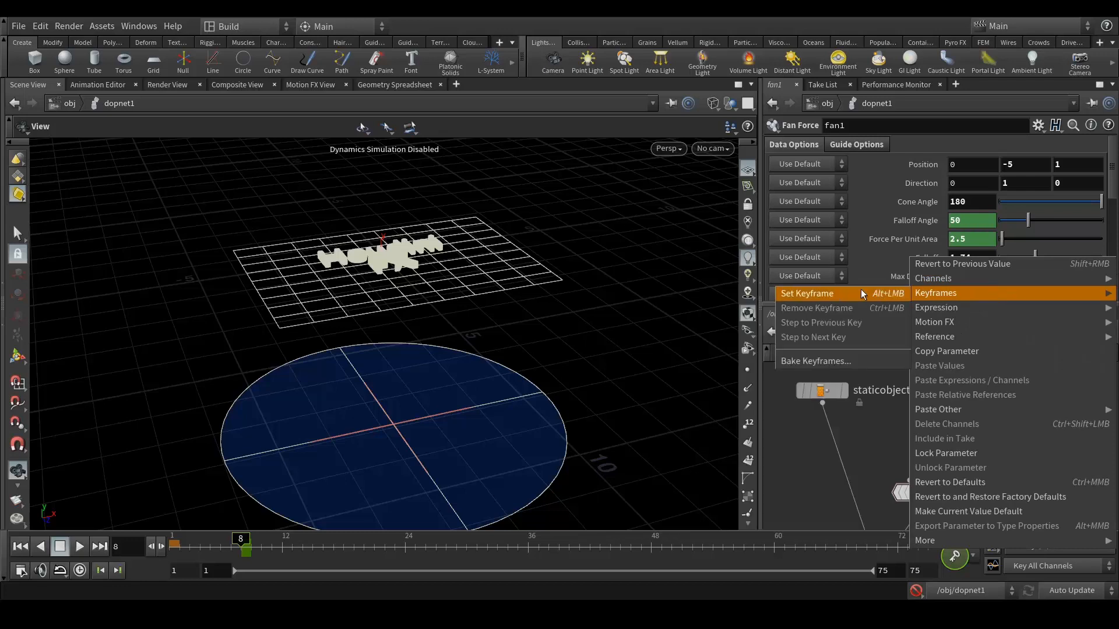
{"action": "left_click", "coordinate": [861, 289]}
{"action": "right_click", "coordinate": [1000, 279]}
{"action": "mouse_move", "coordinate": [1012, 318]}
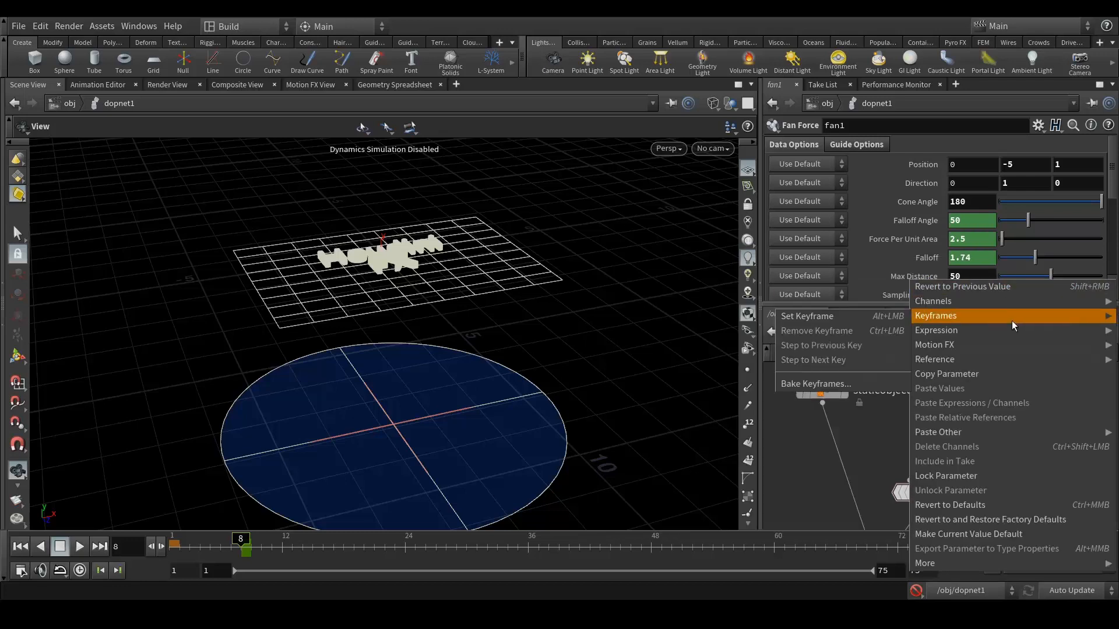
{"action": "left_click", "coordinate": [870, 313]}
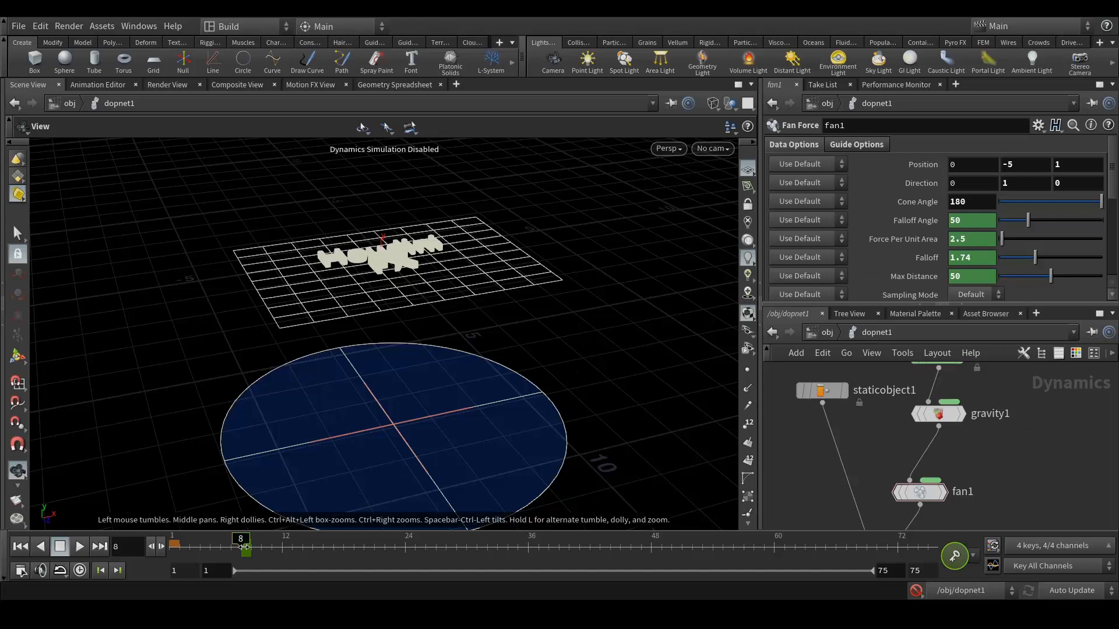
At frame 9, set the fan's Falloff Angle, Force Per Unit Area, Falloff and Max Distance to 0 and keyframe them.
{"action": "left_click_drag", "start_coordinate": [244, 543], "coordinate": [250, 549]}
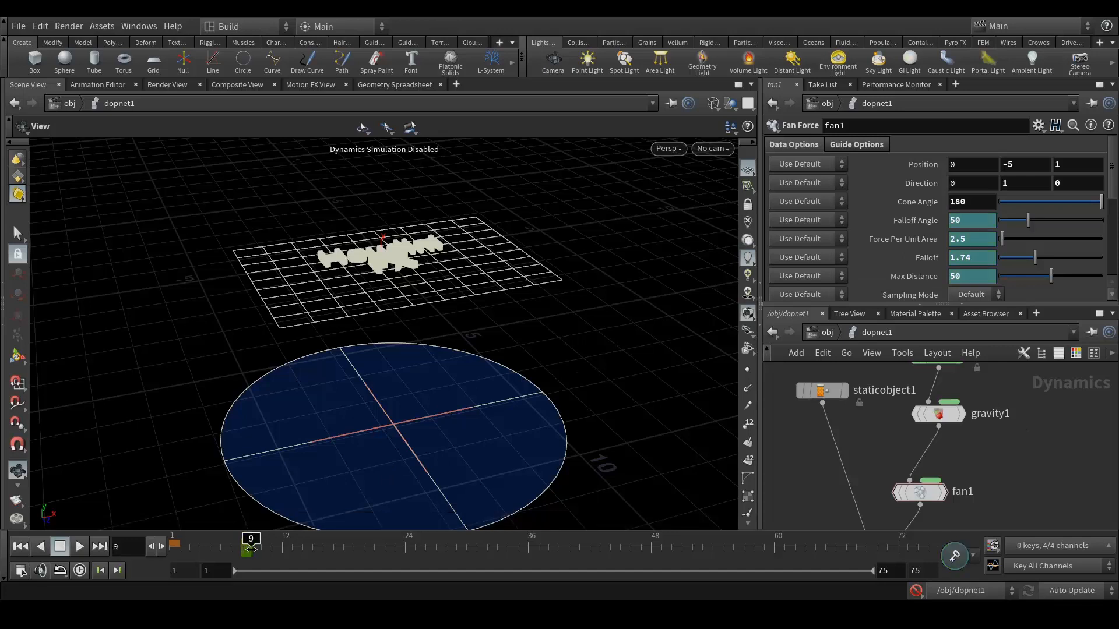
{"action": "double_click", "coordinate": [968, 222]}
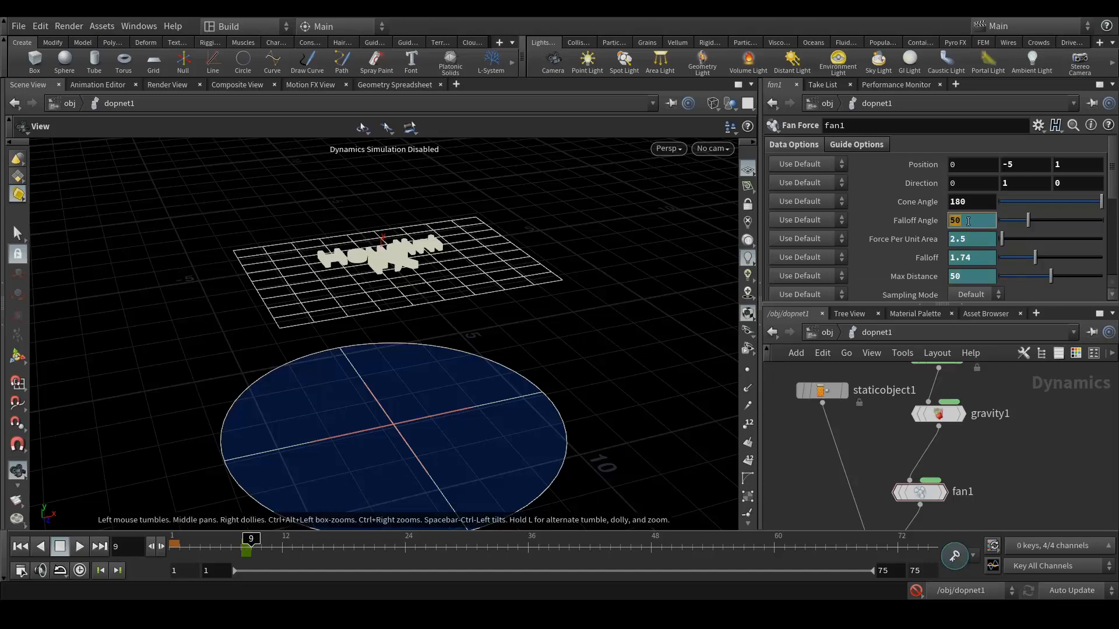
{"action": "type", "text": "0"}
{"action": "key", "text": "Tab"}
{"action": "type", "text": "0"}
{"action": "key", "text": "Tab"}
{"action": "type", "text": "0"}
{"action": "key", "text": "Tab"}
{"action": "type", "text": "0"}
{"action": "key", "text": "Return"}
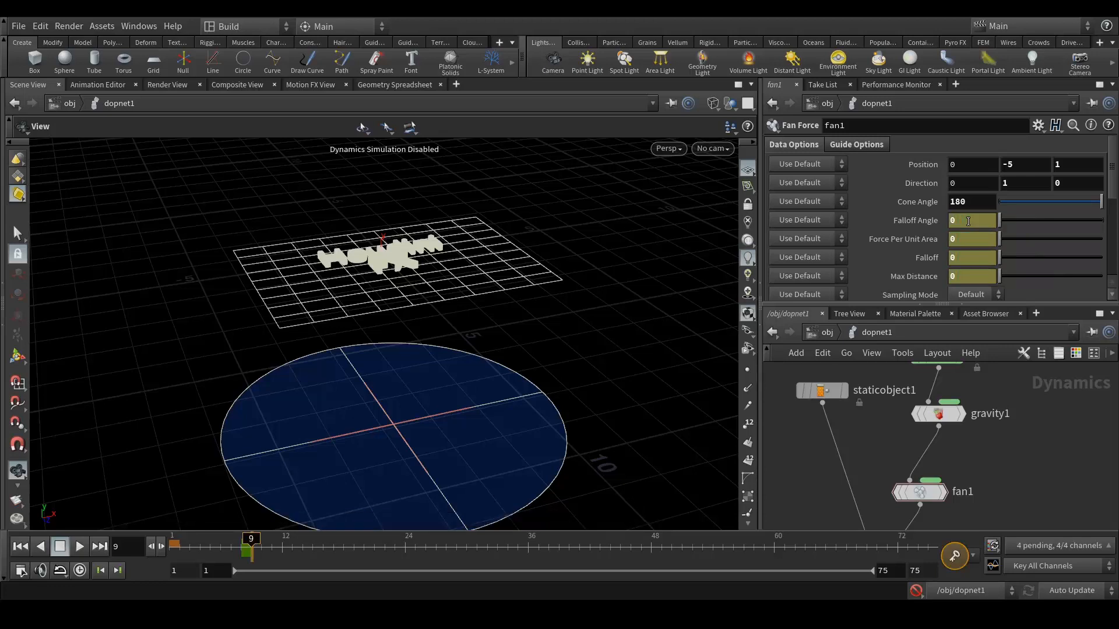
{"action": "left_click", "coordinate": [953, 555]}
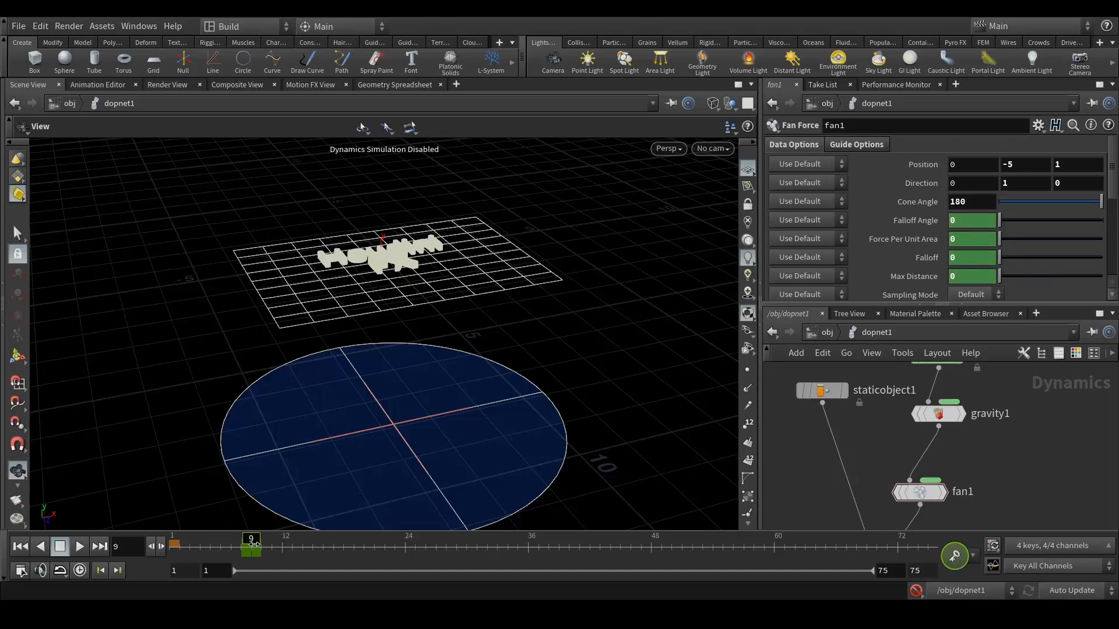
{"action": "left_click_drag", "start_coordinate": [252, 544], "coordinate": [246, 545]}
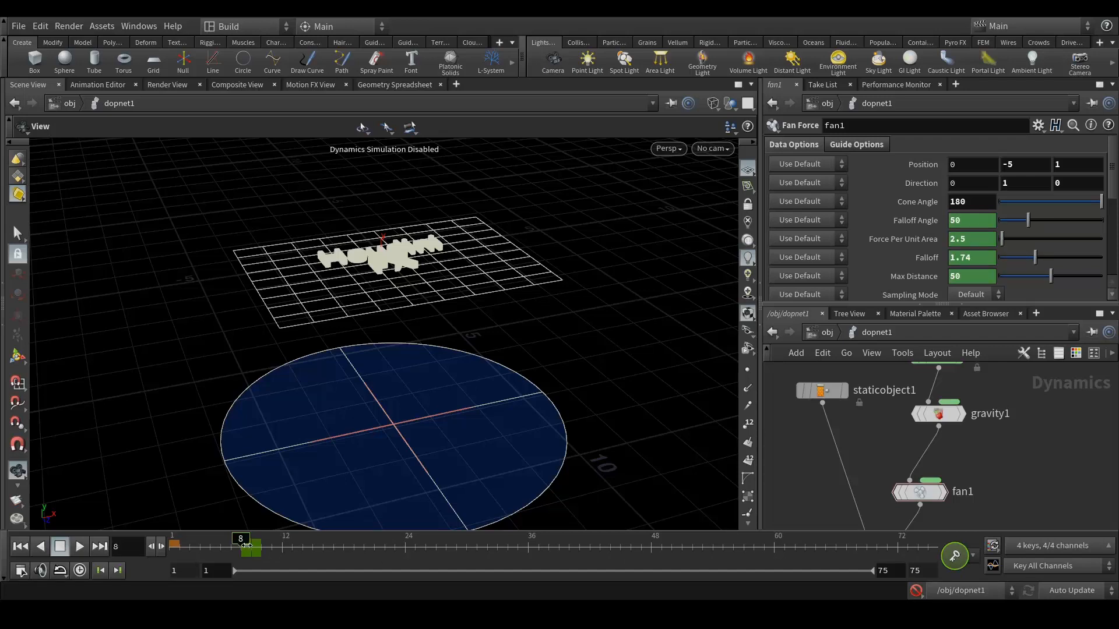
{"action": "left_click_drag", "start_coordinate": [246, 544], "coordinate": [251, 545]}
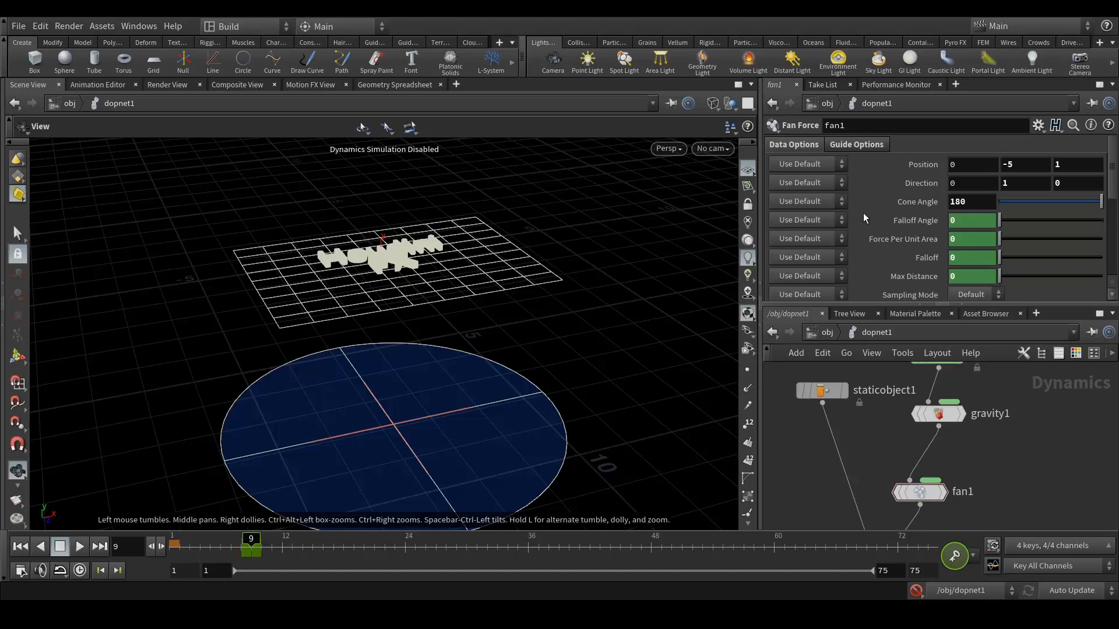
Delete the existing channel on the Activation parameter of the gravity1 node.
{"action": "scroll", "coordinate": [864, 216], "scroll_direction": "down", "scroll_amount": 2}
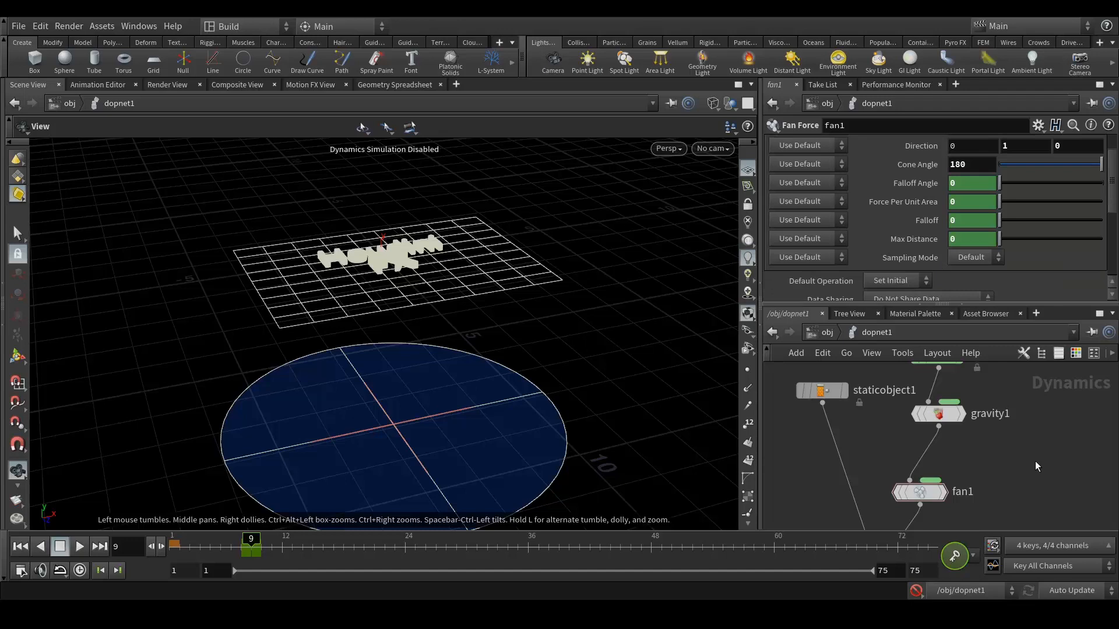
{"action": "middle_click_drag", "start_coordinate": [1061, 435], "coordinate": [1073, 459]}
{"action": "left_click_drag", "start_coordinate": [953, 442], "coordinate": [996, 449]}
{"action": "left_click", "coordinate": [998, 449]}
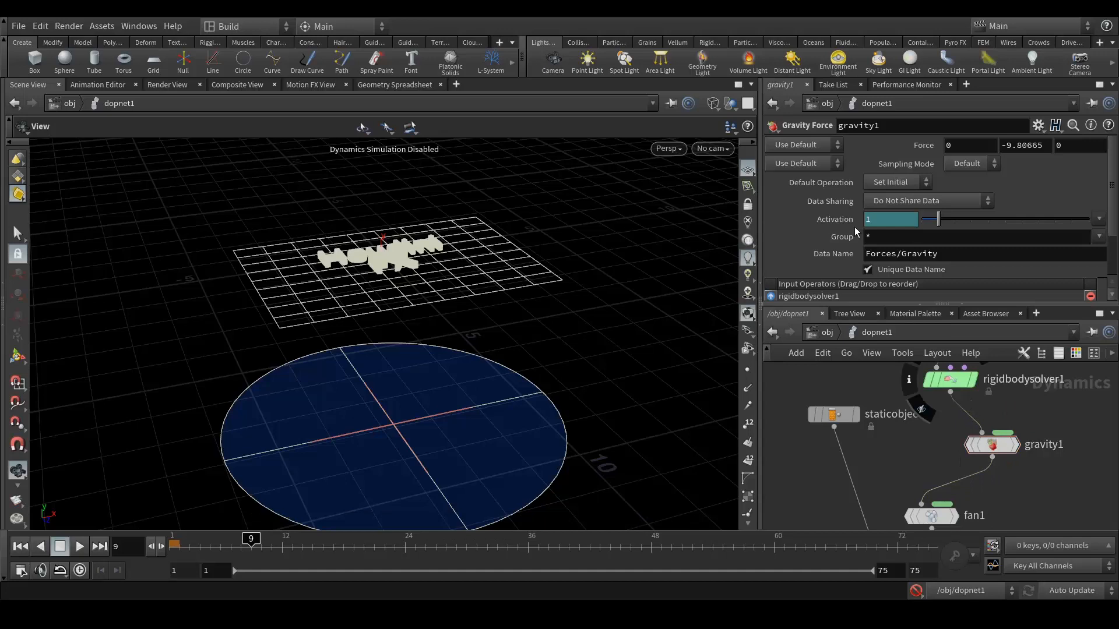
{"action": "right_click", "coordinate": [830, 219]}
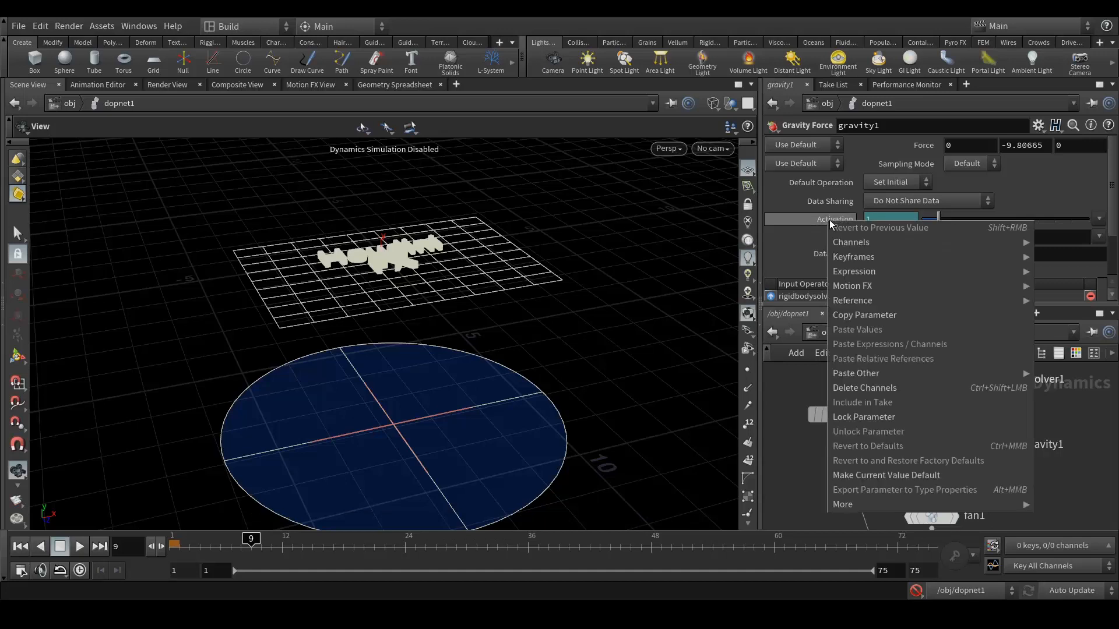
{"action": "left_click", "coordinate": [871, 387]}
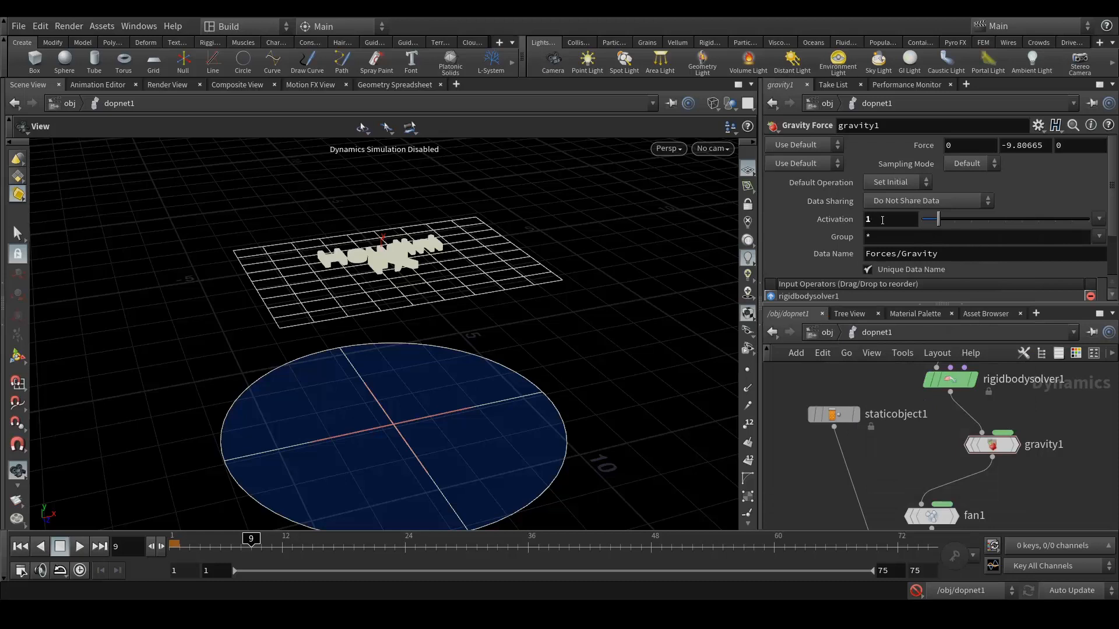
At frame 25, set gravity1's Activation to 0 and keyframe it.
{"action": "left_click", "coordinate": [411, 544]}
{"action": "left_click_drag", "start_coordinate": [884, 221], "coordinate": [837, 234]}
{"action": "type", "text": "0"}
{"action": "key", "text": "Return"}
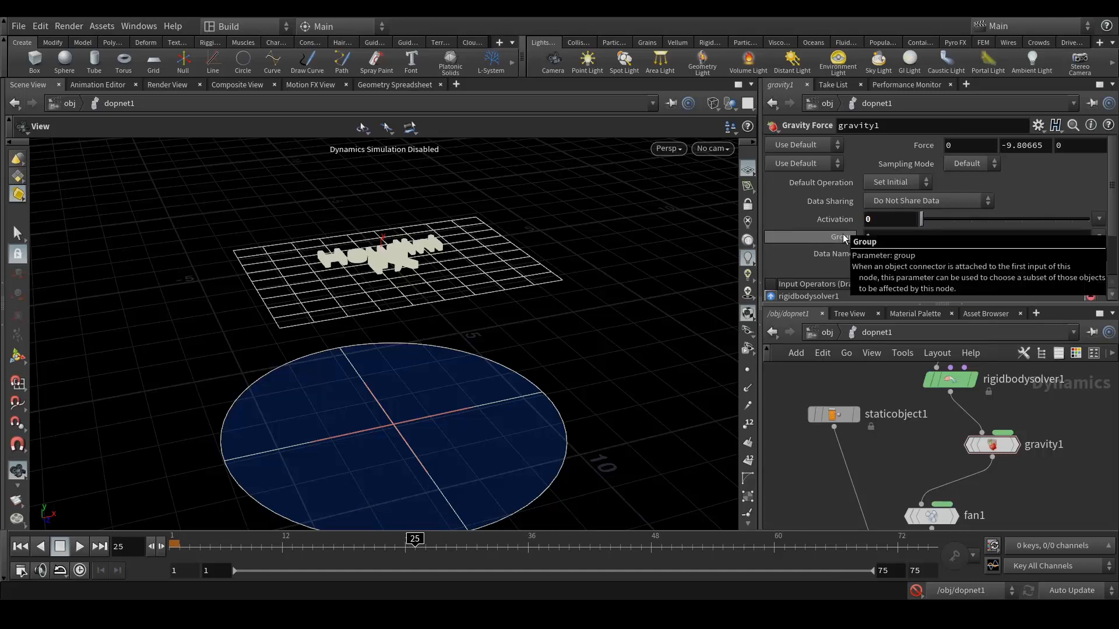
{"action": "right_click", "coordinate": [870, 219]}
{"action": "mouse_move", "coordinate": [922, 257]}
{"action": "left_click", "coordinate": [839, 258]}
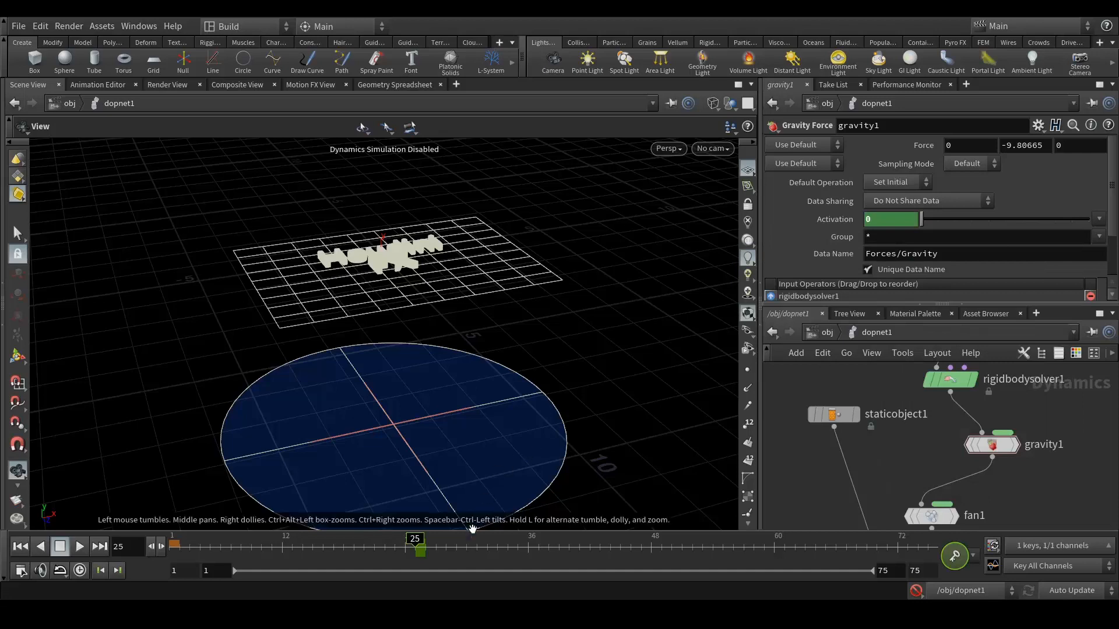
At frame 26, set gravity1's Activation to 1 and keyframe it.
{"action": "left_click", "coordinate": [422, 548]}
{"action": "type", "text": "1"}
{"action": "key", "text": "Return"}
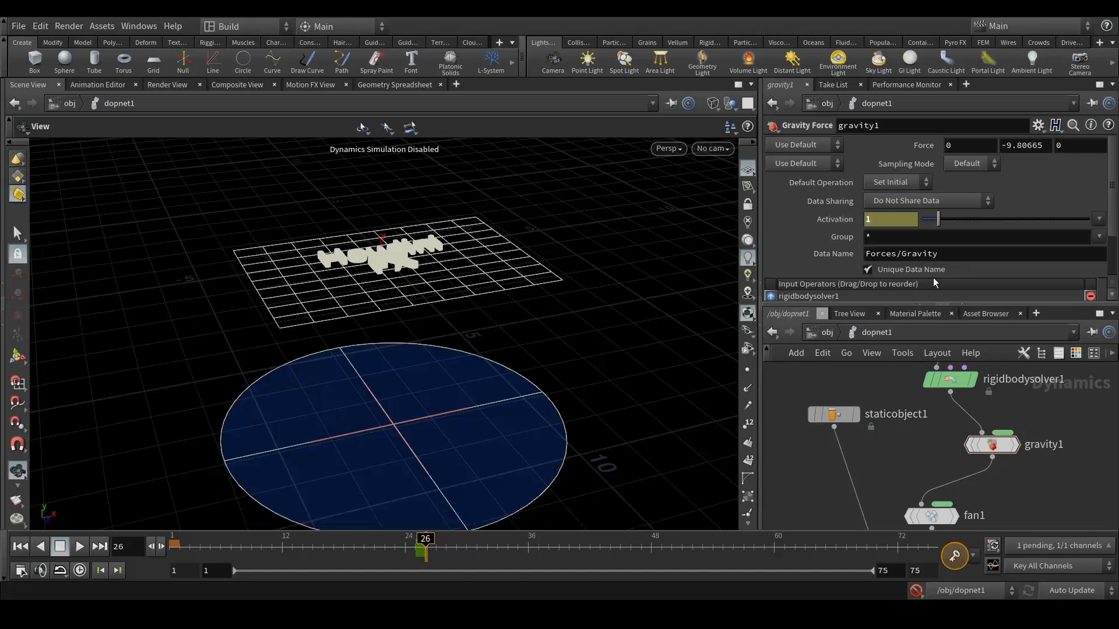
{"action": "left_click", "coordinate": [954, 555]}
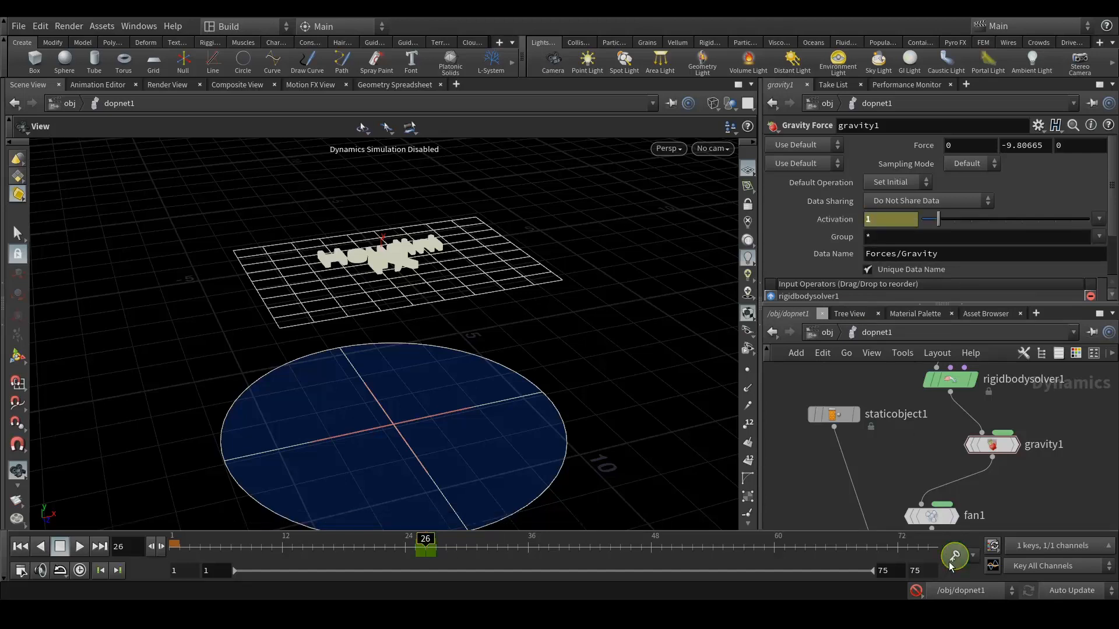
{"action": "left_click", "coordinate": [434, 544]}
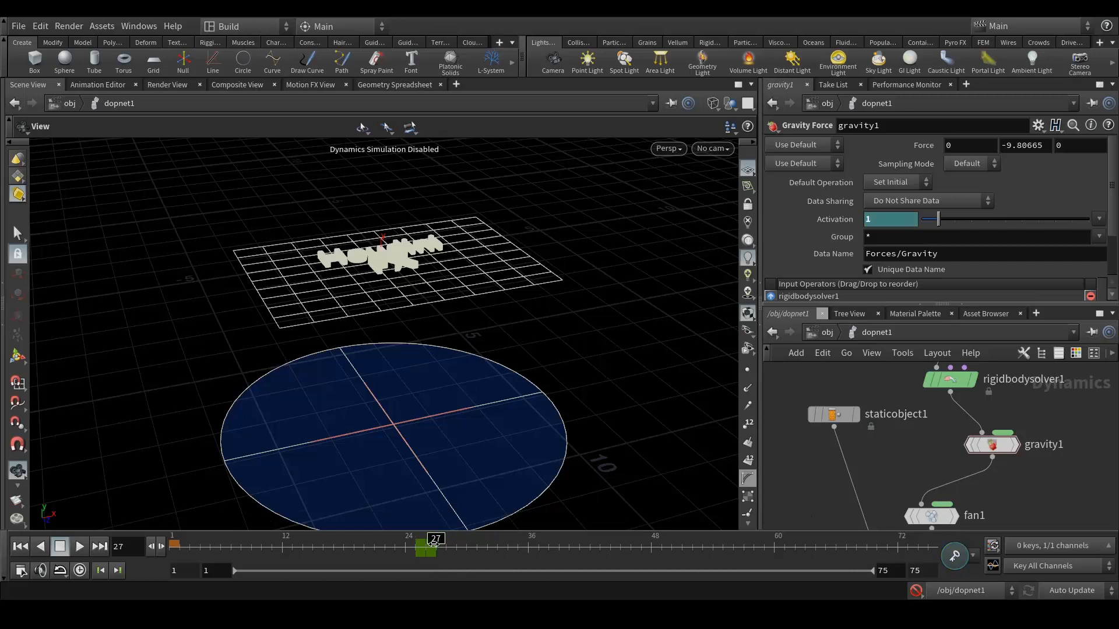
{"action": "left_click_drag", "start_coordinate": [433, 544], "coordinate": [415, 545]}
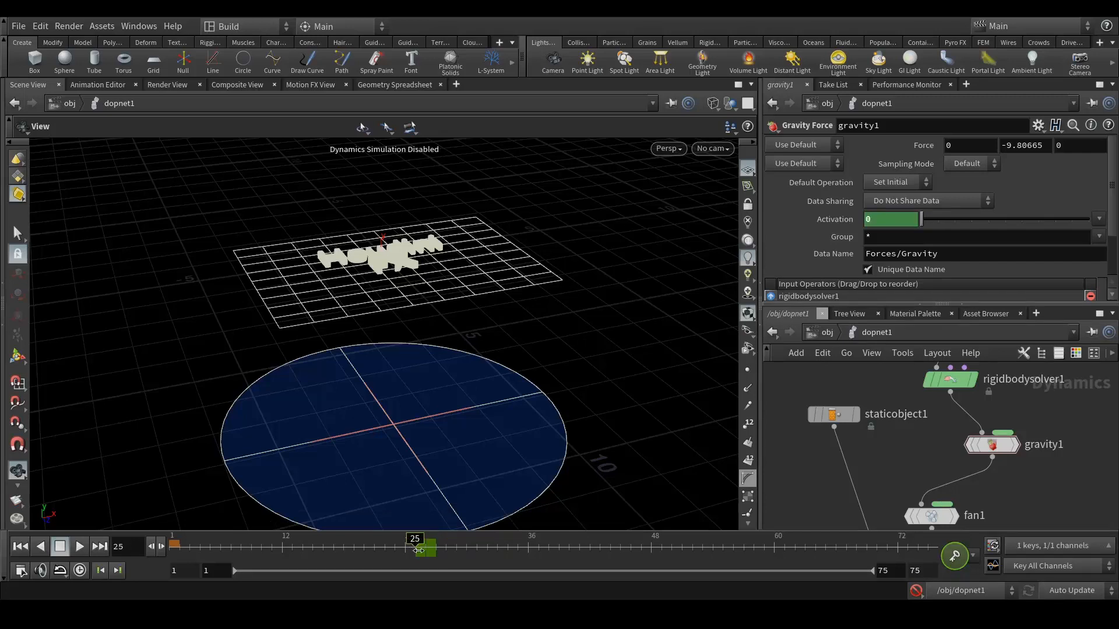
Run the simulation from frame 1 to 75 to review the exploding text, and return to frame 1.
{"action": "left_click_drag", "start_coordinate": [418, 550], "coordinate": [172, 568]}
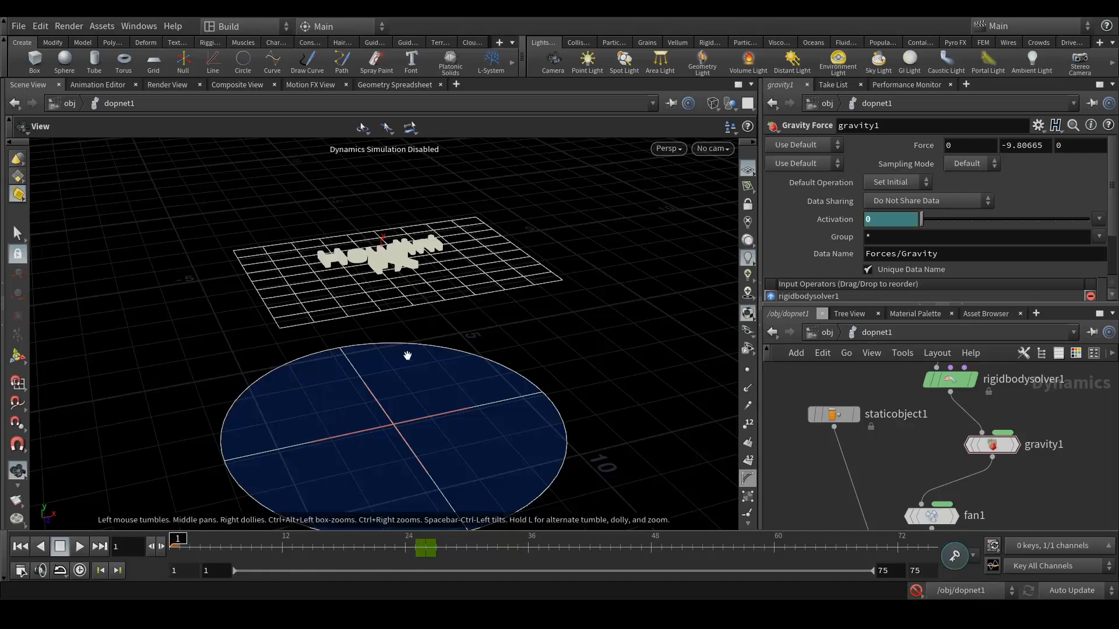
{"action": "scroll", "coordinate": [1020, 442], "scroll_direction": "down", "scroll_amount": 3}
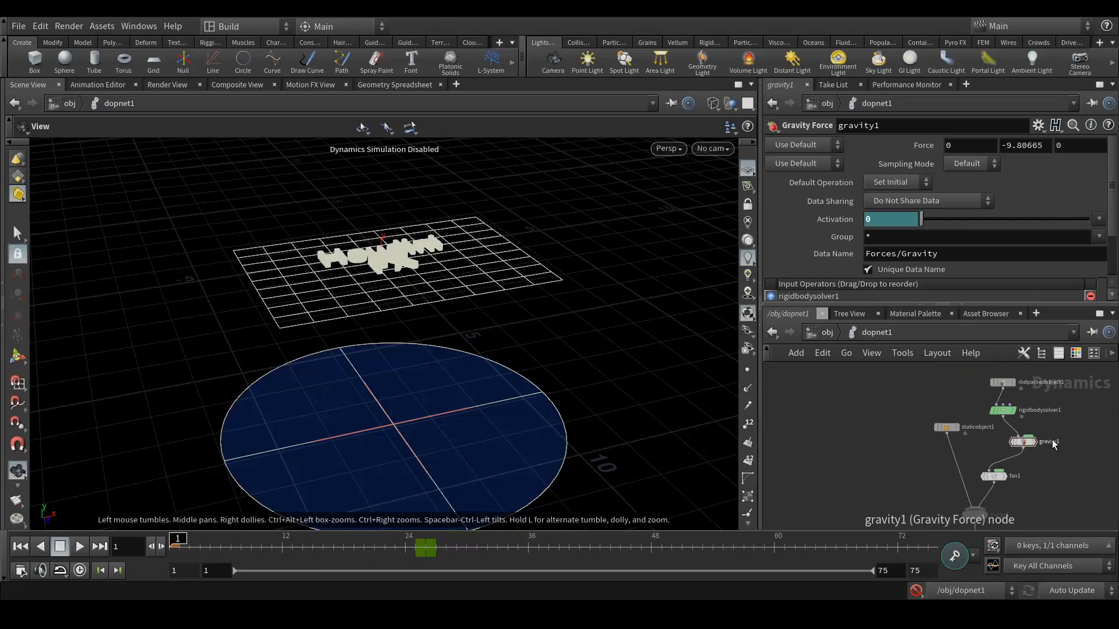
{"action": "middle_click_drag", "start_coordinate": [1059, 423], "coordinate": [1054, 422]}
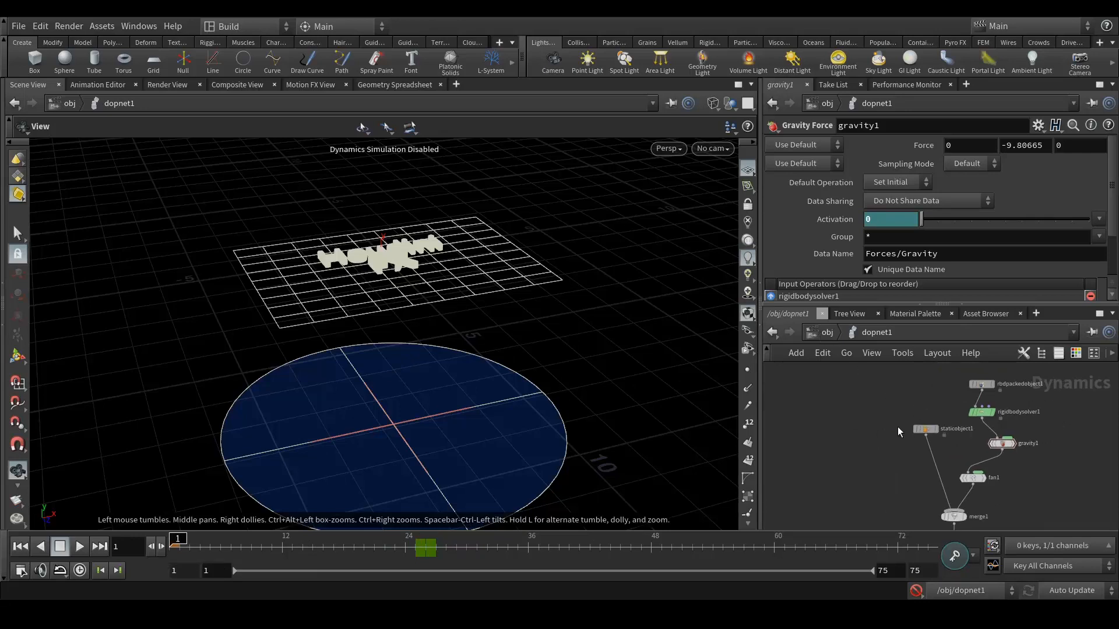
{"action": "left_click_drag", "start_coordinate": [419, 254], "coordinate": [456, 313]}
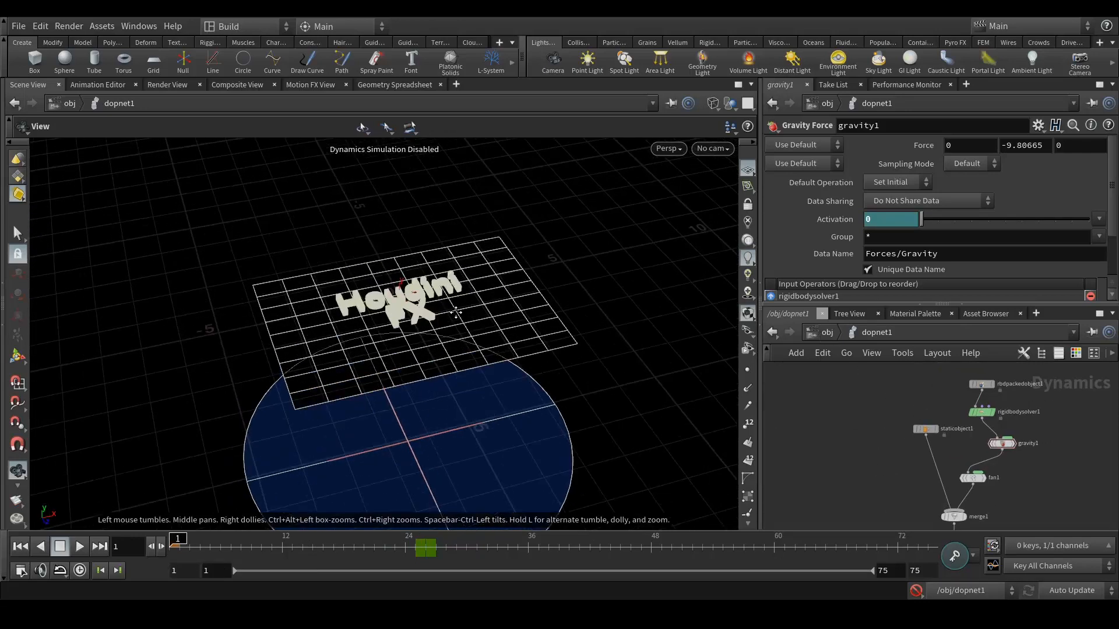
{"action": "scroll", "coordinate": [456, 313], "scroll_direction": "up", "scroll_amount": 6}
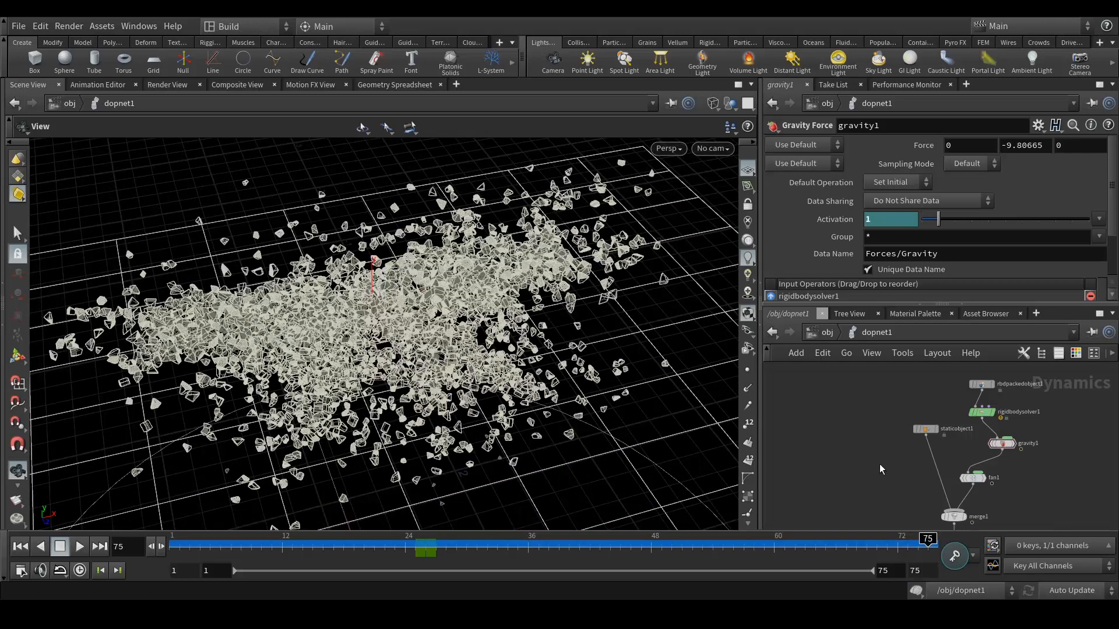
{"action": "left_click_drag", "start_coordinate": [904, 546], "coordinate": [177, 550]}
{"action": "left_click", "coordinate": [20, 546]}
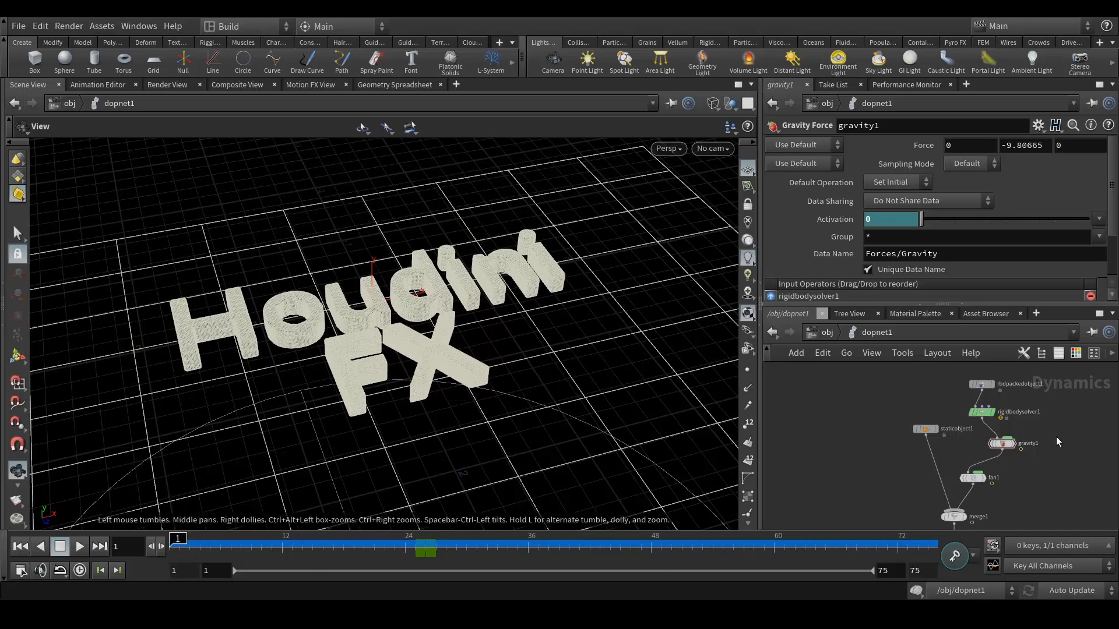
Set the Time Scale of the rigidbodysolver1 node to 0.25.
{"action": "scroll", "coordinate": [1018, 429], "scroll_direction": "up", "scroll_amount": 5}
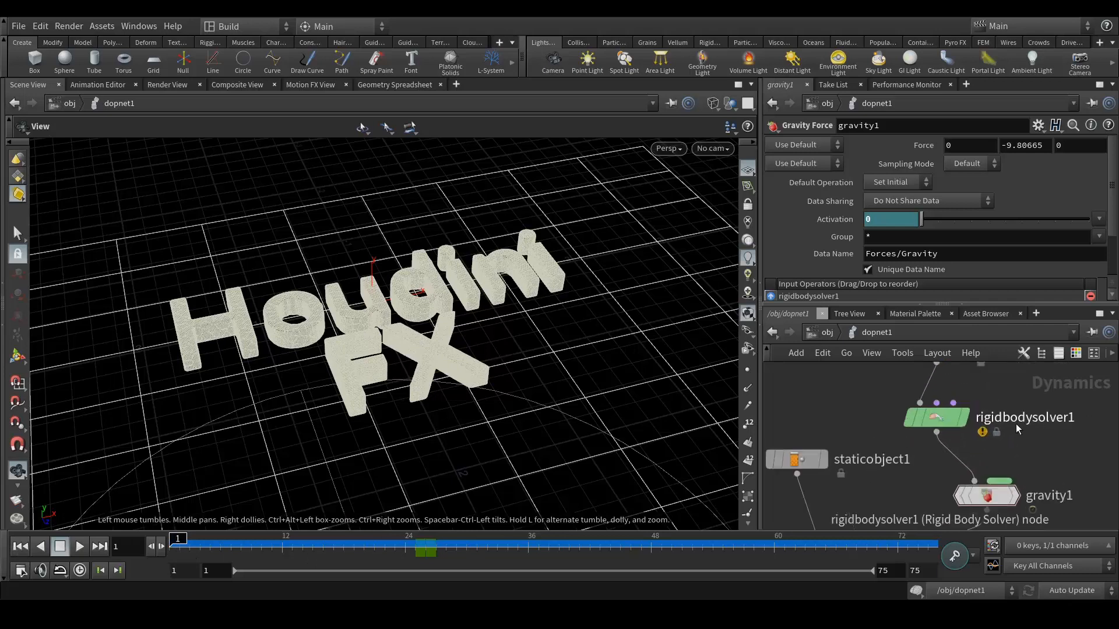
{"action": "left_click", "coordinate": [936, 417]}
{"action": "middle_click_drag", "start_coordinate": [1087, 438], "coordinate": [1087, 459]}
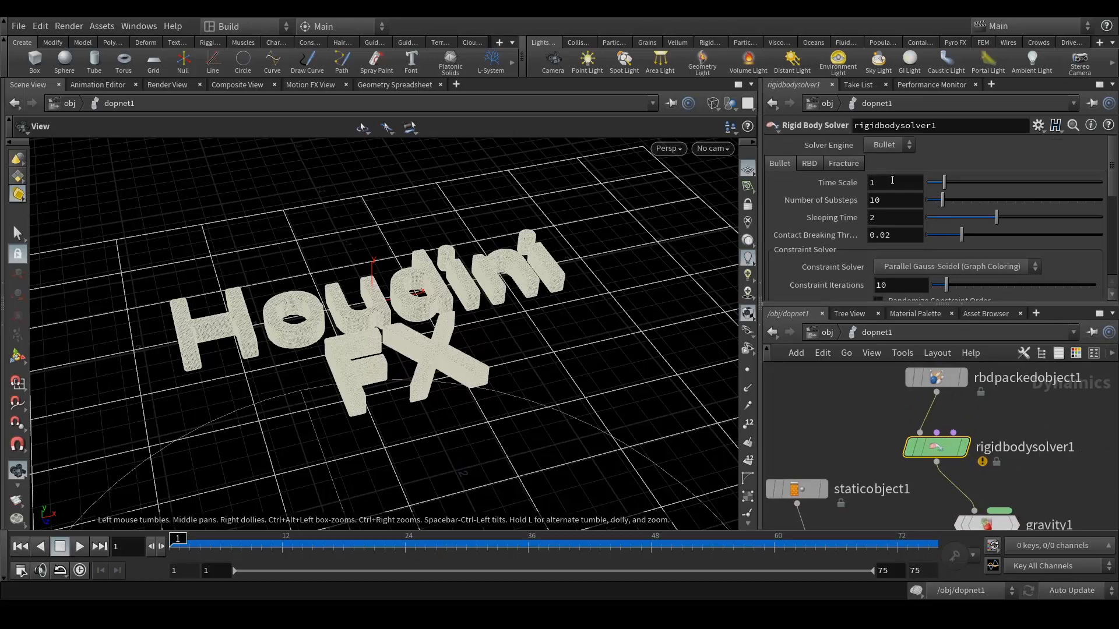
{"action": "left_click", "coordinate": [878, 185]}
{"action": "type", "text": "0.25"}
{"action": "key", "text": "Return"}
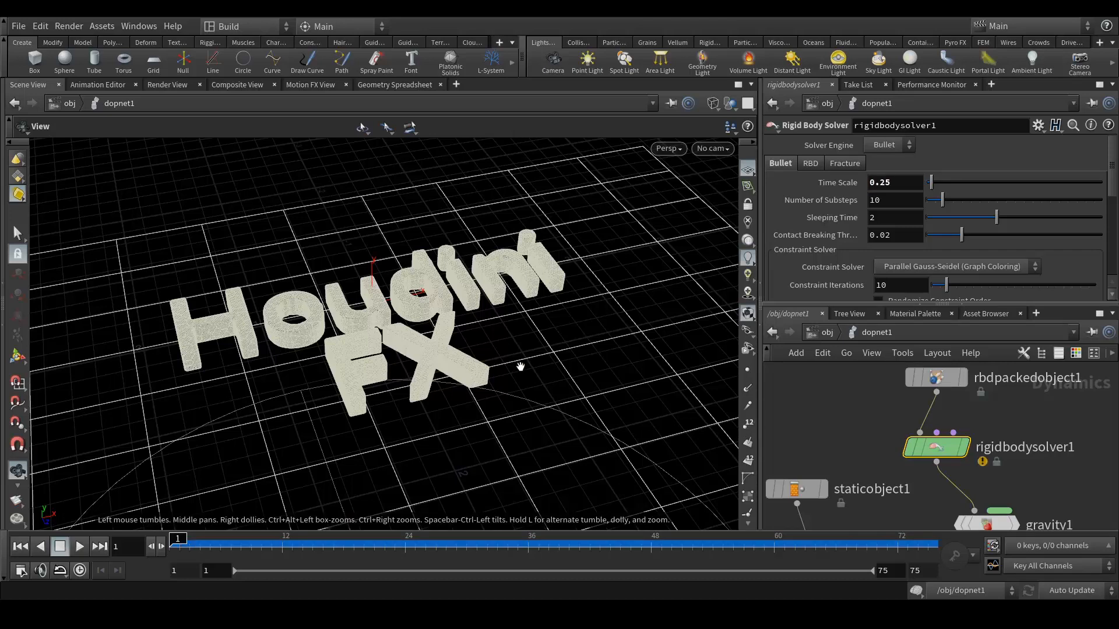
Scrub the slowed simulation up to about frame 60 and examine the flying pieces in shaded display.
{"action": "left_click", "coordinate": [210, 546]}
{"action": "left_click_drag", "start_coordinate": [268, 550], "coordinate": [775, 550]}
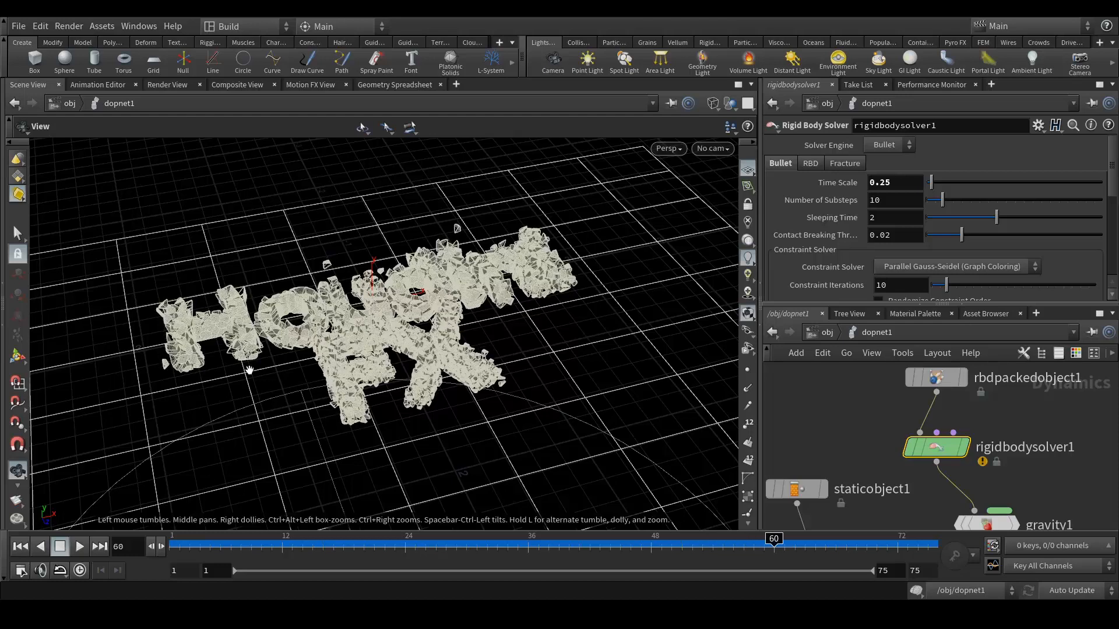
{"action": "key", "text": "w"}
{"action": "left_click_drag", "start_coordinate": [400, 277], "coordinate": [340, 389]}
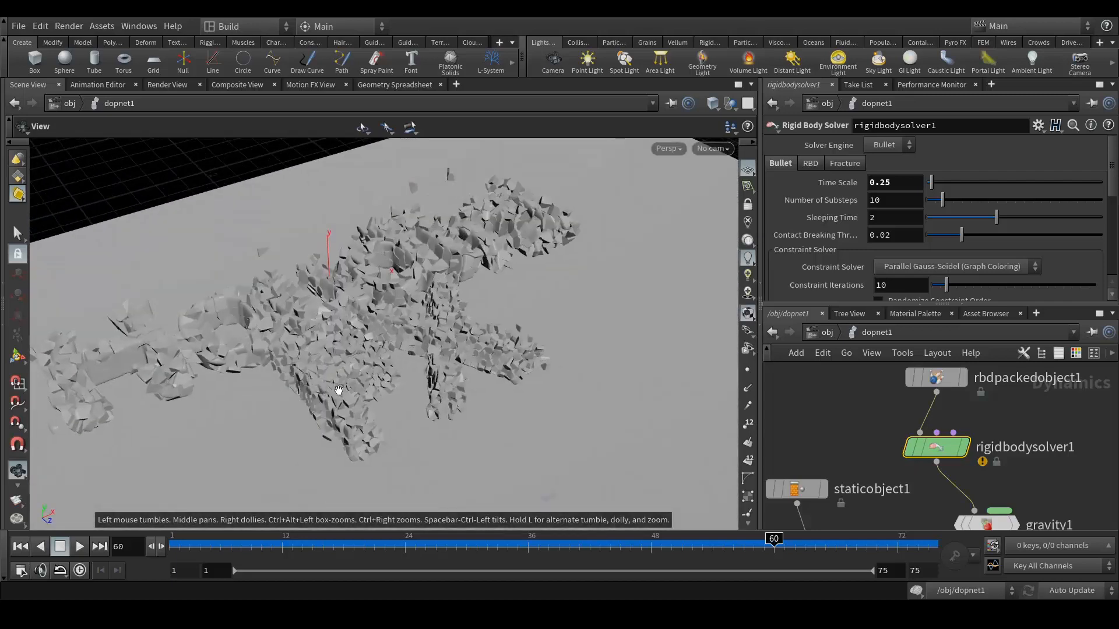
{"action": "left_click_drag", "start_coordinate": [492, 547], "coordinate": [767, 550]}
Return the timeline to frame 1 and save the scene file.
{"action": "left_click", "coordinate": [20, 546]}
{"action": "left_click_drag", "start_coordinate": [475, 321], "coordinate": [480, 327]}
{"action": "middle_click_drag", "start_coordinate": [437, 278], "coordinate": [459, 296]}
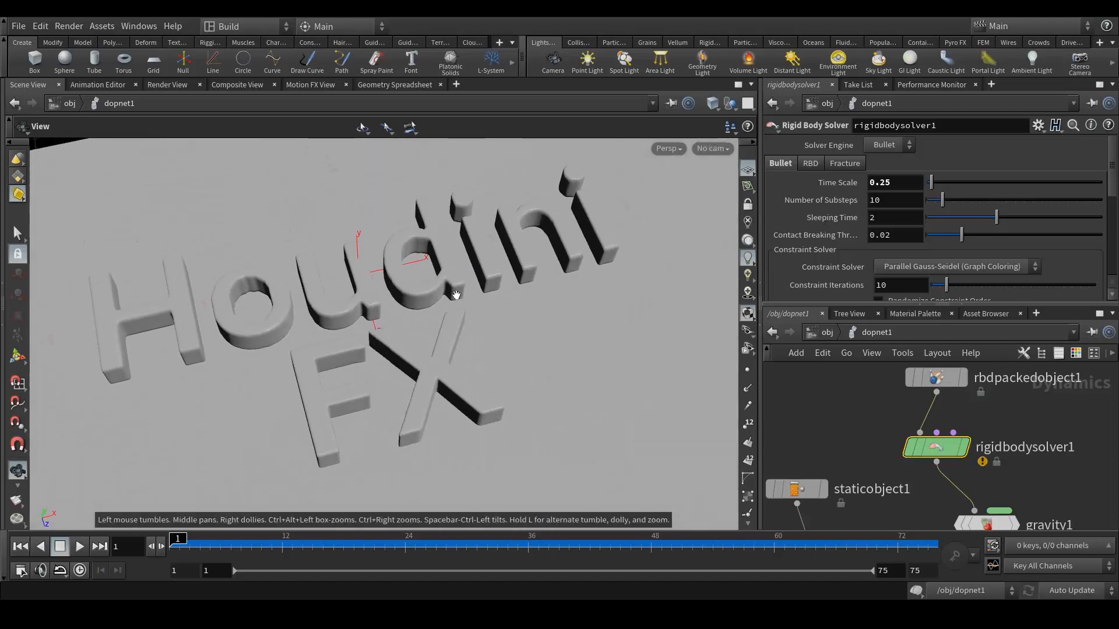
{"action": "key", "text": "ctrl+s"}
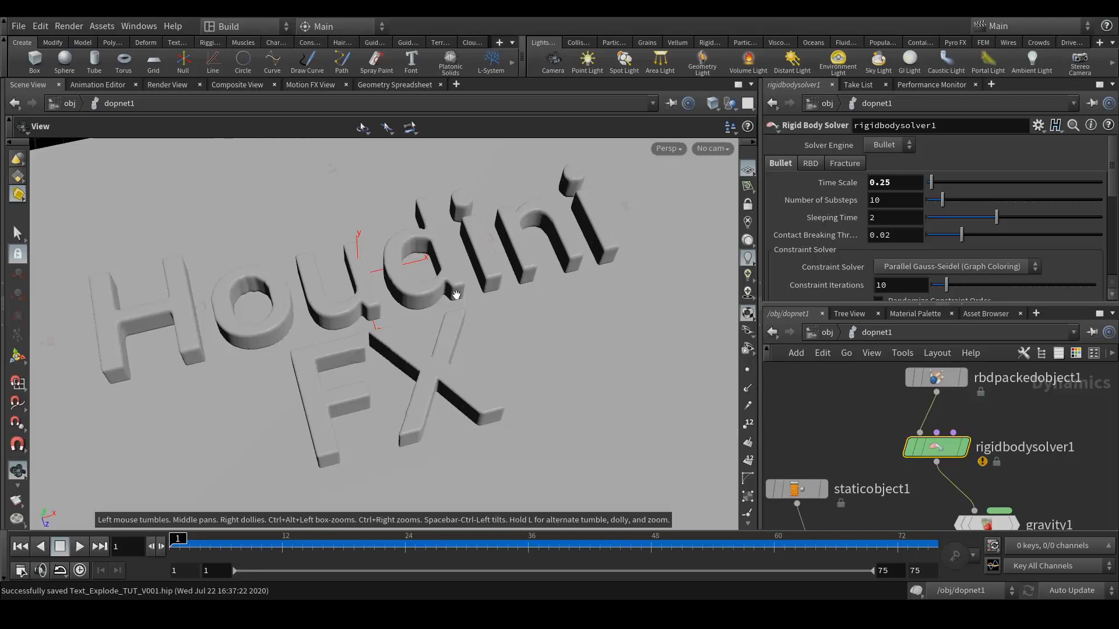
Return from dopnet1 to the object level and auto-arrange the nodes of the network.
{"action": "left_click", "coordinate": [826, 334]}
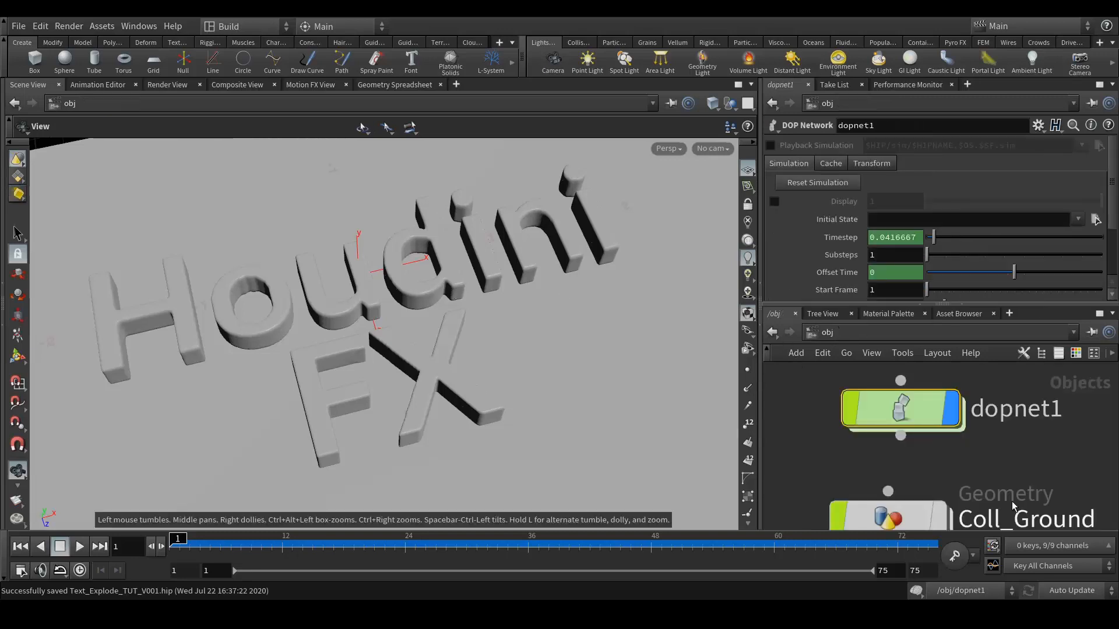
{"action": "left_click", "coordinate": [1028, 435]}
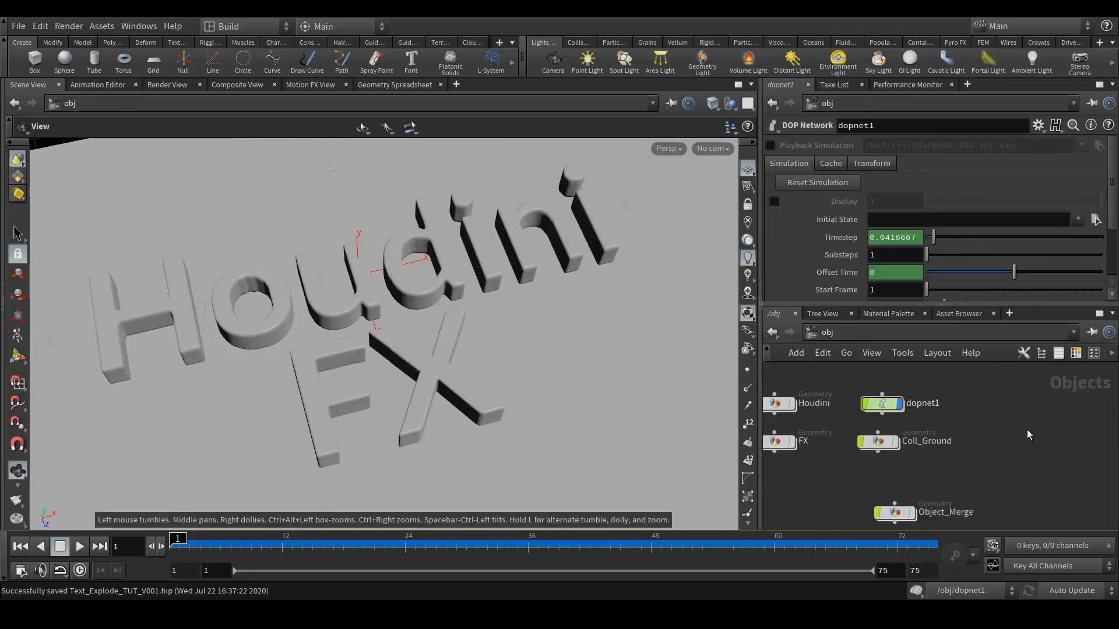
{"action": "key", "text": "l"}
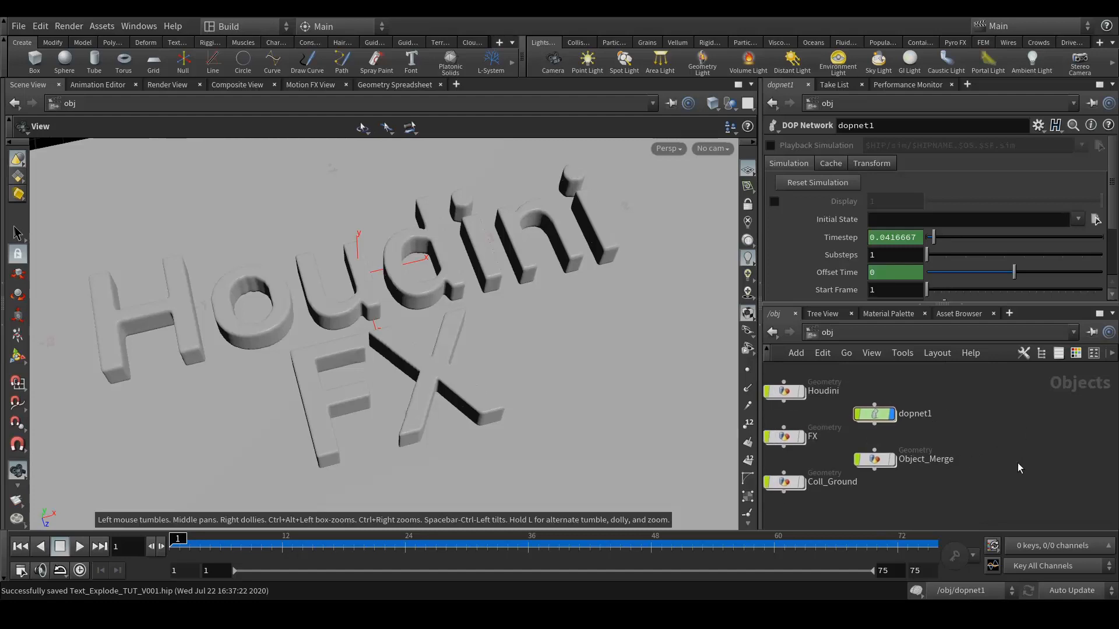
Add a new Geometry node beside Object_Merge and rename it Export.
{"action": "key", "text": "Tab"}
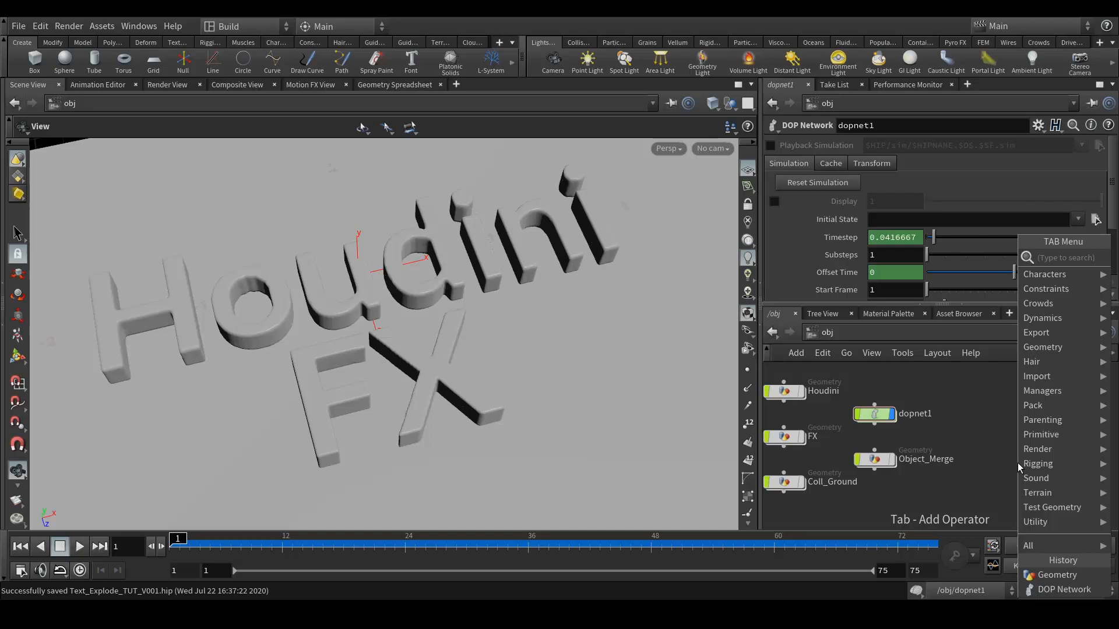
{"action": "type", "text": "ge"}
{"action": "key", "text": "Return"}
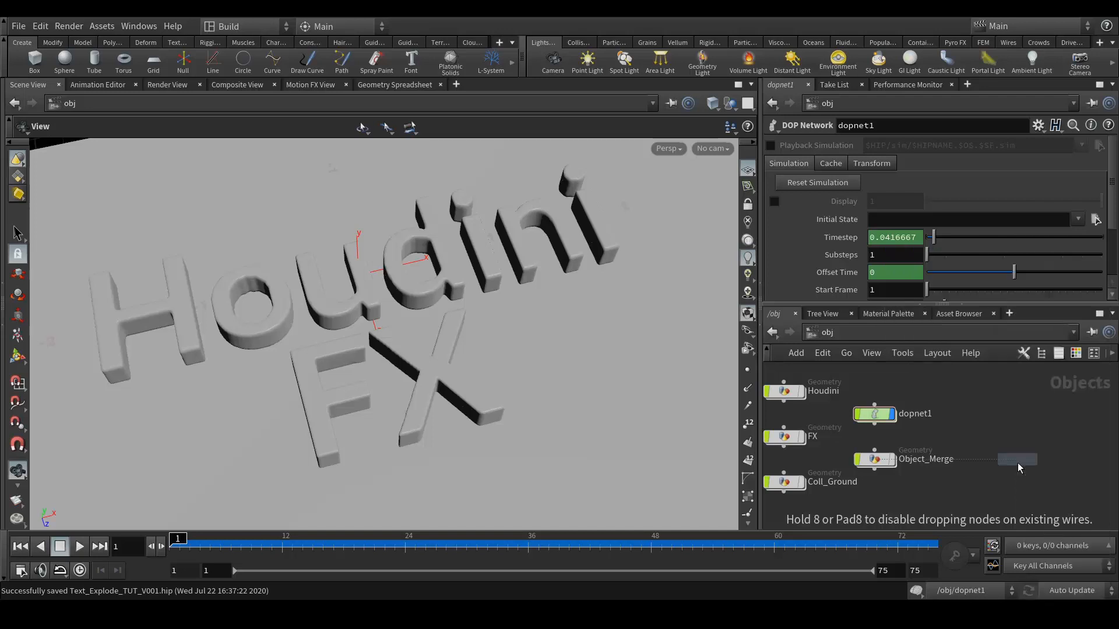
{"action": "left_click", "coordinate": [1019, 468]}
{"action": "double_click", "coordinate": [1057, 459]}
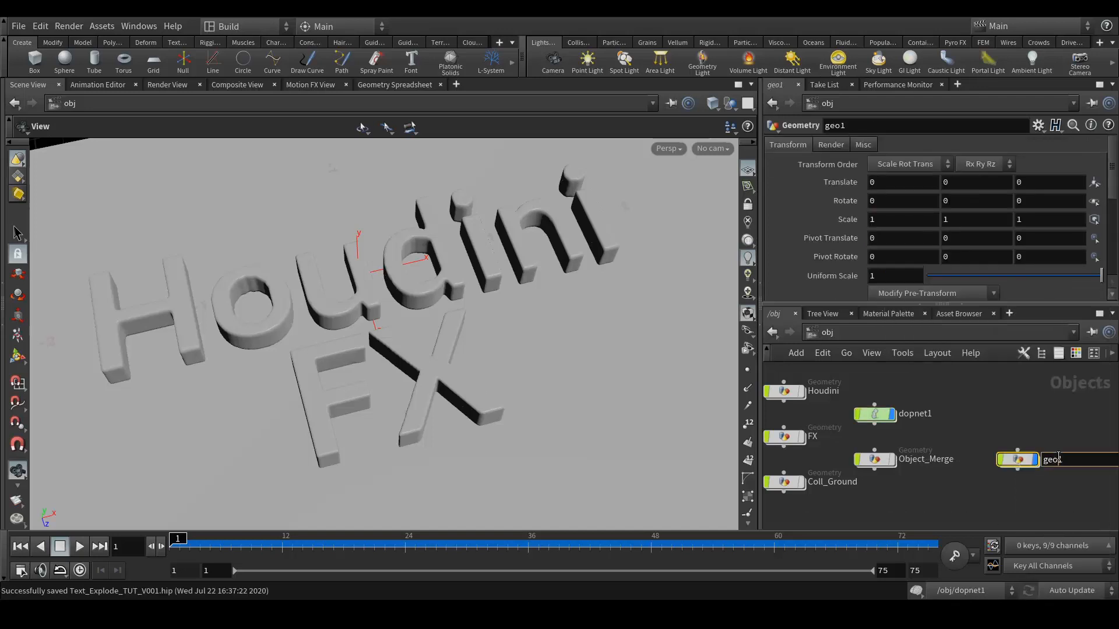
{"action": "double_click", "coordinate": [1058, 458]}
{"action": "type", "text": "Export"}
{"action": "key", "text": "Return"}
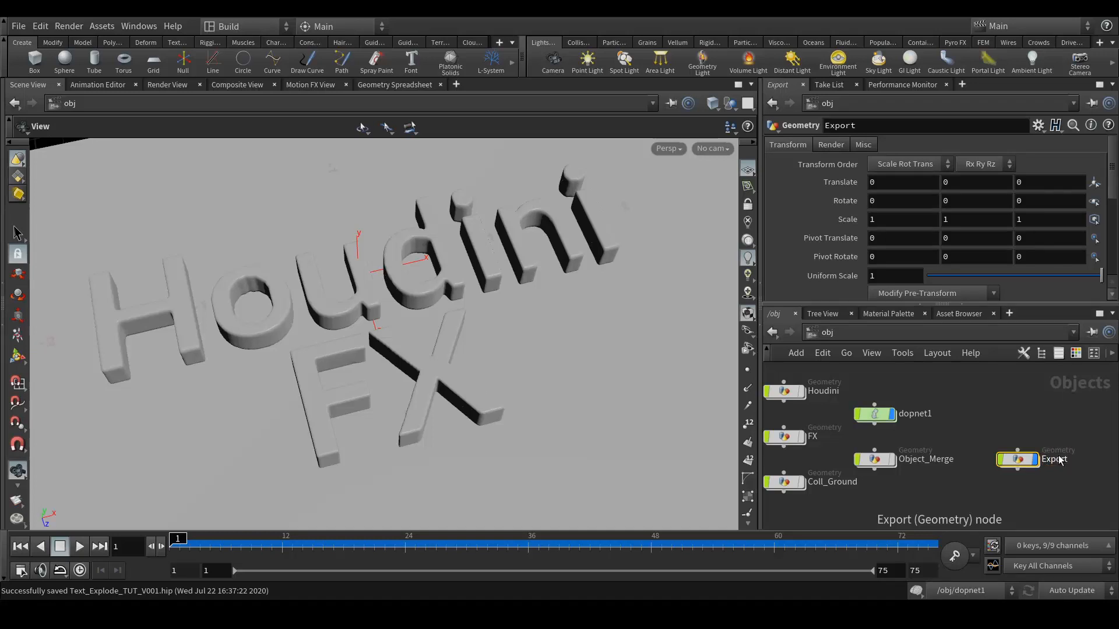
Place an Object Merge node inside the Export geometry network.
{"action": "double_click", "coordinate": [1017, 460]}
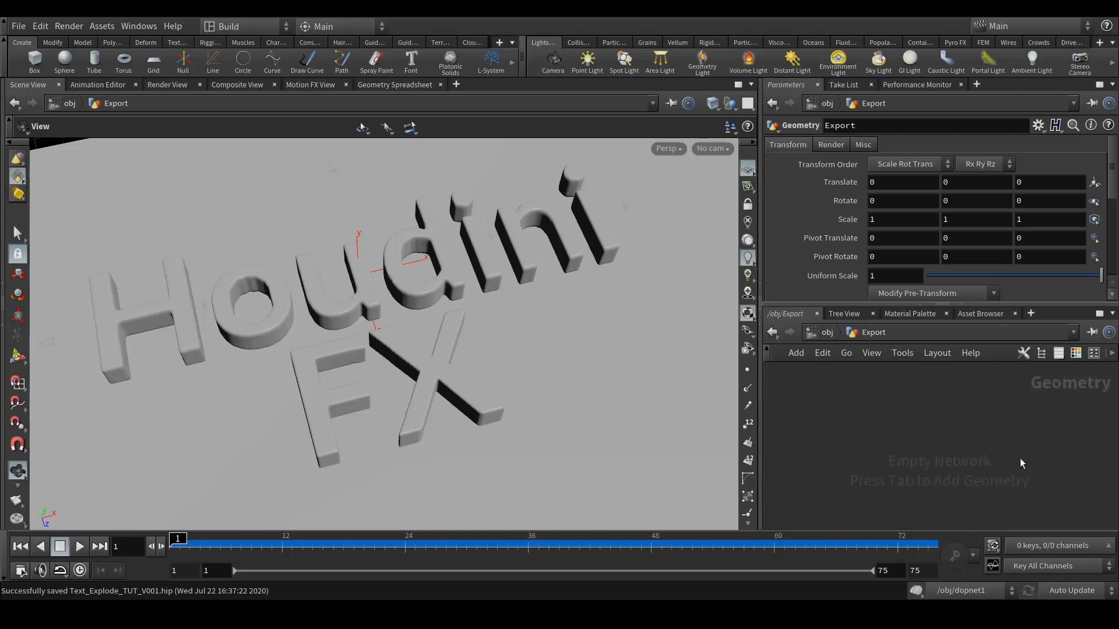
{"action": "key", "text": "Tab"}
{"action": "type", "text": "obj"}
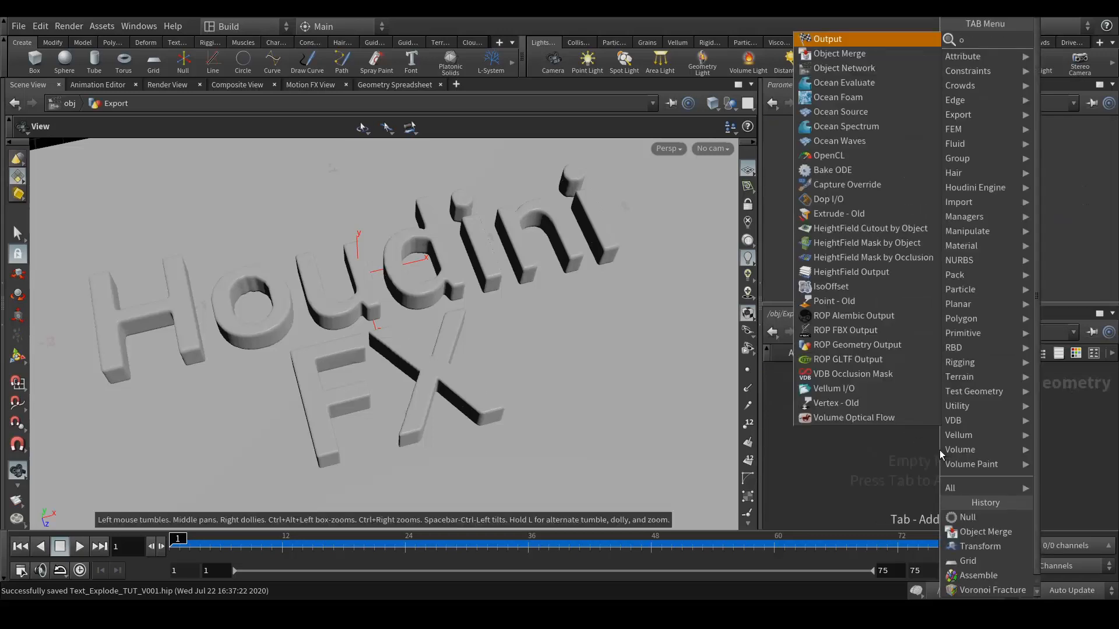
{"action": "key", "text": "Return"}
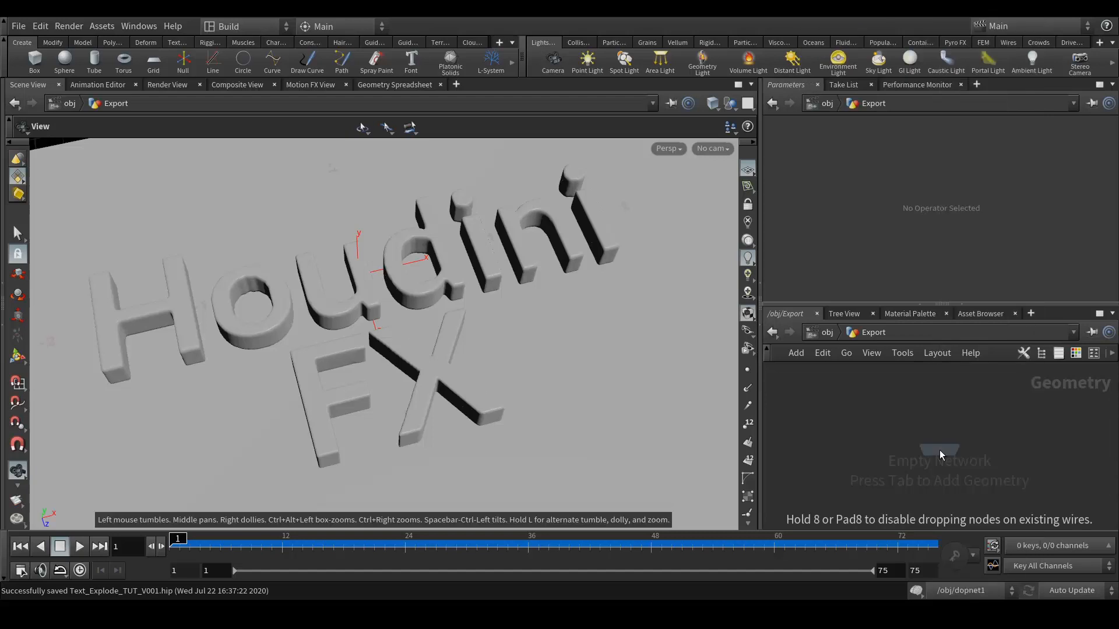
{"action": "left_click", "coordinate": [939, 450]}
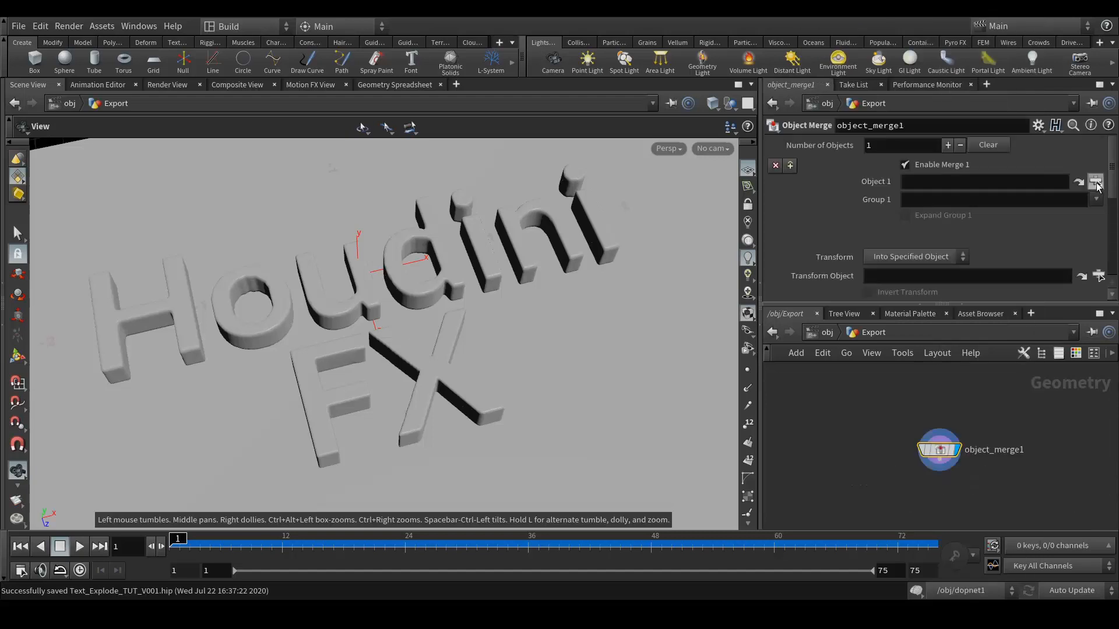
Set Object 1 of the new Object Merge node to /obj/dopnet1.
{"action": "left_click", "coordinate": [1096, 183]}
{"action": "left_click", "coordinate": [952, 169]}
{"action": "left_click", "coordinate": [952, 180]}
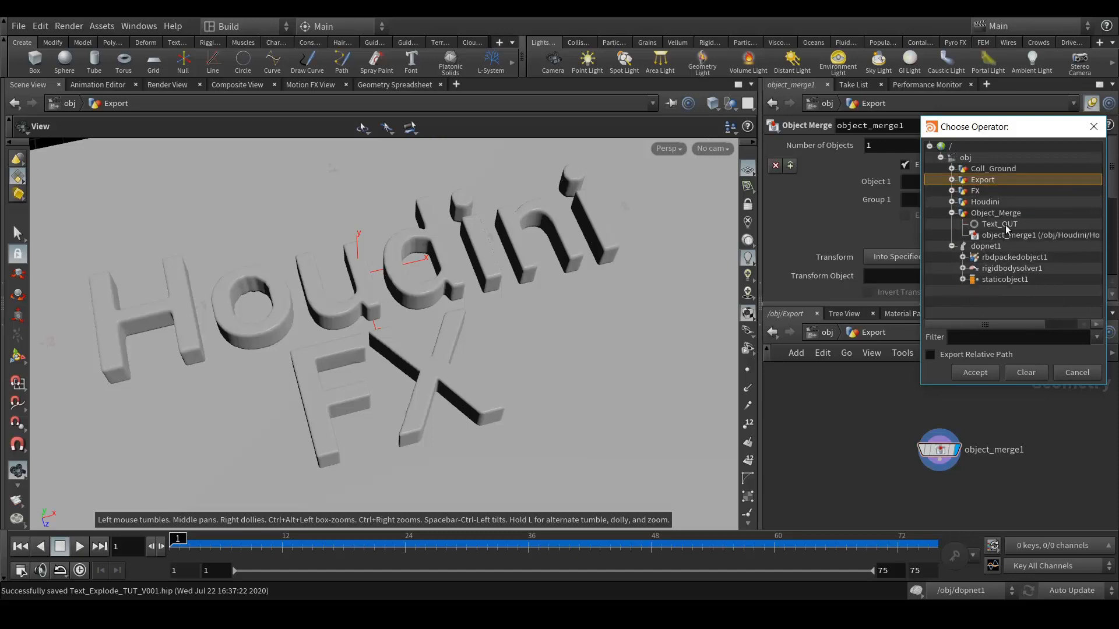
{"action": "left_click", "coordinate": [952, 214]}
{"action": "left_click", "coordinate": [985, 224]}
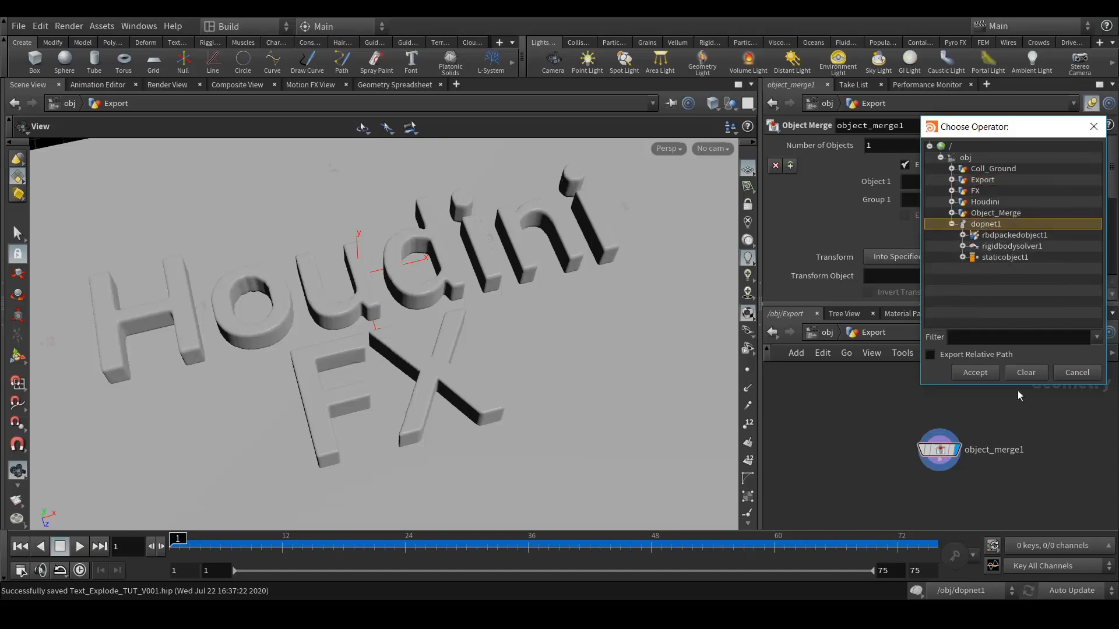
{"action": "left_click", "coordinate": [1026, 374]}
{"action": "left_click", "coordinate": [1095, 181]}
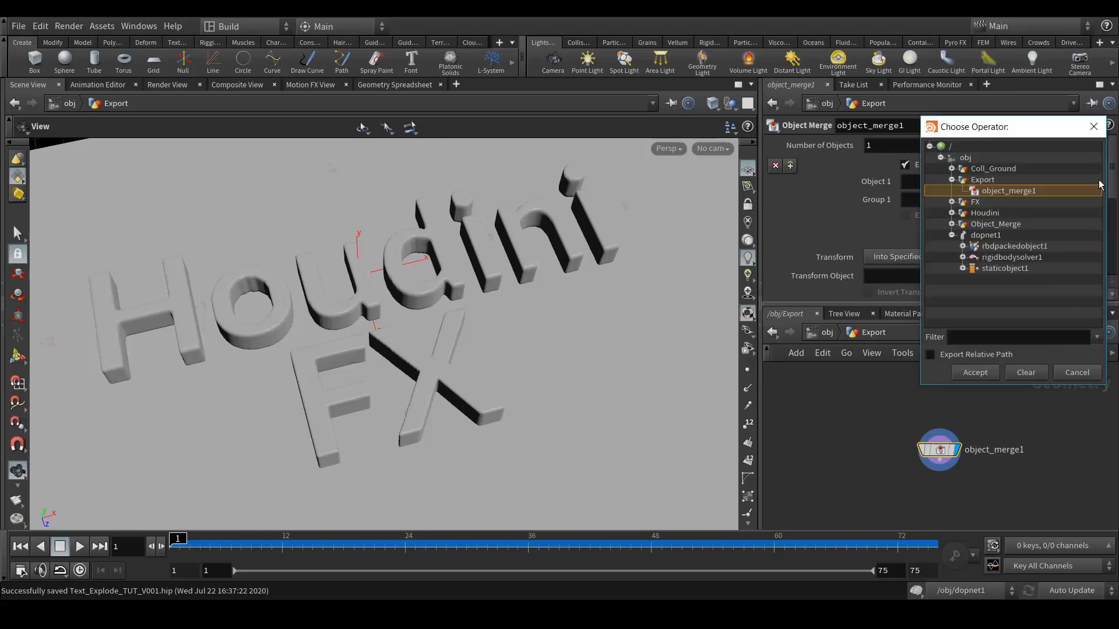
{"action": "double_click", "coordinate": [988, 236]}
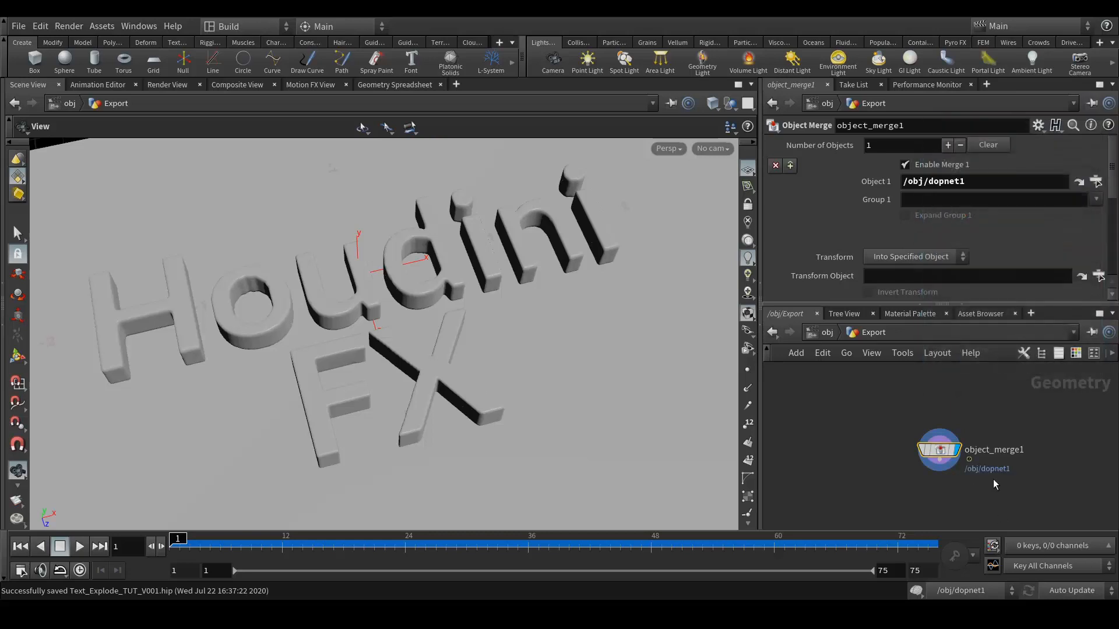
Move object_merge1 upward and connect a ROP Alembic Output node to its output.
{"action": "left_click_drag", "start_coordinate": [939, 450], "coordinate": [951, 391]}
{"action": "left_click", "coordinate": [951, 415]}
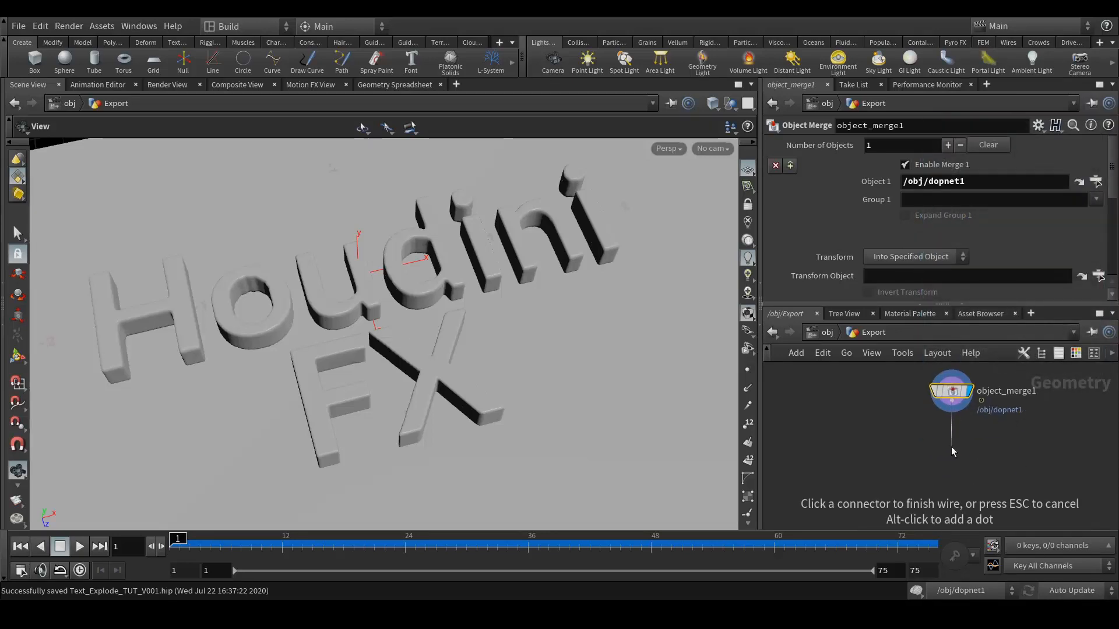
{"action": "key", "text": "Tab"}
{"action": "type", "text": "r"}
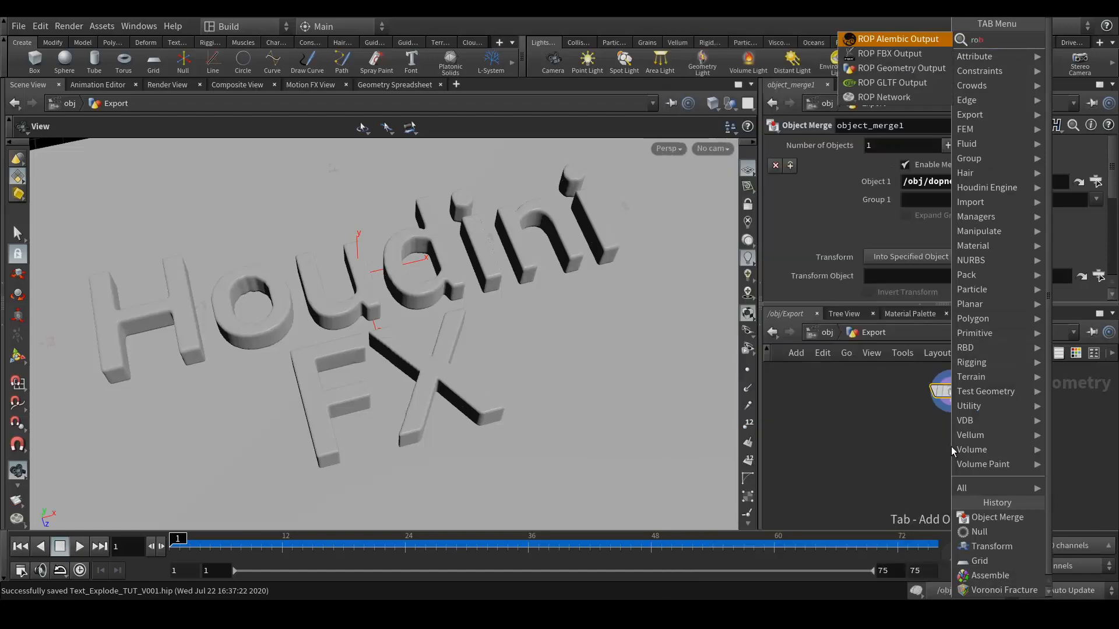
{"action": "key", "text": "Return"}
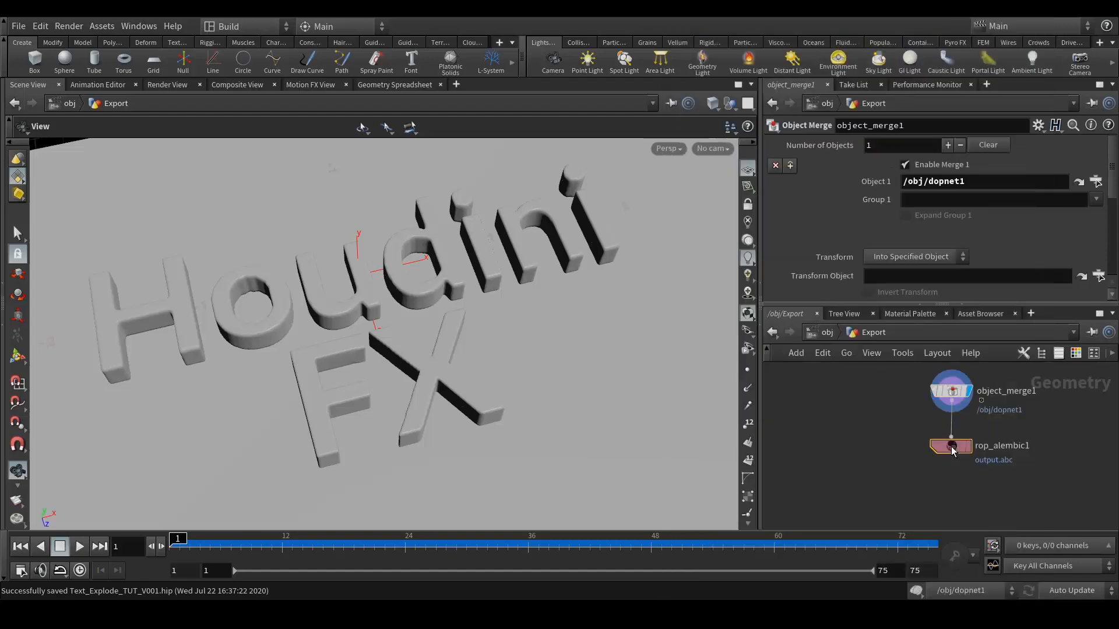
{"action": "left_click", "coordinate": [951, 447]}
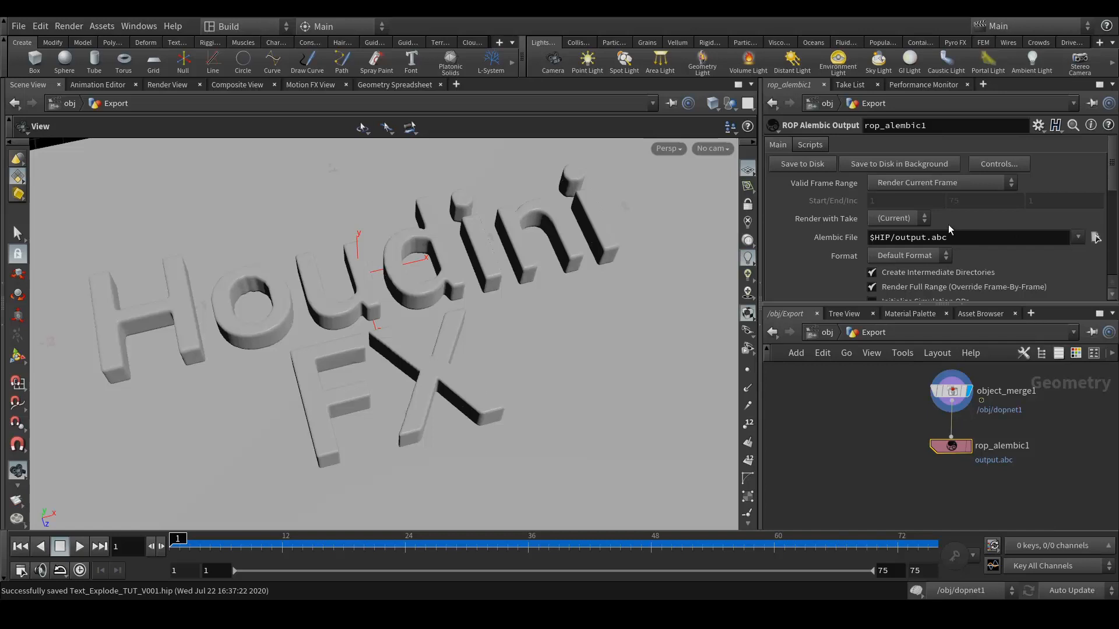
Set the Alembic output to render with take Main and its valid frame range to Render Frame Range.
{"action": "left_click", "coordinate": [907, 222]}
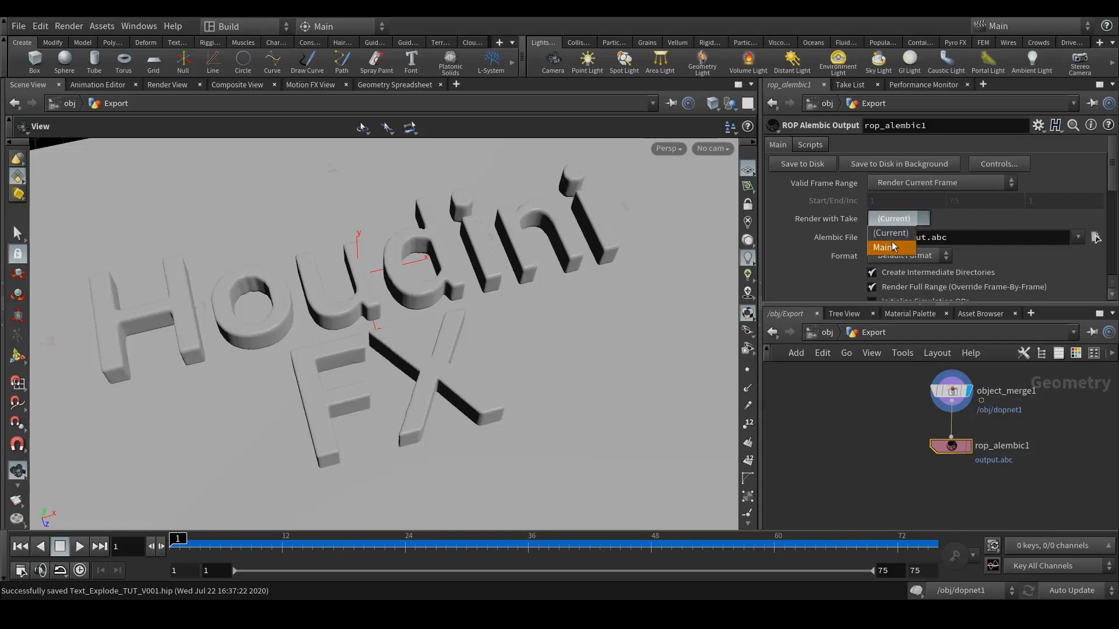
{"action": "left_click", "coordinate": [893, 246]}
{"action": "left_click", "coordinate": [909, 183]}
{"action": "left_click", "coordinate": [895, 213]}
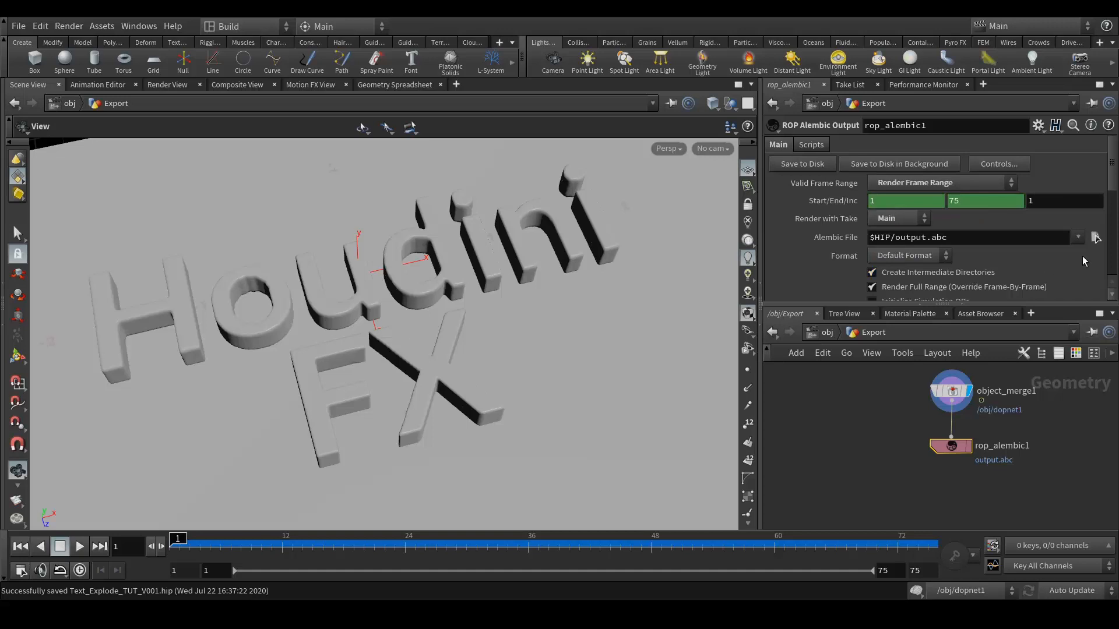
{"action": "left_click", "coordinate": [1095, 238]}
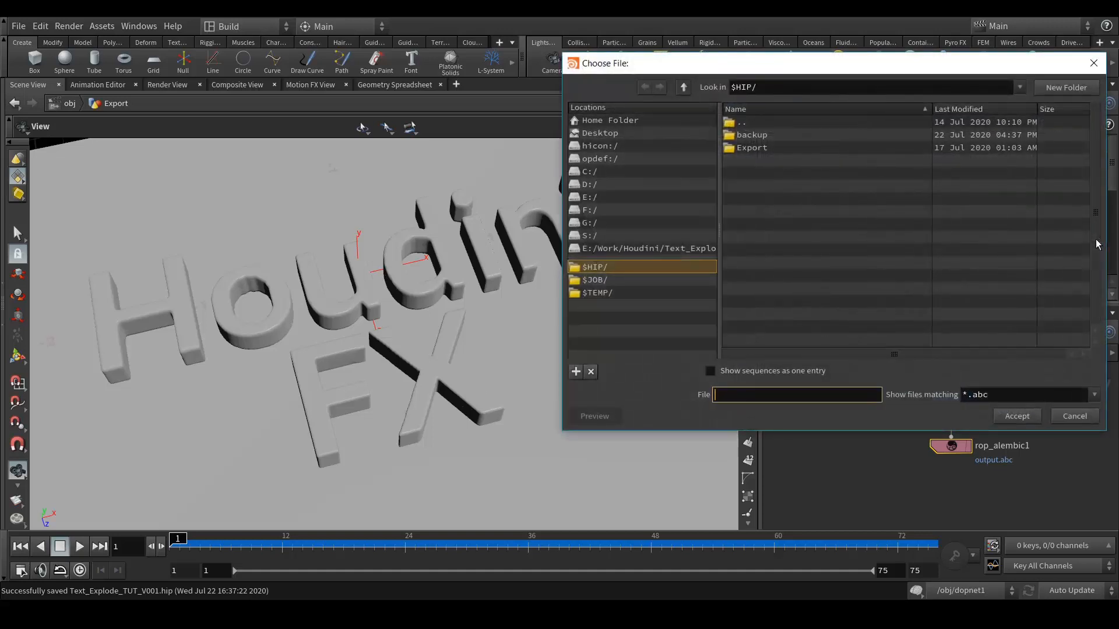
{"action": "left_click", "coordinate": [1074, 416]}
{"action": "left_click_drag", "start_coordinate": [893, 436], "coordinate": [904, 456]}
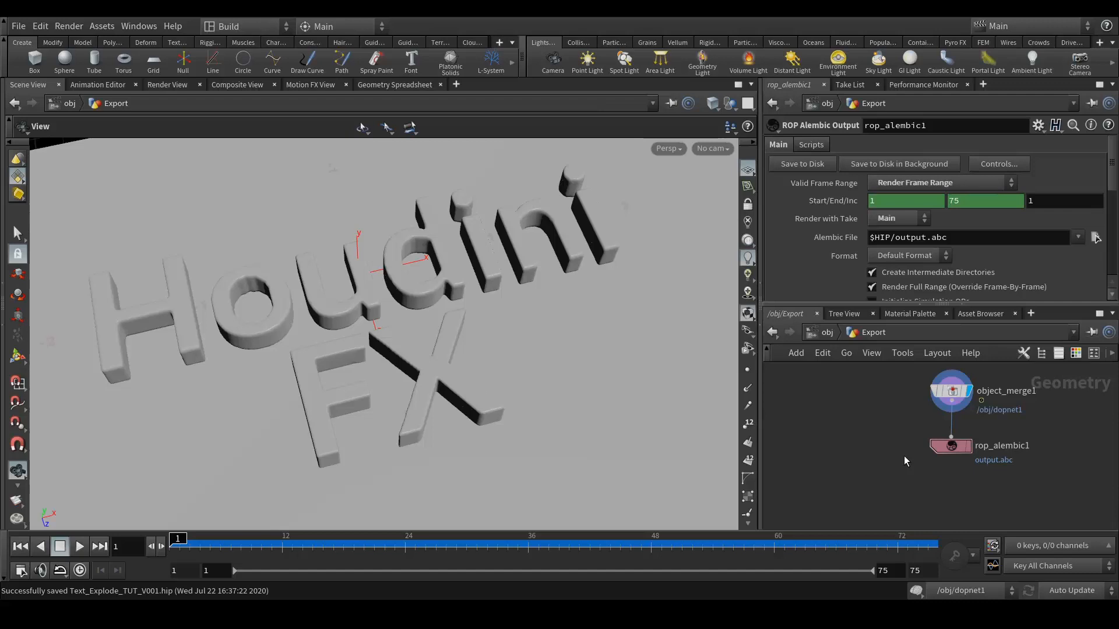
Leave the Export network for the object level and frame all its nodes.
{"action": "key", "text": "u"}
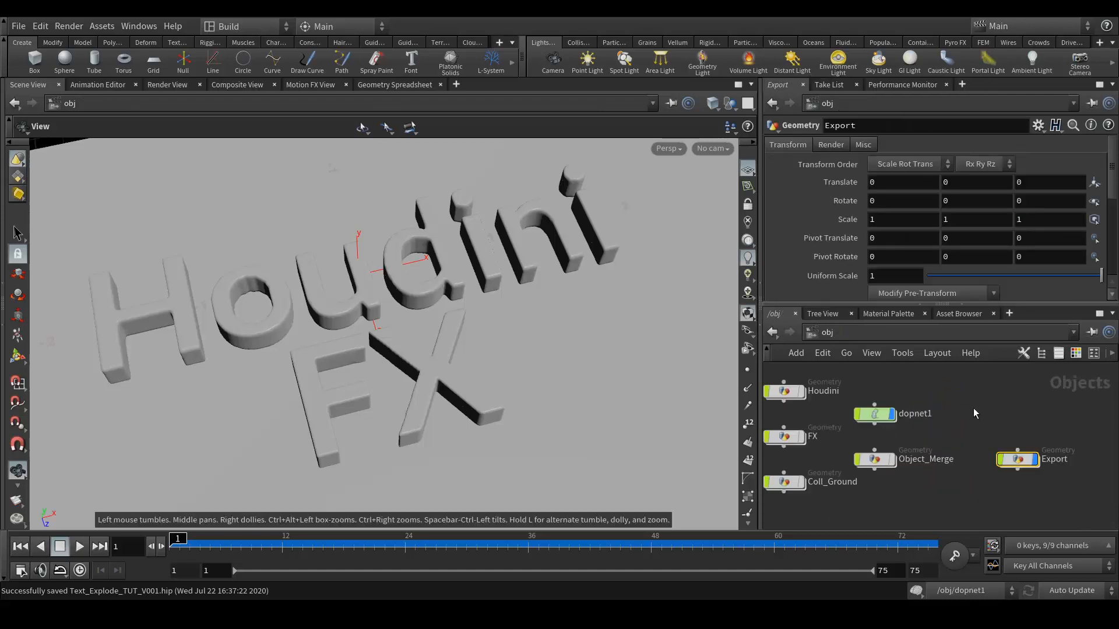
{"action": "key", "text": "l"}
{"action": "scroll", "coordinate": [962, 453], "scroll_direction": "down", "scroll_amount": 3}
{"action": "key", "text": "h"}
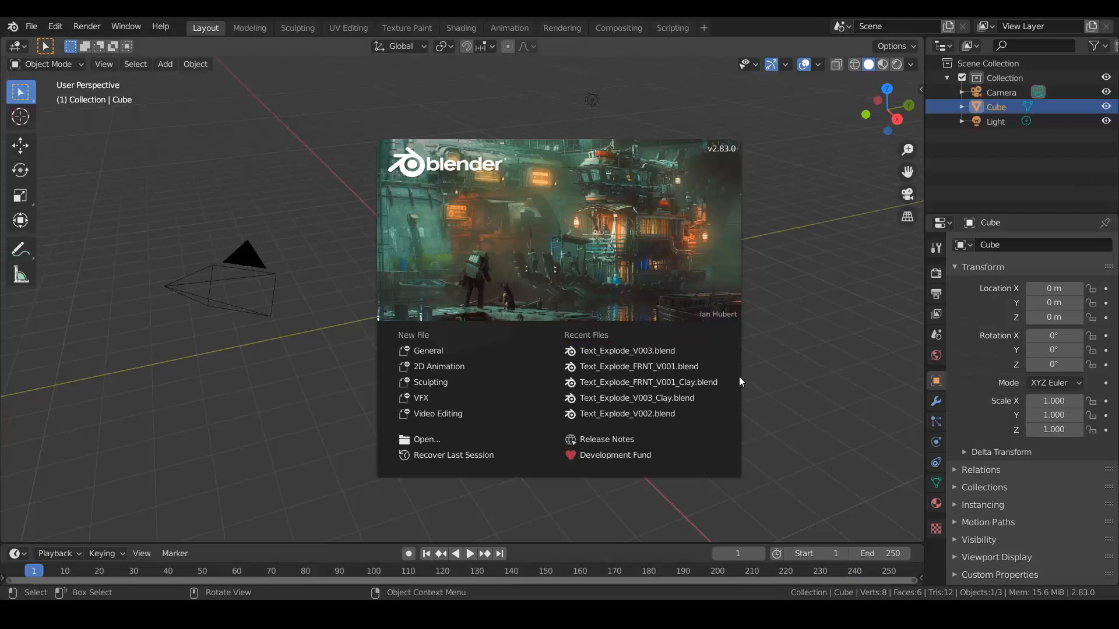
Switch to Blender, dismiss the splash screen, and delete the default camera, cube and light.
{"action": "left_click", "coordinate": [807, 276]}
{"action": "scroll", "coordinate": [583, 321], "scroll_direction": "down", "scroll_amount": 3}
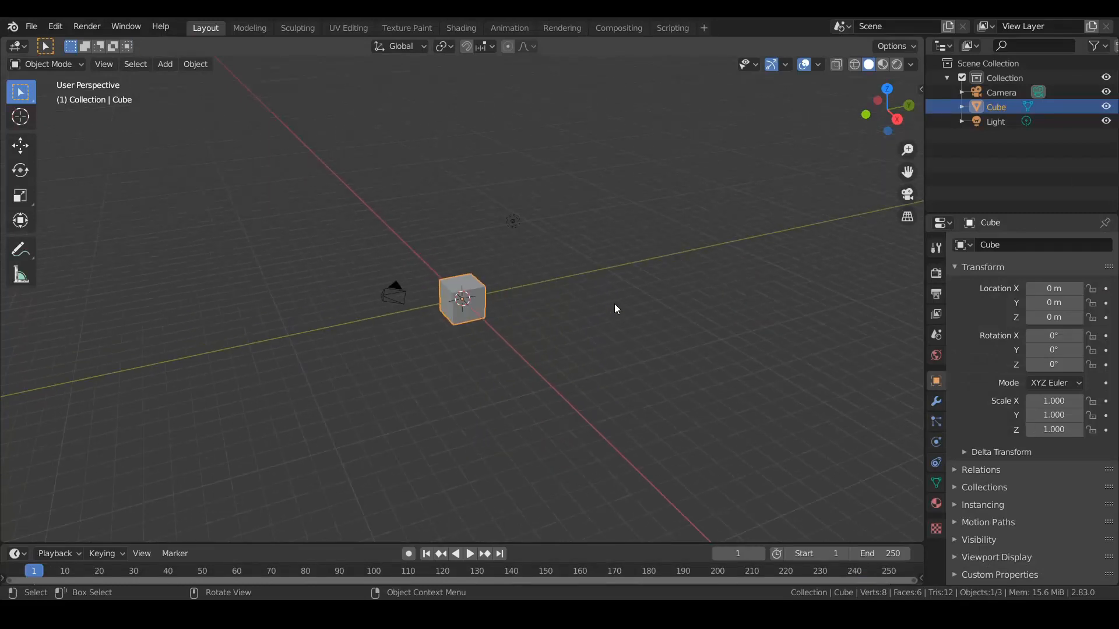
{"action": "middle_click_drag", "start_coordinate": [425, 337], "coordinate": [444, 333]}
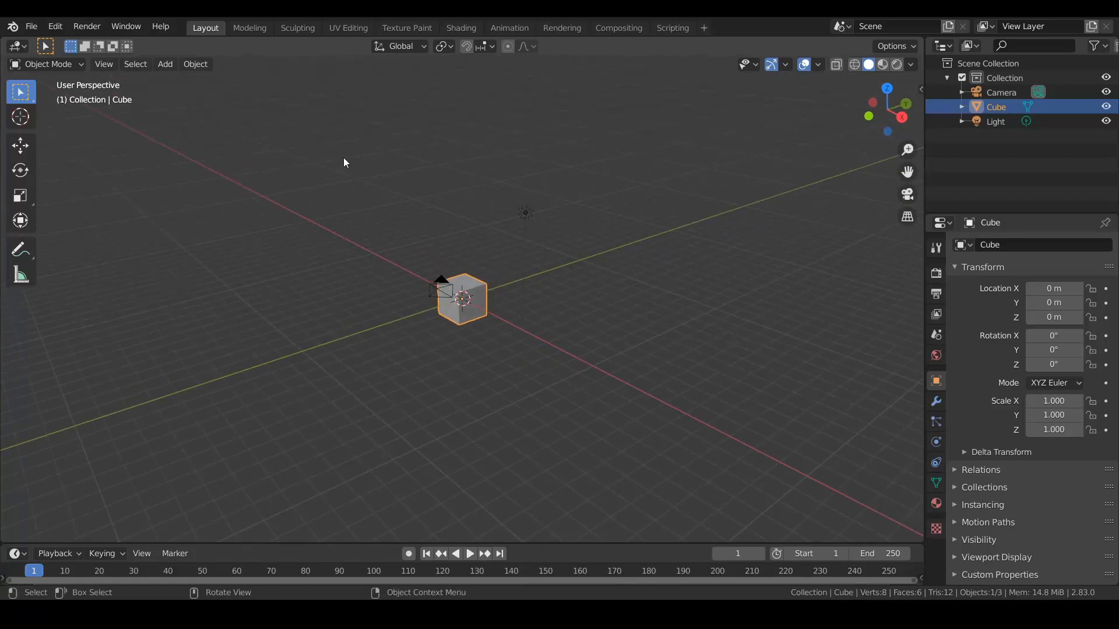
{"action": "left_click_drag", "start_coordinate": [312, 110], "coordinate": [629, 400]}
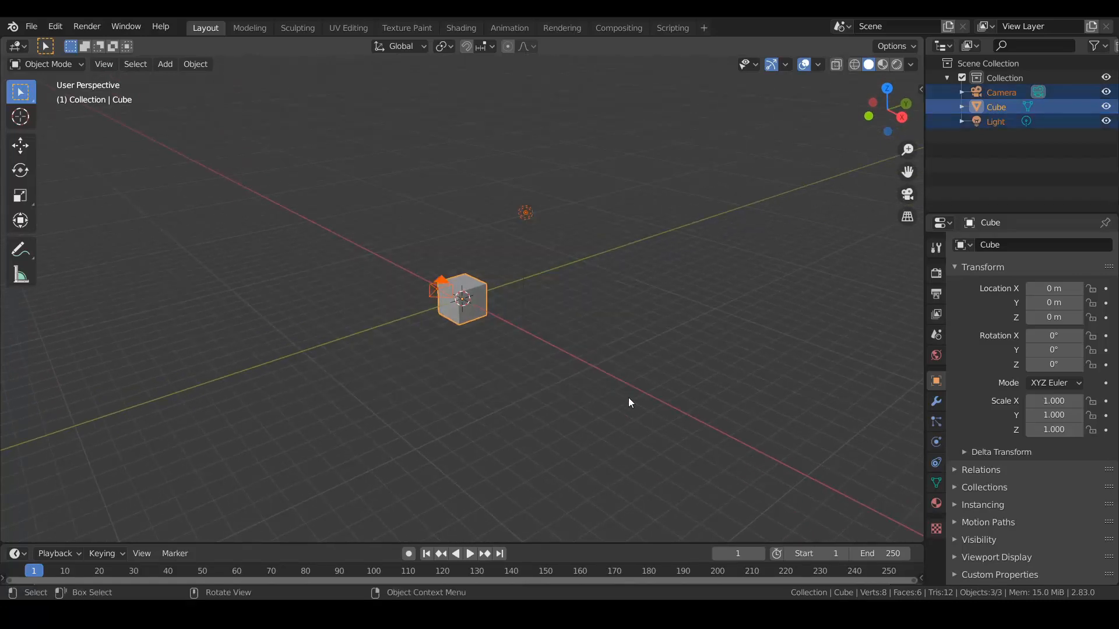
{"action": "key", "text": "Delete"}
Import the Alembic file Text_Explode_V002.abc from E:\Work\Houdini\Text_Explode\Export.
{"action": "left_click", "coordinate": [32, 27]}
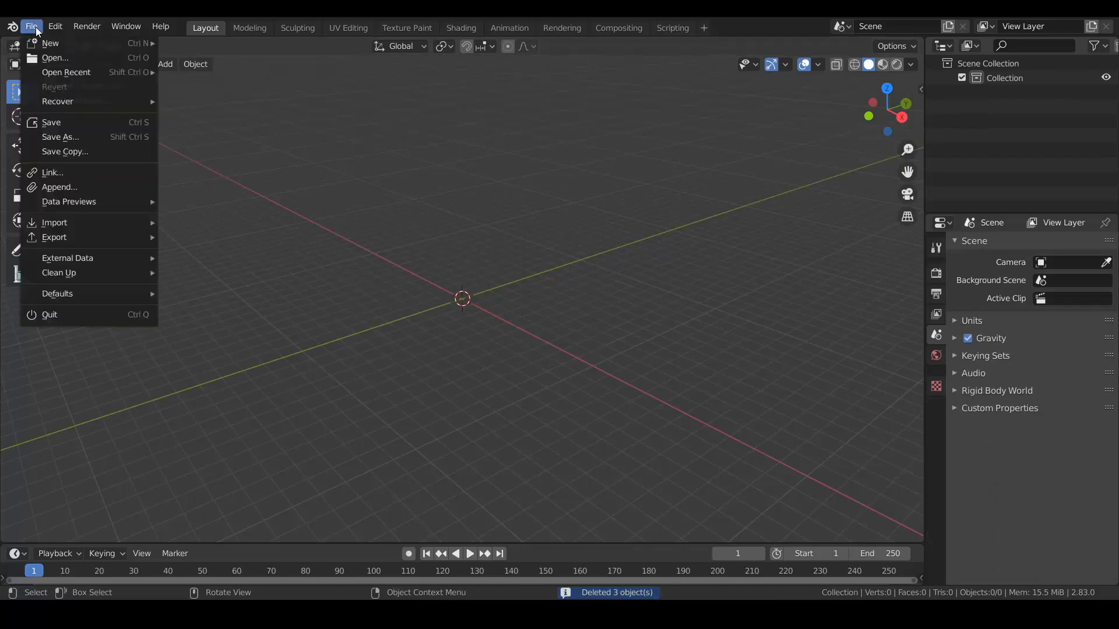
{"action": "mouse_move", "coordinate": [73, 225]}
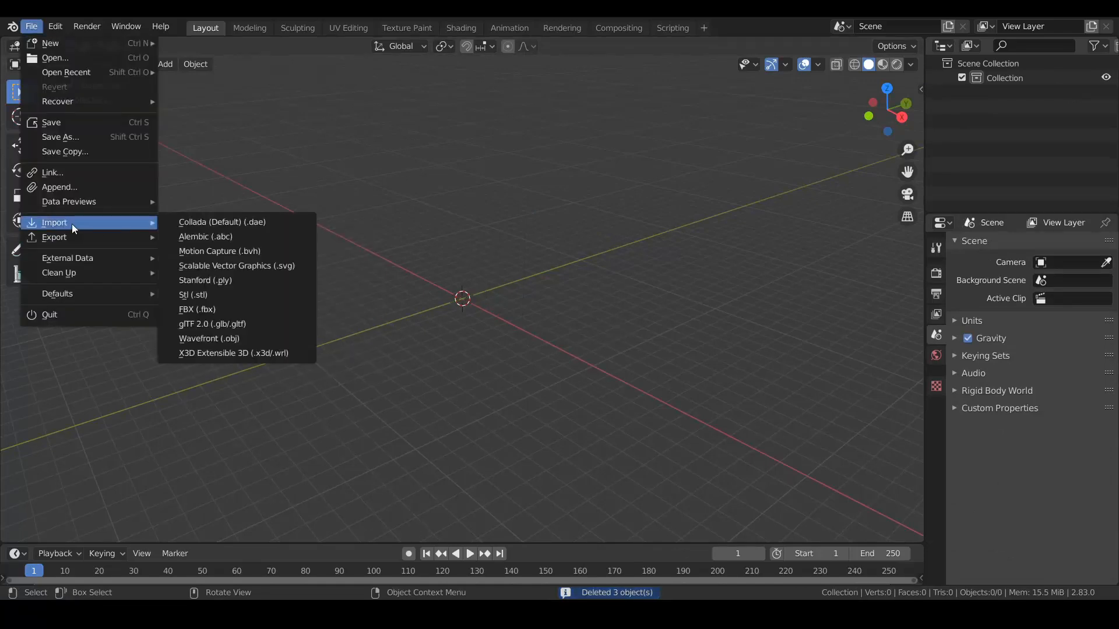
{"action": "left_click", "coordinate": [240, 238]}
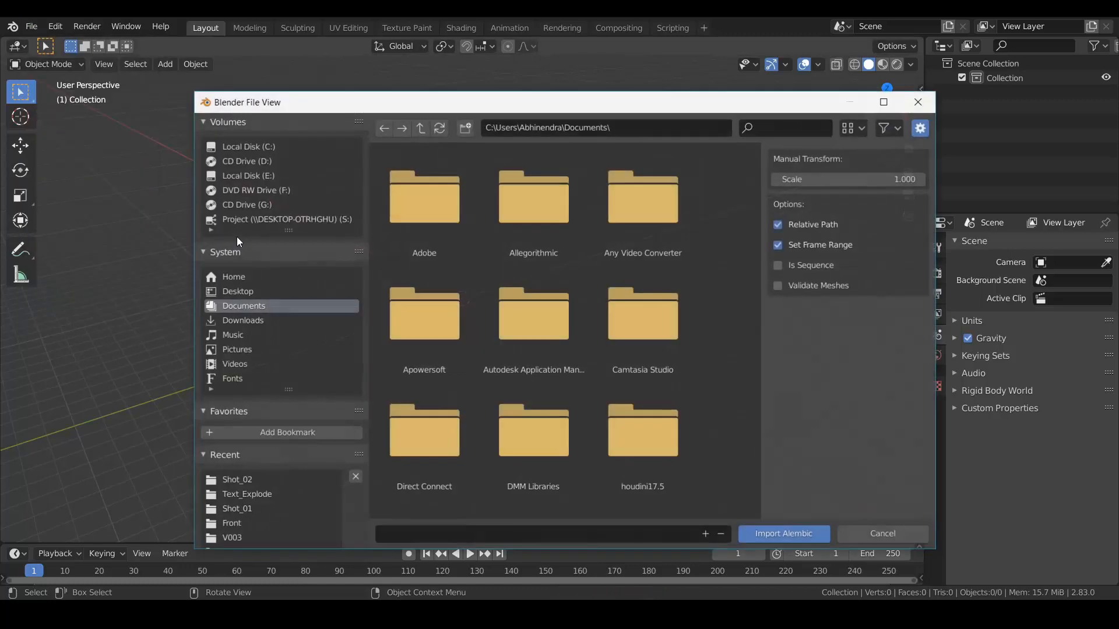
{"action": "type", "text": "E:\\Work\\Houdini\\Text_Explode\\Export"}
{"action": "key", "text": "Return"}
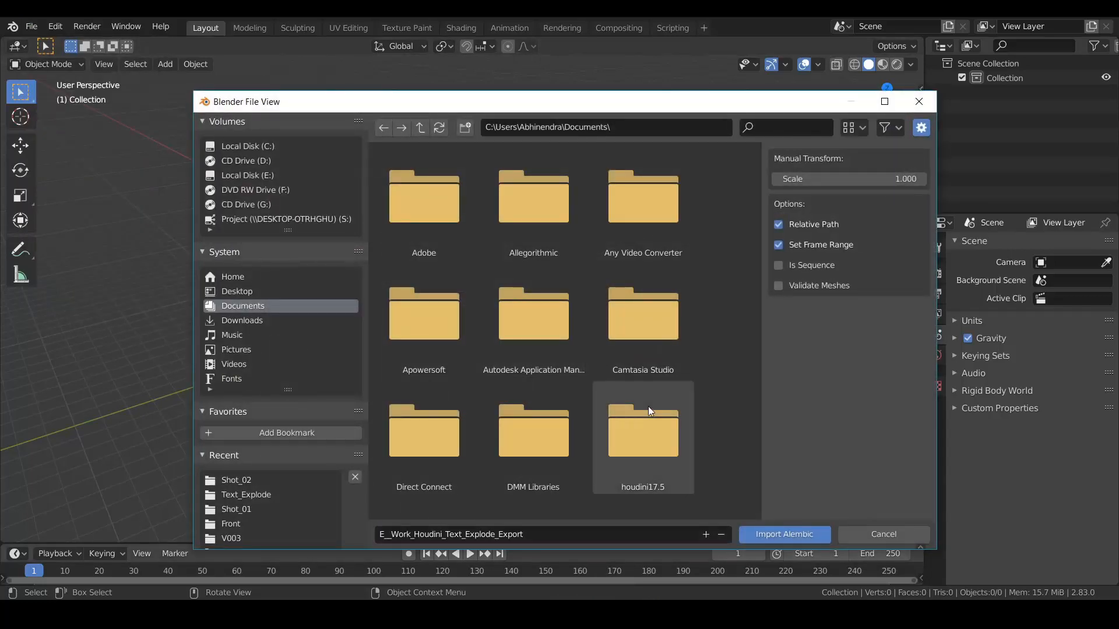
{"action": "left_click", "coordinate": [638, 123]}
{"action": "type", "text": "E:\\Work\\Houdini\\Text_Explode\\Export"}
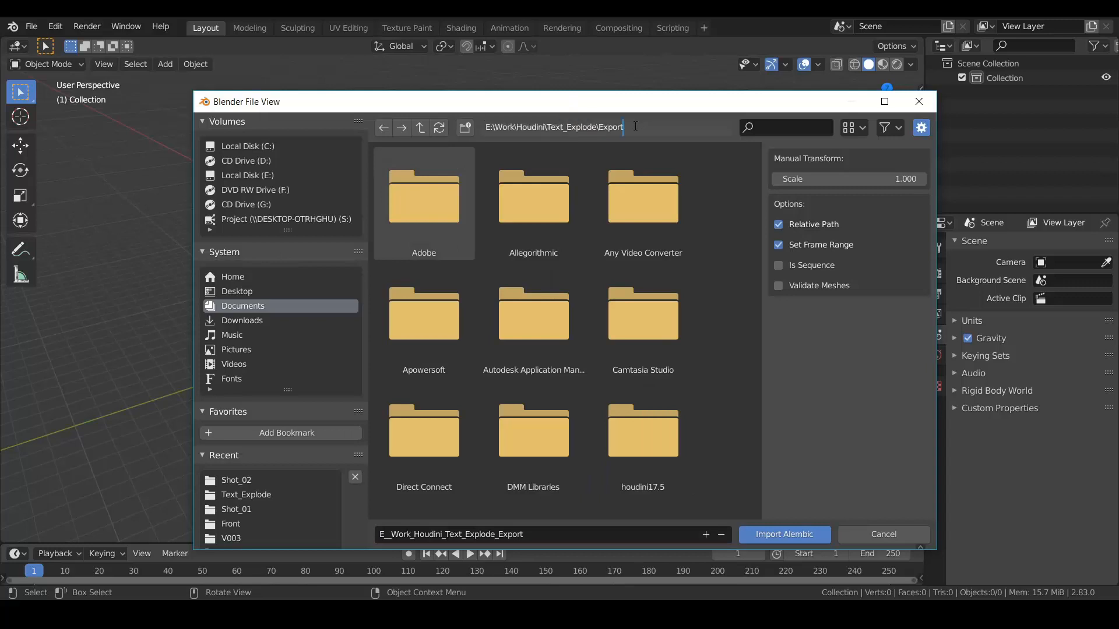
{"action": "key", "text": "Return"}
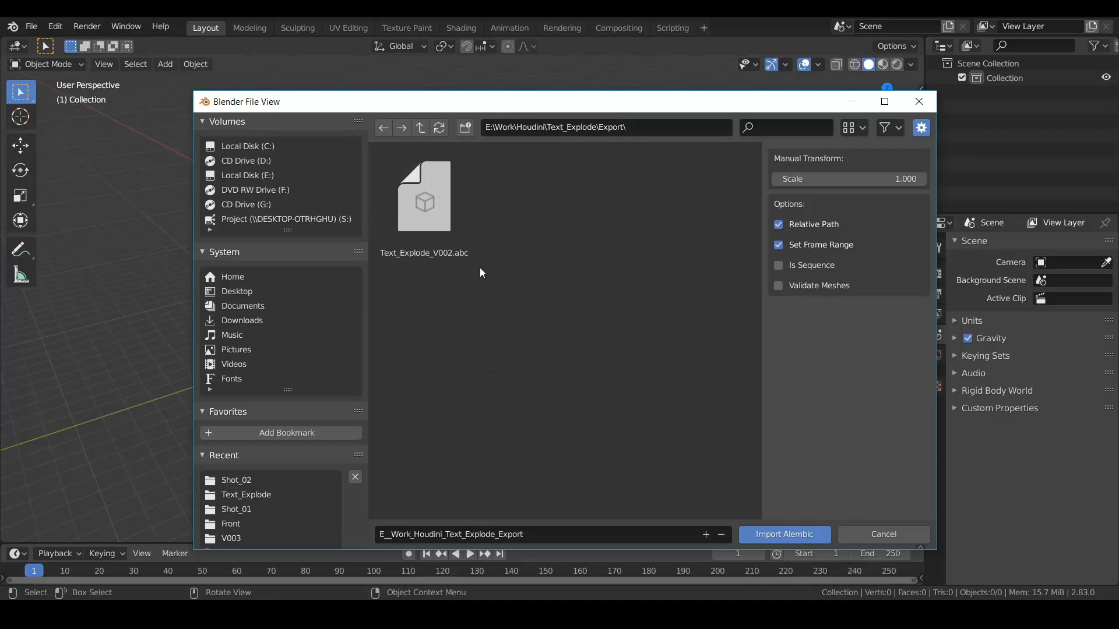
{"action": "double_click", "coordinate": [439, 218]}
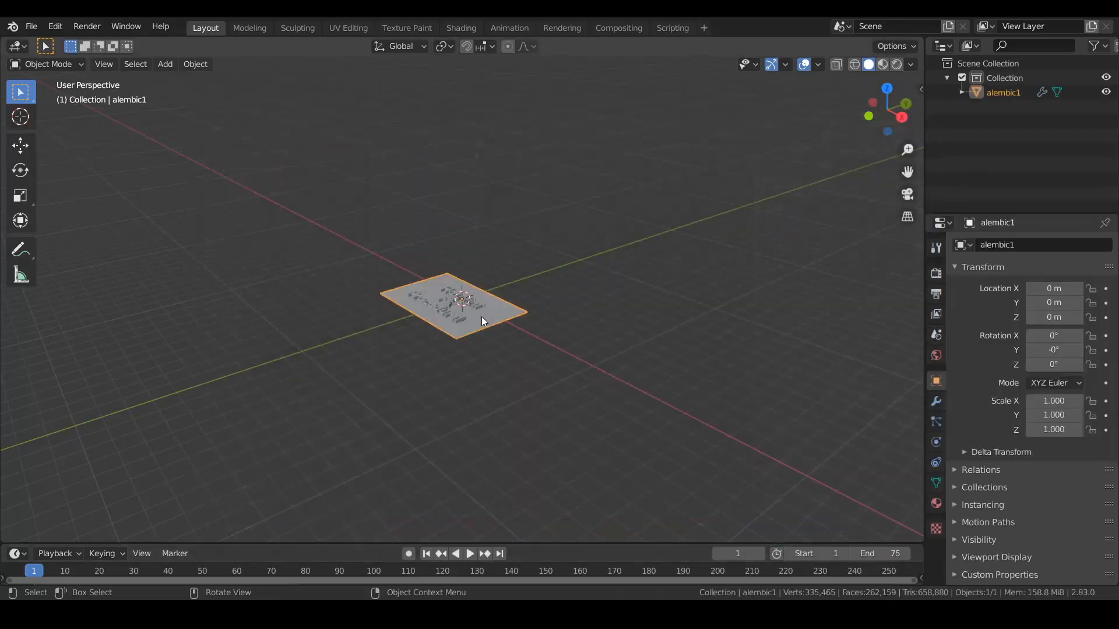
Inspect the imported text and its ground plane up close and from several angles.
{"action": "scroll", "coordinate": [482, 323], "scroll_direction": "up", "scroll_amount": 12}
{"action": "middle_click_drag", "start_coordinate": [406, 315], "coordinate": [475, 356]}
{"action": "scroll", "coordinate": [442, 240], "scroll_direction": "down", "scroll_amount": 8}
{"action": "middle_click_drag", "start_coordinate": [433, 257], "coordinate": [596, 245]}
{"action": "scroll", "coordinate": [453, 354], "scroll_direction": "up", "scroll_amount": 4}
{"action": "scroll", "coordinate": [593, 241], "scroll_direction": "down", "scroll_amount": 4}
{"action": "middle_click_drag", "start_coordinate": [523, 292], "coordinate": [558, 299]}
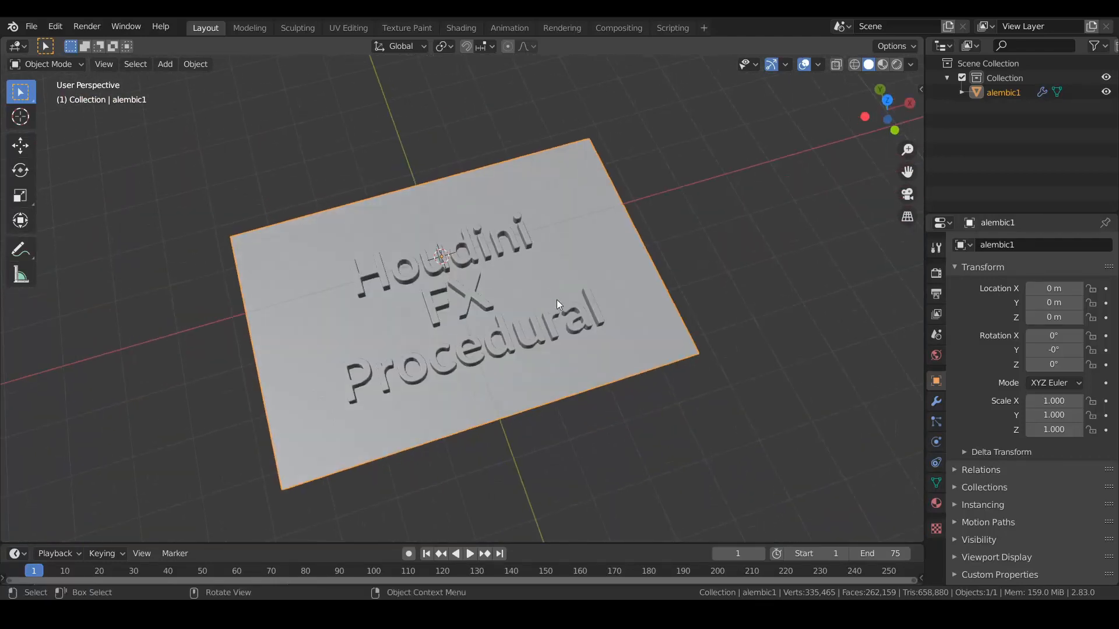
Add a camera at the origin and set its X, Y and Z rotation to 0°.
{"action": "key", "text": "shift+a"}
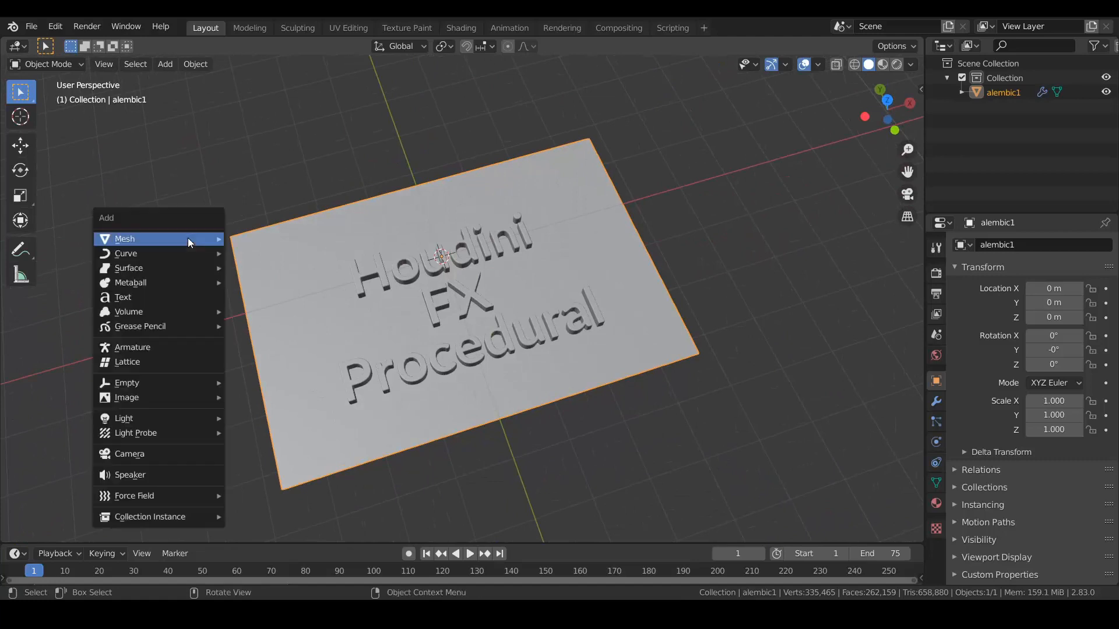
{"action": "mouse_move", "coordinate": [188, 239]}
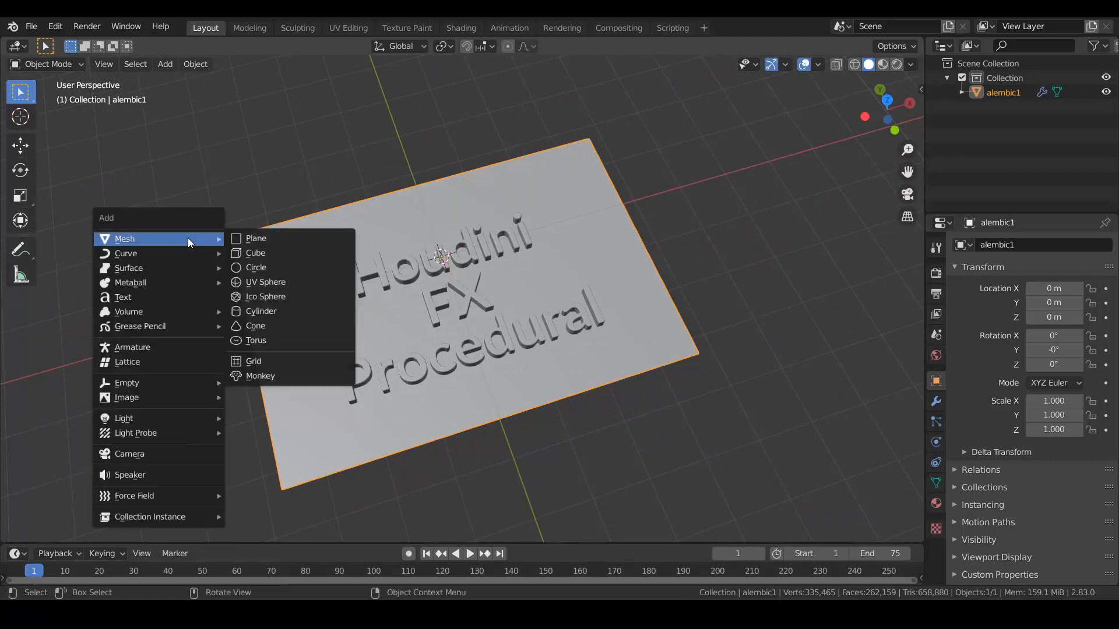
{"action": "left_click", "coordinate": [160, 456]}
{"action": "middle_click_drag", "start_coordinate": [498, 364], "coordinate": [532, 290]}
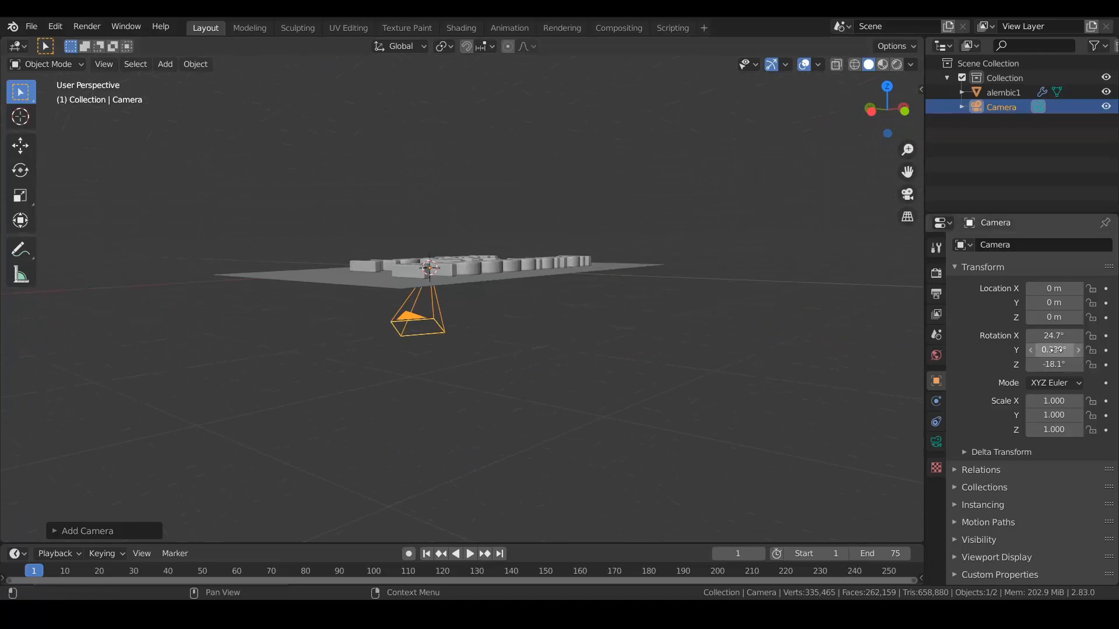
{"action": "left_click_drag", "start_coordinate": [1053, 336], "coordinate": [1053, 364]}
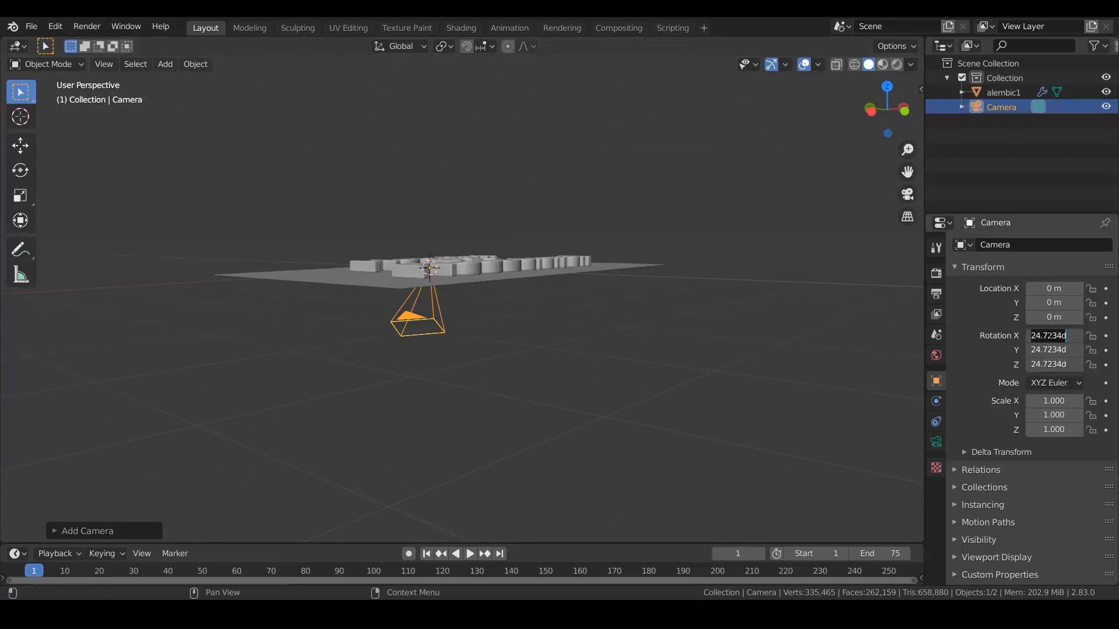
{"action": "type", "text": "0"}
{"action": "key", "text": "Return"}
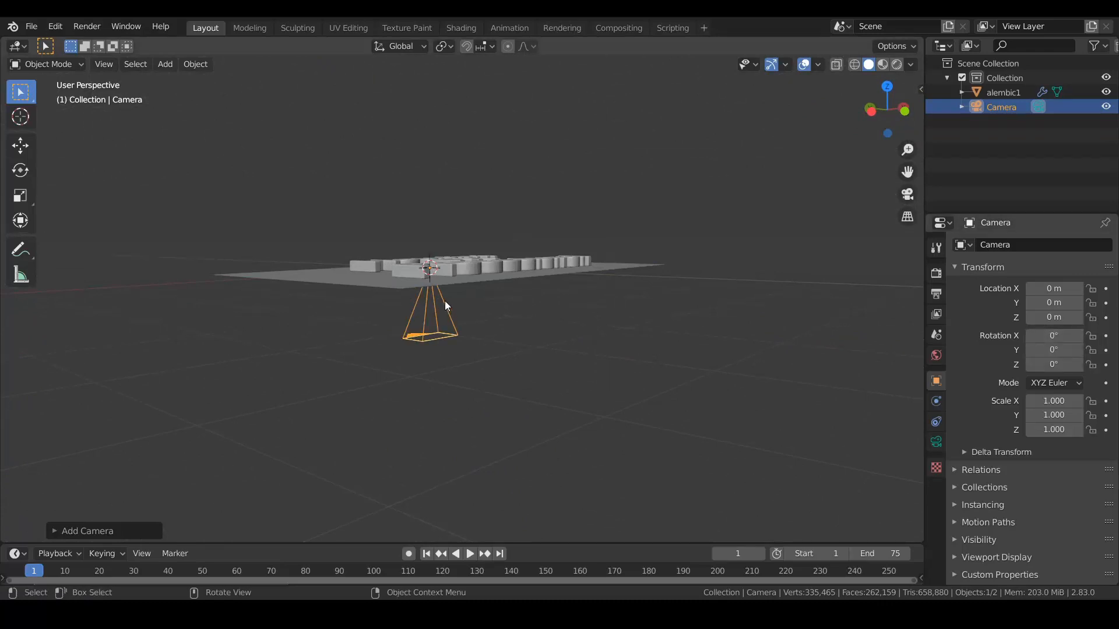
Move the camera back along the Y axis and set its Y location to -8 m.
{"action": "middle_click_drag", "start_coordinate": [445, 300], "coordinate": [452, 326]}
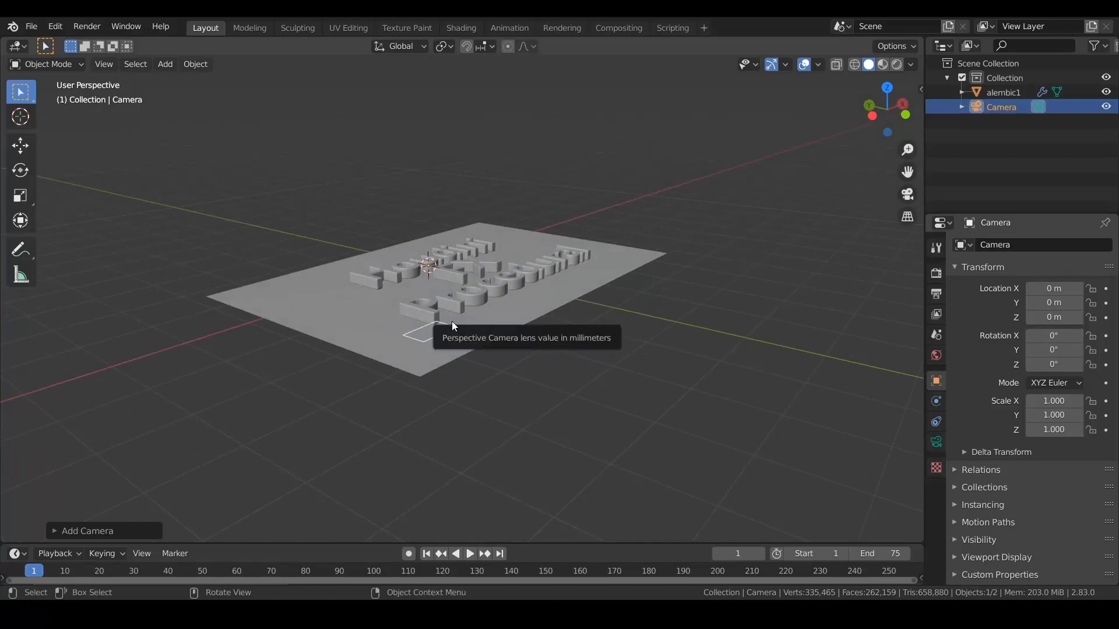
{"action": "left_click", "coordinate": [34, 153]}
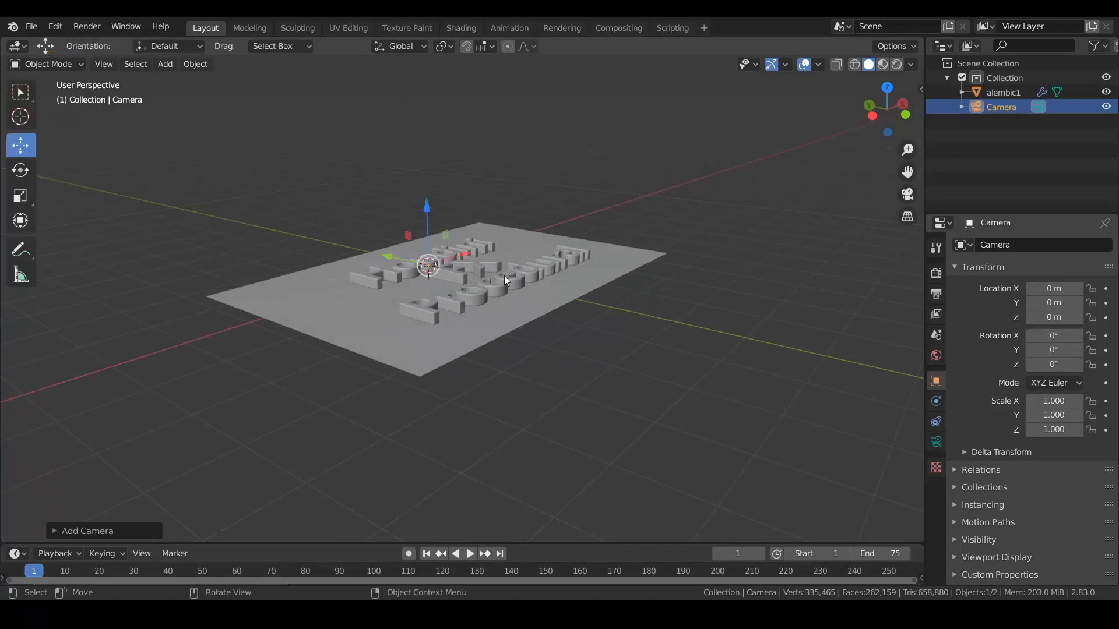
{"action": "left_click_drag", "start_coordinate": [396, 256], "coordinate": [693, 315]}
{"action": "left_click", "coordinate": [1062, 303]}
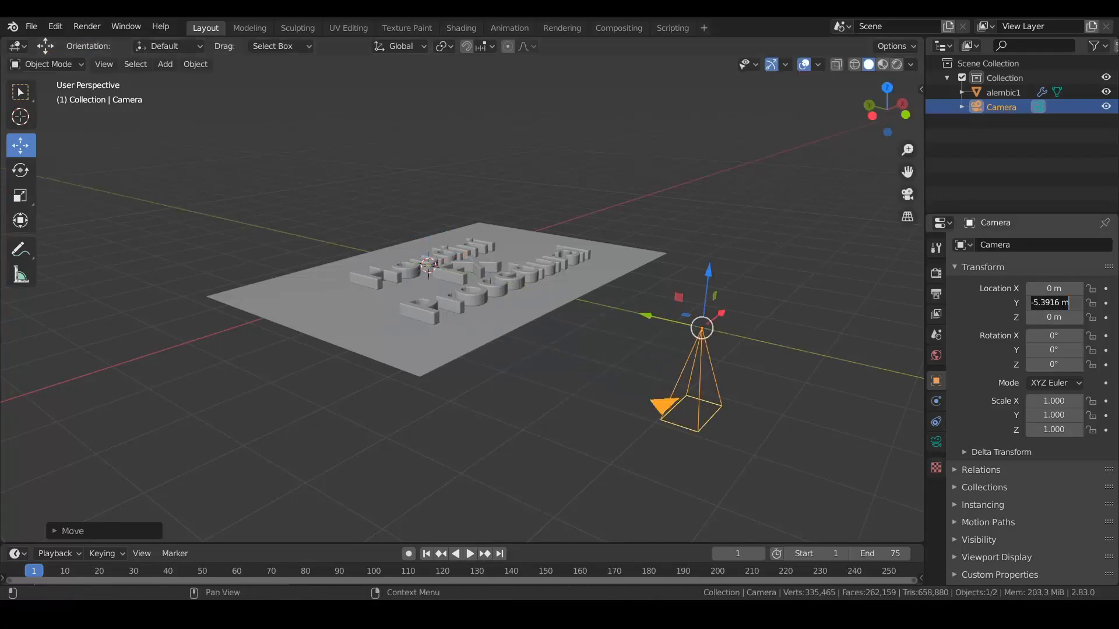
{"action": "key", "text": "BackSpace"}
{"action": "type", "text": "-8"}
{"action": "key", "text": "Return"}
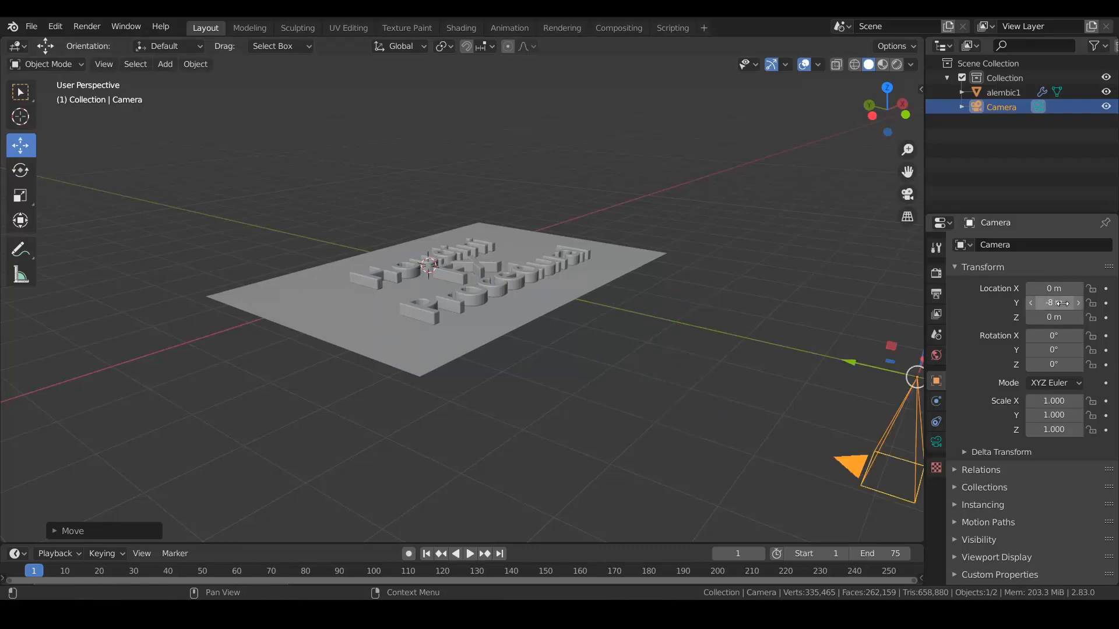
Set the camera's X rotation to 90° so that it faces the text horizontally.
{"action": "middle_click_drag", "start_coordinate": [651, 334], "coordinate": [828, 282]}
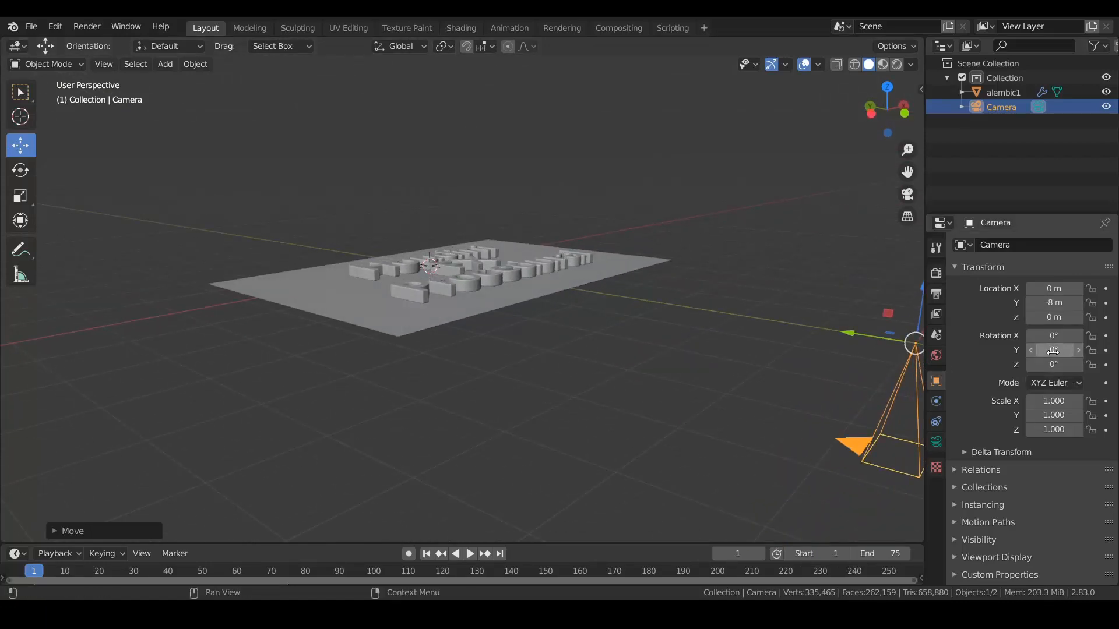
{"action": "middle_click_drag", "start_coordinate": [558, 310], "coordinate": [501, 318]}
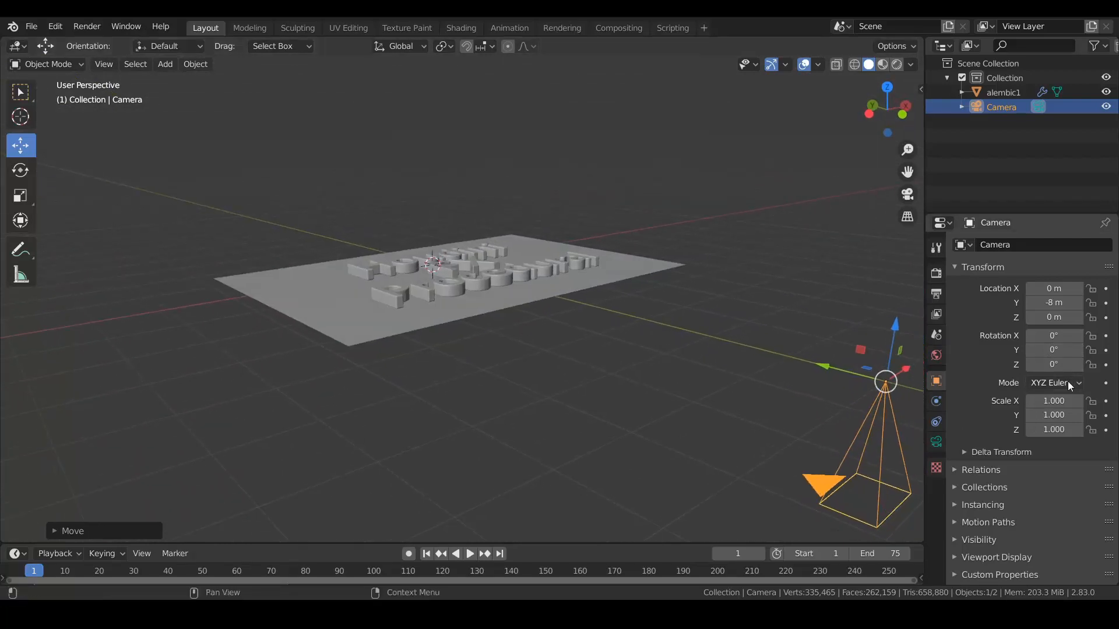
{"action": "left_click_drag", "start_coordinate": [1056, 367], "coordinate": [1093, 336]}
{"action": "key", "text": "ctrl+z"}
{"action": "left_click", "coordinate": [1054, 337]}
{"action": "type", "text": "90"}
{"action": "key", "text": "Return"}
{"action": "middle_click_drag", "start_coordinate": [599, 426], "coordinate": [518, 381]}
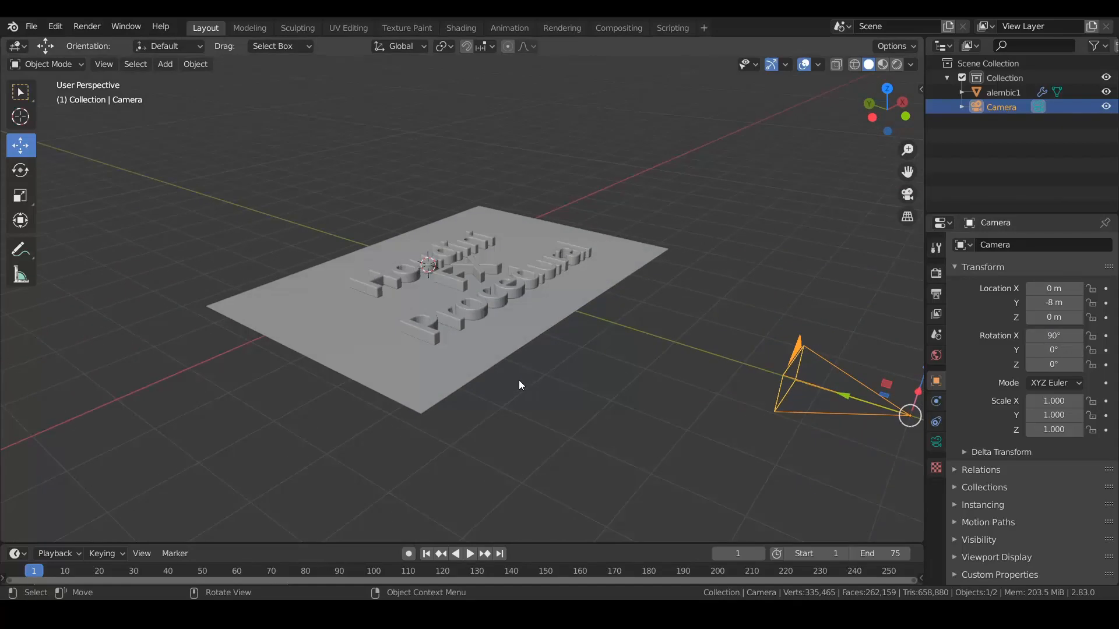
Add a plain axes empty at the origin and rename it Cam_Controller.
{"action": "middle_click_drag", "start_coordinate": [422, 368], "coordinate": [491, 386]}
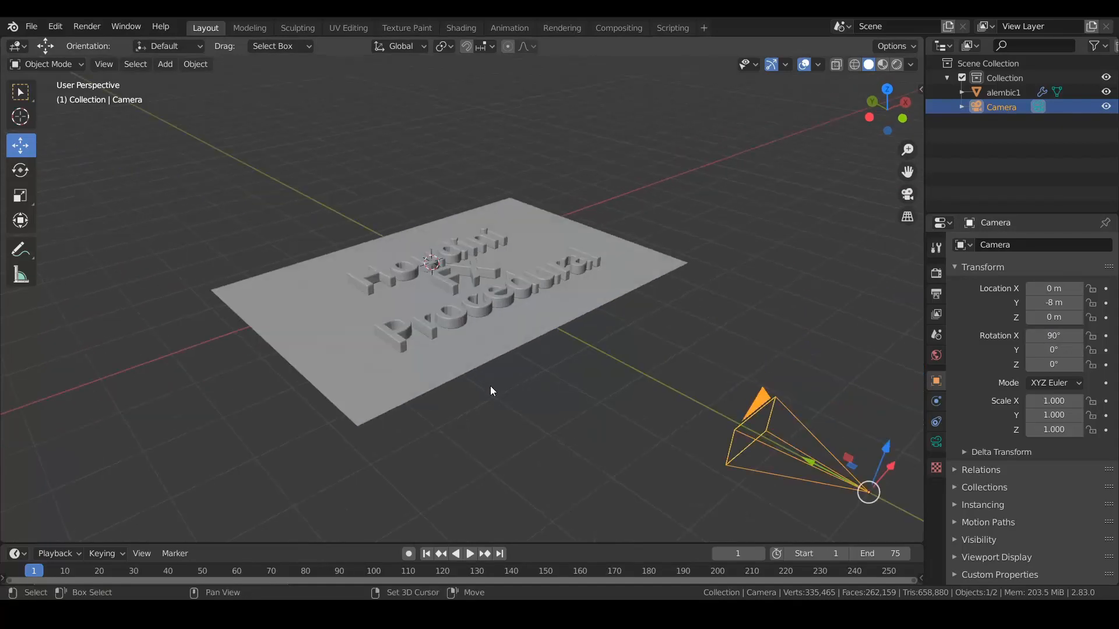
{"action": "key", "text": "shift+a"}
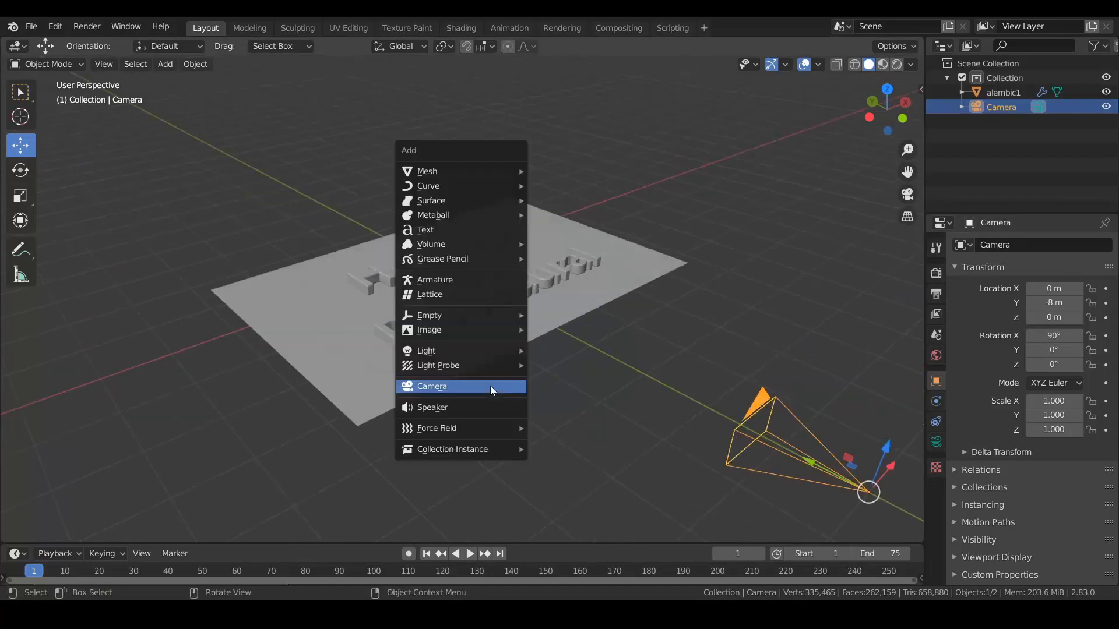
{"action": "mouse_move", "coordinate": [452, 314]}
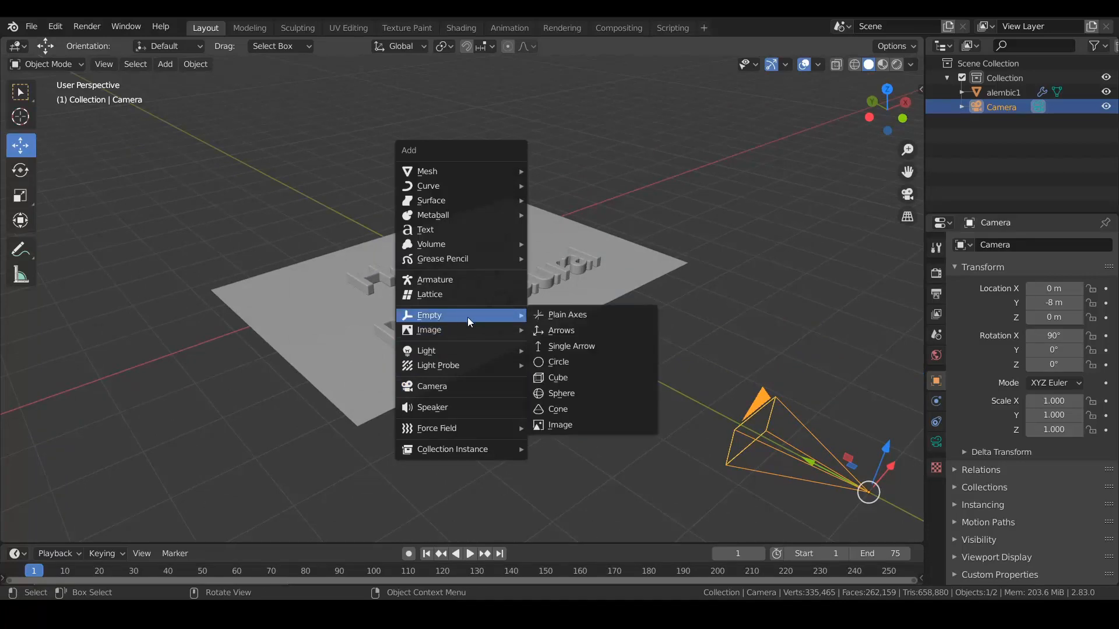
{"action": "left_click", "coordinate": [571, 313]}
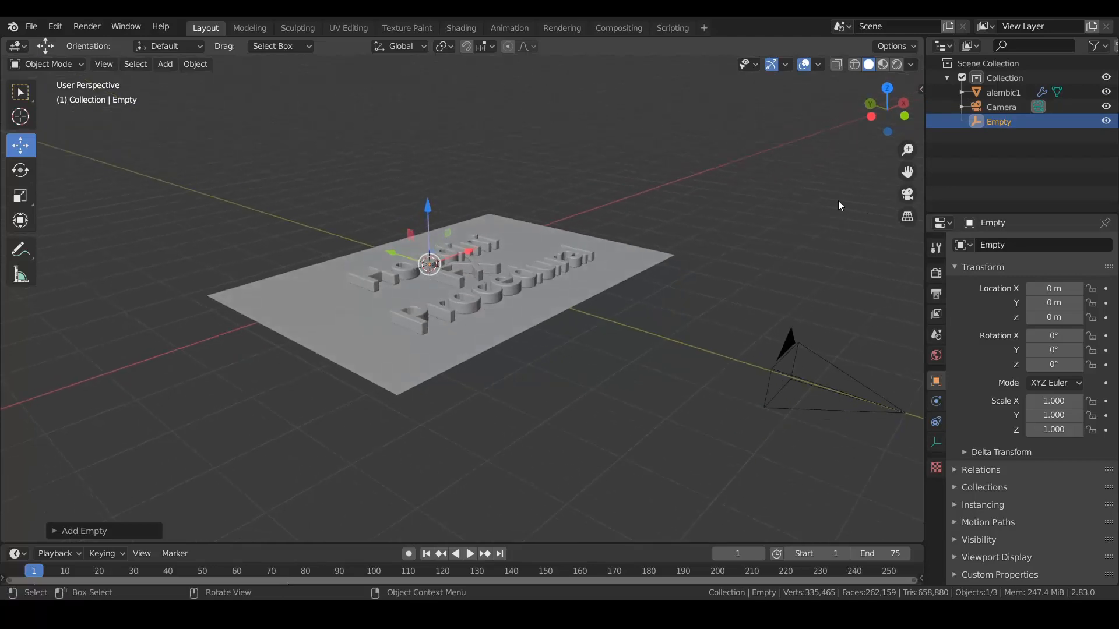
{"action": "double_click", "coordinate": [1000, 121]}
{"action": "type", "text": "Cam_Controller"}
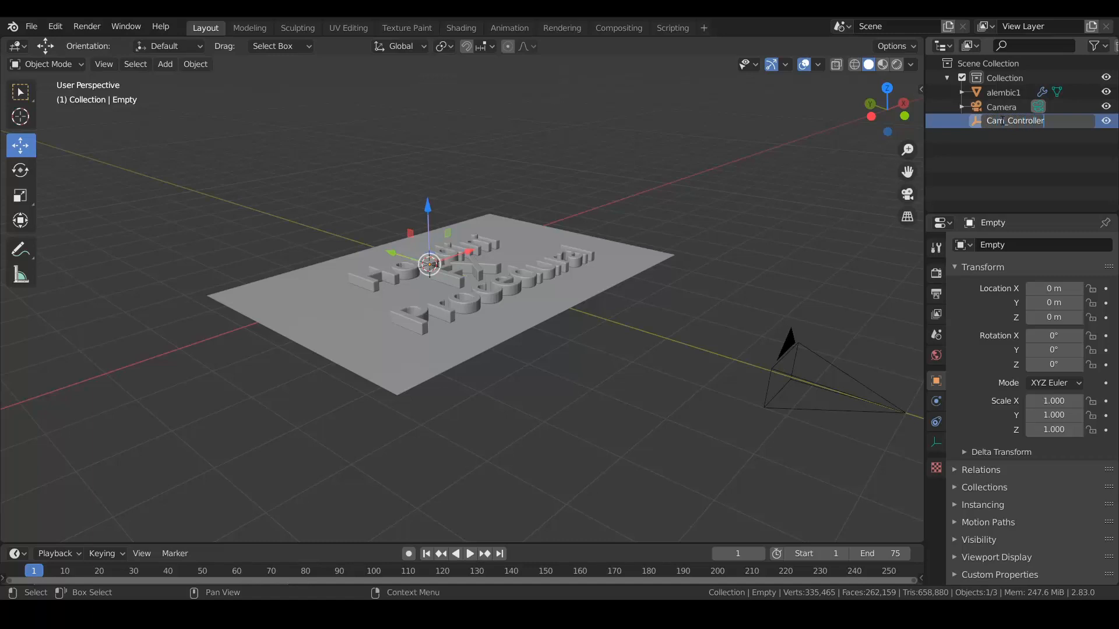
{"action": "key", "text": "Return"}
Try to parent Cam_Controller to the camera with the Object option.
{"action": "left_click", "coordinate": [997, 122], "text": "ctrl"}
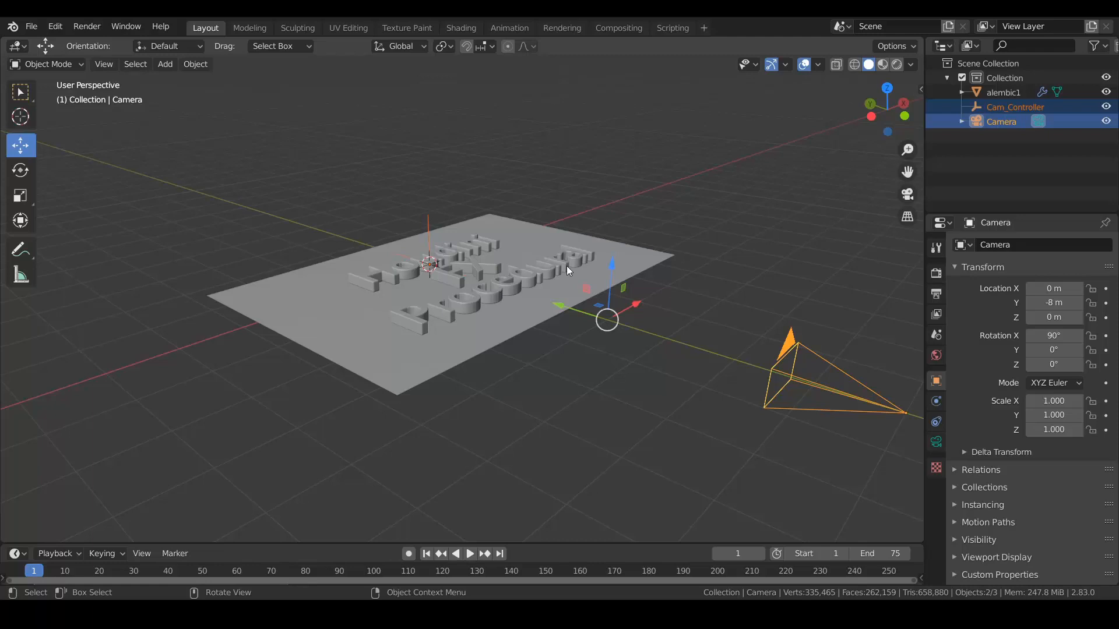
{"action": "key", "text": "ctrl+p"}
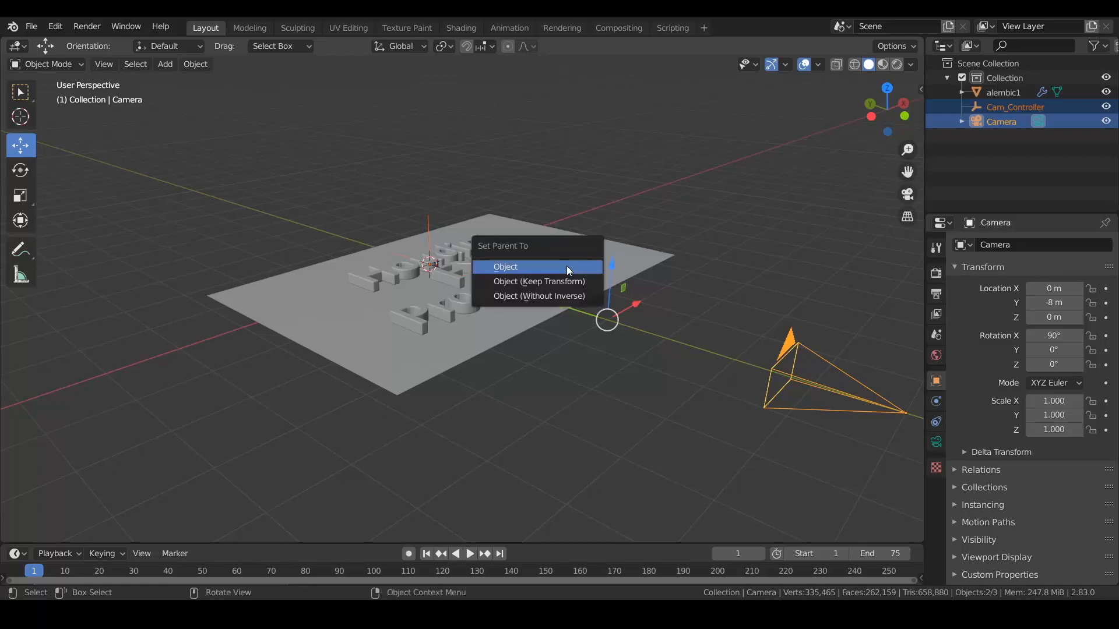
{"action": "left_click", "coordinate": [566, 266]}
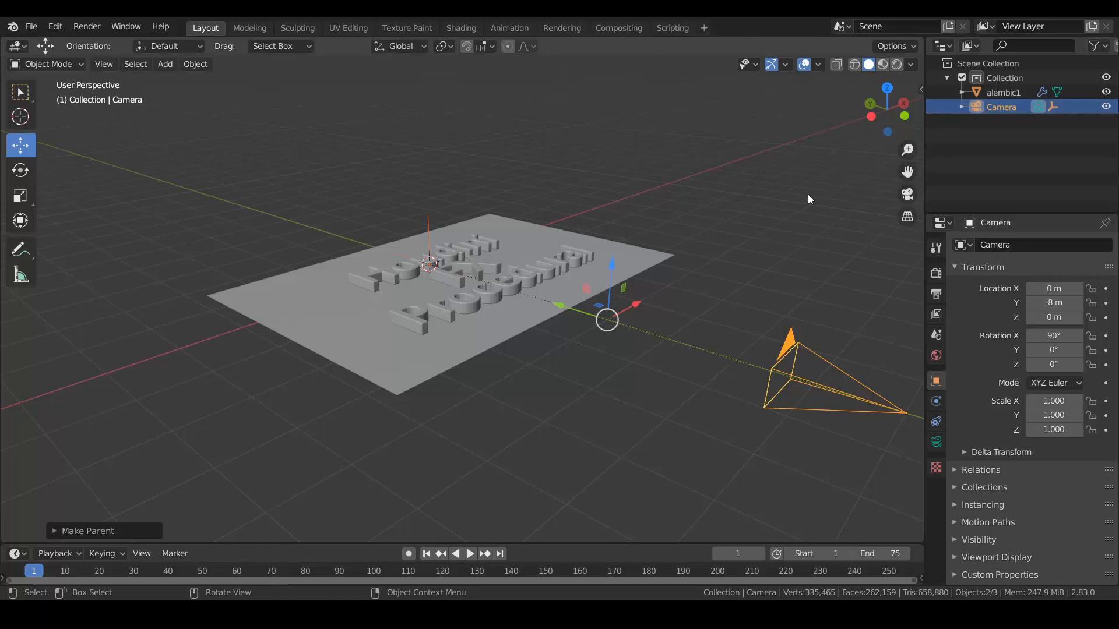
{"action": "key", "text": "ctrl+z"}
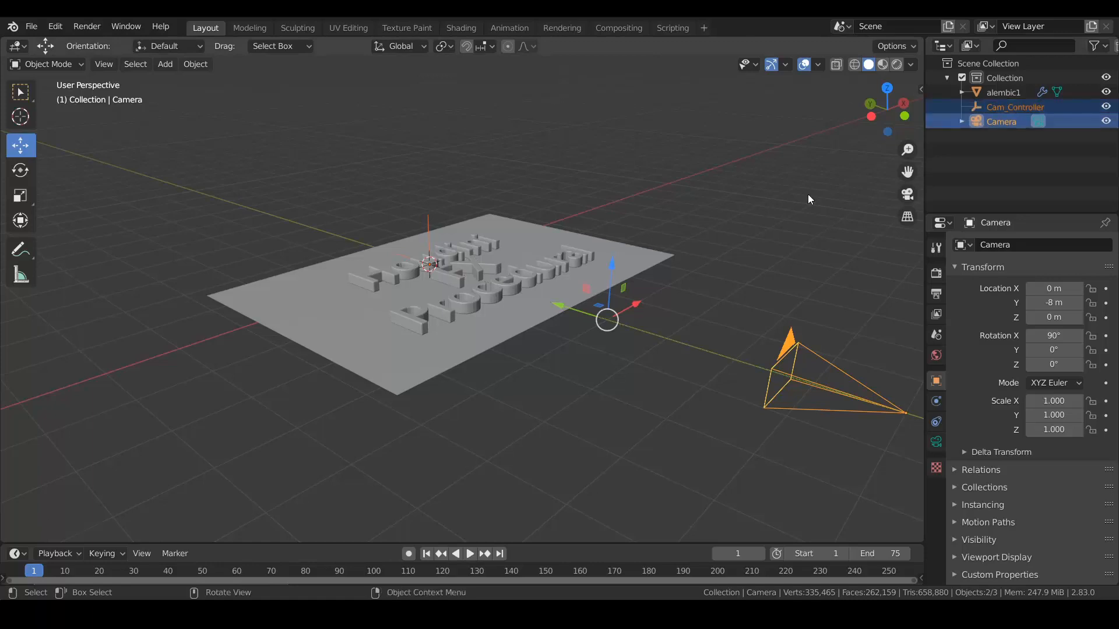
Parent the camera to Cam_Controller with the Object option and expand the controller's hierarchy.
{"action": "left_click", "coordinate": [988, 145]}
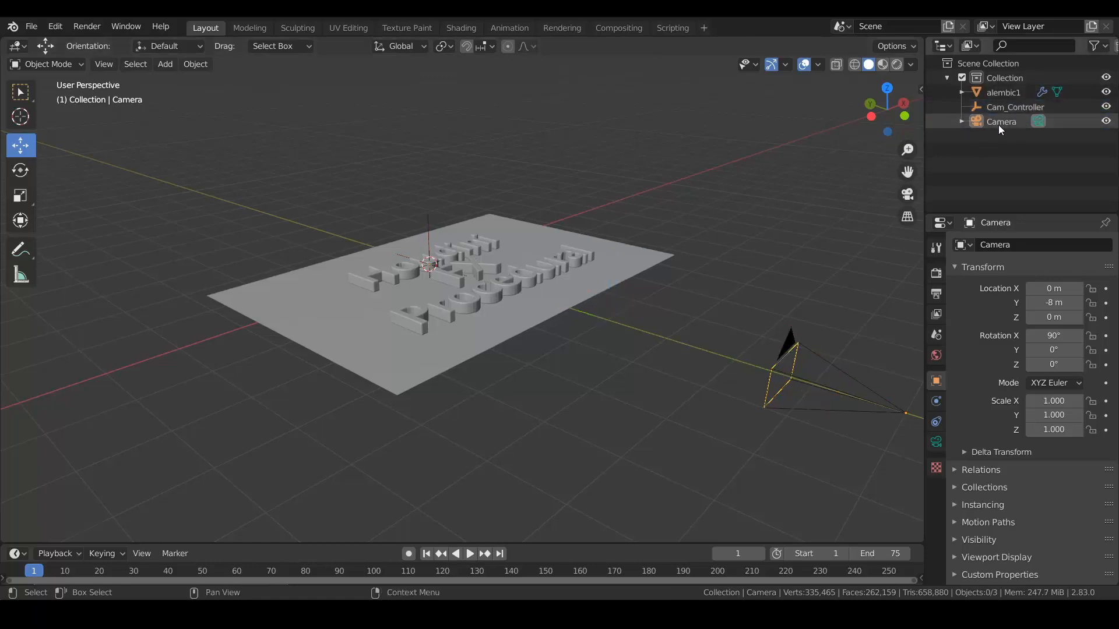
{"action": "left_click", "coordinate": [998, 122]}
{"action": "left_click", "coordinate": [1004, 108], "text": "ctrl"}
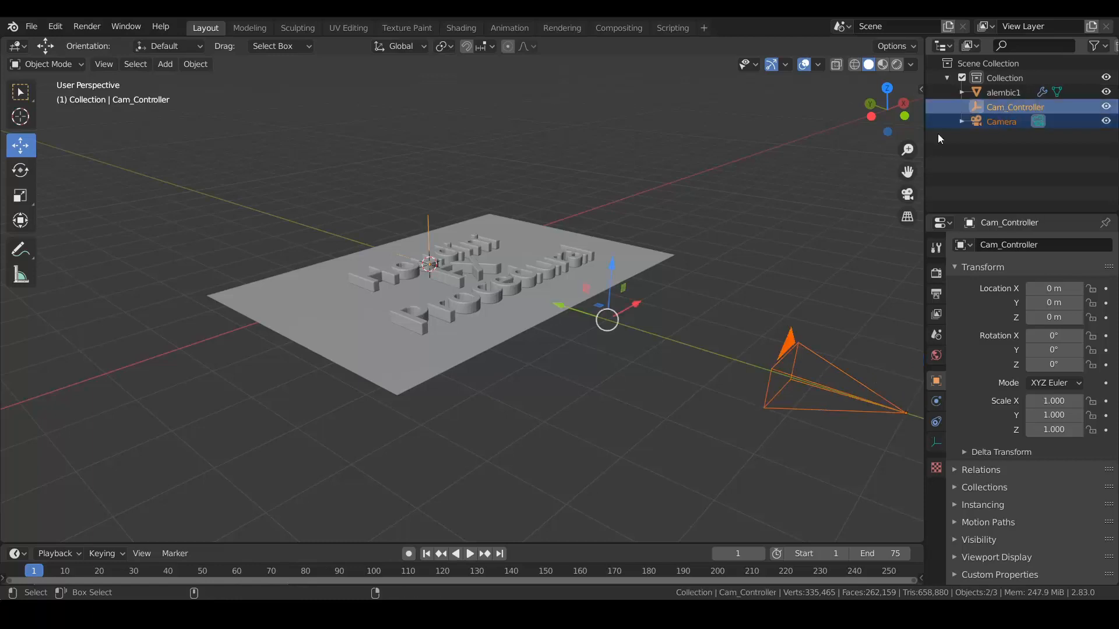
{"action": "key", "text": "ctrl+p"}
{"action": "left_click", "coordinate": [726, 224]}
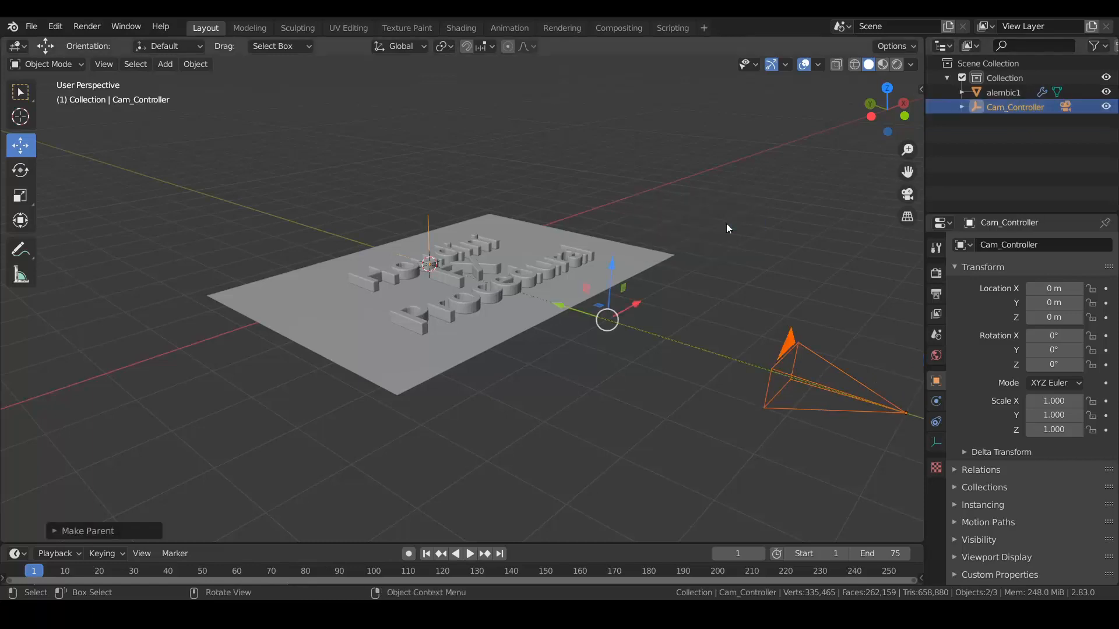
{"action": "left_click", "coordinate": [962, 107]}
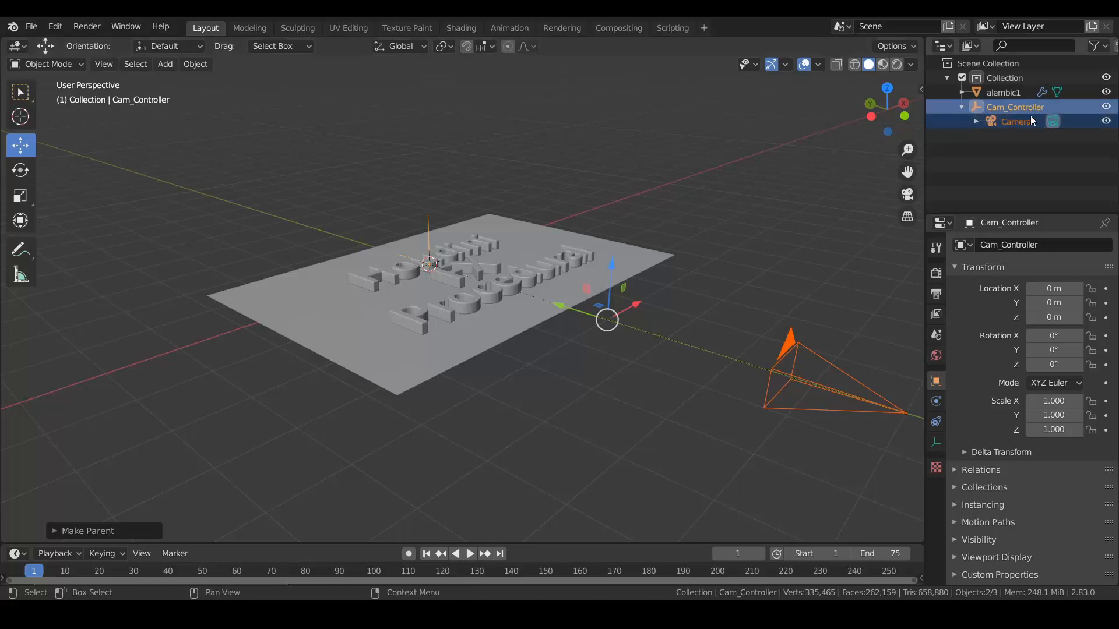
{"action": "left_click", "coordinate": [1005, 156]}
Frame the shot with Cam_Controller: location about X -0.21, Y -1.09 m, rotation about X -65.6°, Y -29.3°, and scale 0.7.
{"action": "left_click", "coordinate": [1018, 107]}
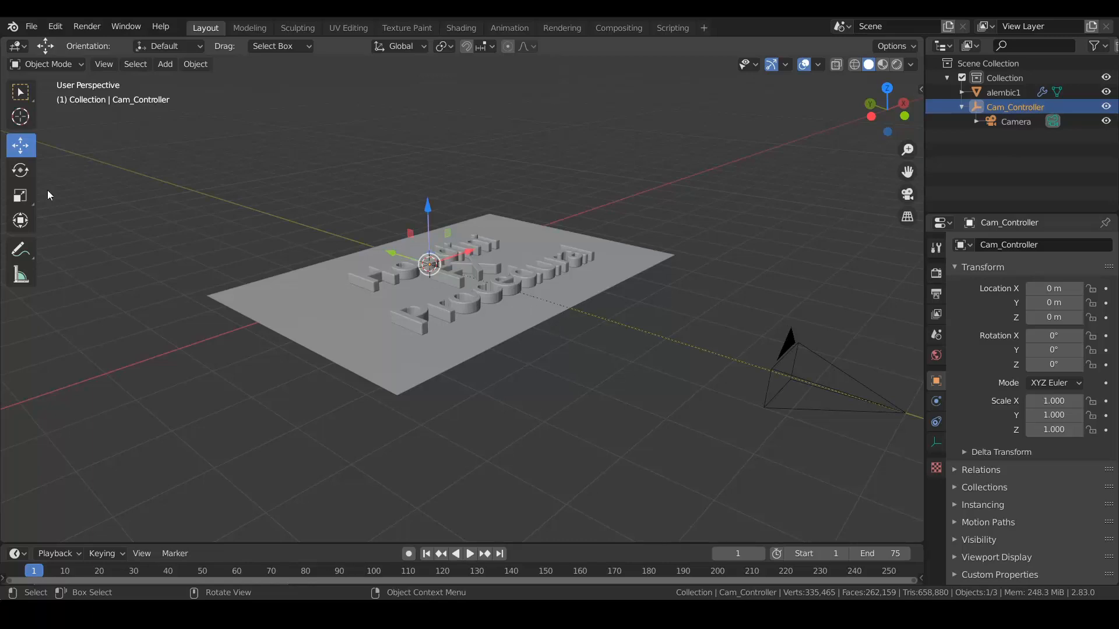
{"action": "left_click", "coordinate": [20, 170]}
{"action": "left_click_drag", "start_coordinate": [449, 241], "coordinate": [527, 269]}
{"action": "scroll", "coordinate": [473, 305], "scroll_direction": "down", "scroll_amount": 4}
{"action": "middle_click_drag", "start_coordinate": [473, 306], "coordinate": [519, 303]}
{"action": "middle_click_drag", "start_coordinate": [592, 336], "coordinate": [590, 344]}
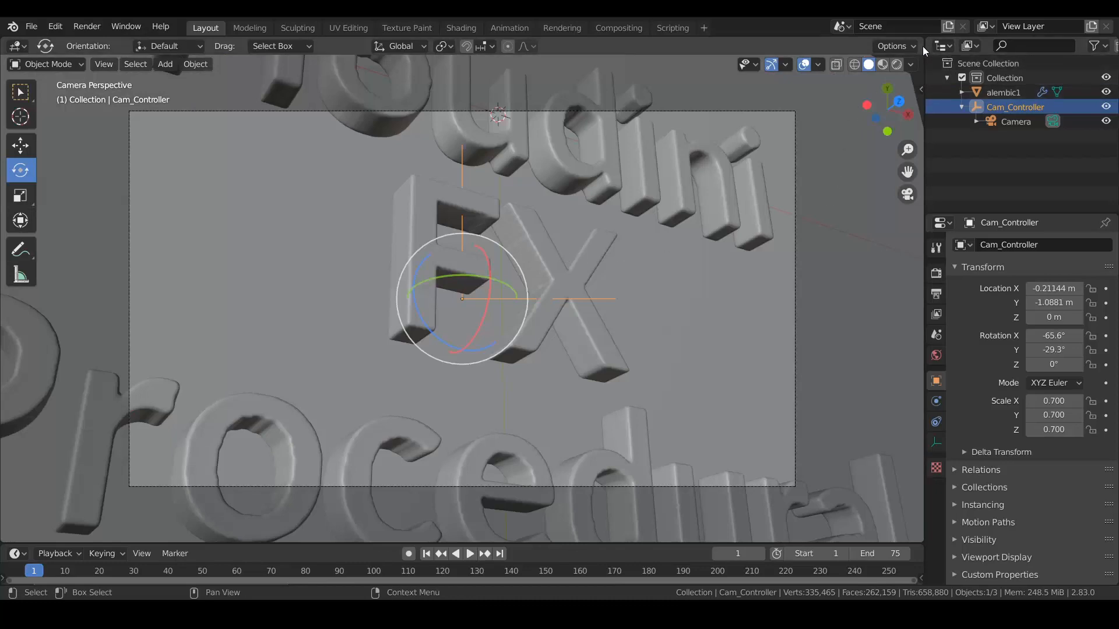
Split the 3D viewport into two side by side, keeping one in camera view and the other in free perspective with the Move tool active.
{"action": "left_click_drag", "start_coordinate": [920, 40], "coordinate": [512, 82]}
{"action": "middle_click_drag", "start_coordinate": [746, 188], "coordinate": [695, 181]}
{"action": "scroll", "coordinate": [740, 250], "scroll_direction": "down", "scroll_amount": 7}
{"action": "key", "text": "KP_0"}
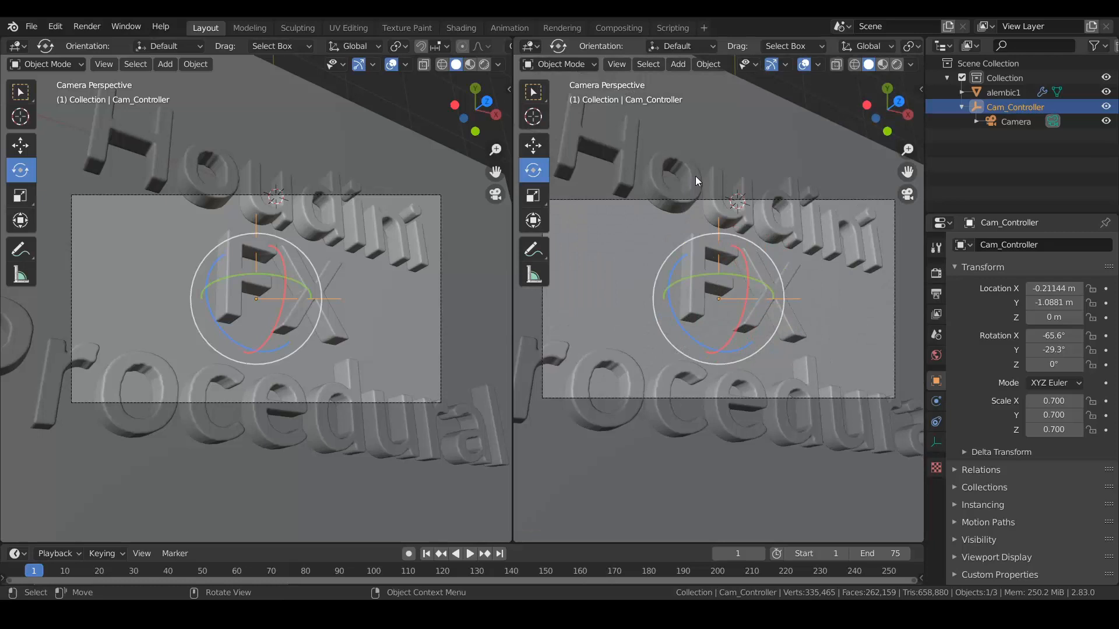
{"action": "key", "text": "KP_0"}
{"action": "key", "text": "KP_1"}
{"action": "mouse_move", "coordinate": [786, 275]}
{"action": "middle_mouse_down"}
{"action": "mouse_move", "coordinate": [771, 271]}
{"action": "mouse_move", "coordinate": [773, 292]}
{"action": "middle_mouse_up"}
{"action": "scroll", "coordinate": [773, 288], "scroll_direction": "up", "scroll_amount": 3}
{"action": "scroll", "coordinate": [781, 233], "scroll_direction": "up", "scroll_amount": 1}
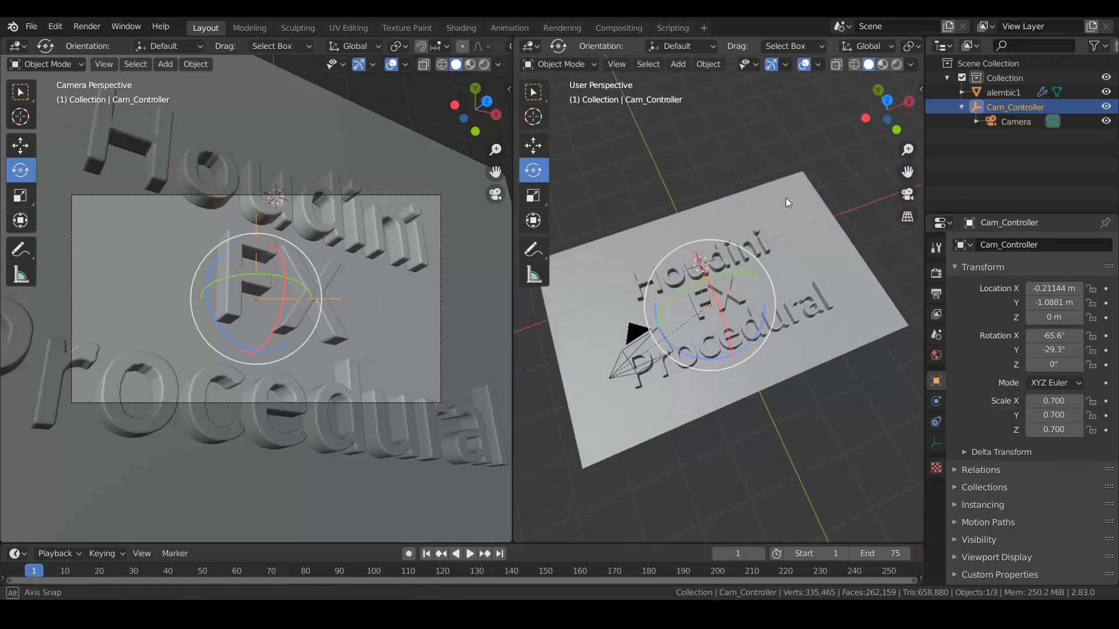
{"action": "left_click", "coordinate": [532, 145]}
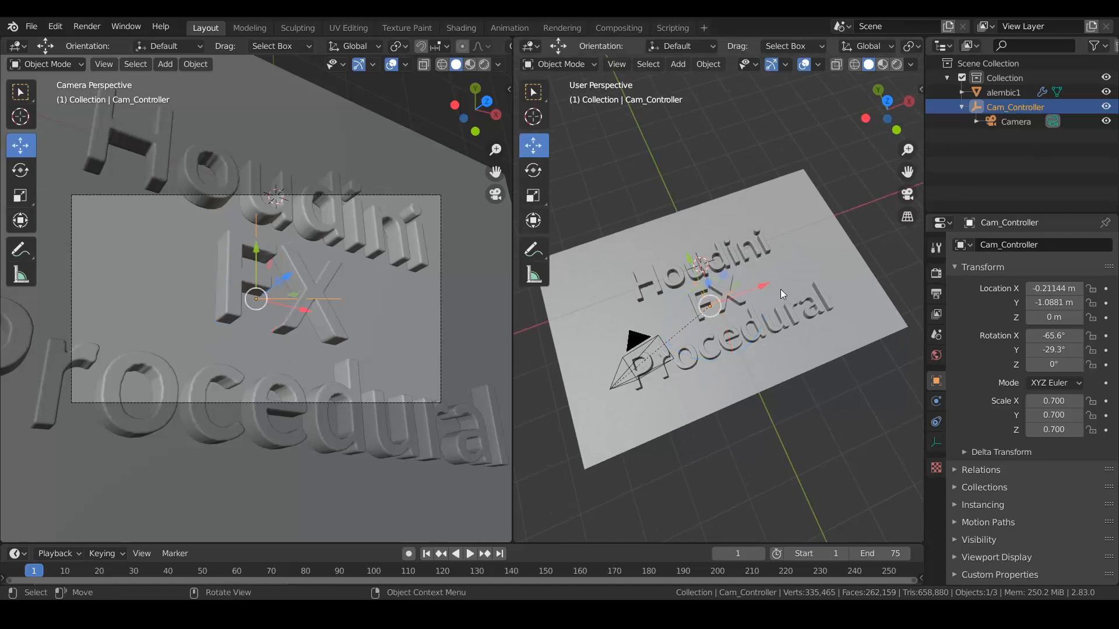
Assign an Environment Texture to the world background color.
{"action": "left_click", "coordinate": [936, 355]}
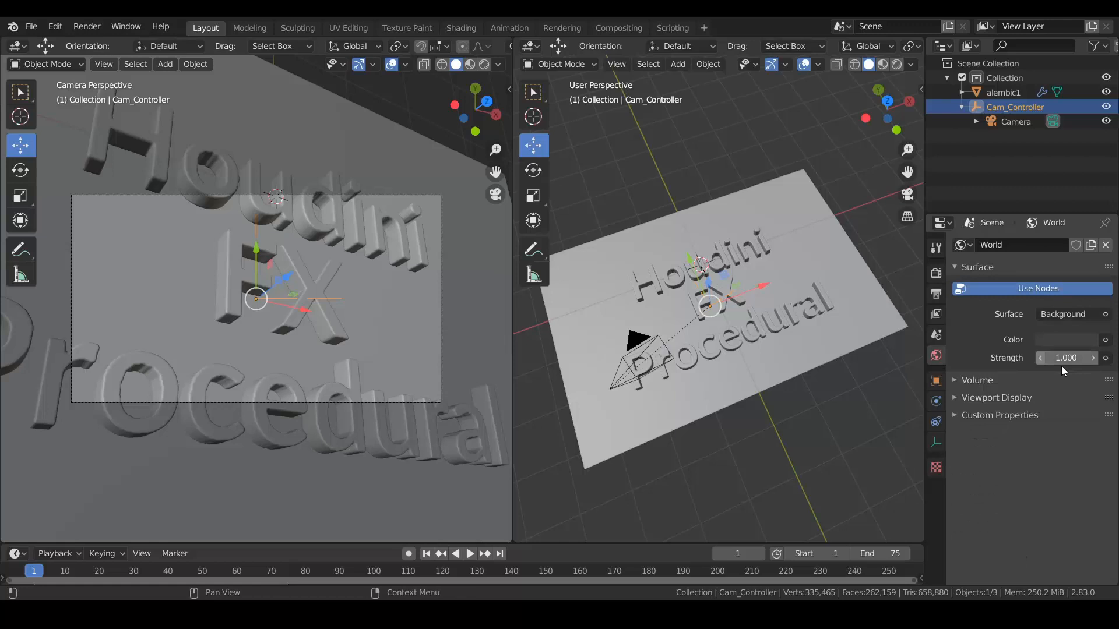
{"action": "left_click", "coordinate": [1105, 316]}
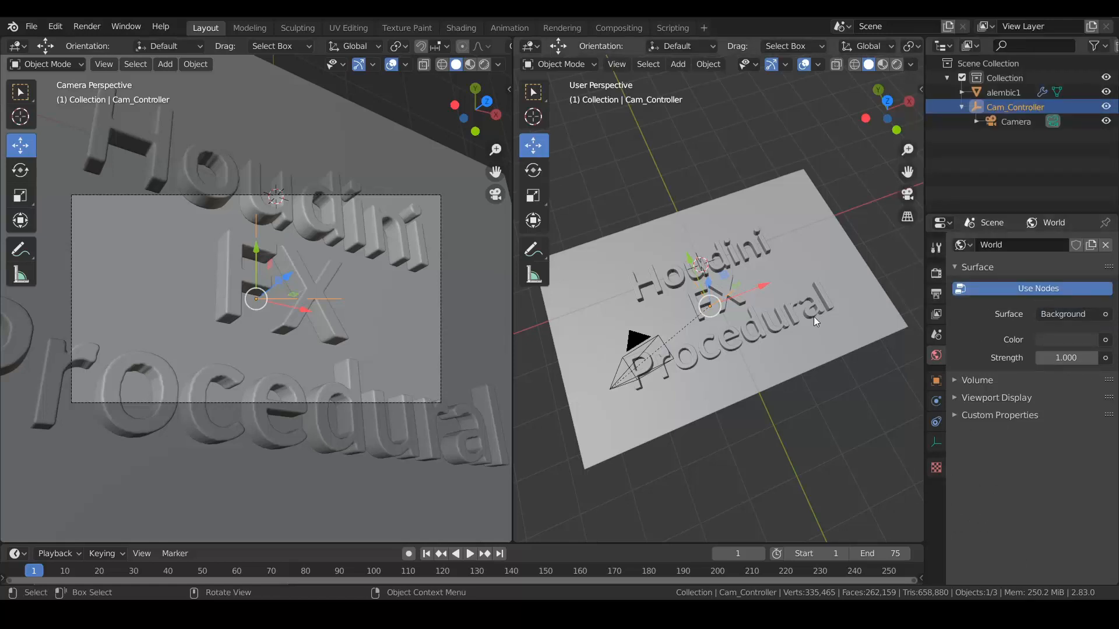
{"action": "left_click", "coordinate": [1105, 341]}
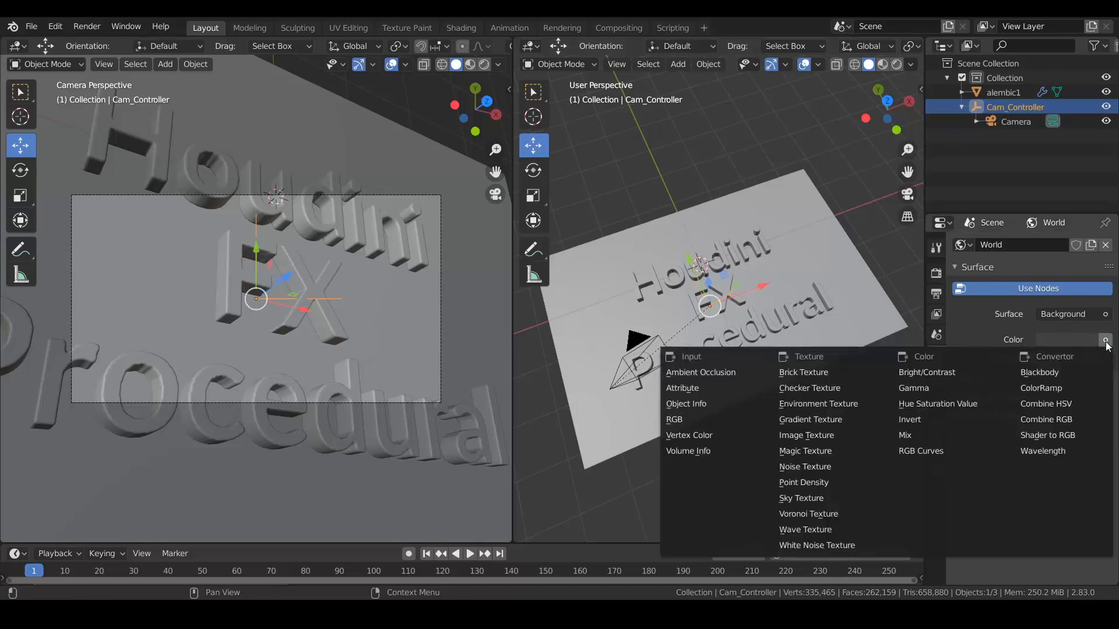
{"action": "left_click", "coordinate": [828, 403]}
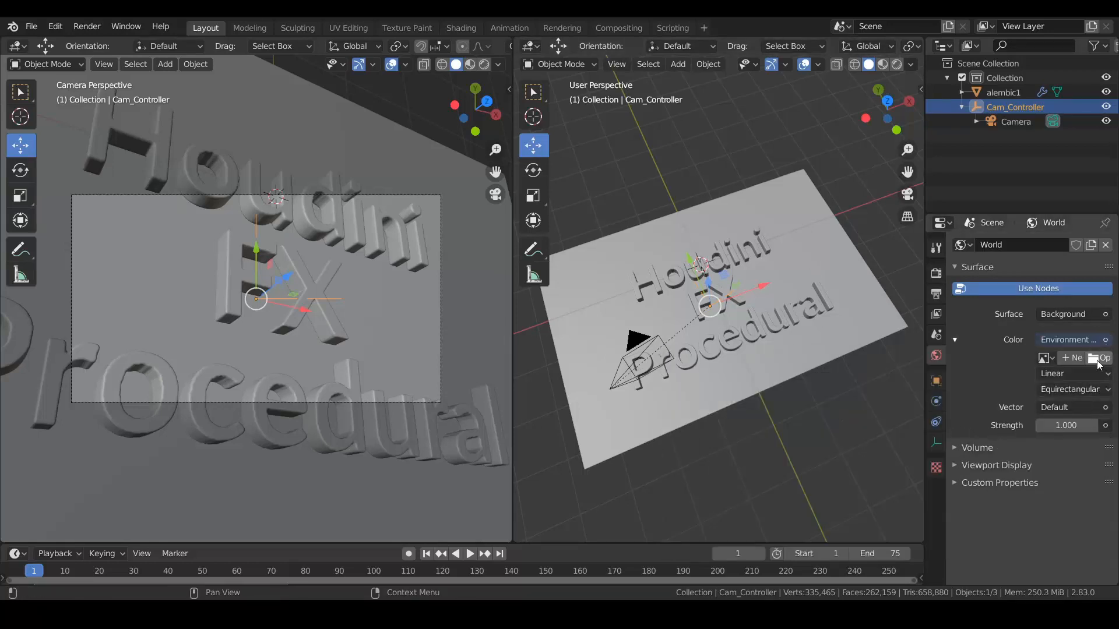
Load the gym_04_hdr_tonemapped image from E:\Work\Maps as the world's environment texture.
{"action": "left_click", "coordinate": [1098, 360]}
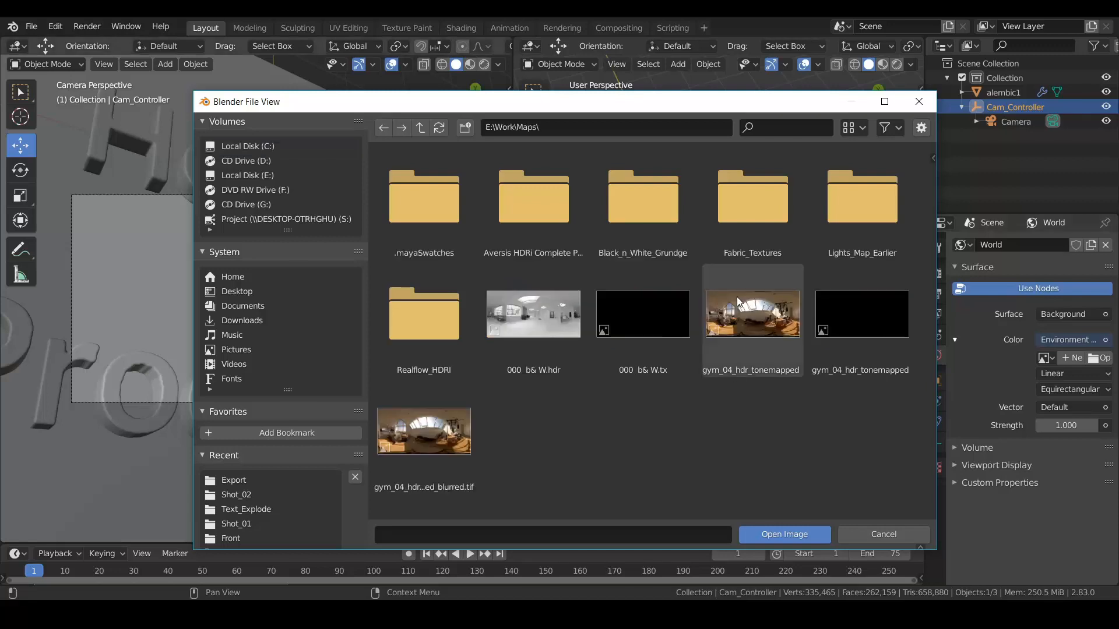
{"action": "double_click", "coordinate": [747, 309]}
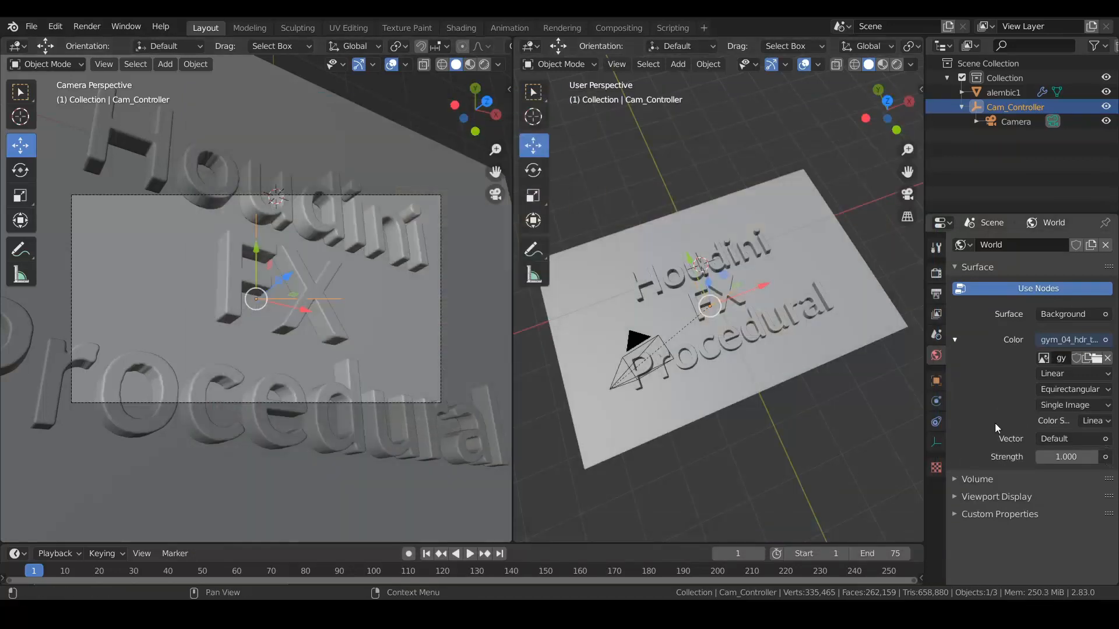
Add a plane and stand it upright beside the text: location X 5.7 m, rotation Y -90°, scale 5.6, 7 and 5.
{"action": "middle_click_drag", "start_coordinate": [792, 383], "coordinate": [757, 421]}
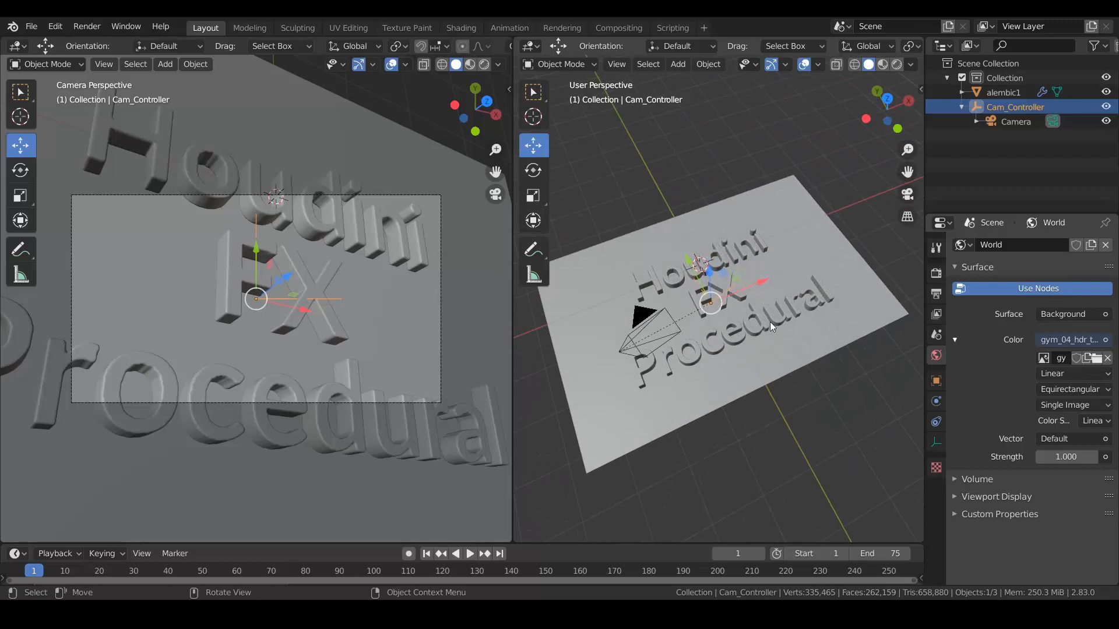
{"action": "middle_click_drag", "start_coordinate": [771, 327], "coordinate": [805, 345]}
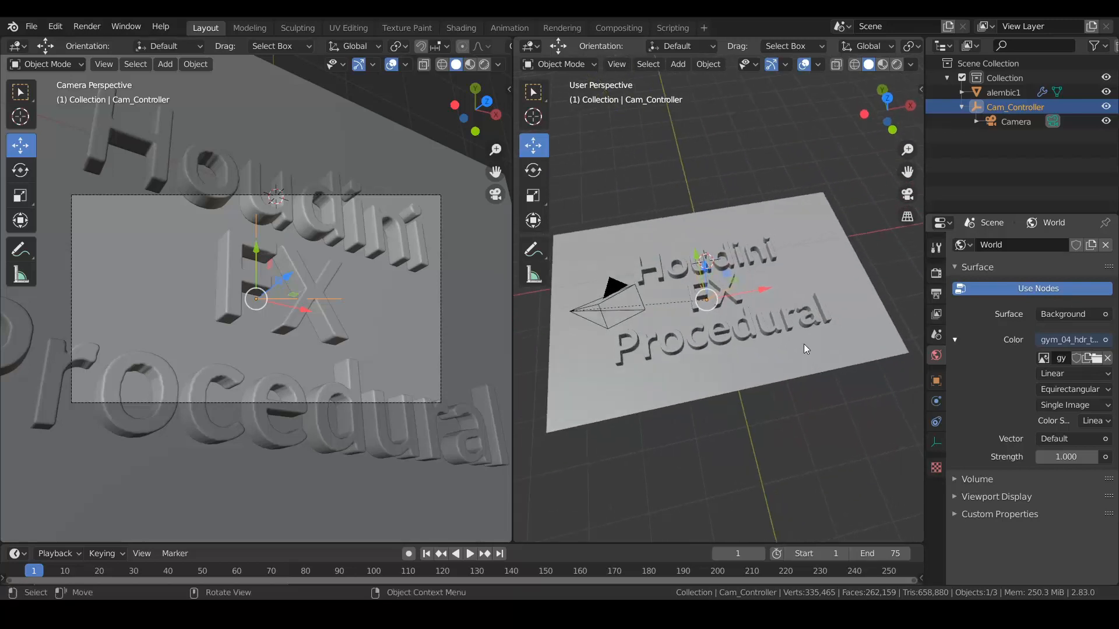
{"action": "key", "text": "shift+a"}
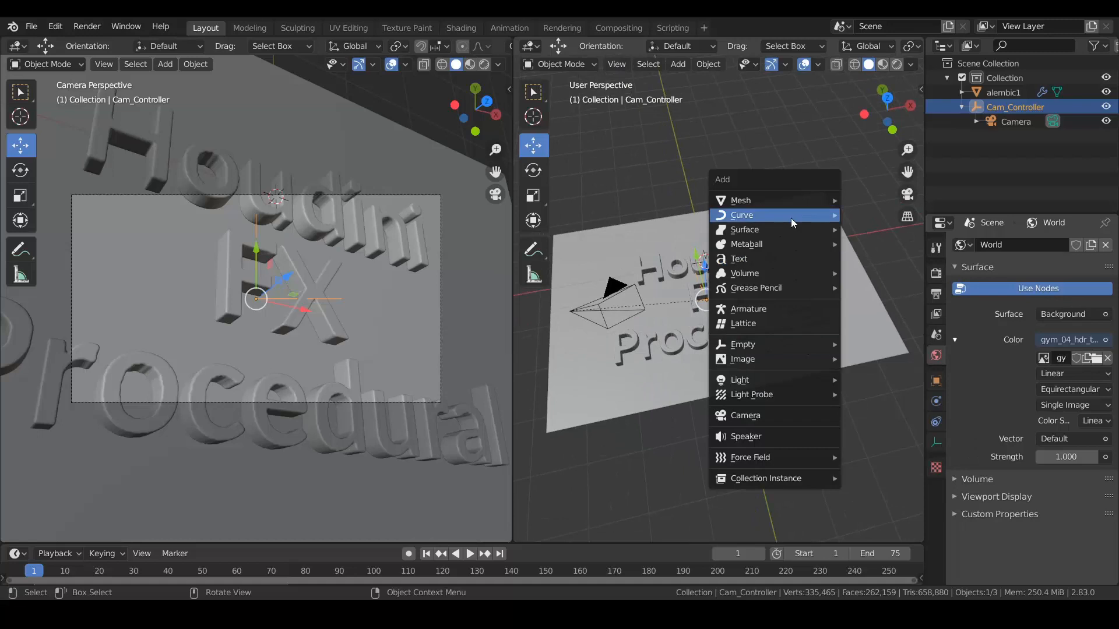
{"action": "mouse_move", "coordinate": [782, 201]}
{"action": "left_click", "coordinate": [939, 199]}
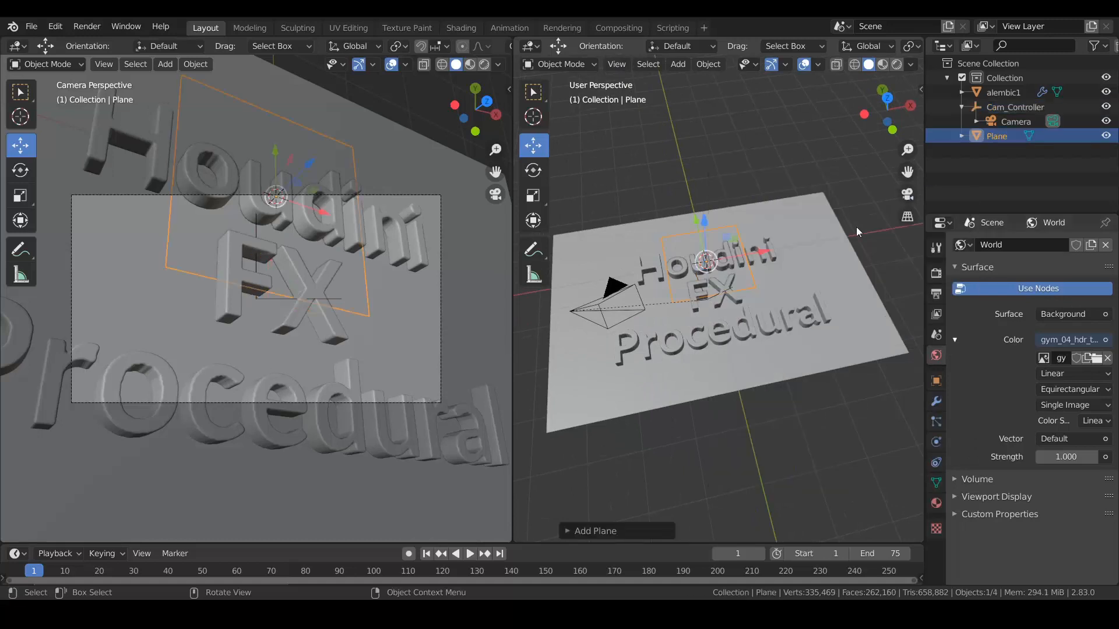
{"action": "middle_click_drag", "start_coordinate": [691, 331], "coordinate": [715, 304]}
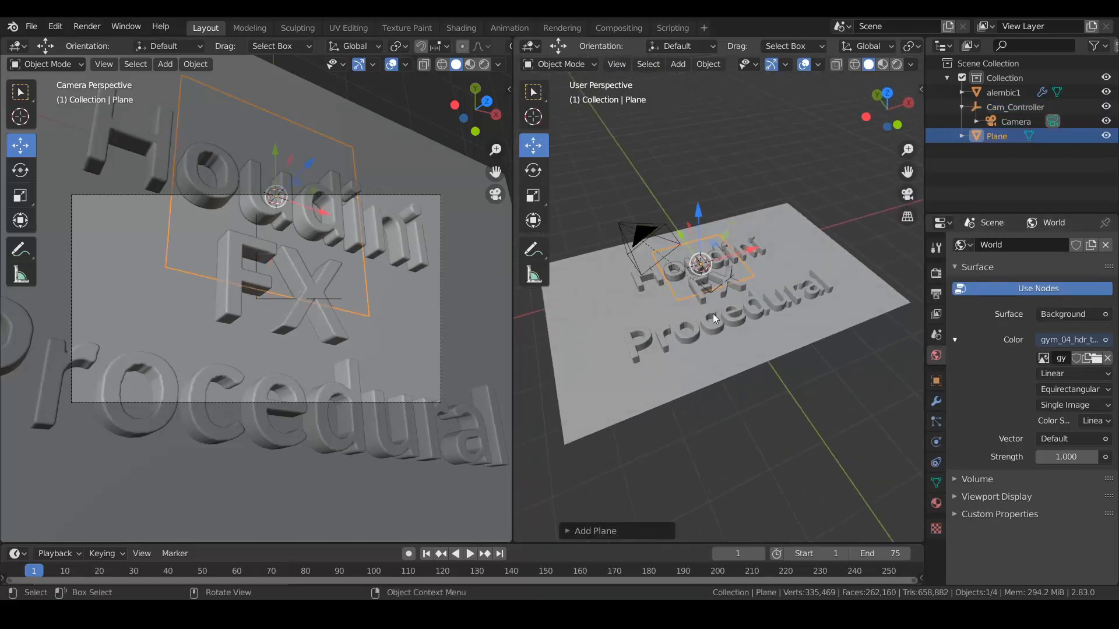
{"action": "middle_click_drag", "start_coordinate": [737, 372], "coordinate": [798, 317]}
{"action": "middle_click_drag", "start_coordinate": [710, 240], "coordinate": [761, 234]}
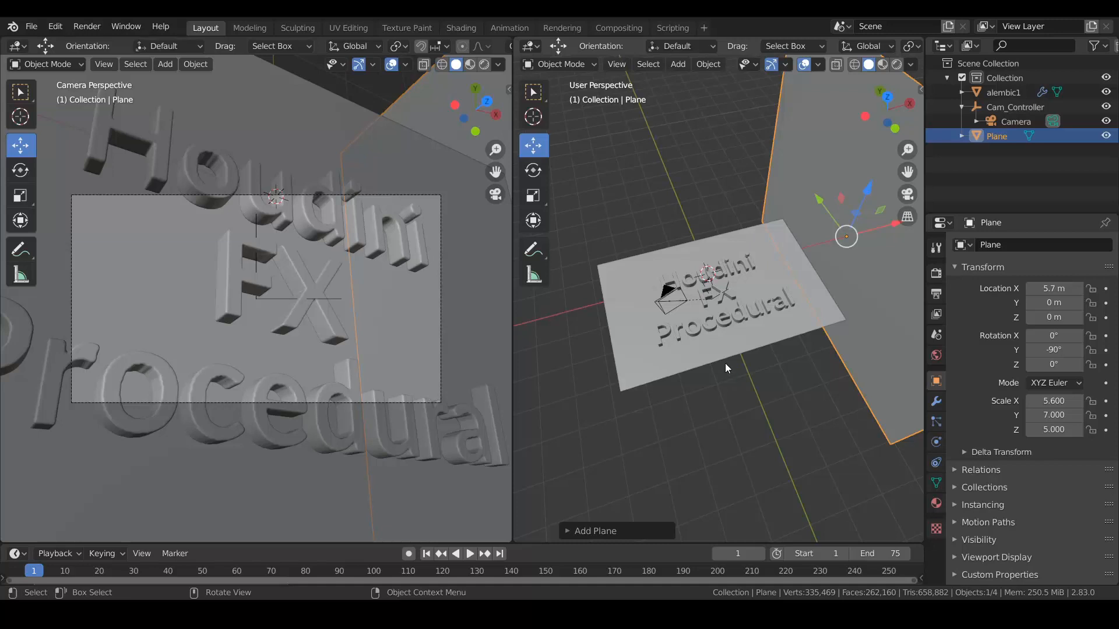
Add an area light to the scene.
{"action": "key", "text": "shift+a"}
{"action": "mouse_move", "coordinate": [703, 337]}
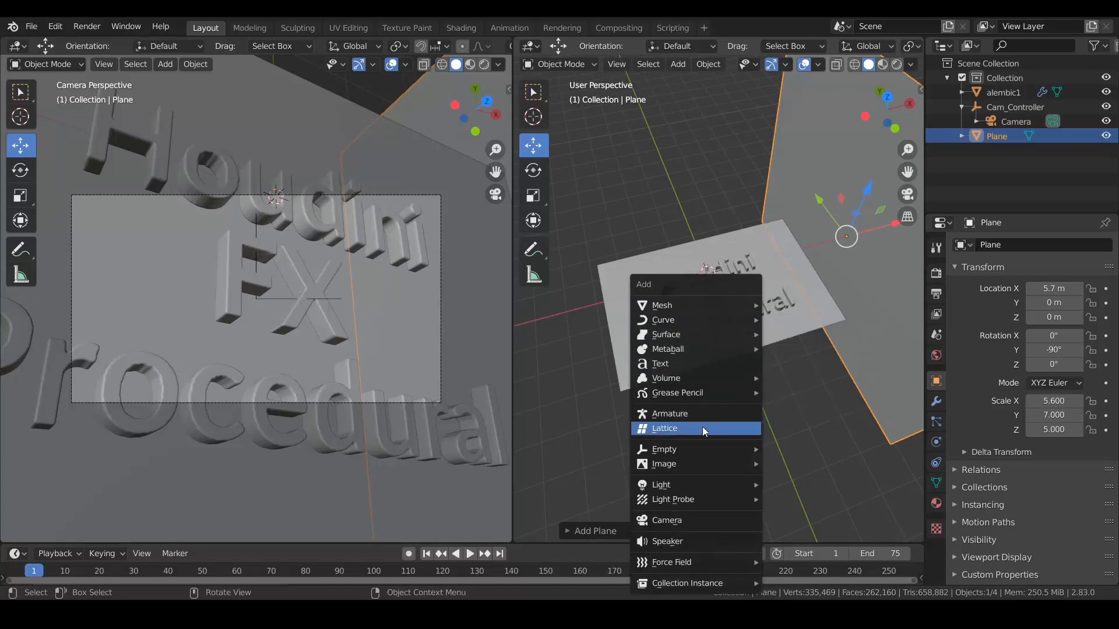
{"action": "mouse_move", "coordinate": [697, 482]}
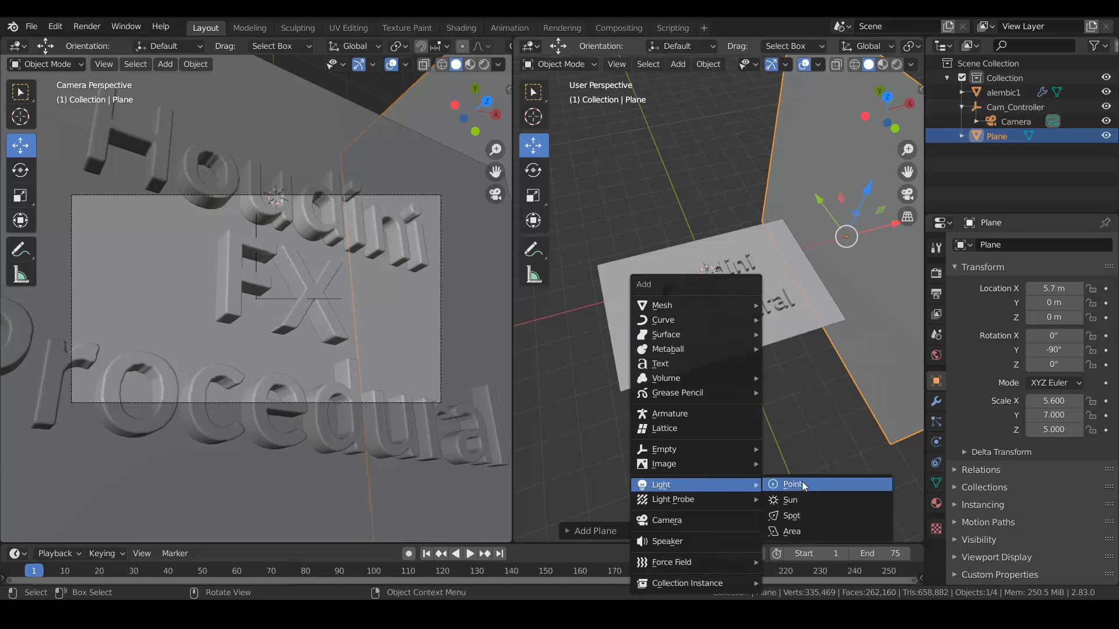
{"action": "left_click", "coordinate": [823, 534]}
Set the area light's X rotation to -90°.
{"action": "middle_click_drag", "start_coordinate": [750, 424], "coordinate": [768, 401]}
{"action": "scroll", "coordinate": [658, 320], "scroll_direction": "up", "scroll_amount": 5}
{"action": "middle_click_drag", "start_coordinate": [699, 261], "coordinate": [746, 271]}
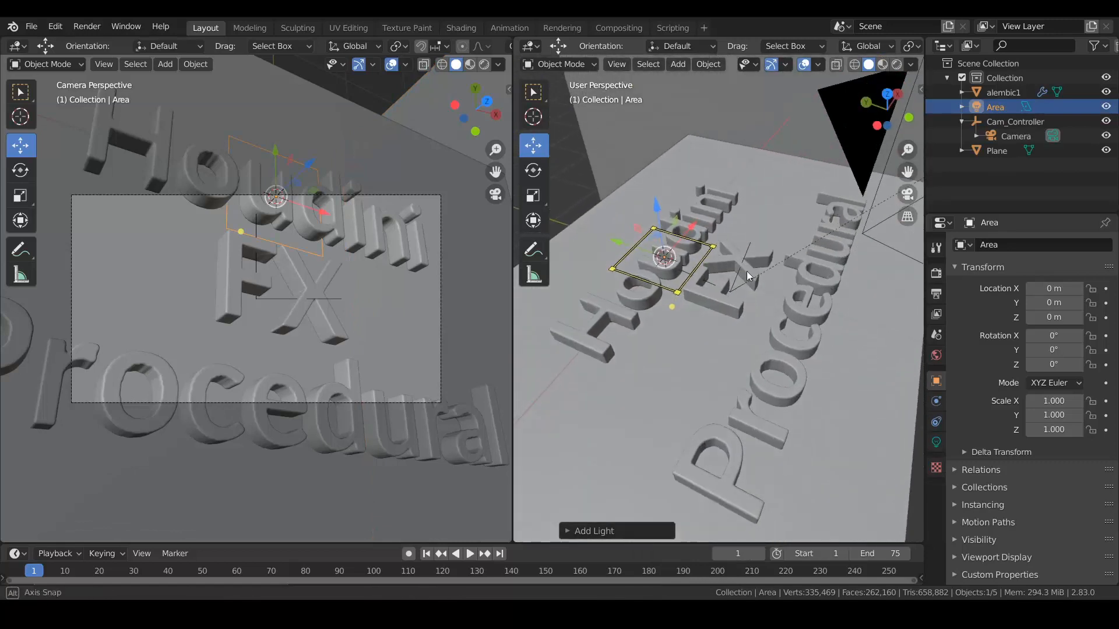
{"action": "left_click_drag", "start_coordinate": [1059, 349], "coordinate": [997, 337]}
{"action": "key", "text": "ctrl+z"}
{"action": "left_click", "coordinate": [1055, 336]}
{"action": "type", "text": "-90"}
{"action": "key", "text": "Return"}
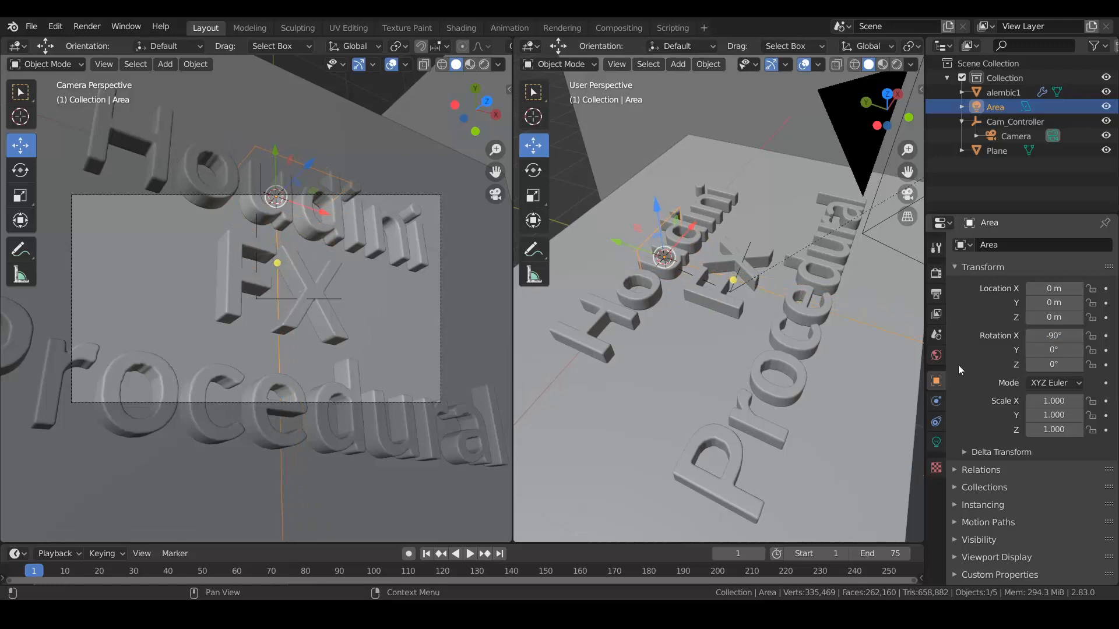
Move the area light along Y to about 2.29 m and stretch it to scale about X 5.9, Y 1.72.
{"action": "scroll", "coordinate": [599, 311], "scroll_direction": "down", "scroll_amount": 5}
{"action": "middle_click_drag", "start_coordinate": [759, 296], "coordinate": [703, 252]}
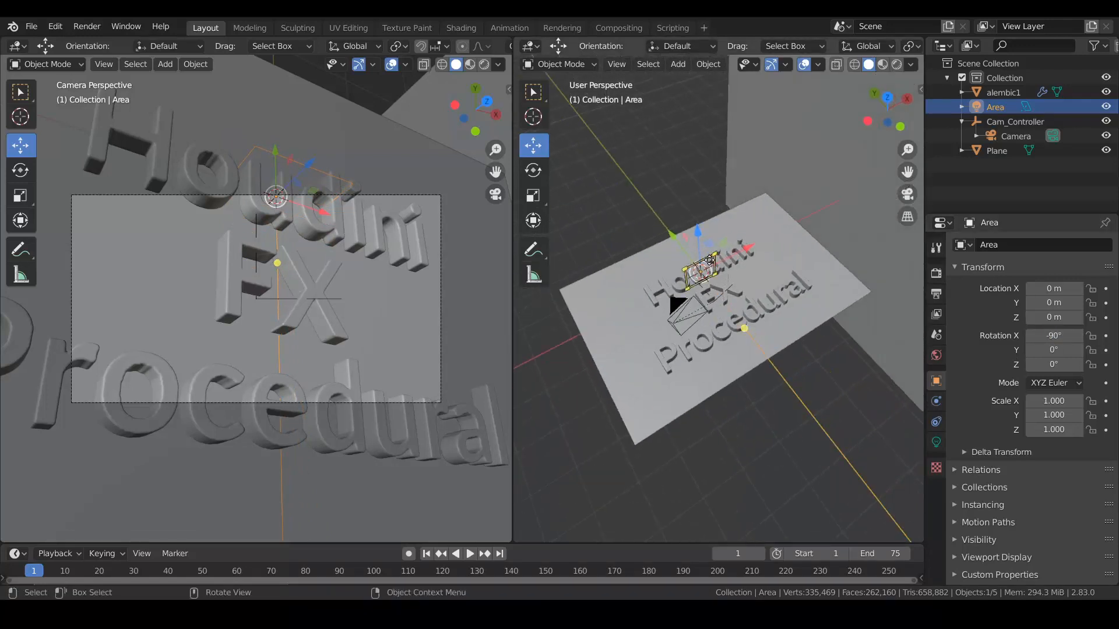
{"action": "left_click_drag", "start_coordinate": [671, 236], "coordinate": [642, 246]}
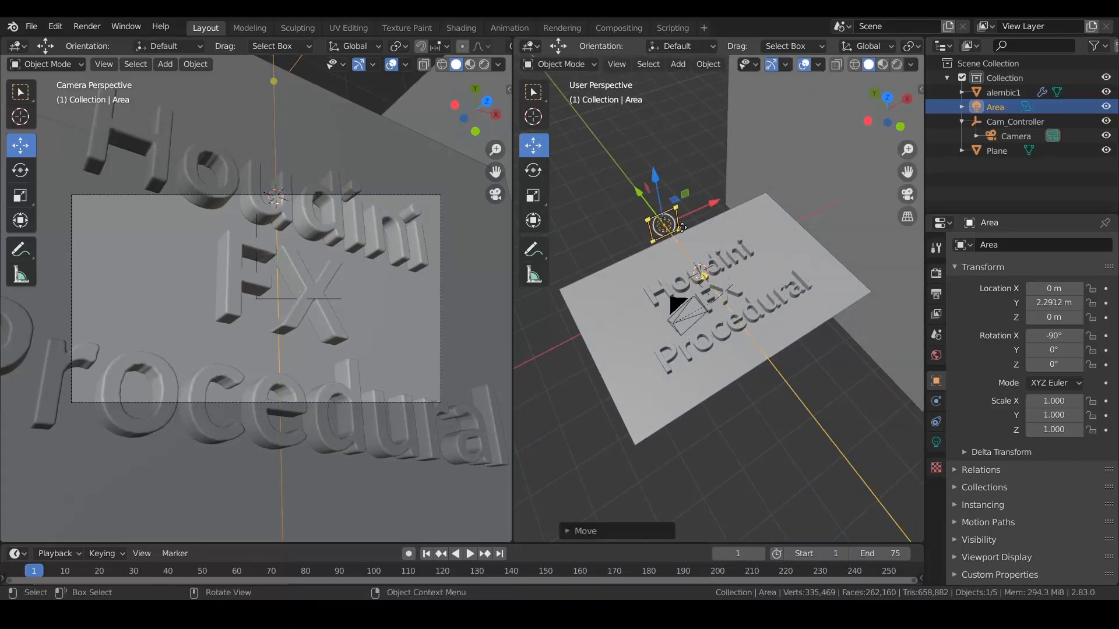
{"action": "left_click", "coordinate": [532, 196]}
{"action": "left_click_drag", "start_coordinate": [702, 206], "coordinate": [891, 115]}
{"action": "left_click_drag", "start_coordinate": [653, 178], "coordinate": [688, 243]}
Raise the area light above the text to Z 0.81 m.
{"action": "middle_click_drag", "start_coordinate": [693, 279], "coordinate": [656, 354]}
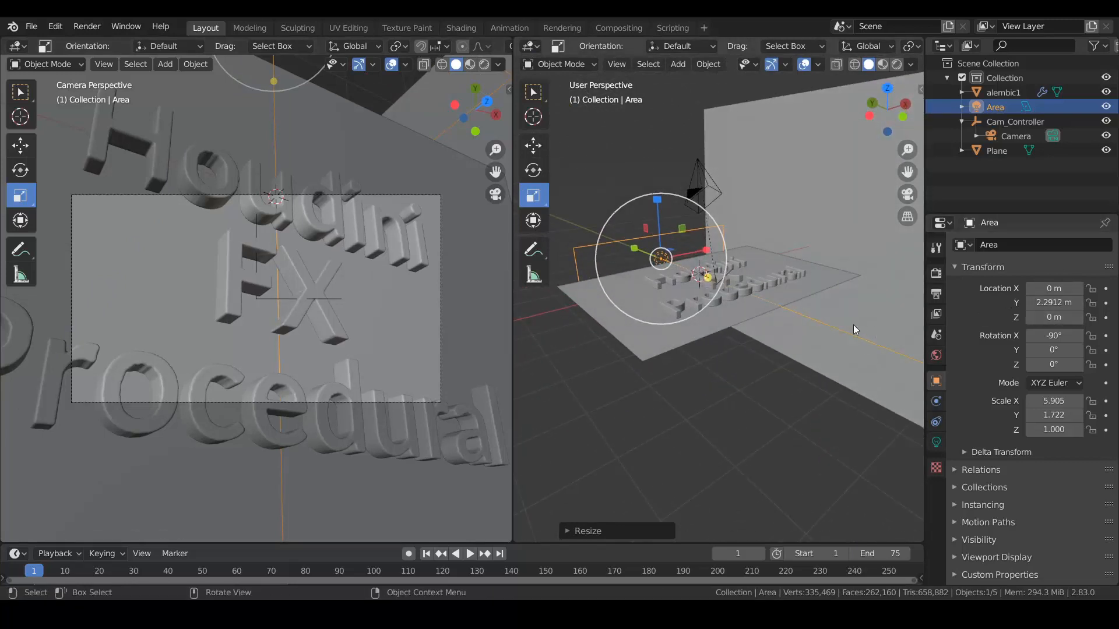
{"action": "middle_click_drag", "start_coordinate": [790, 302], "coordinate": [758, 295]}
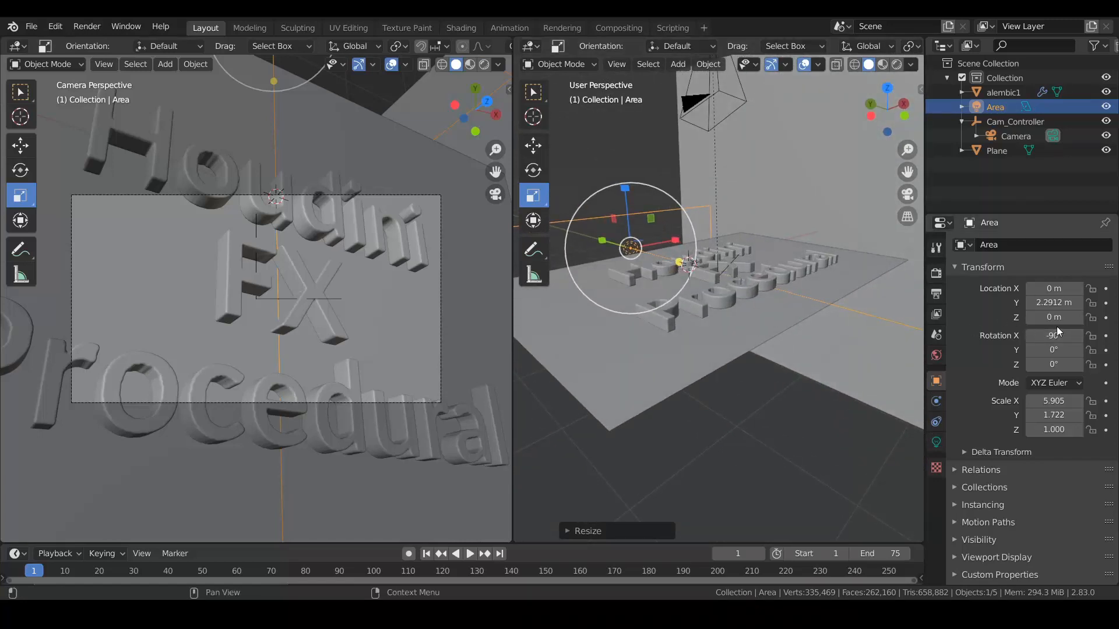
{"action": "mouse_move", "coordinate": [1055, 317]}
{"action": "left_mouse_down"}
{"action": "mouse_move", "coordinate": [1095, 317]}
{"action": "mouse_move", "coordinate": [1057, 317]}
{"action": "left_mouse_up"}
{"action": "middle_click_drag", "start_coordinate": [680, 355], "coordinate": [854, 425]}
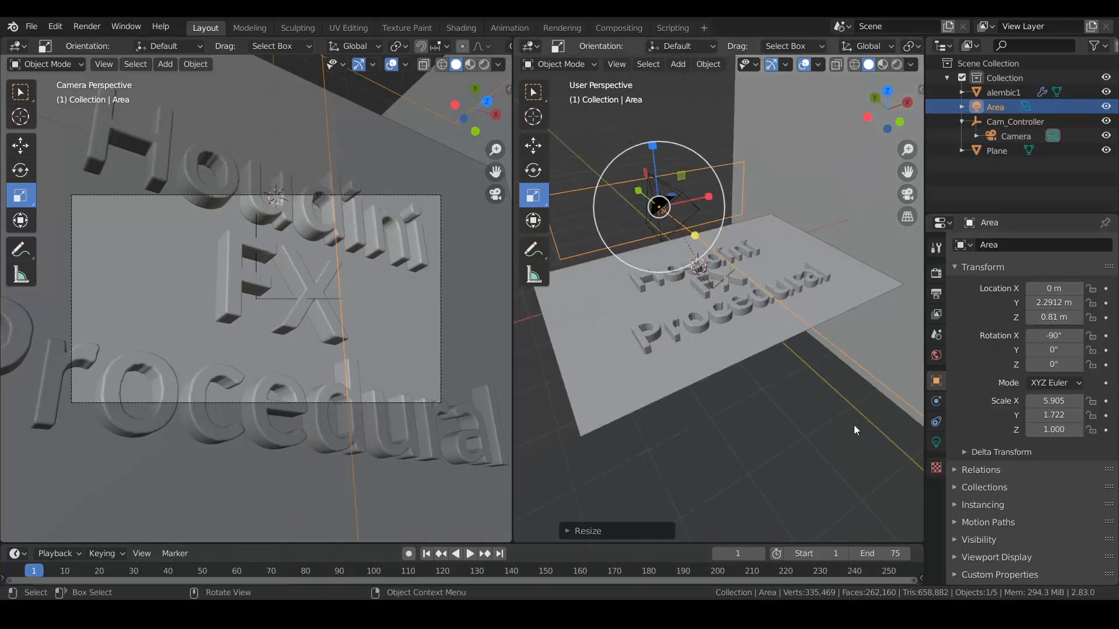
Set the area light's power to 1500 W and make the Move tool active in the free perspective view.
{"action": "left_click", "coordinate": [936, 441]}
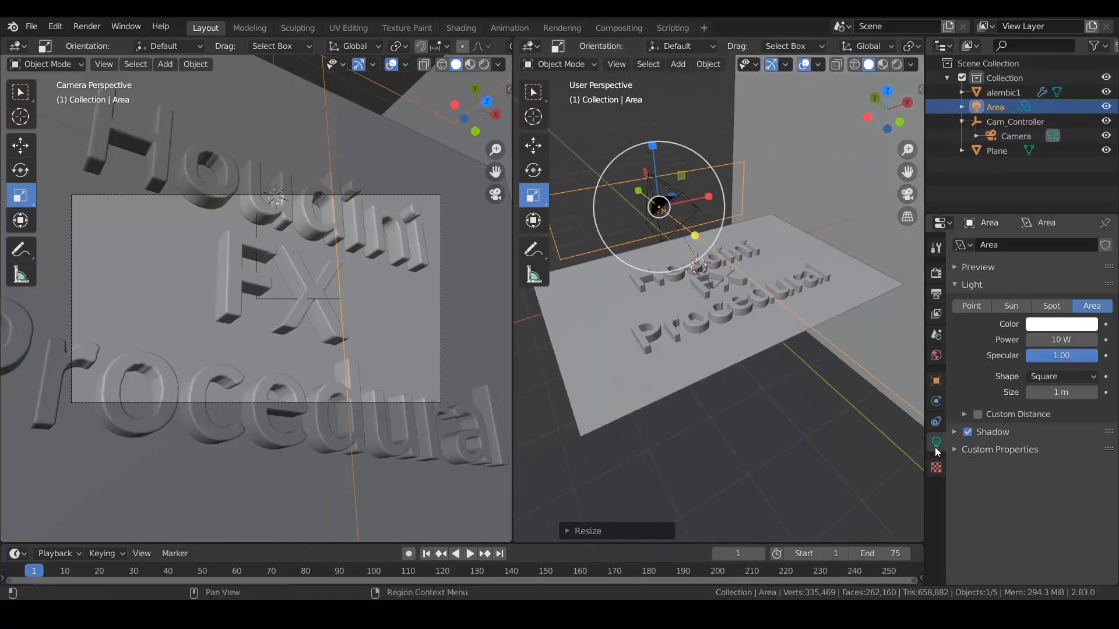
{"action": "left_click", "coordinate": [1059, 340]}
{"action": "type", "text": "1500"}
{"action": "key", "text": "Return"}
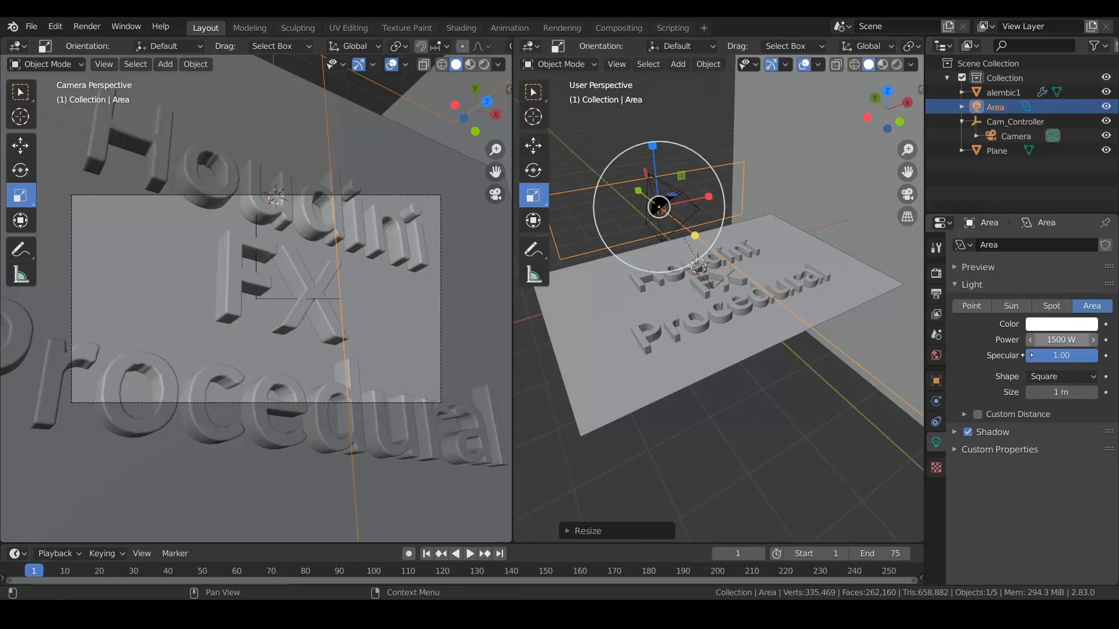
{"action": "middle_click_drag", "start_coordinate": [697, 371], "coordinate": [712, 394]}
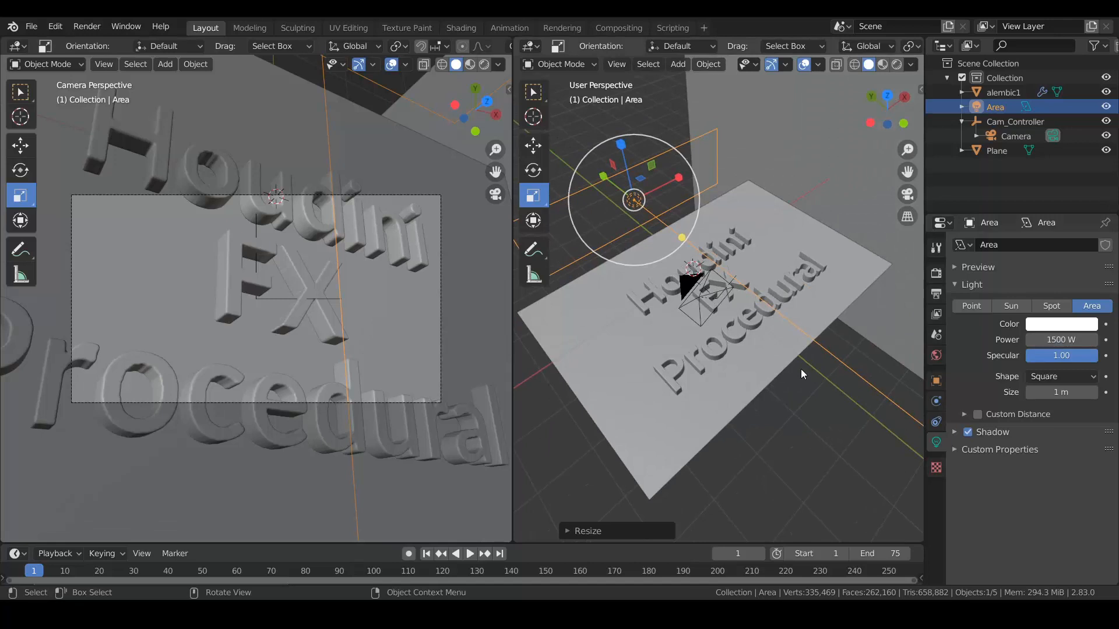
{"action": "middle_click_drag", "start_coordinate": [815, 368], "coordinate": [791, 346]}
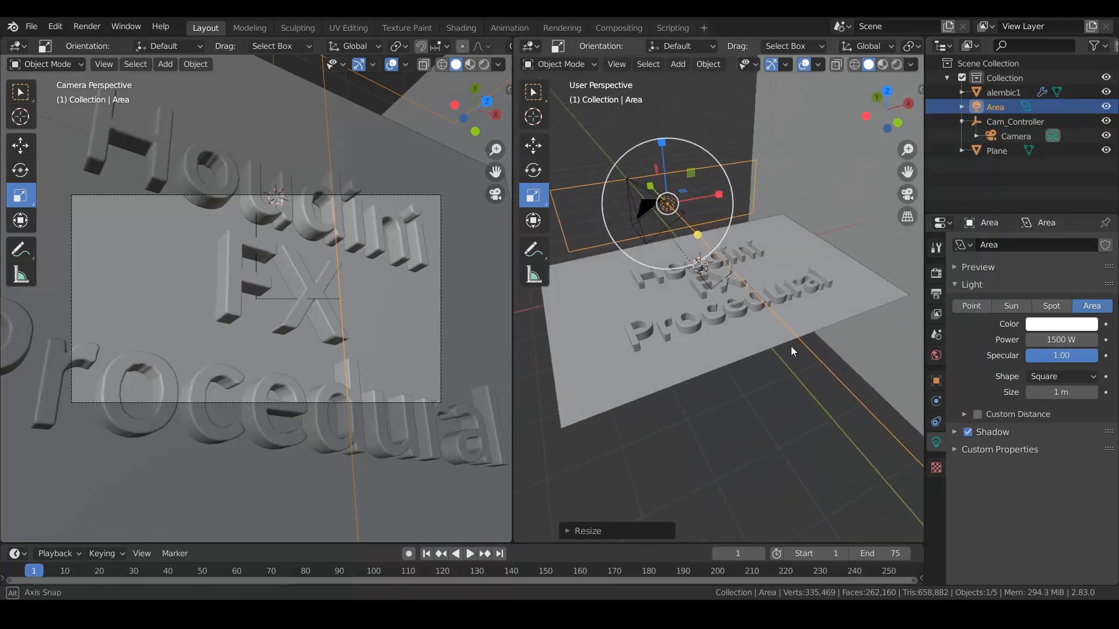
{"action": "left_click", "coordinate": [537, 142]}
{"action": "middle_click_drag", "start_coordinate": [711, 343], "coordinate": [746, 304]}
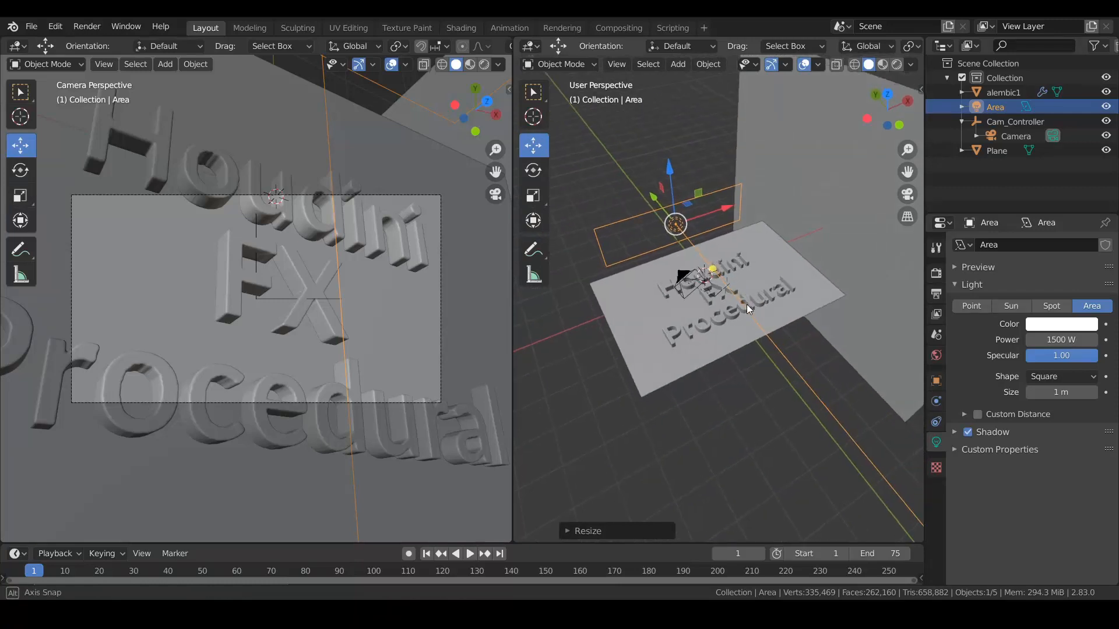
Switch the render engine to Cycles and return to the area light's data settings.
{"action": "left_click", "coordinate": [936, 273]}
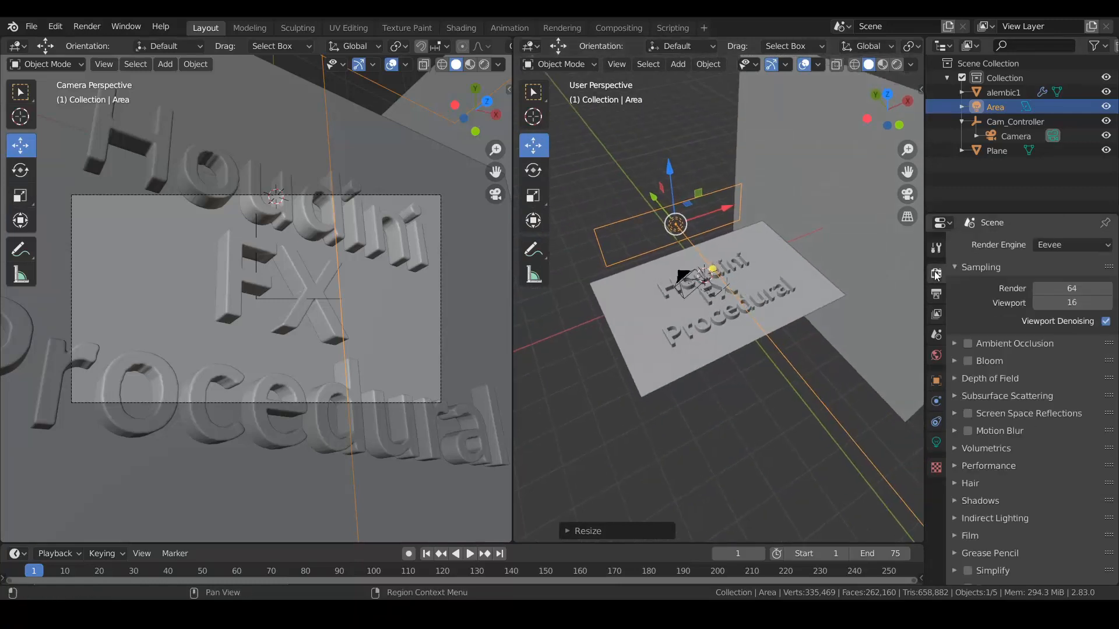
{"action": "left_click", "coordinate": [1075, 242]}
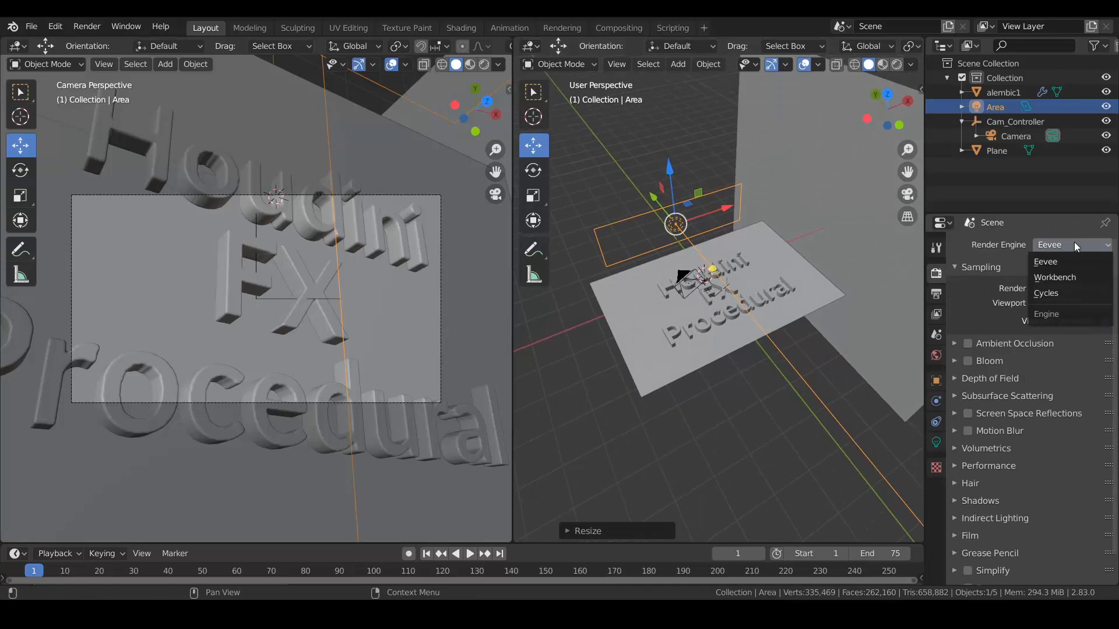
{"action": "left_click", "coordinate": [1062, 295]}
{"action": "left_click", "coordinate": [937, 444]}
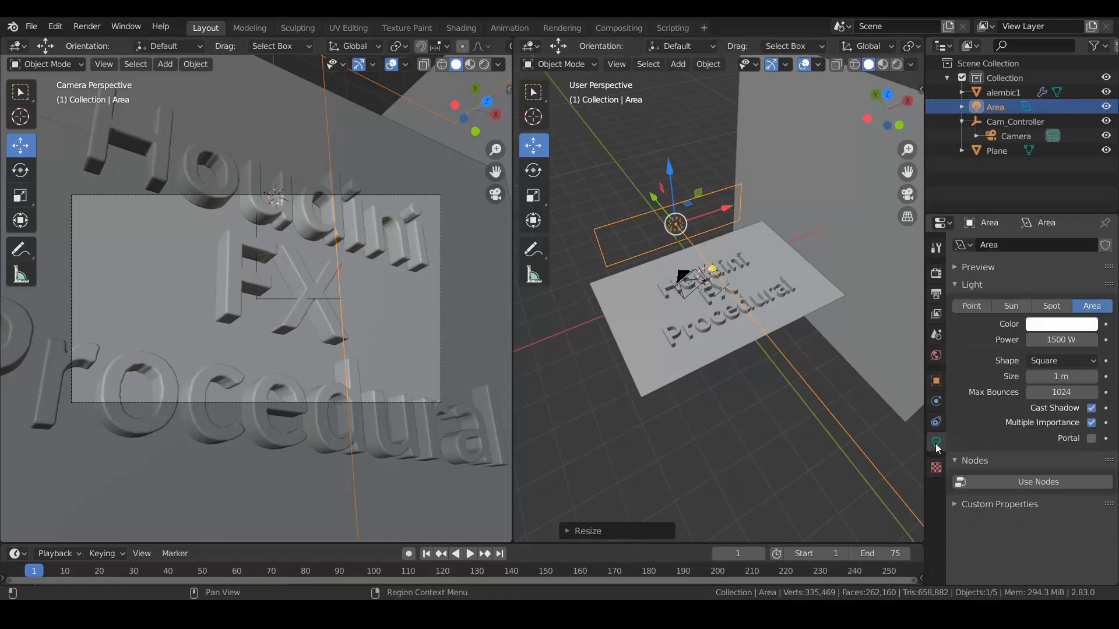
{"action": "middle_click_drag", "start_coordinate": [715, 345], "coordinate": [682, 355]}
Save the scene as Text_explode_TUT_001.blend in E:\Work\Blender\Text_Explode.
{"action": "key", "text": "ctrl+s"}
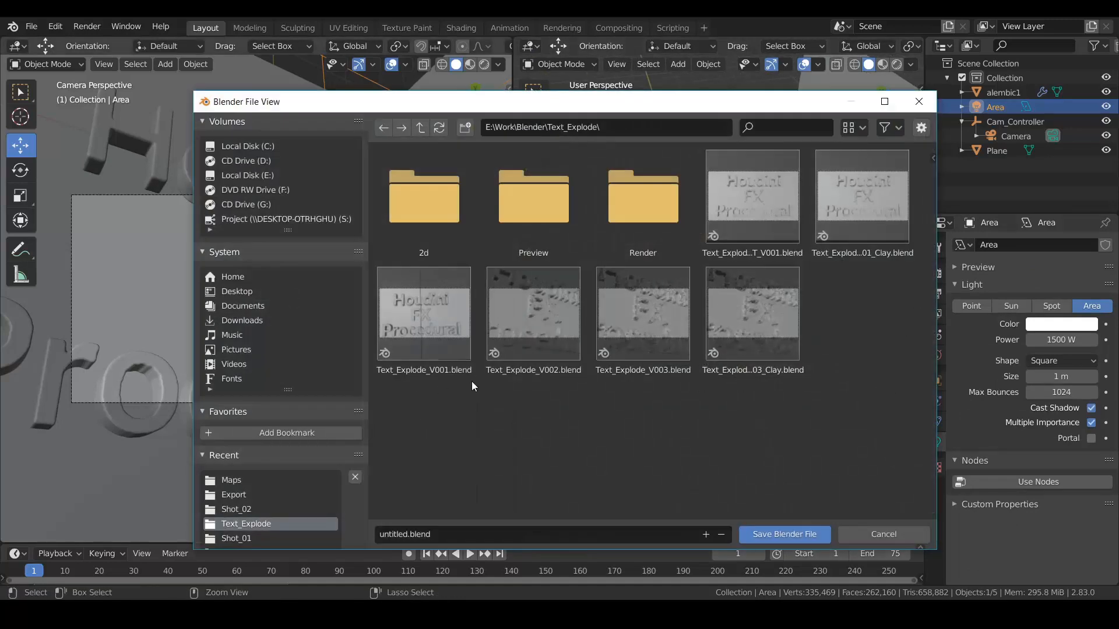
{"action": "left_click", "coordinate": [448, 532]}
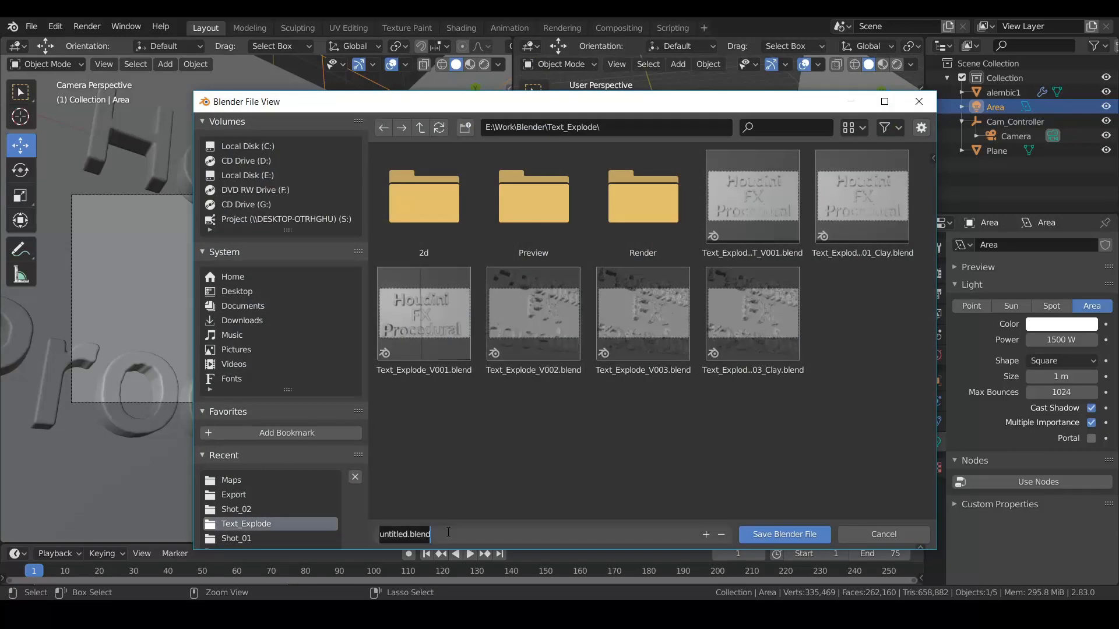
{"action": "type", "text": "Text)"}
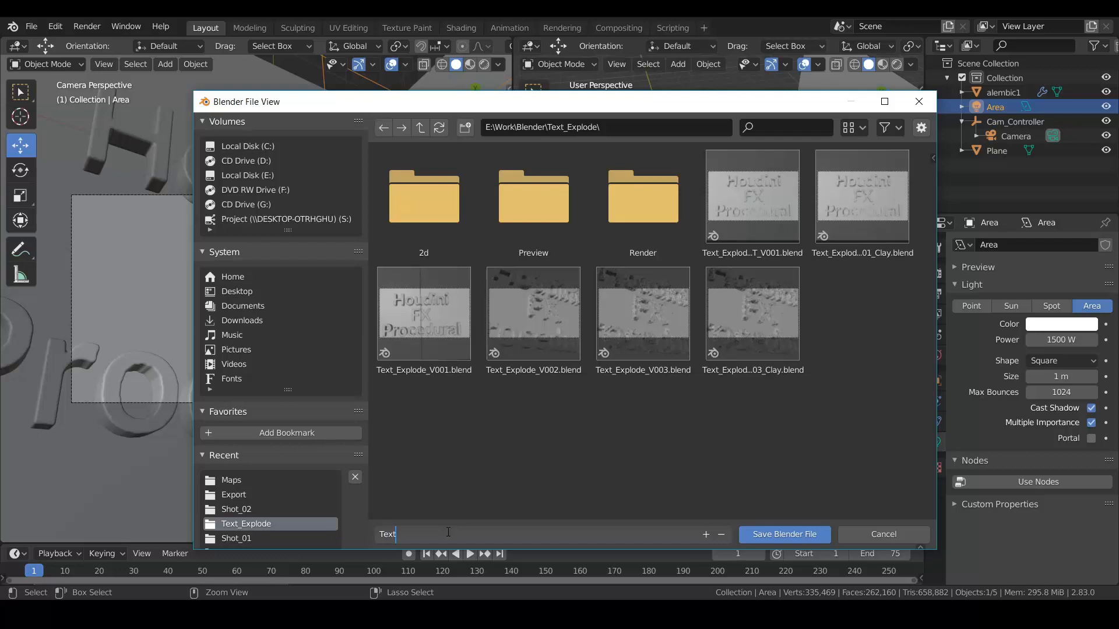
{"action": "key", "text": "BackSpace"}
{"action": "type", "text": "_X=e"}
{"action": "type", "text": "x"}
{"action": "type", "text": "pl"}
{"action": "key", "text": "BackSpace"}
{"action": "key", "text": "BackSpace"}
{"action": "key", "text": "BackSpace"}
{"action": "key", "text": "BackSpace"}
{"action": "key", "text": "BackSpace"}
{"action": "key", "text": "BackSpace"}
{"action": "type", "text": "explode_TUT_001"}
{"action": "key", "text": "Return"}
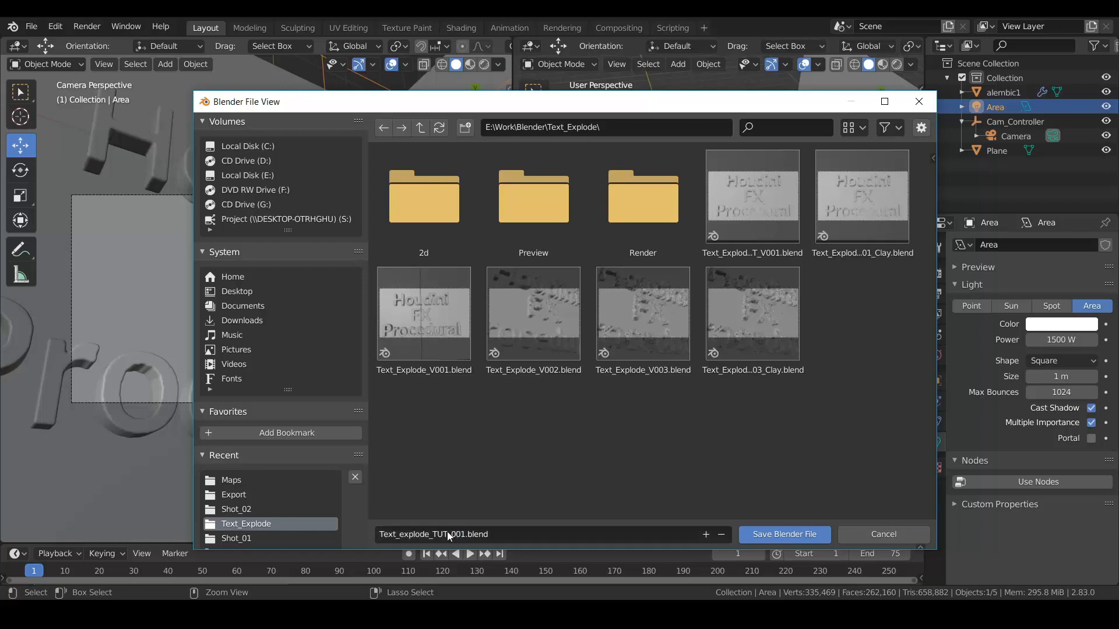
{"action": "left_click", "coordinate": [782, 537]}
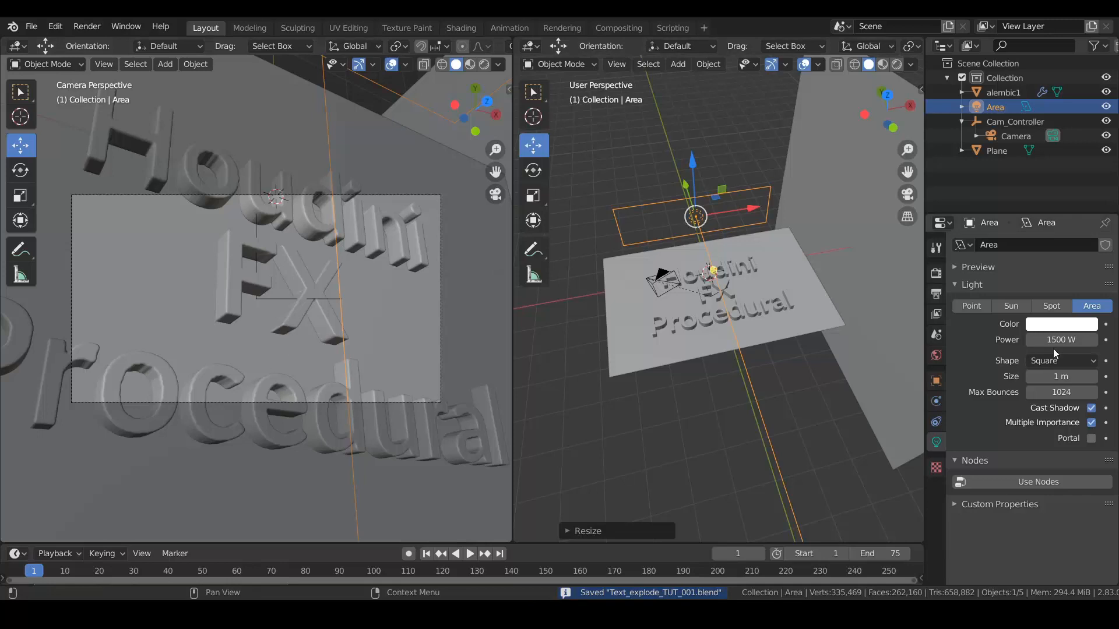
Enable Render Region for the rendered camera preview and set the area light's power to 1200 W.
{"action": "left_click", "coordinate": [938, 273]}
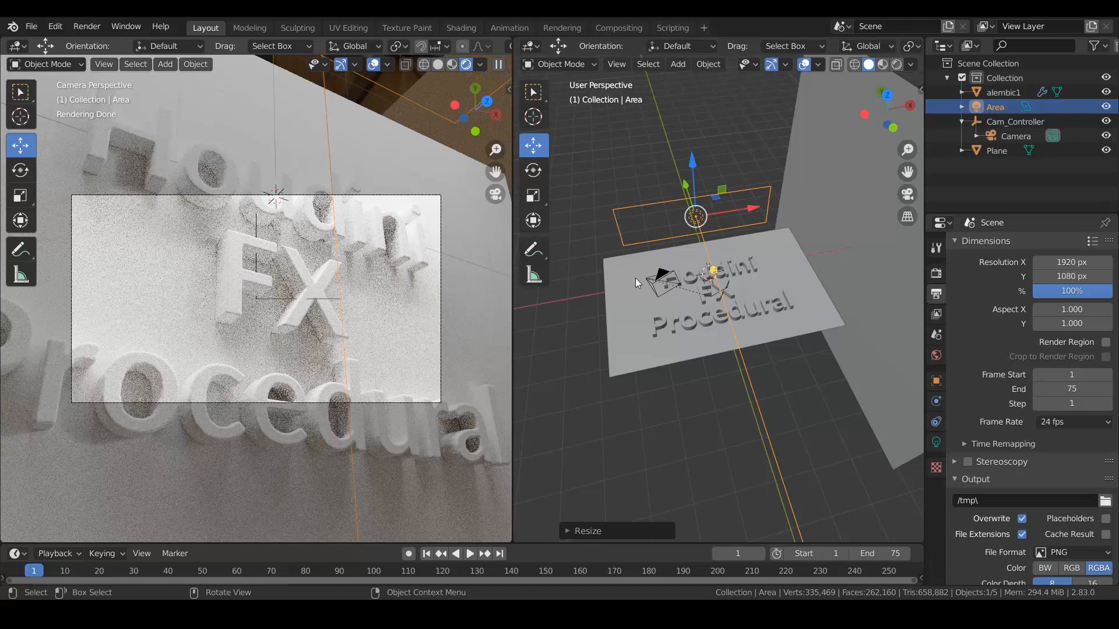
{"action": "left_click", "coordinate": [1105, 343]}
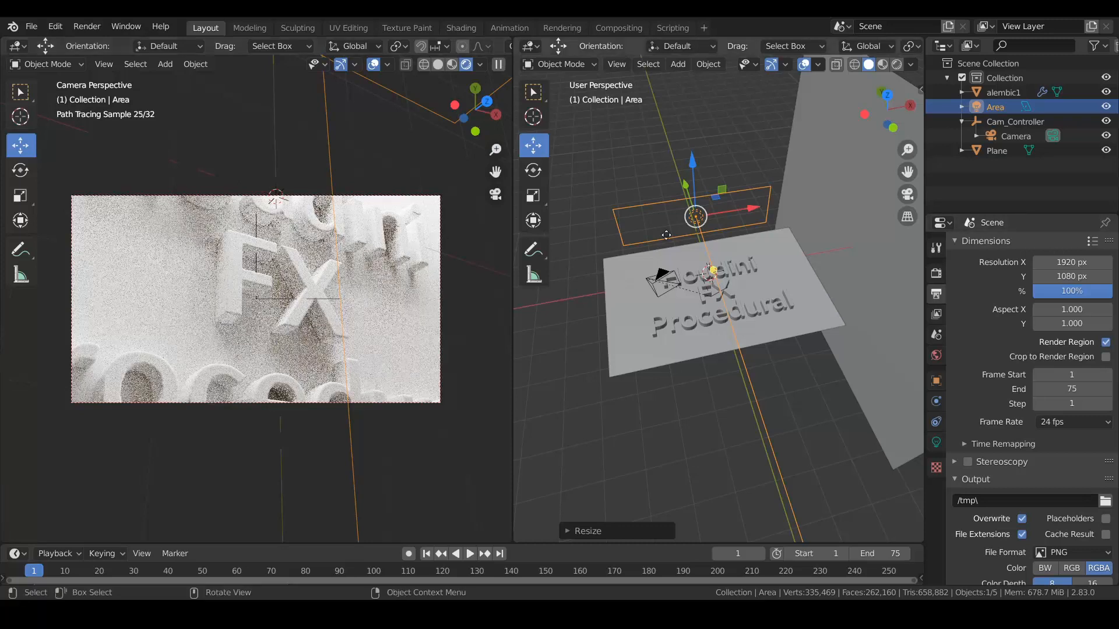
{"action": "left_click", "coordinate": [936, 442]}
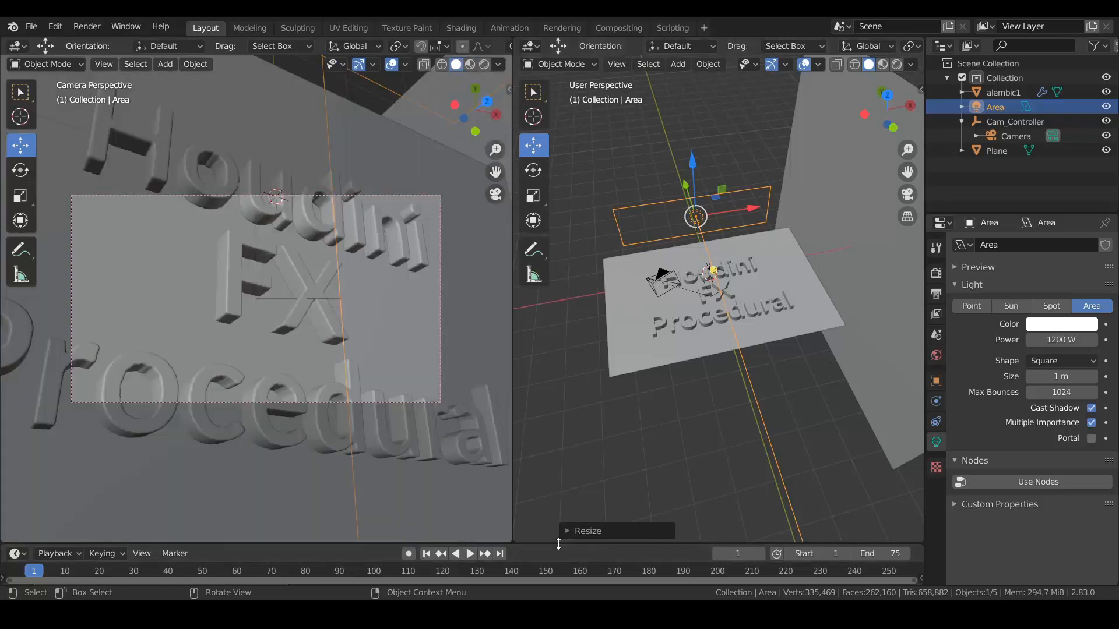
Enlarge the timeline area beneath the viewports and change it to the Shader Editor.
{"action": "left_click_drag", "start_coordinate": [558, 544], "coordinate": [557, 388]}
{"action": "middle_click_drag", "start_coordinate": [219, 492], "coordinate": [525, 485]}
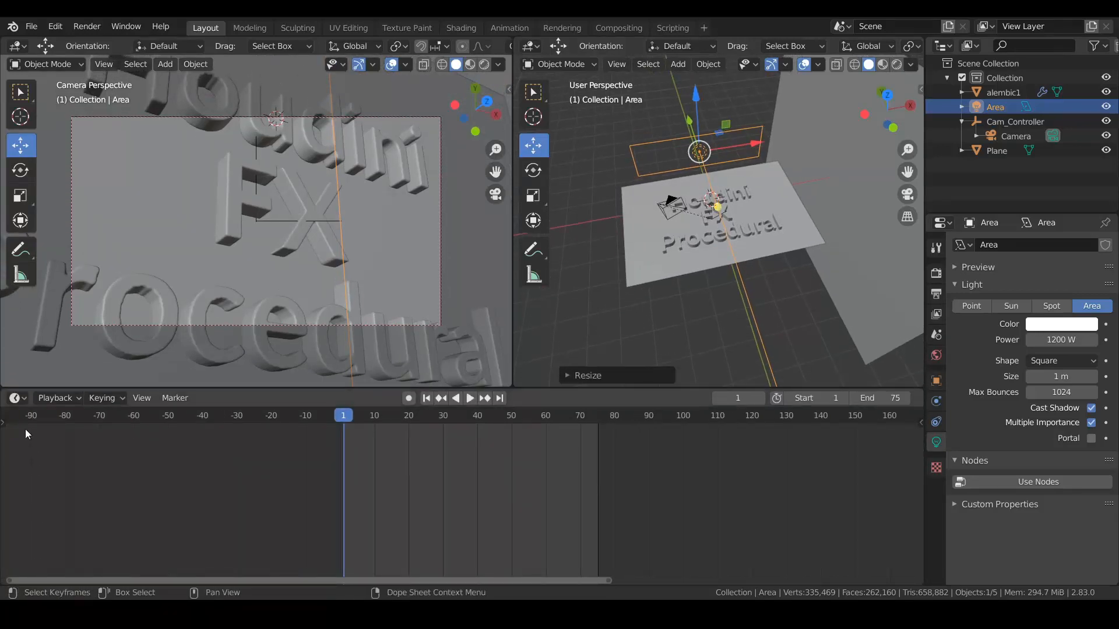
{"action": "left_click", "coordinate": [17, 398]}
{"action": "left_click", "coordinate": [53, 497]}
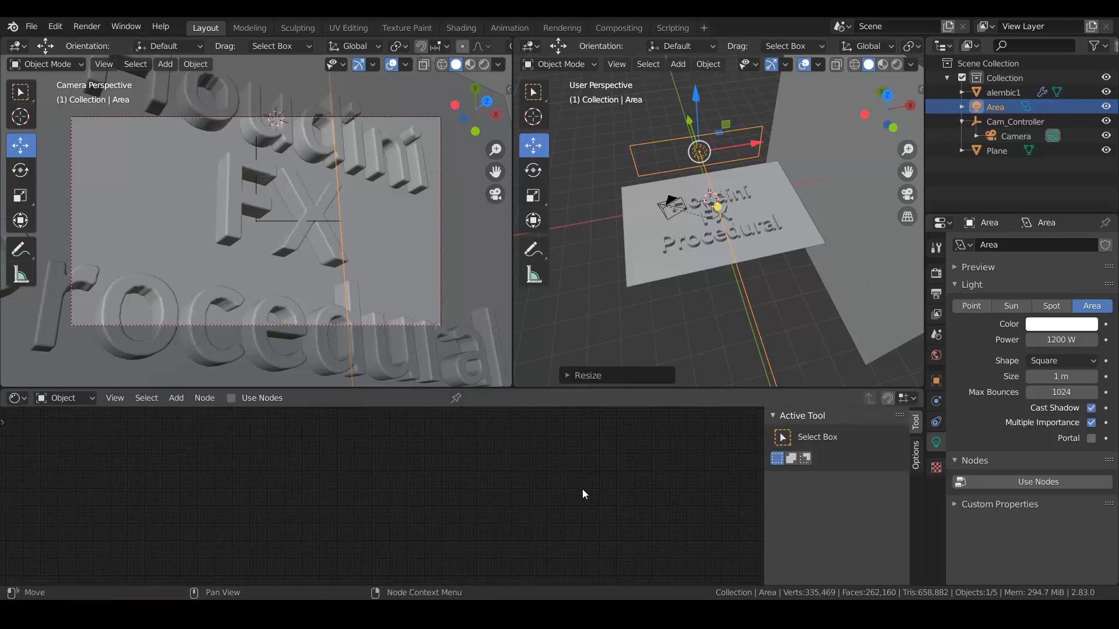
Select the alembic1 text object and display its material settings.
{"action": "left_click", "coordinate": [771, 226]}
{"action": "scroll", "coordinate": [770, 225], "scroll_direction": "up", "scroll_amount": 2}
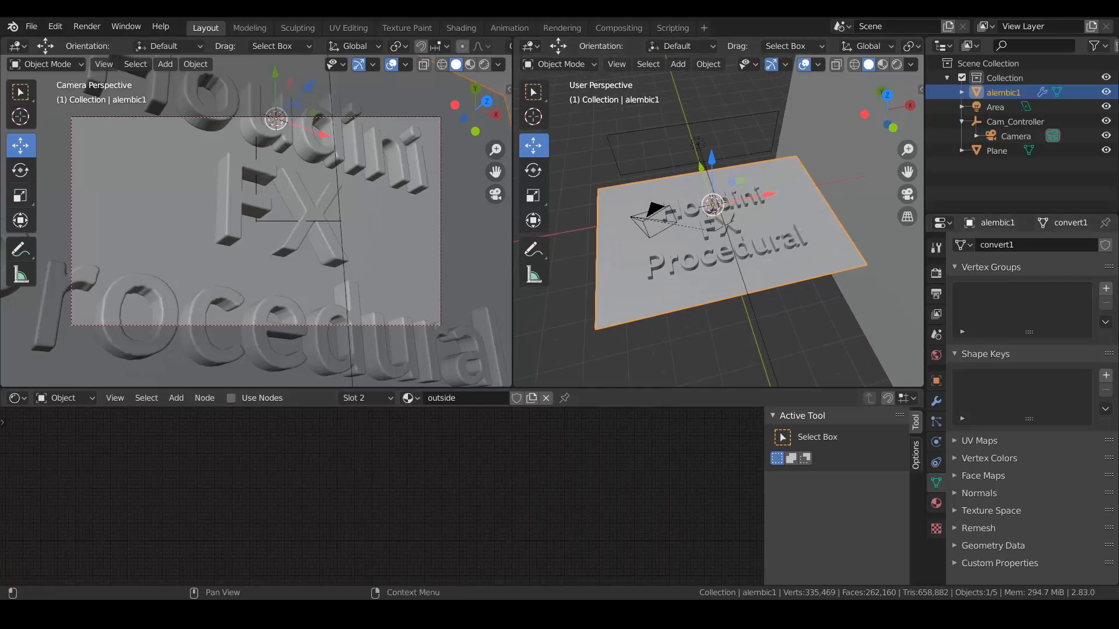
{"action": "left_click", "coordinate": [936, 355]}
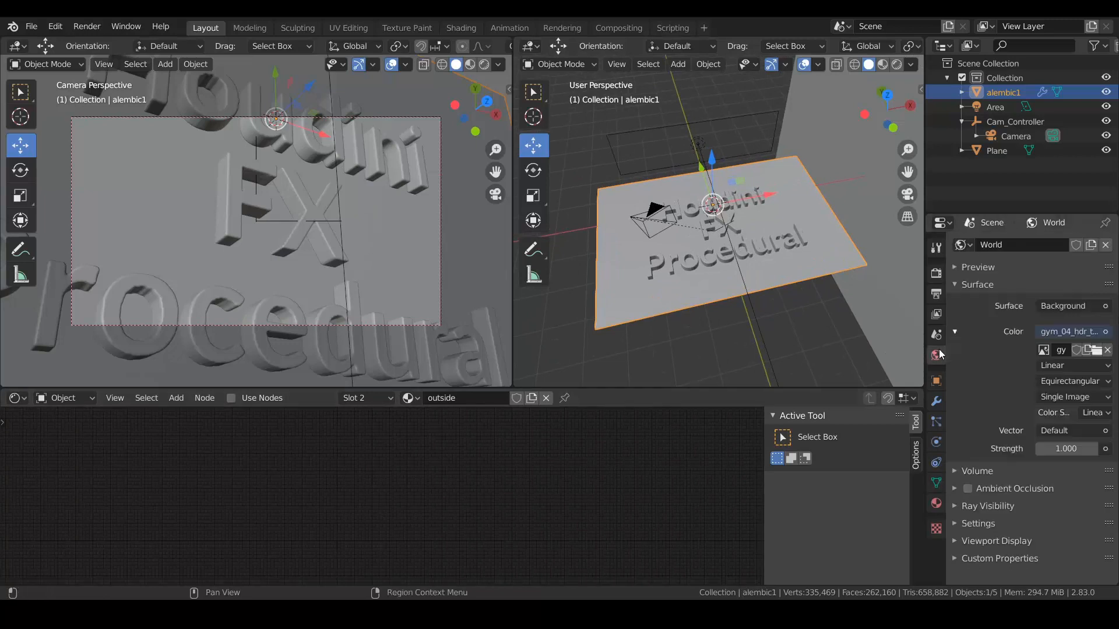
{"action": "left_click", "coordinate": [935, 504]}
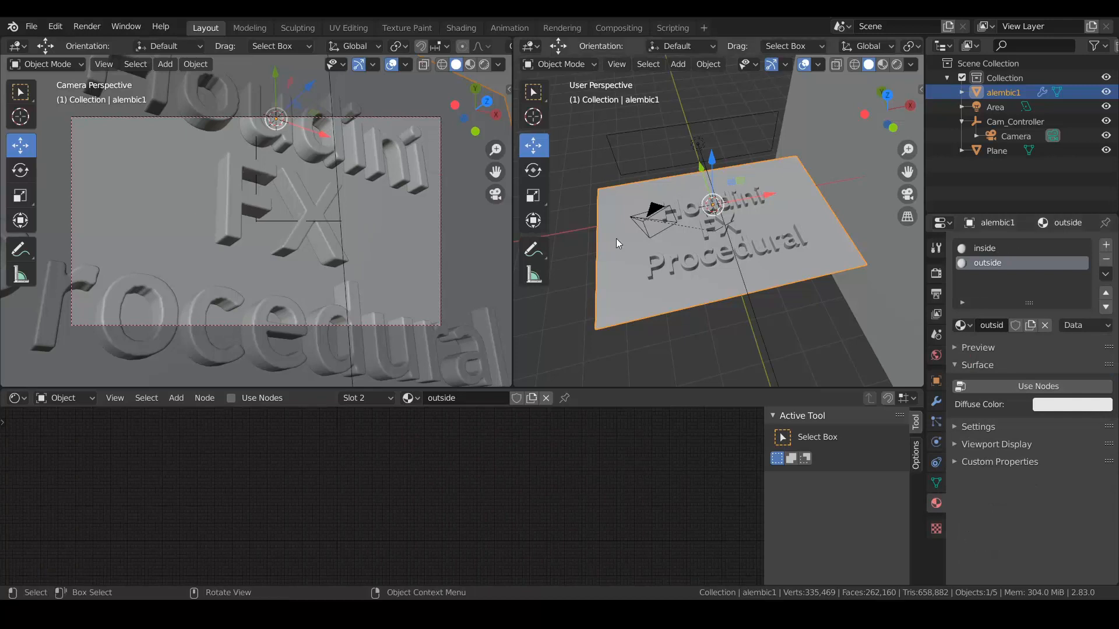
{"action": "scroll", "coordinate": [694, 271], "scroll_direction": "up", "scroll_amount": 3}
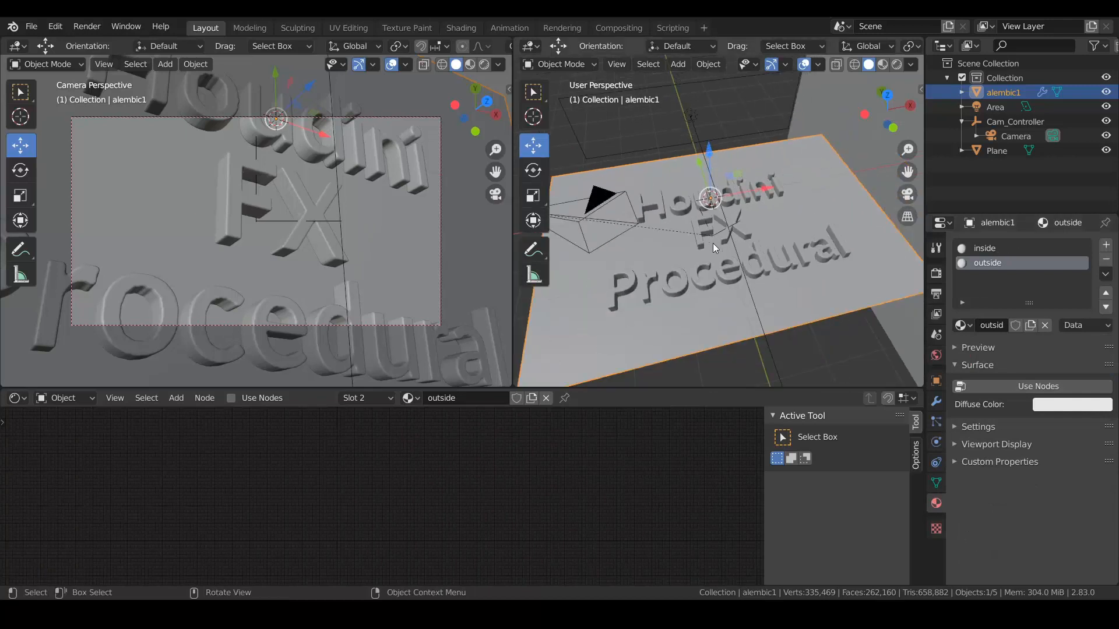
Choose the "outside" material of alembic1 and enable shader nodes for it.
{"action": "left_click", "coordinate": [984, 249]}
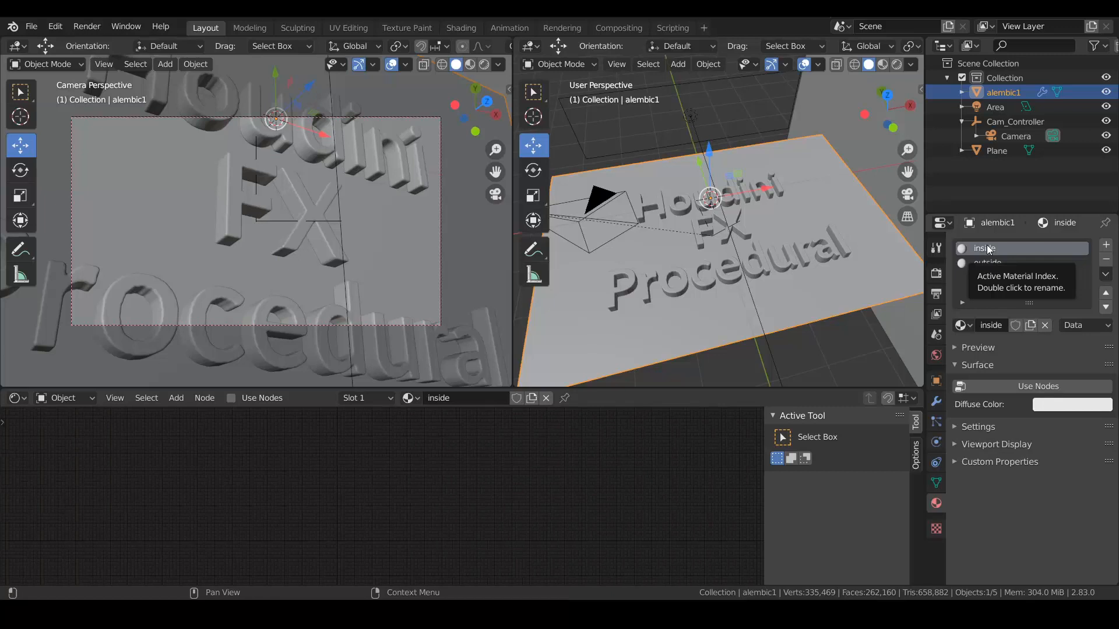
{"action": "left_click", "coordinate": [990, 263]}
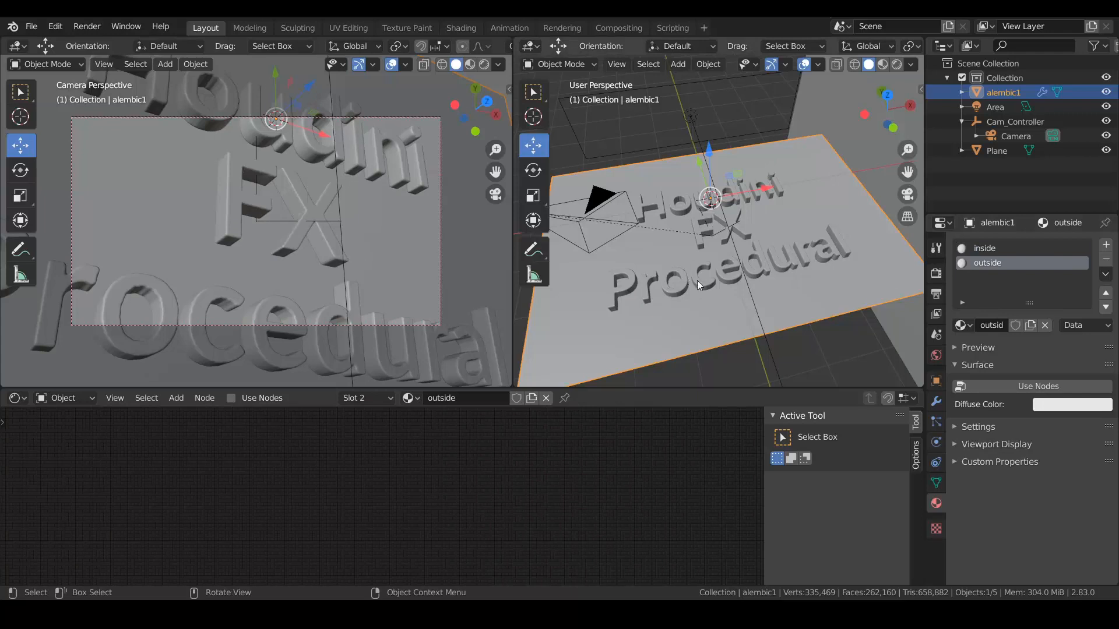
{"action": "left_click", "coordinate": [1072, 387]}
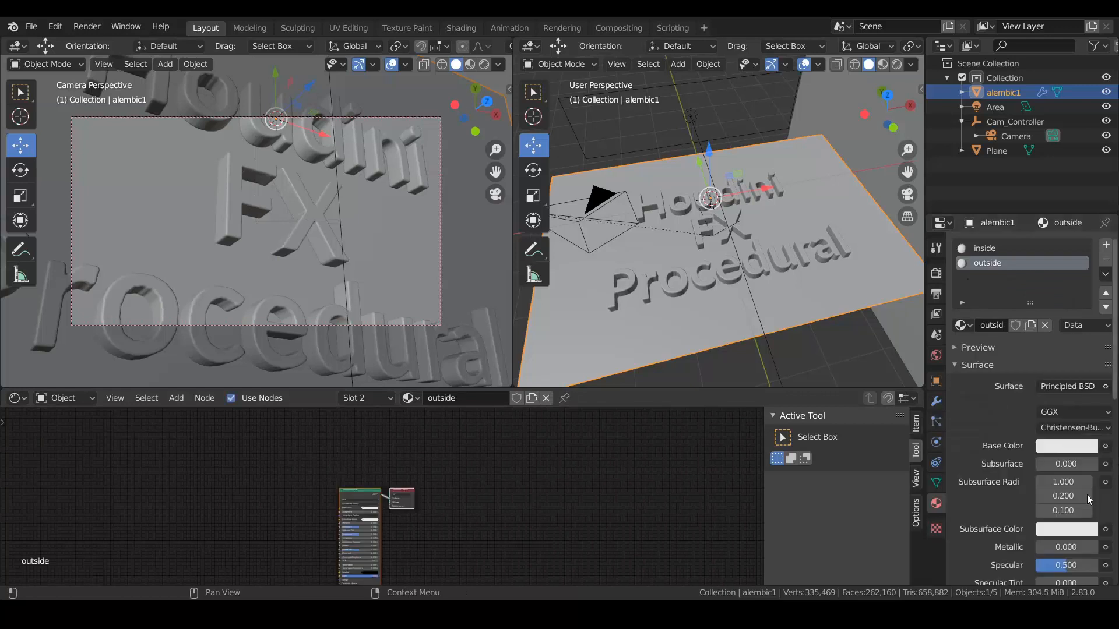
{"action": "scroll", "coordinate": [349, 472], "scroll_direction": "up", "scroll_amount": 5}
{"action": "middle_click_drag", "start_coordinate": [320, 461], "coordinate": [501, 426]}
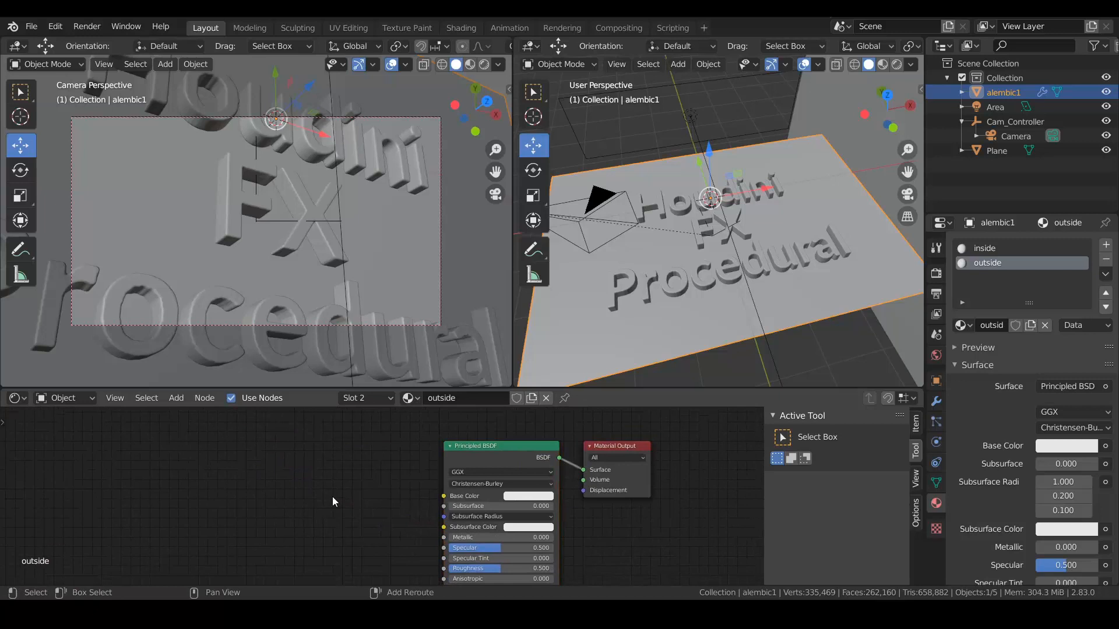
Add an Image Texture node to the outside material and place it left of the Principled BSDF node.
{"action": "key", "text": "shift+a"}
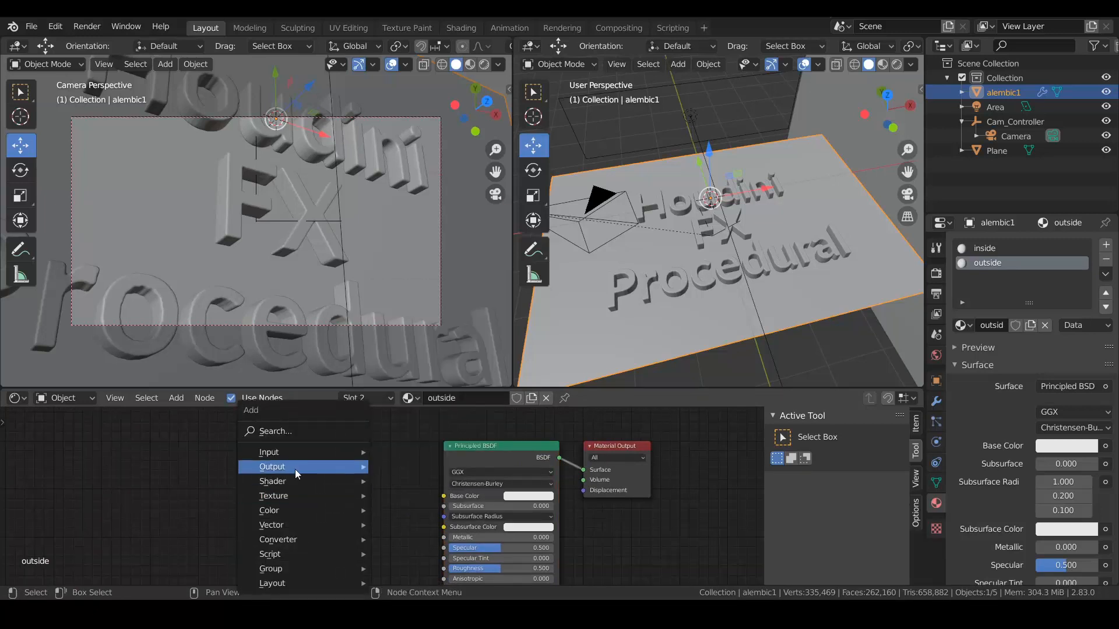
{"action": "left_click", "coordinate": [281, 430]}
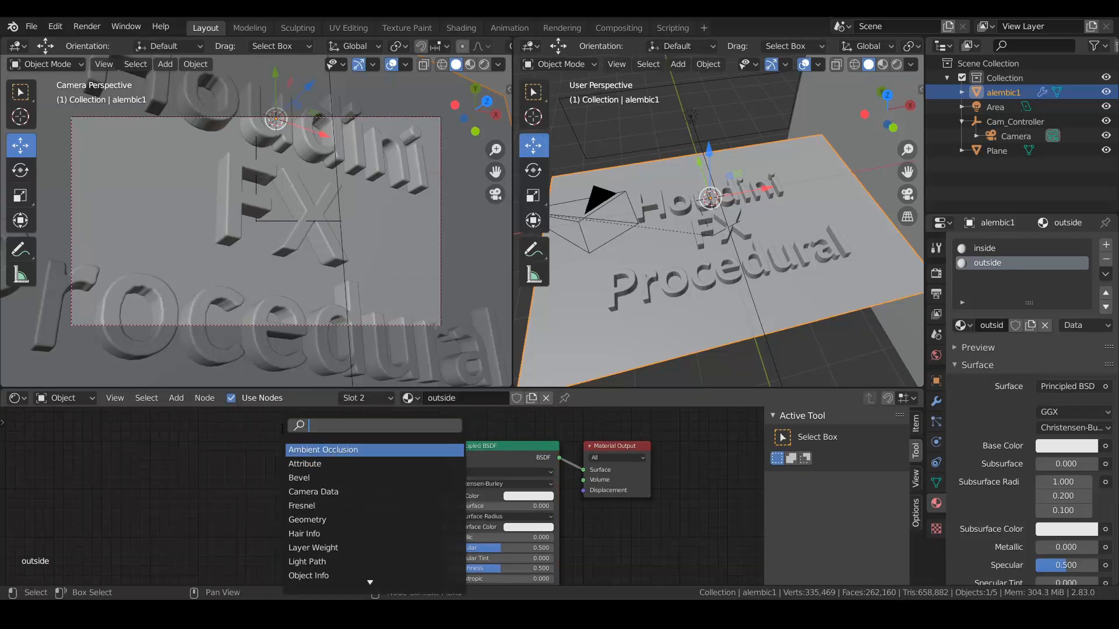
{"action": "type", "text": "image"}
{"action": "key", "text": "Return"}
{"action": "left_click", "coordinate": [281, 428]}
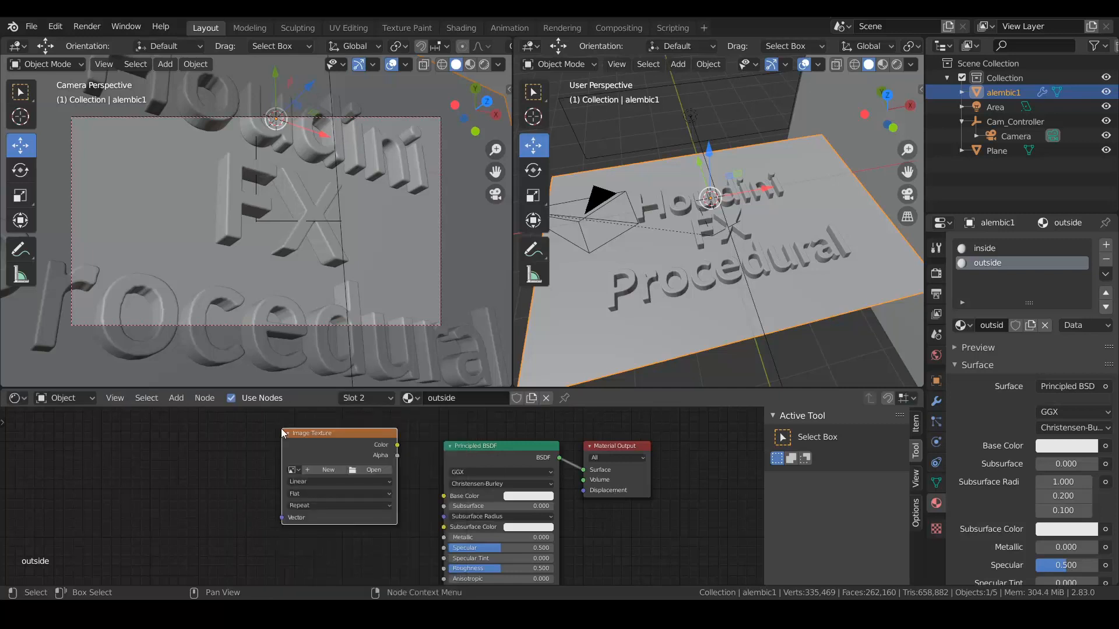
{"action": "left_click_drag", "start_coordinate": [333, 442], "coordinate": [277, 475]}
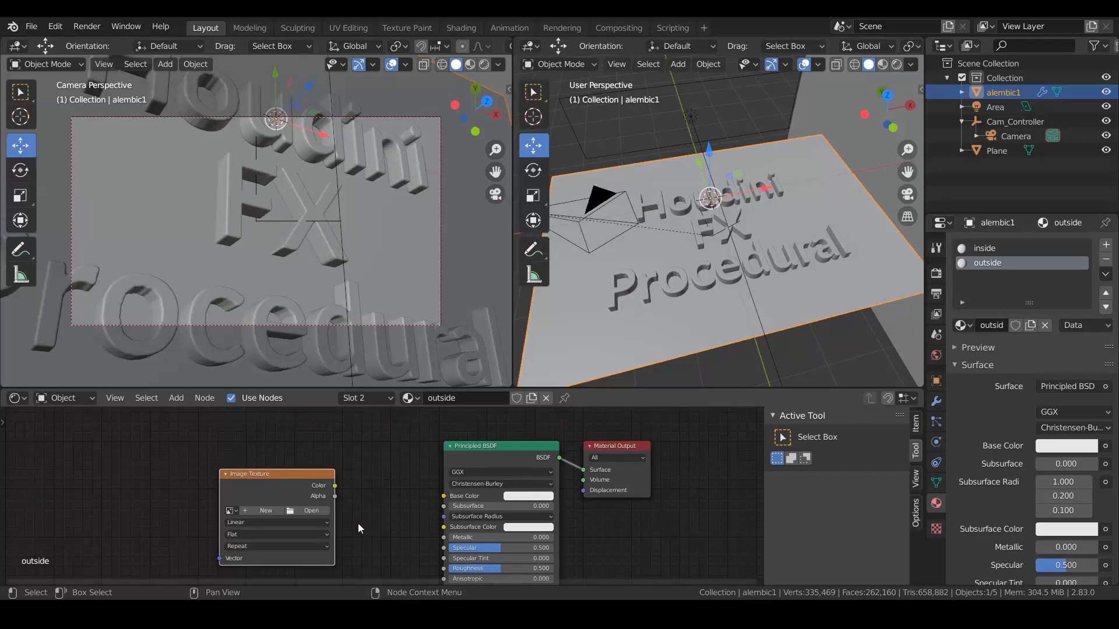
{"action": "scroll", "coordinate": [344, 516], "scroll_direction": "up", "scroll_amount": 1}
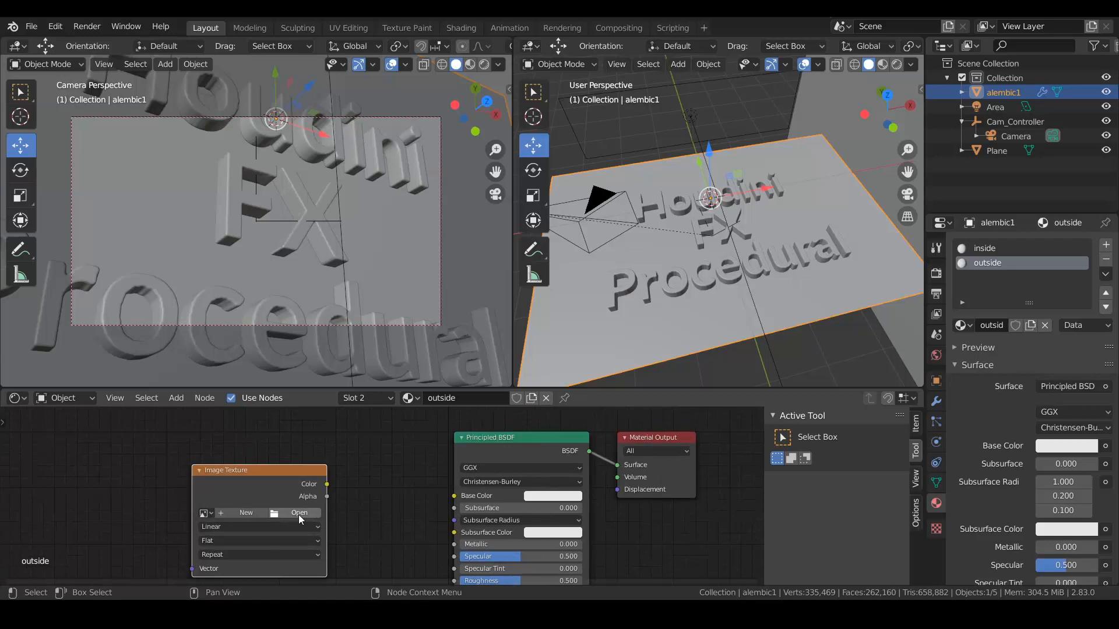
Load BW21.png from E:\Work\Maps\Black_n_White_Grundge into the outside material's Image Texture node.
{"action": "left_click", "coordinate": [298, 515]}
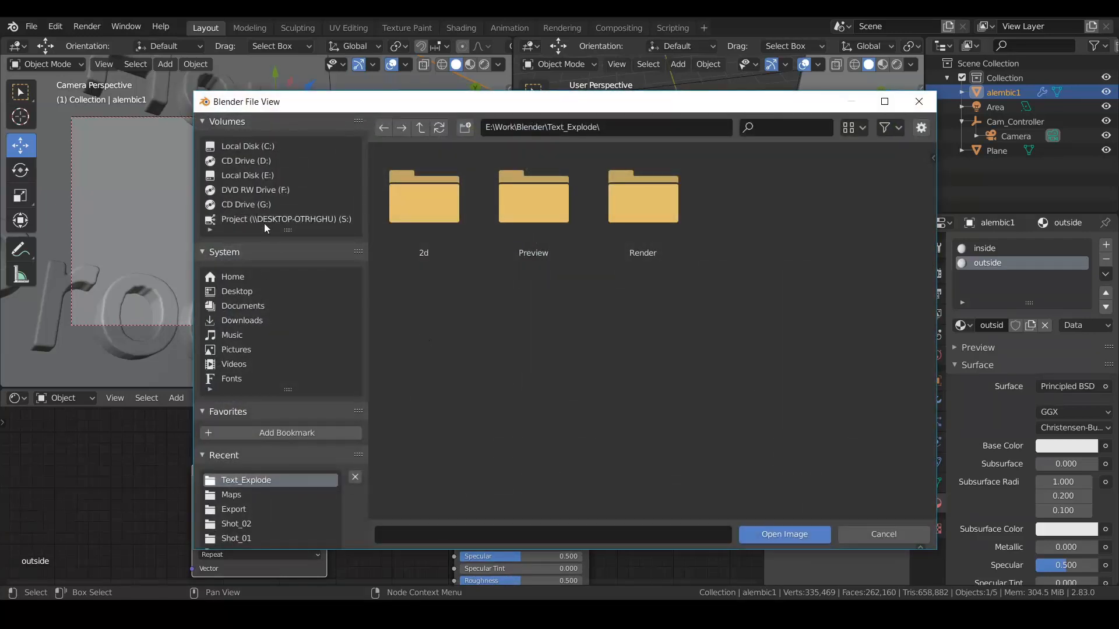
{"action": "left_click", "coordinate": [236, 495]}
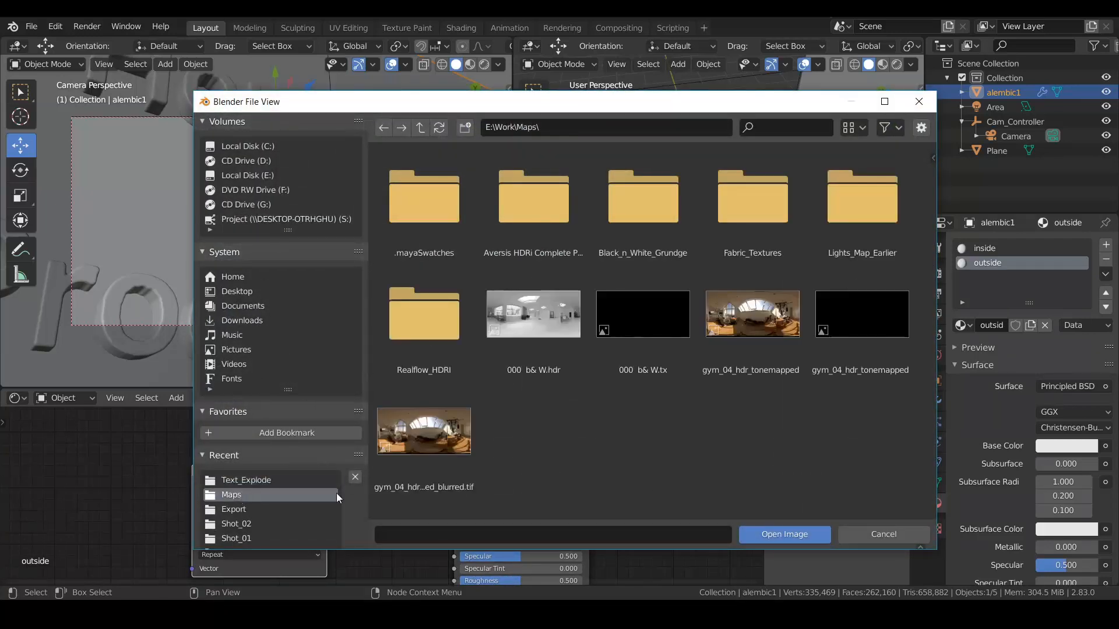
{"action": "left_click", "coordinate": [651, 225]}
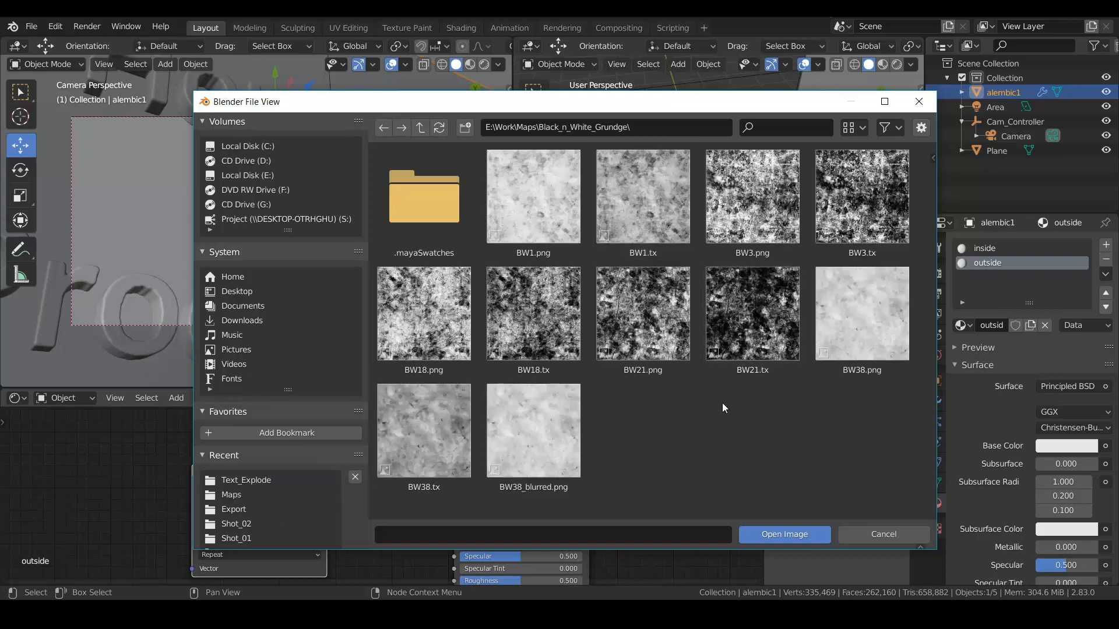
{"action": "left_click", "coordinate": [645, 298]}
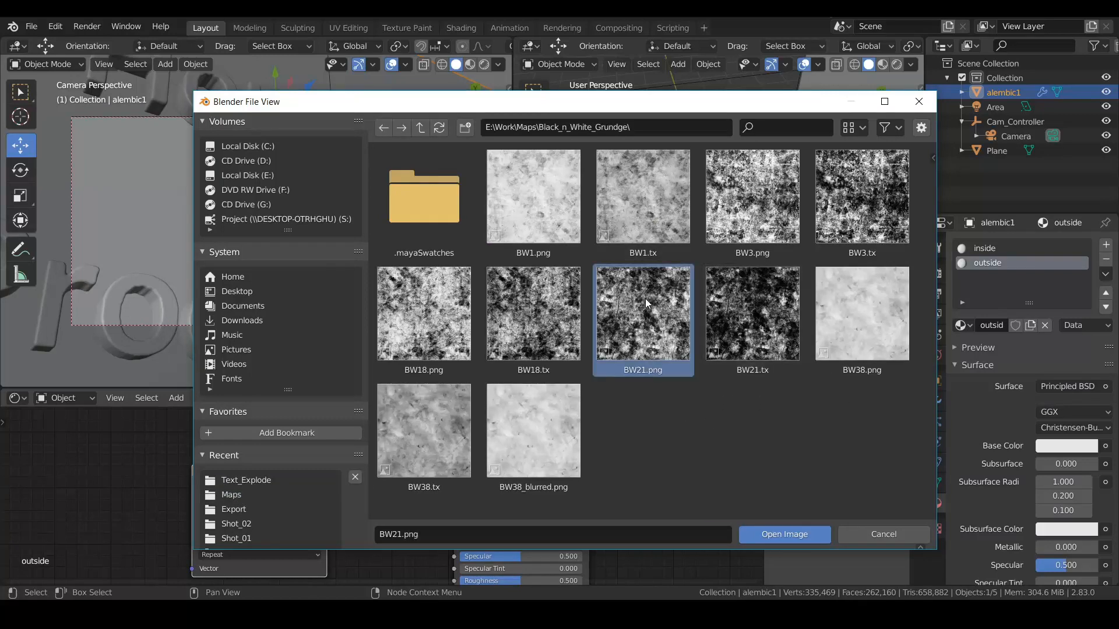
{"action": "double_click", "coordinate": [645, 298]}
Connect the BW21.png colour output to the Principled BSDF Roughness input and show the outside material's preview.
{"action": "left_click", "coordinate": [317, 522]}
{"action": "middle_click_drag", "start_coordinate": [384, 501], "coordinate": [368, 449]}
{"action": "left_click_drag", "start_coordinate": [299, 431], "coordinate": [453, 544]}
{"action": "middle_click_drag", "start_coordinate": [664, 499], "coordinate": [665, 533]}
{"action": "left_click", "coordinate": [956, 348]}
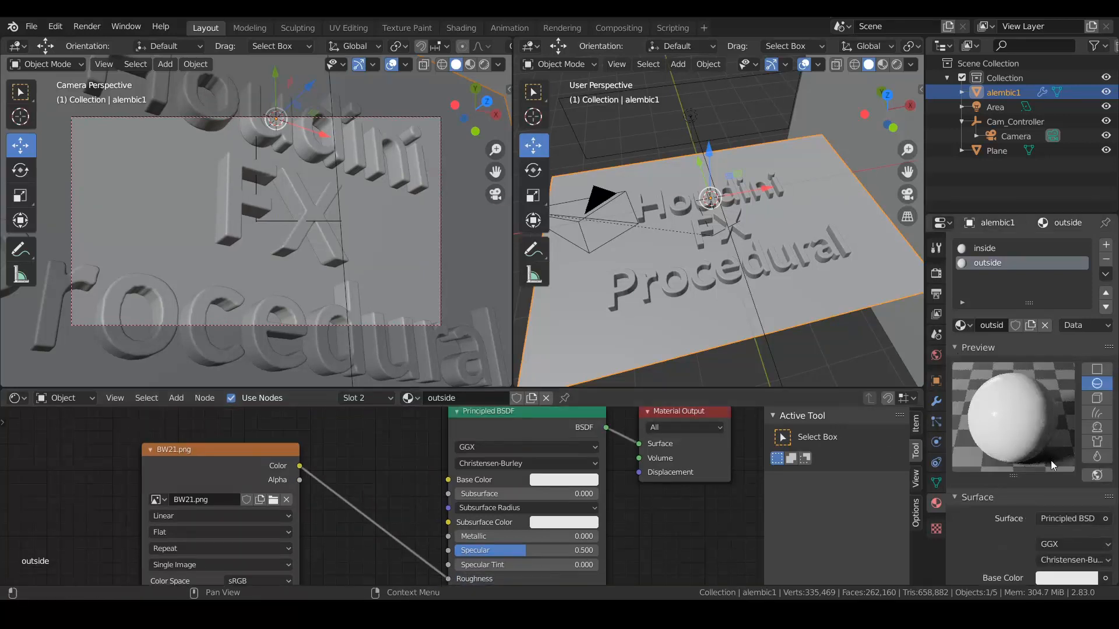
Set the outside material's base color to black, Metallic to 0.858 and Specular to 0.427.
{"action": "middle_click_drag", "start_coordinate": [661, 513], "coordinate": [665, 523]}
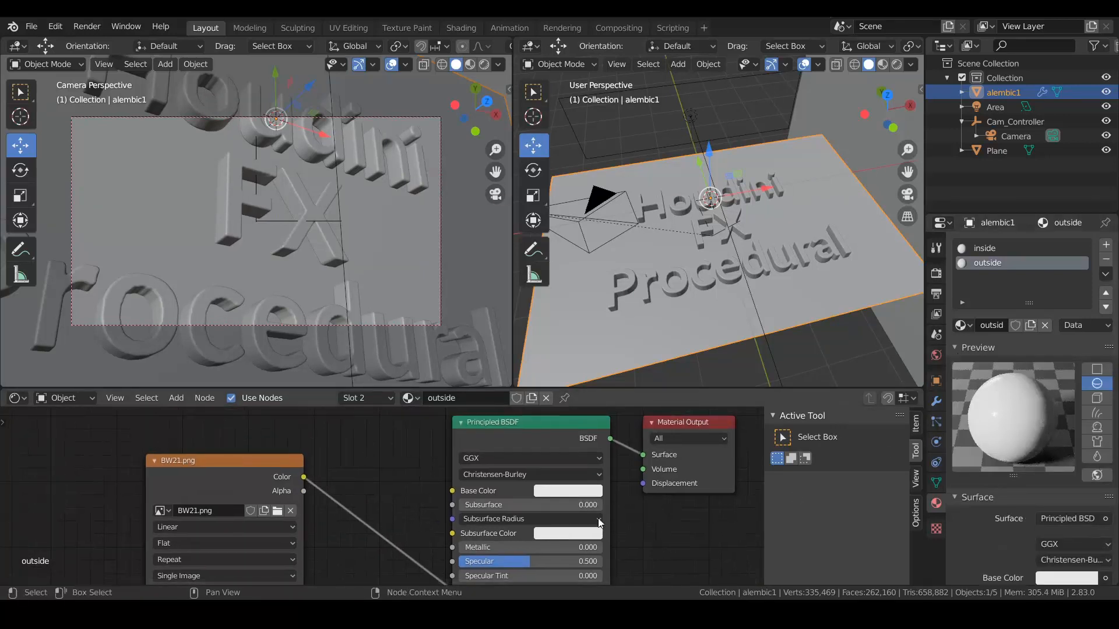
{"action": "left_click", "coordinate": [569, 492]}
{"action": "left_click_drag", "start_coordinate": [647, 325], "coordinate": [647, 399]}
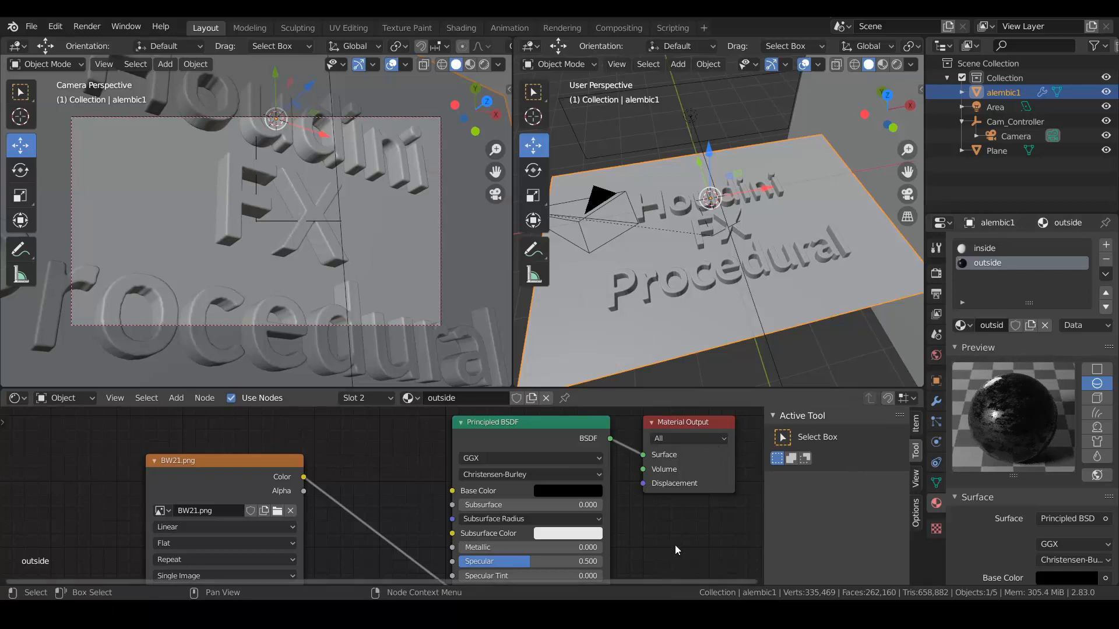
{"action": "middle_click_drag", "start_coordinate": [491, 505], "coordinate": [496, 481]}
{"action": "left_click_drag", "start_coordinate": [498, 527], "coordinate": [621, 527]}
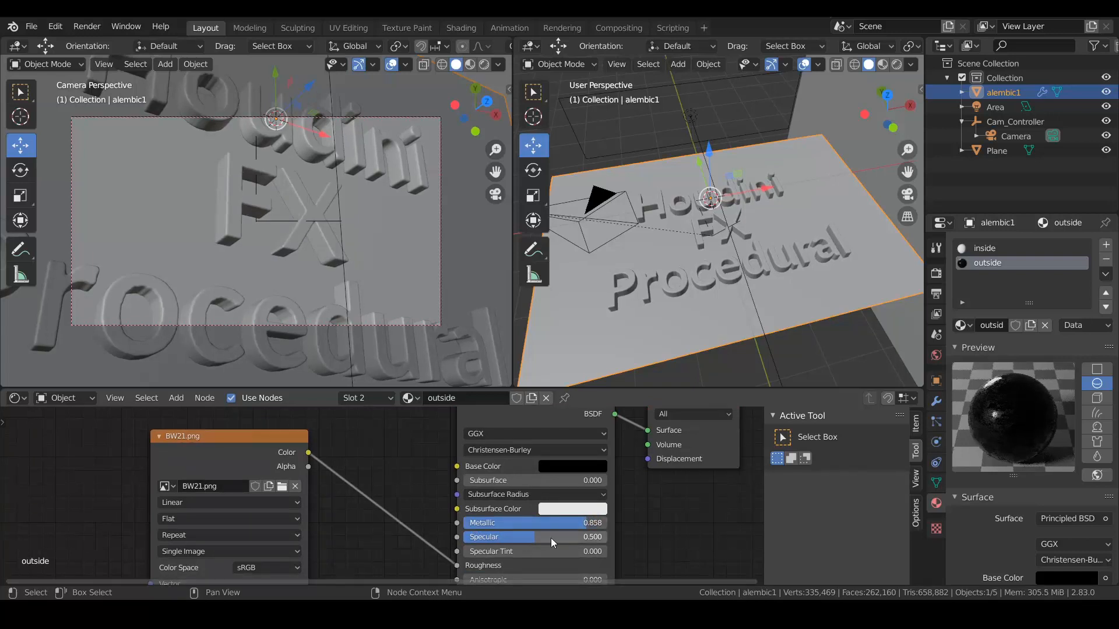
{"action": "mouse_move", "coordinate": [539, 537]}
{"action": "left_mouse_down"}
{"action": "mouse_move", "coordinate": [513, 537]}
{"action": "mouse_move", "coordinate": [523, 537]}
{"action": "left_mouse_up"}
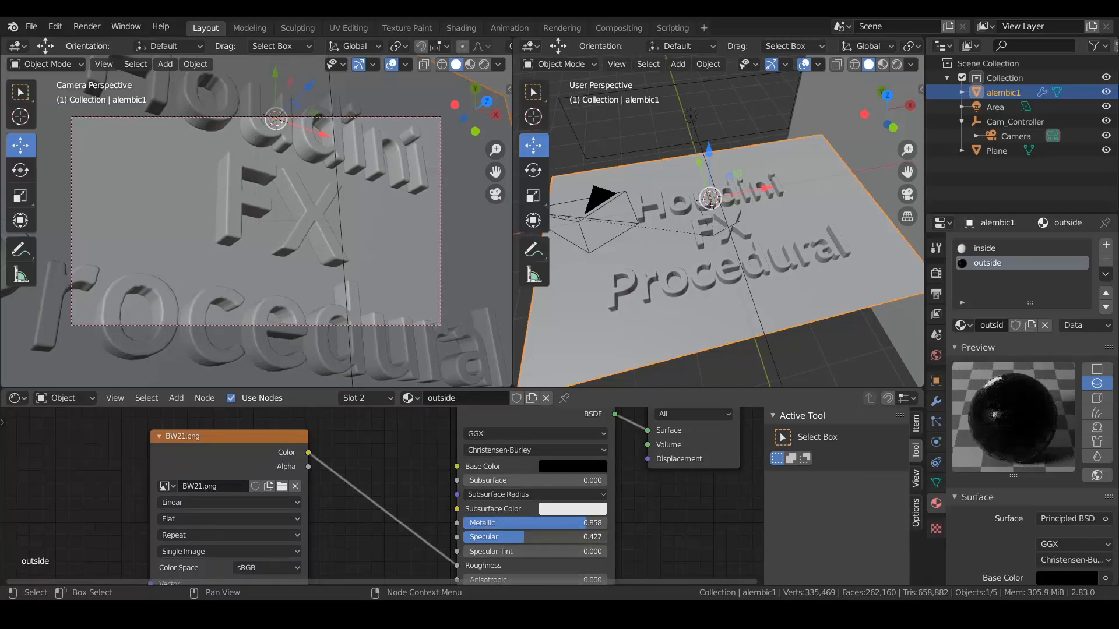
{"action": "scroll", "coordinate": [636, 501], "scroll_direction": "down", "scroll_amount": 2}
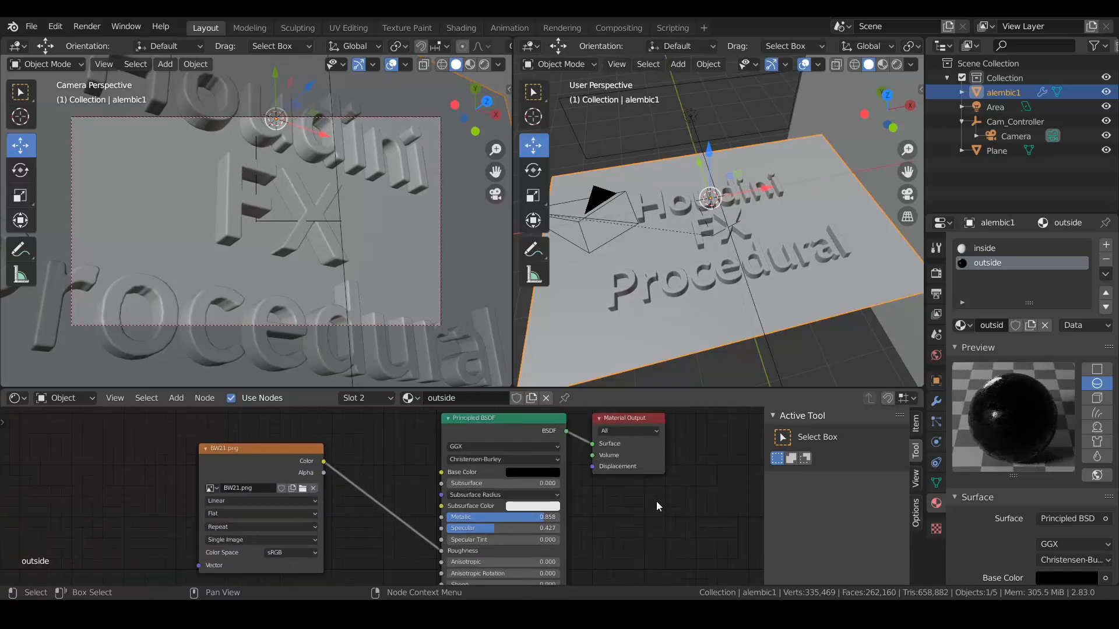
Enable shader nodes for the "inside" material and add an Image Texture node left of its Principled BSDF.
{"action": "left_click", "coordinate": [985, 249]}
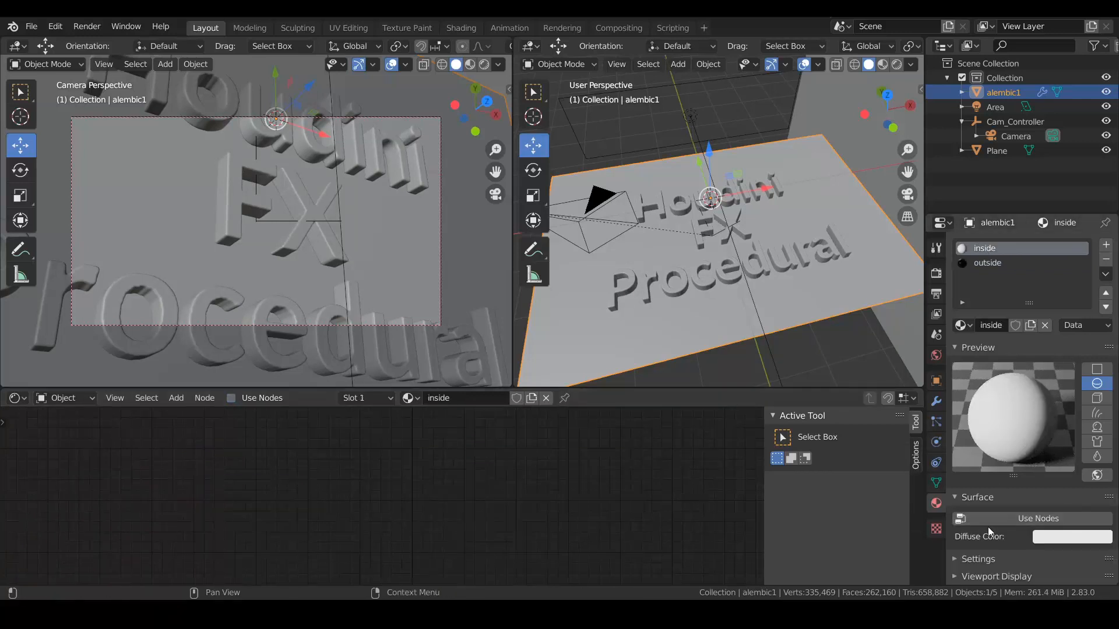
{"action": "left_click", "coordinate": [1012, 516]}
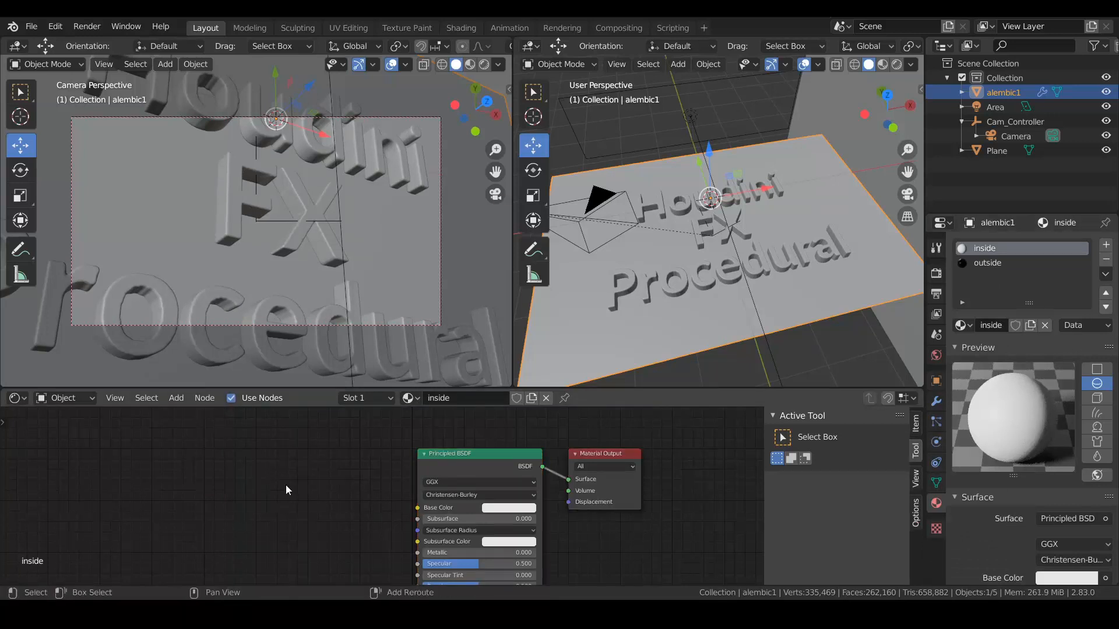
{"action": "key", "text": "shift+a"}
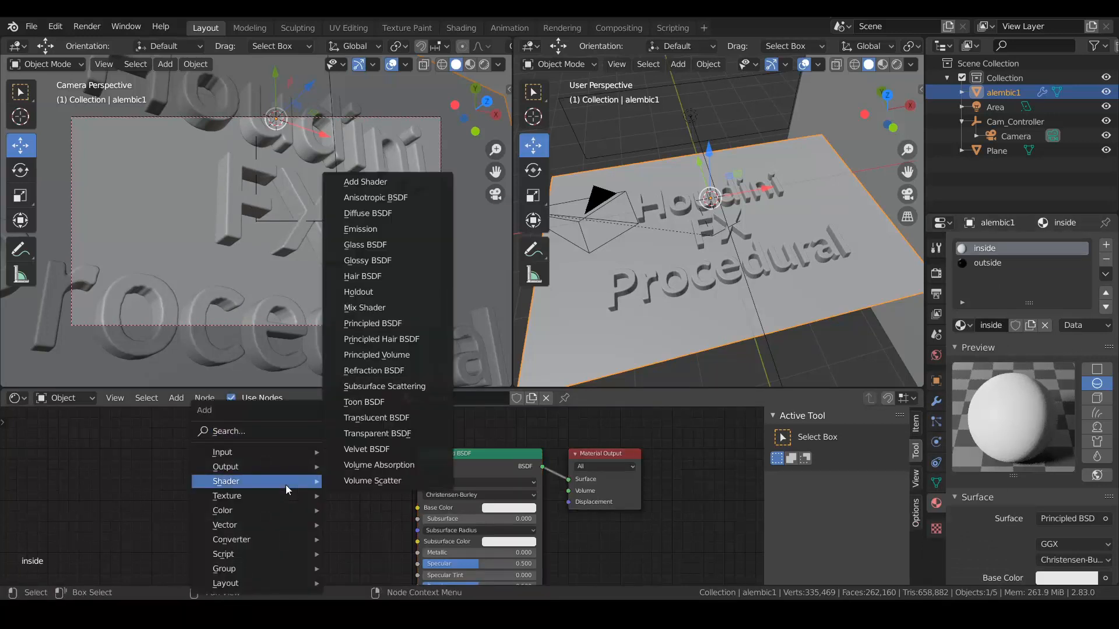
{"action": "key", "text": "Up"}
{"action": "key", "text": "Up"}
{"action": "key", "text": "Up"}
{"action": "key", "text": "Return"}
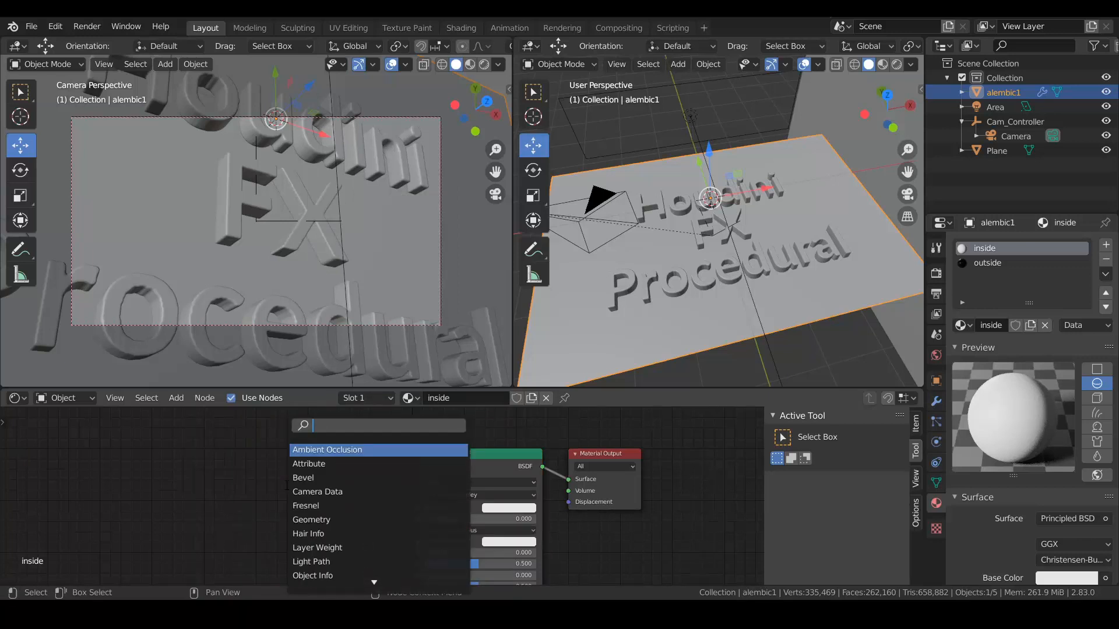
{"action": "type", "text": "imag"}
{"action": "key", "text": "Return"}
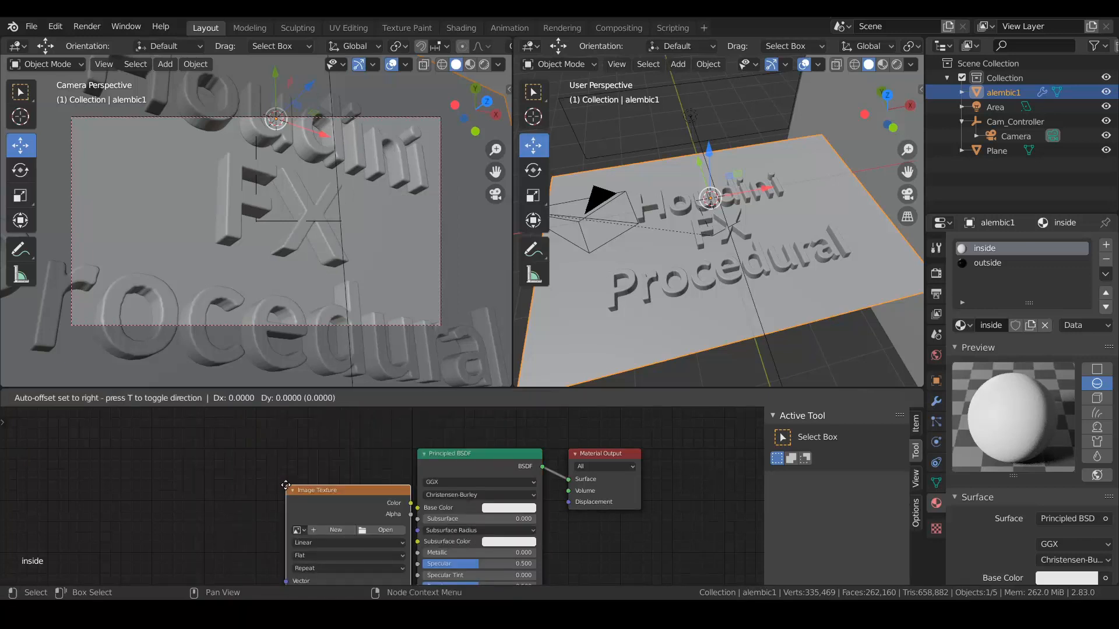
{"action": "left_click", "coordinate": [212, 451]}
Load BW21.png from E:\Work\Maps\Black_n_White_Grundge into the inside material's Image Texture node and connect its colour to Roughness.
{"action": "left_click", "coordinate": [318, 495]}
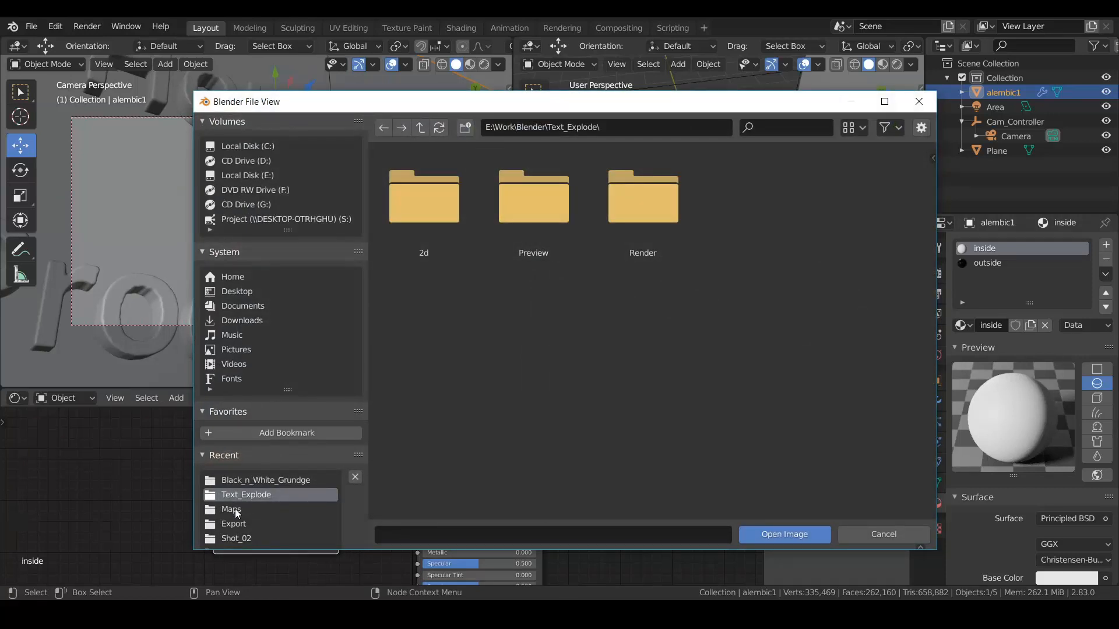
{"action": "left_click", "coordinate": [232, 509]}
{"action": "double_click", "coordinate": [649, 198]}
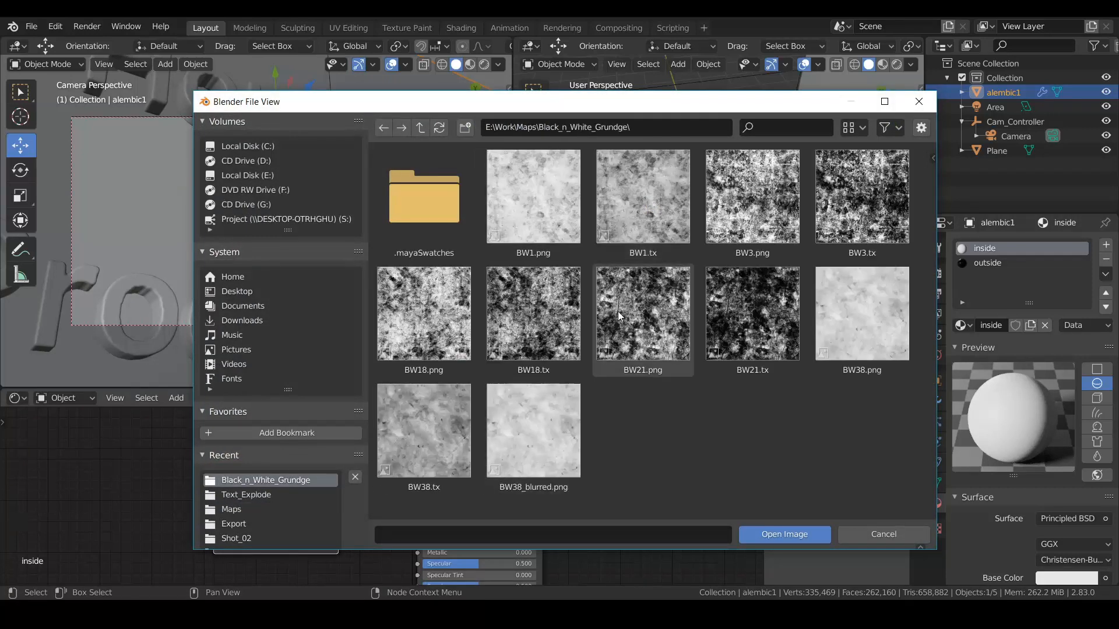
{"action": "double_click", "coordinate": [634, 317]}
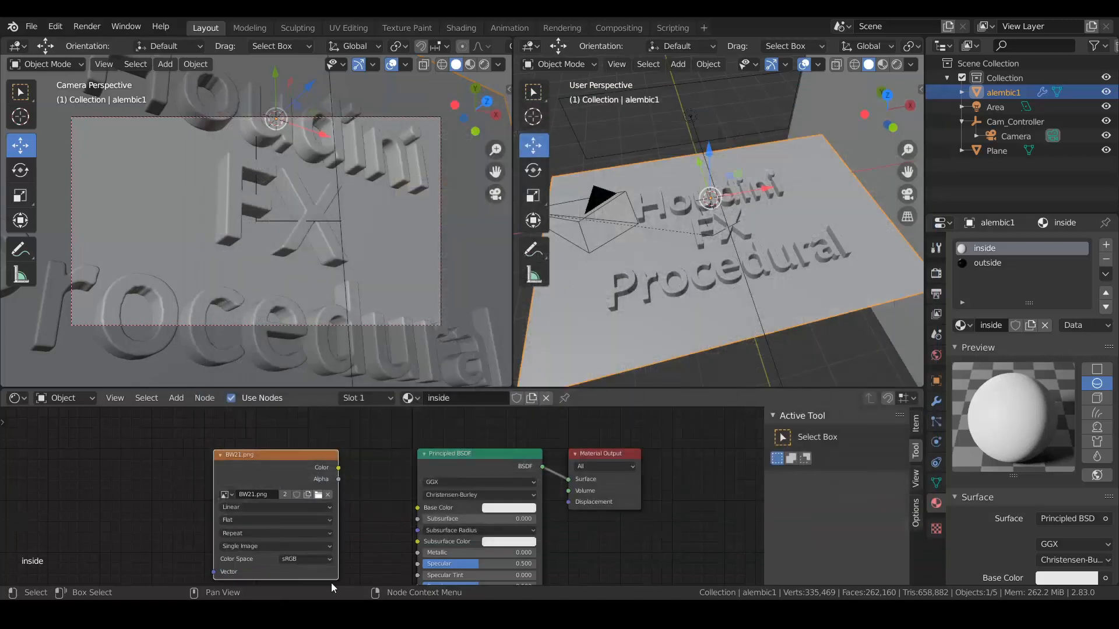
{"action": "left_click_drag", "start_coordinate": [339, 468], "coordinate": [386, 502]}
{"action": "middle_click_drag", "start_coordinate": [390, 525], "coordinate": [387, 481]}
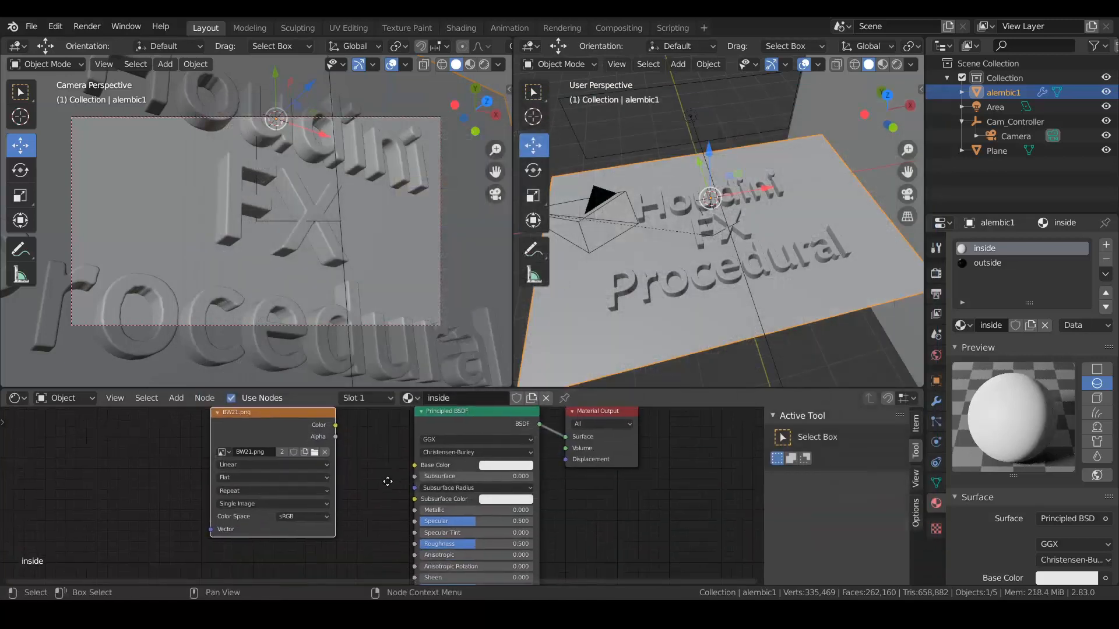
{"action": "left_click_drag", "start_coordinate": [336, 425], "coordinate": [411, 543]}
Set the inside material's base color to black and its Metallic value to 0.822.
{"action": "left_click", "coordinate": [506, 465]}
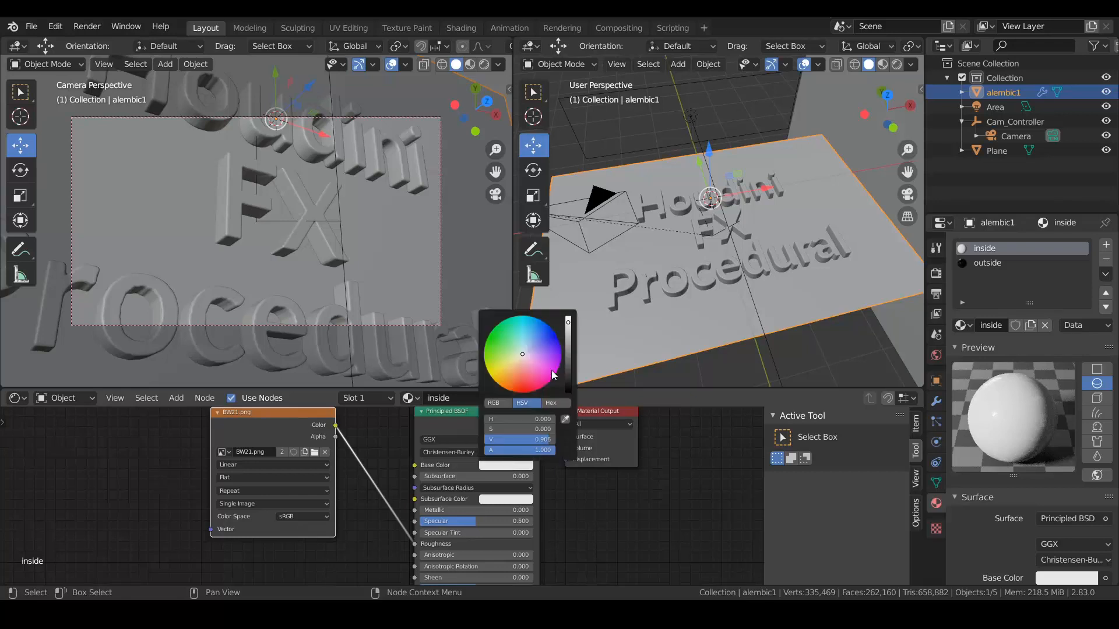
{"action": "left_click_drag", "start_coordinate": [569, 349], "coordinate": [571, 399]}
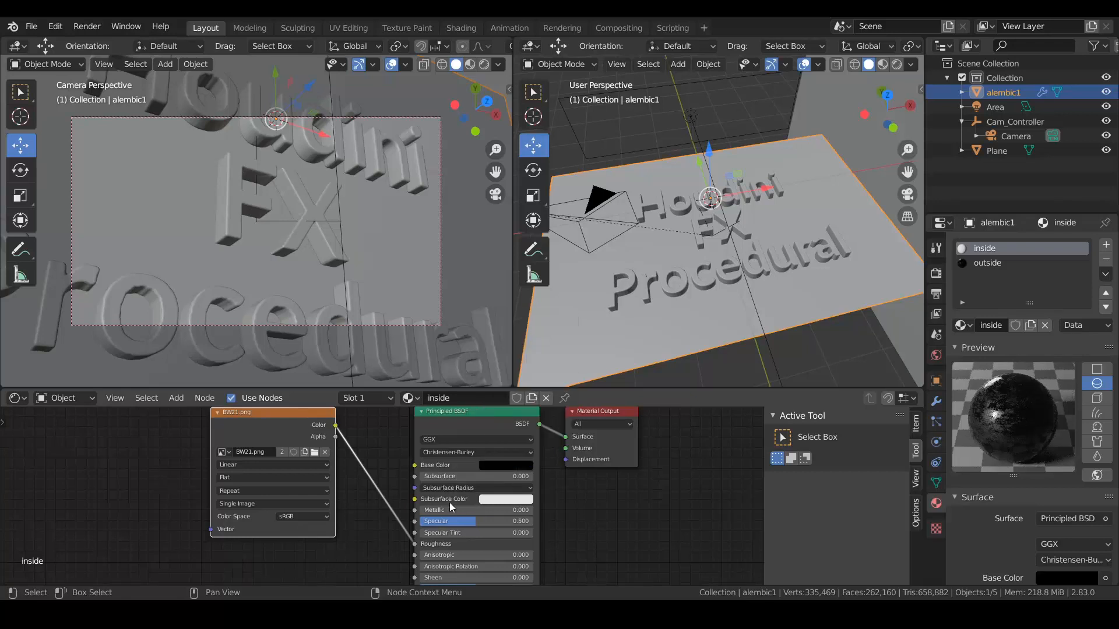
{"action": "left_click_drag", "start_coordinate": [432, 510], "coordinate": [501, 510]}
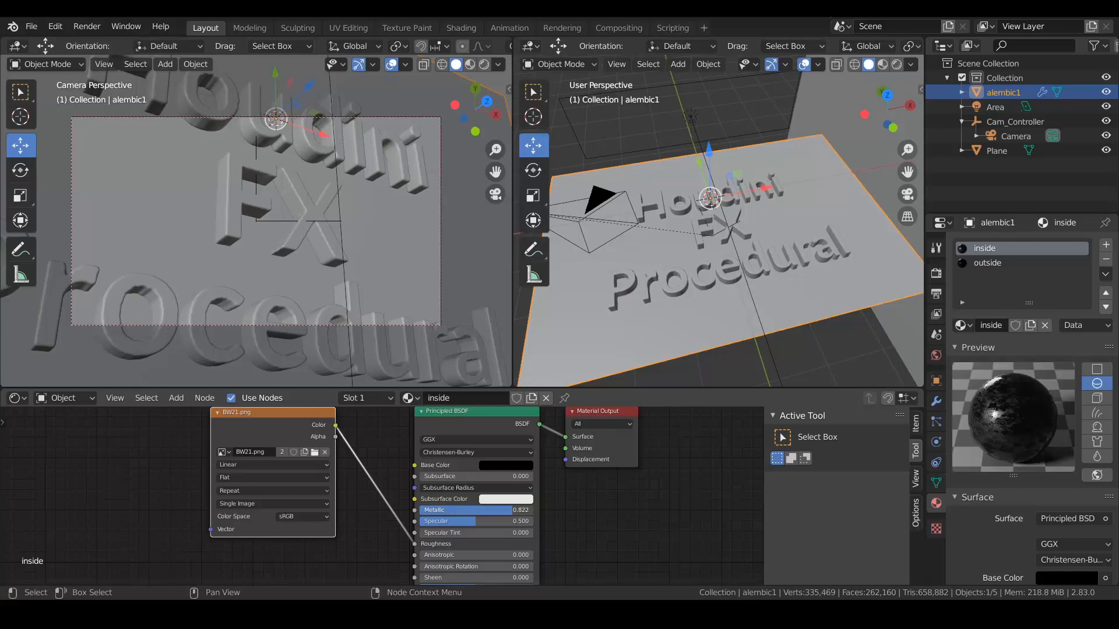
{"action": "middle_click_drag", "start_coordinate": [704, 478], "coordinate": [681, 523]}
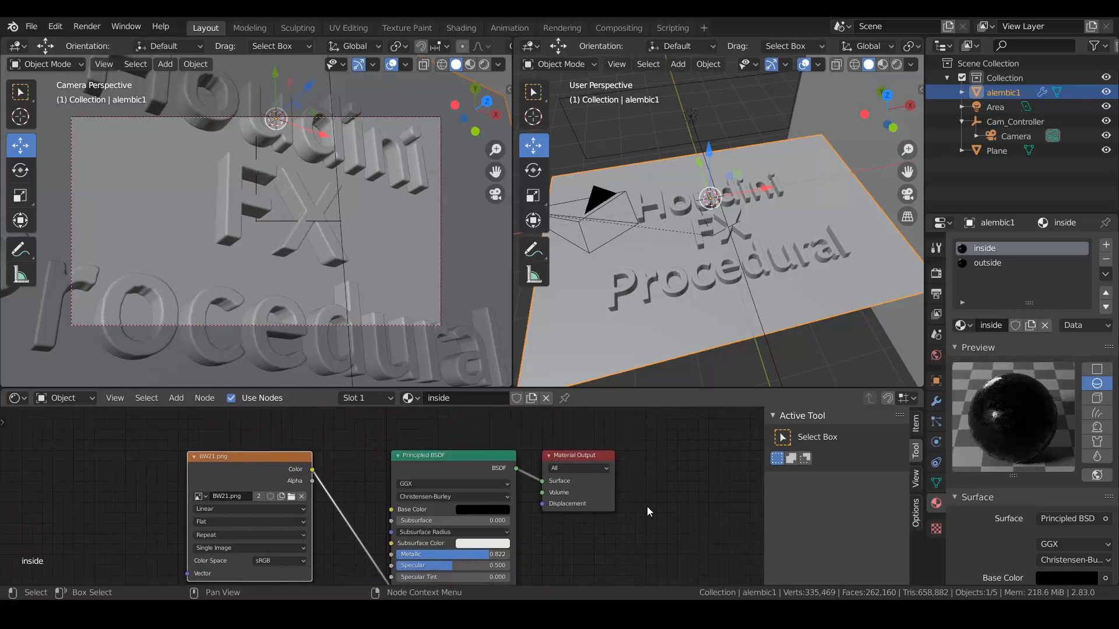
{"action": "scroll", "coordinate": [649, 512], "scroll_direction": "up", "scroll_amount": 1}
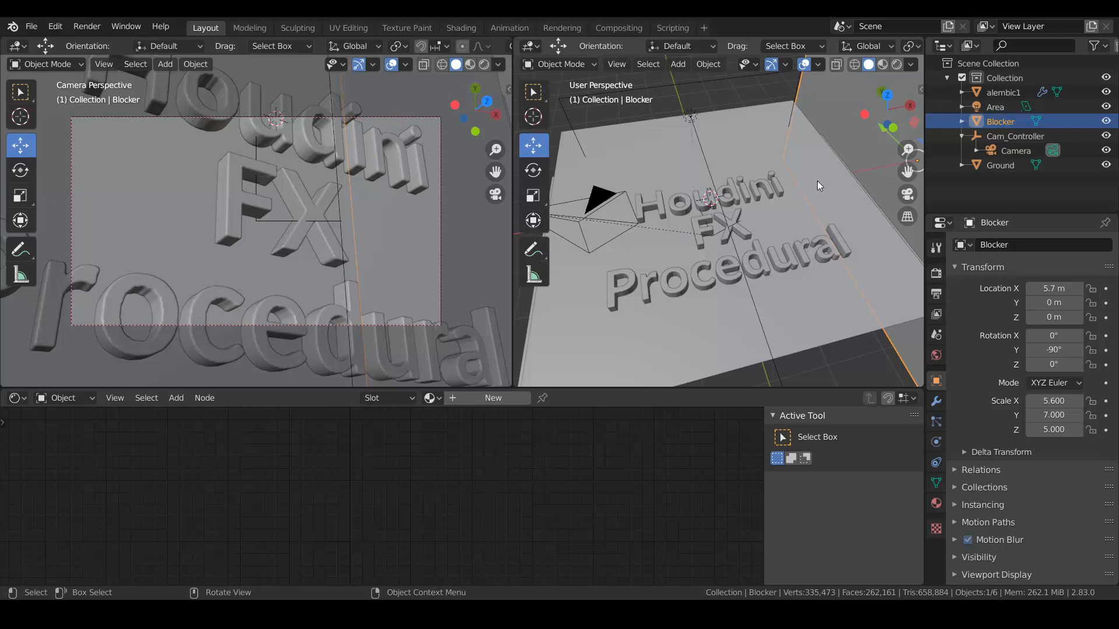
Create a new material for the Ground object and add an Image Texture node beside its Principled BSDF.
{"action": "left_click", "coordinate": [997, 165]}
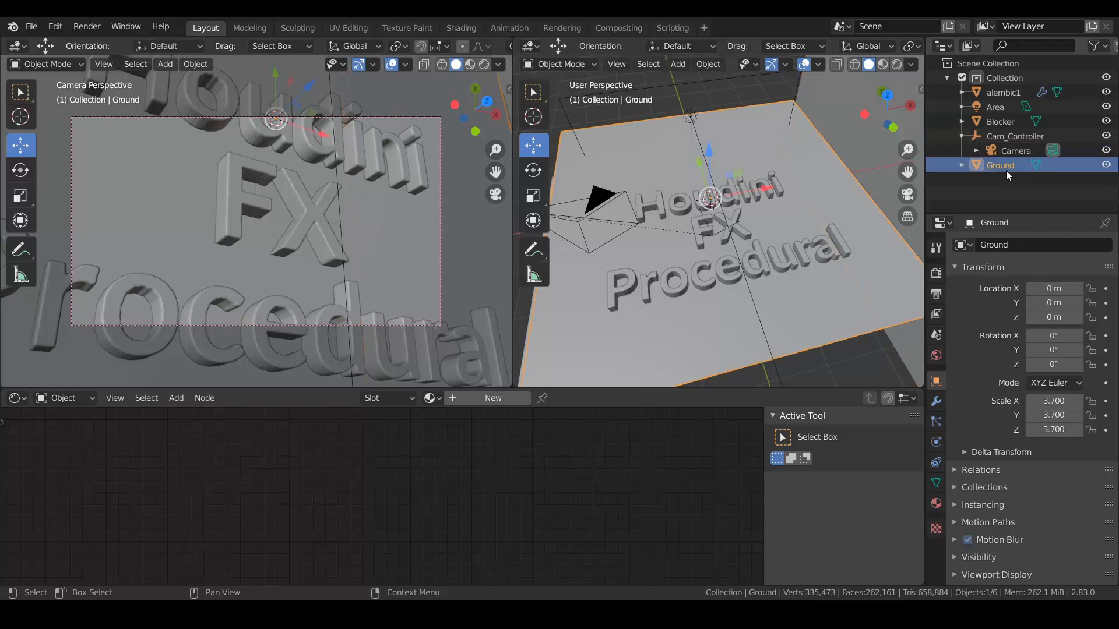
{"action": "left_click", "coordinate": [937, 504]}
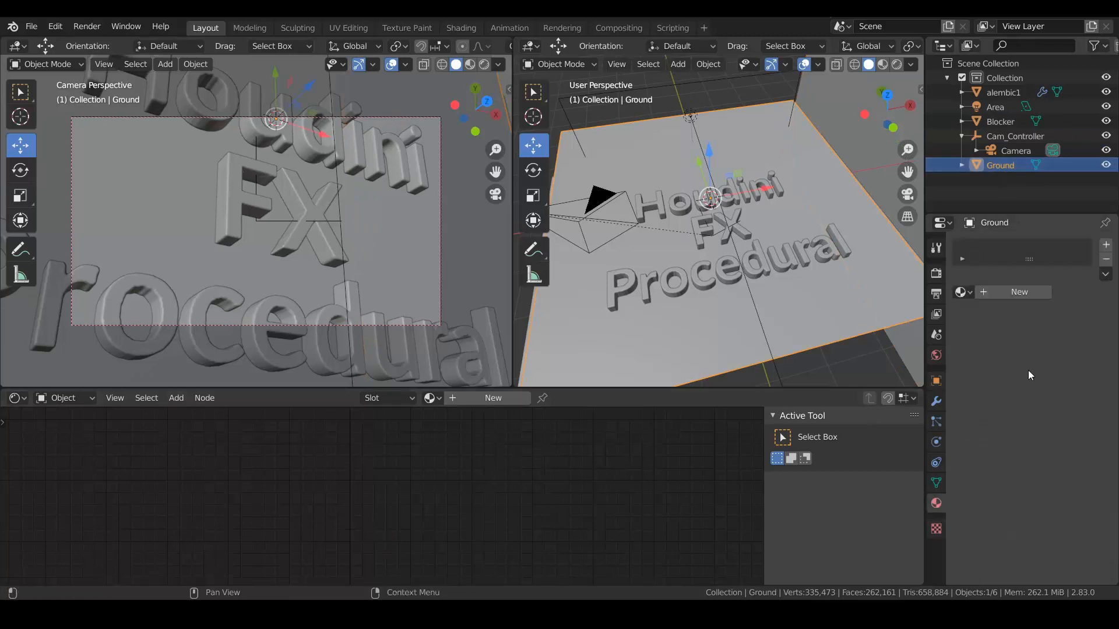
{"action": "left_click", "coordinate": [993, 292]}
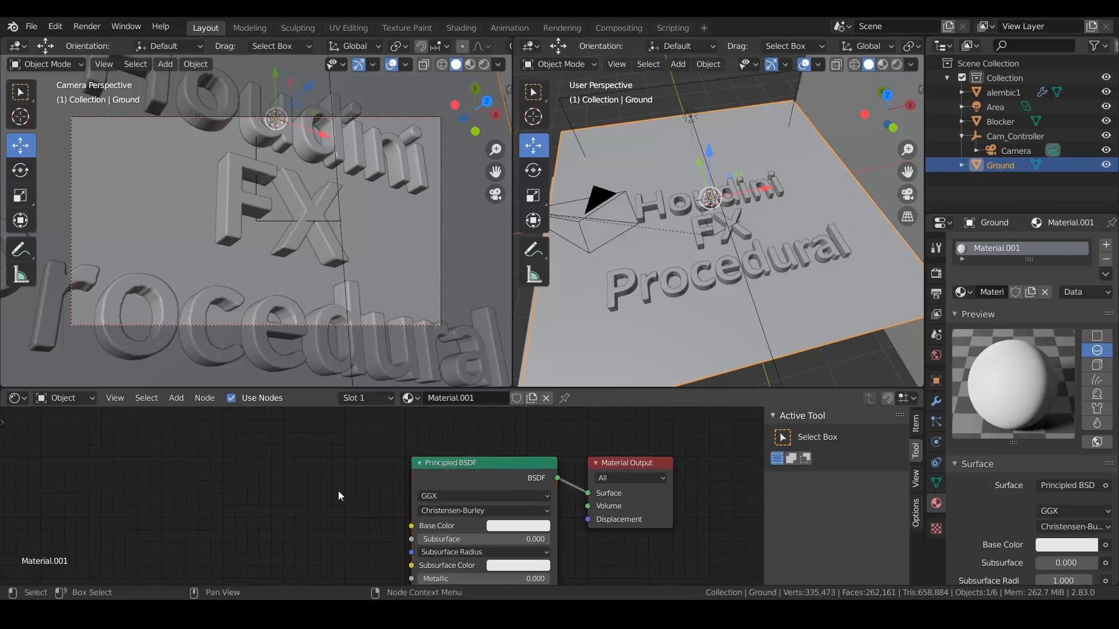
{"action": "key", "text": "shift+a"}
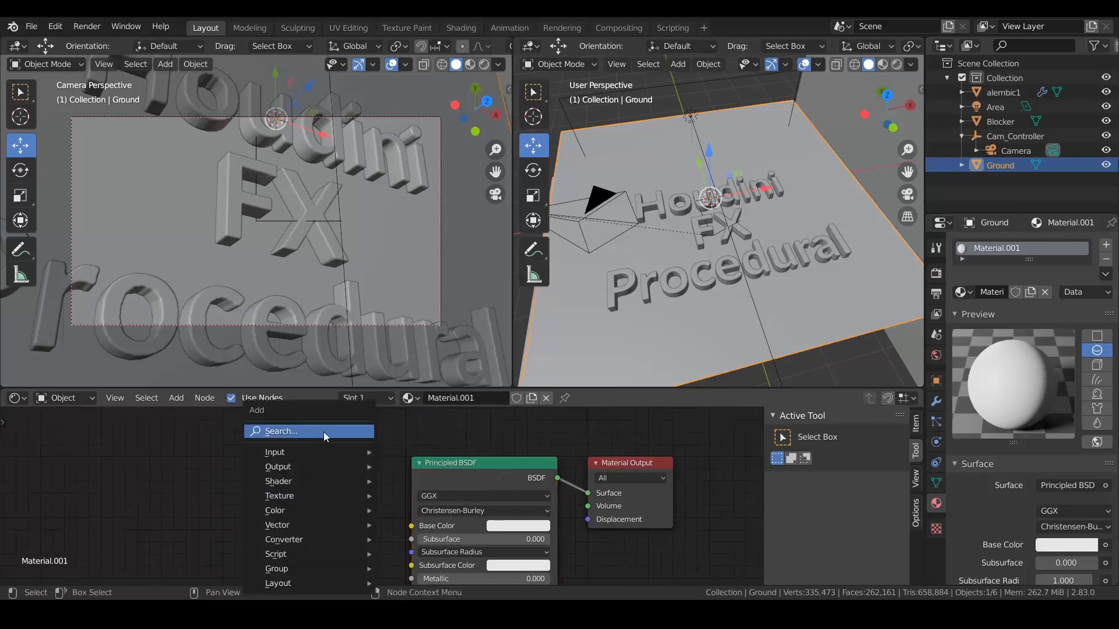
{"action": "left_click", "coordinate": [324, 431]}
{"action": "type", "text": "ima"}
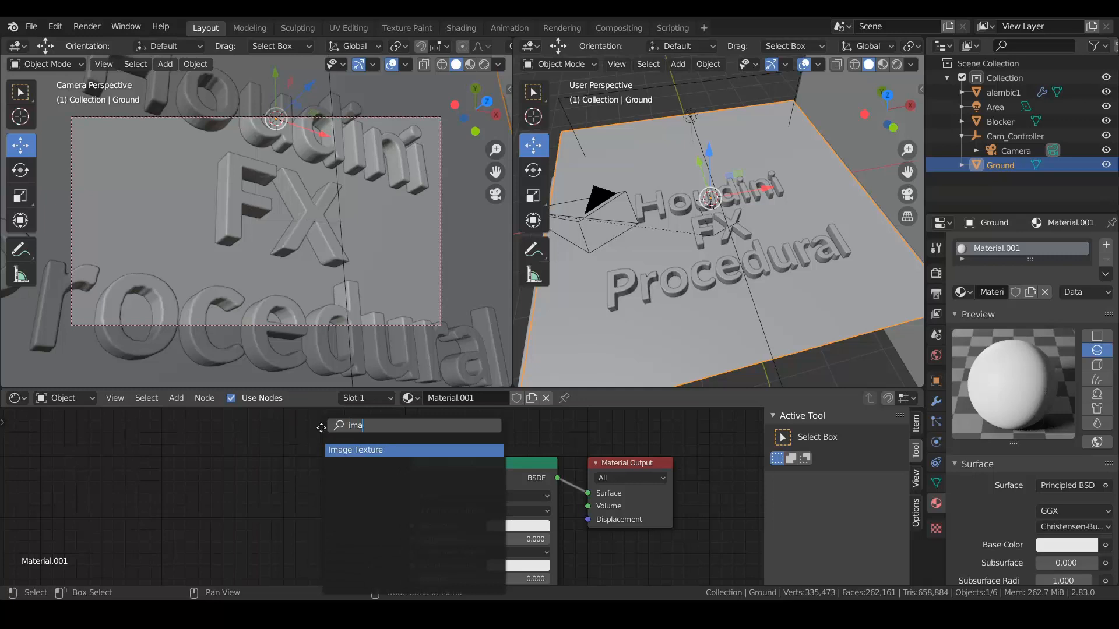
{"action": "key", "text": "Return"}
{"action": "left_click", "coordinate": [234, 451]}
Load BW3.png from E:\Work\Maps\Black_n_White_Grundge into the ground material's Image Texture node and connect its colour to Roughness.
{"action": "left_click", "coordinate": [300, 493]}
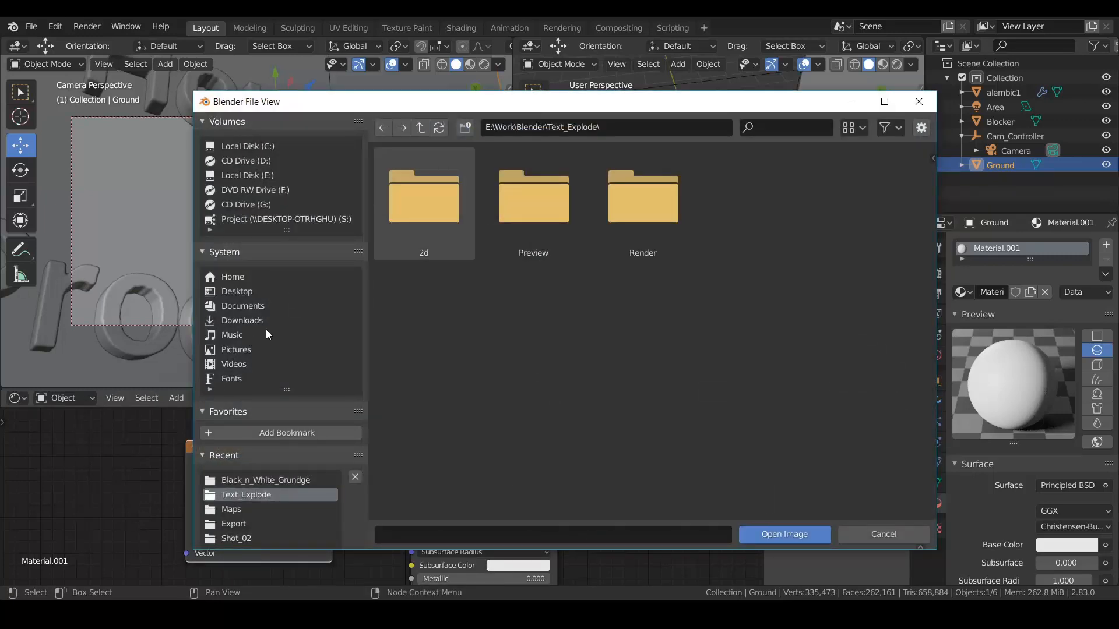
{"action": "left_click", "coordinate": [240, 510]}
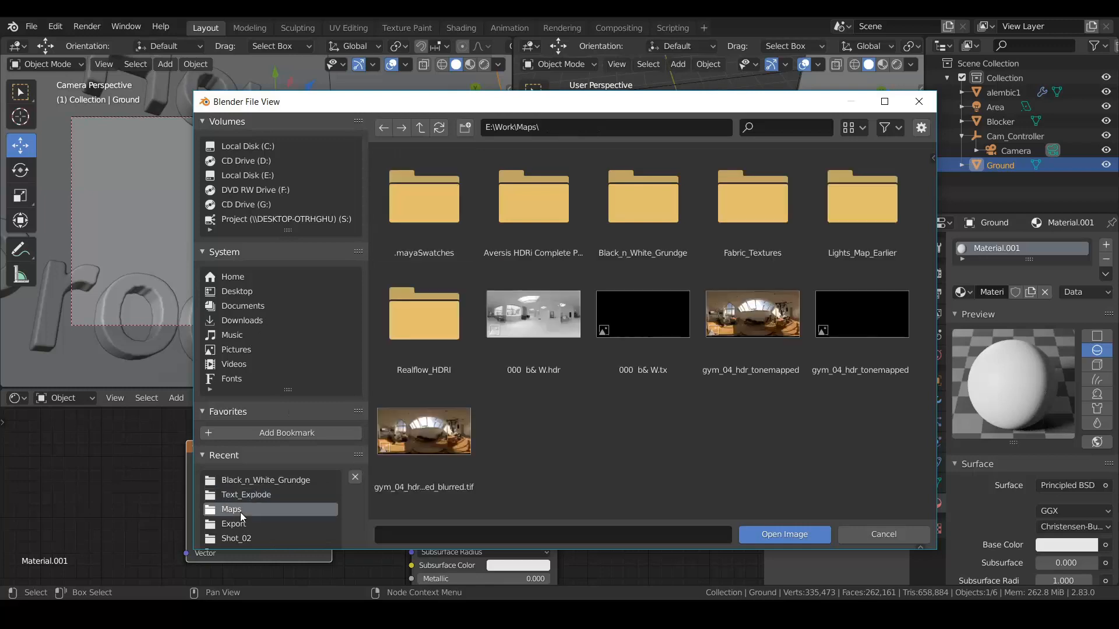
{"action": "double_click", "coordinate": [652, 213]}
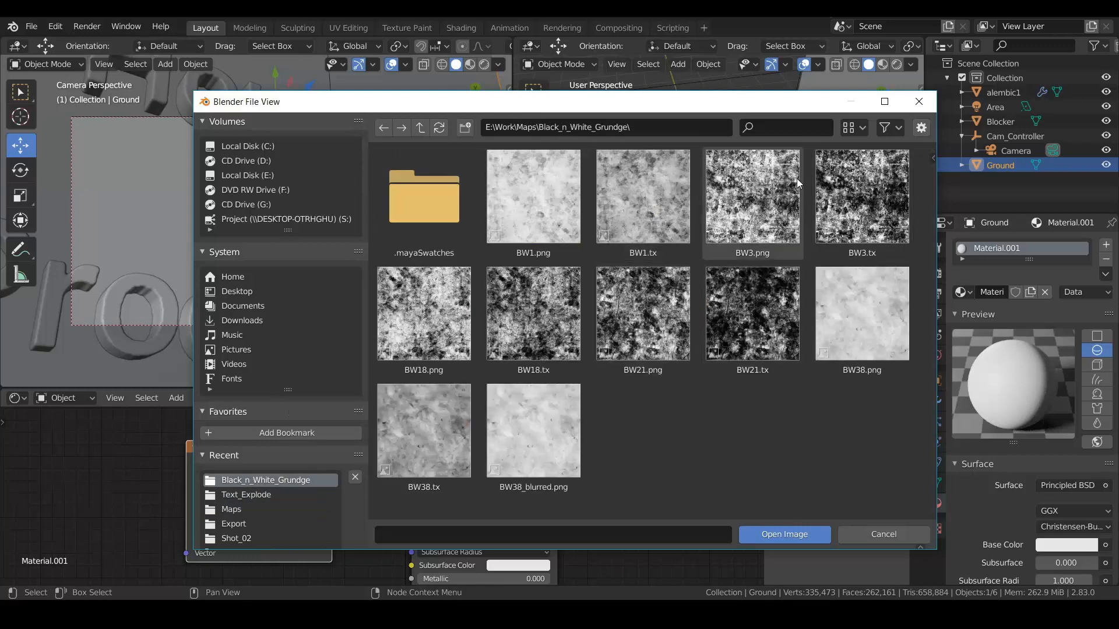
{"action": "double_click", "coordinate": [746, 186]}
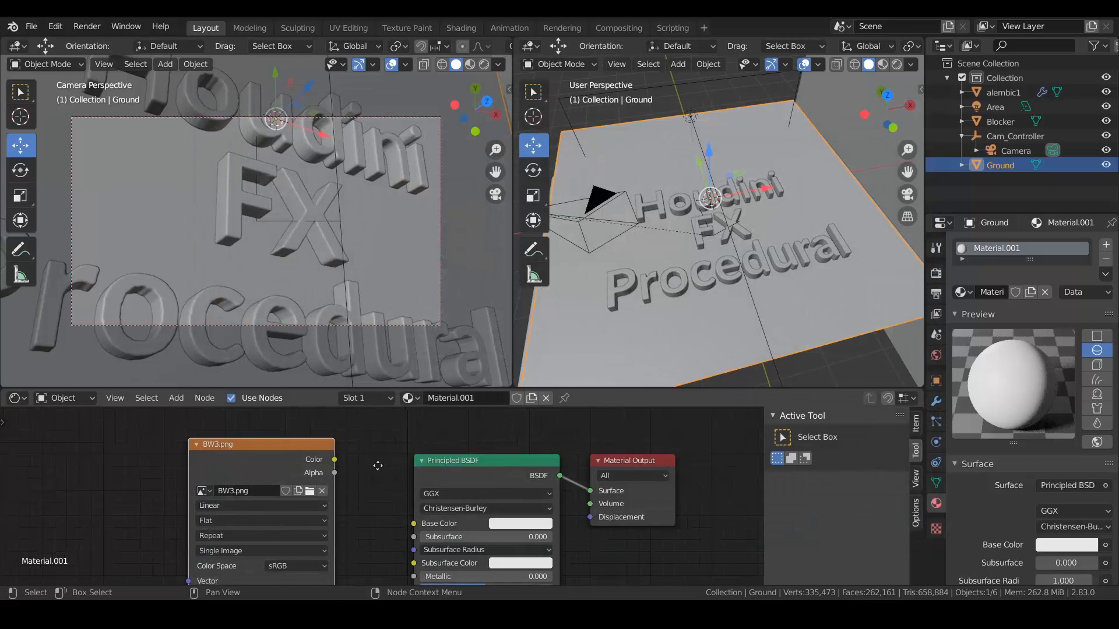
{"action": "left_click_drag", "start_coordinate": [346, 445], "coordinate": [372, 491]}
{"action": "scroll", "coordinate": [373, 491], "scroll_direction": "down", "scroll_amount": 2}
{"action": "middle_click_drag", "start_coordinate": [397, 498], "coordinate": [398, 480]}
{"action": "left_click_drag", "start_coordinate": [351, 437], "coordinate": [421, 568]}
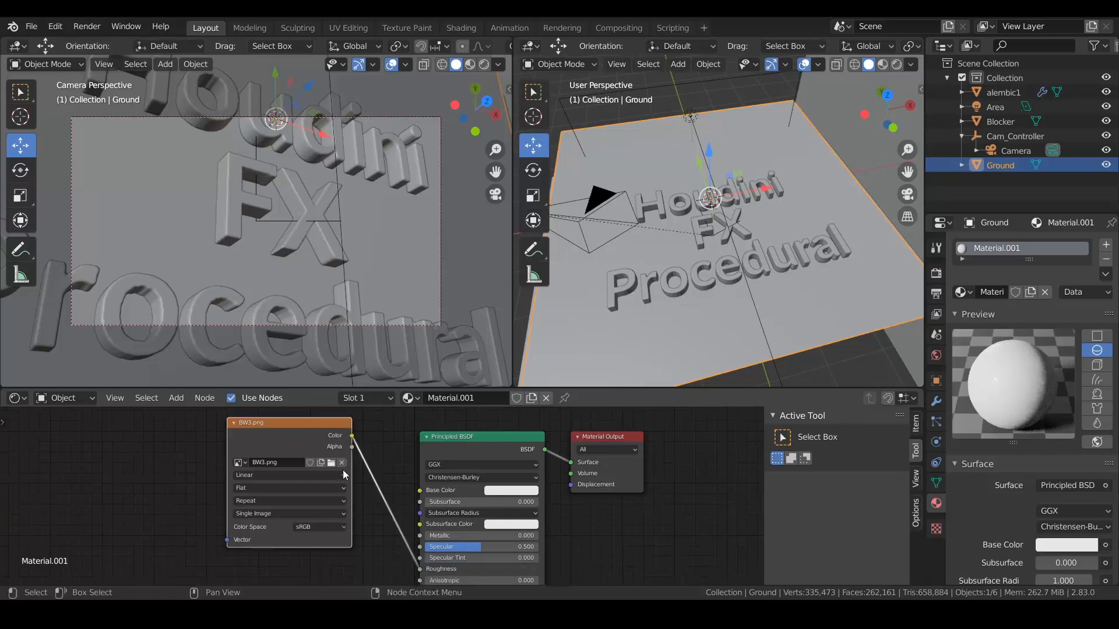
Set the ground material's base color to black, Metallic to 0.760 and Specular to 0.489.
{"action": "scroll", "coordinate": [378, 490], "scroll_direction": "up", "scroll_amount": 1}
{"action": "left_click", "coordinate": [555, 493]}
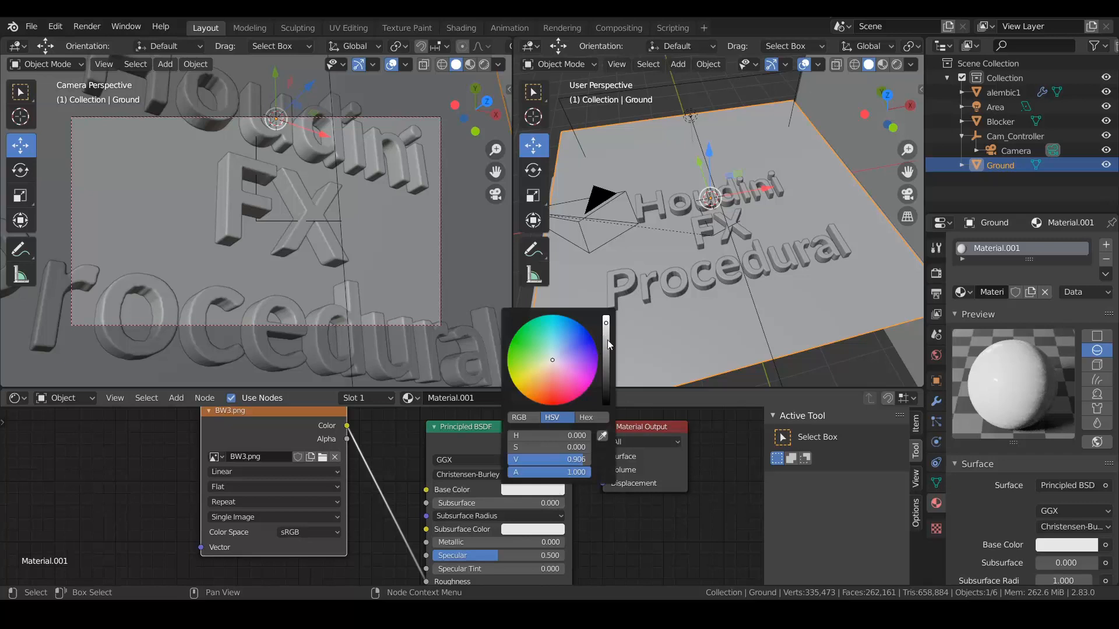
{"action": "left_click_drag", "start_coordinate": [607, 340], "coordinate": [607, 407]}
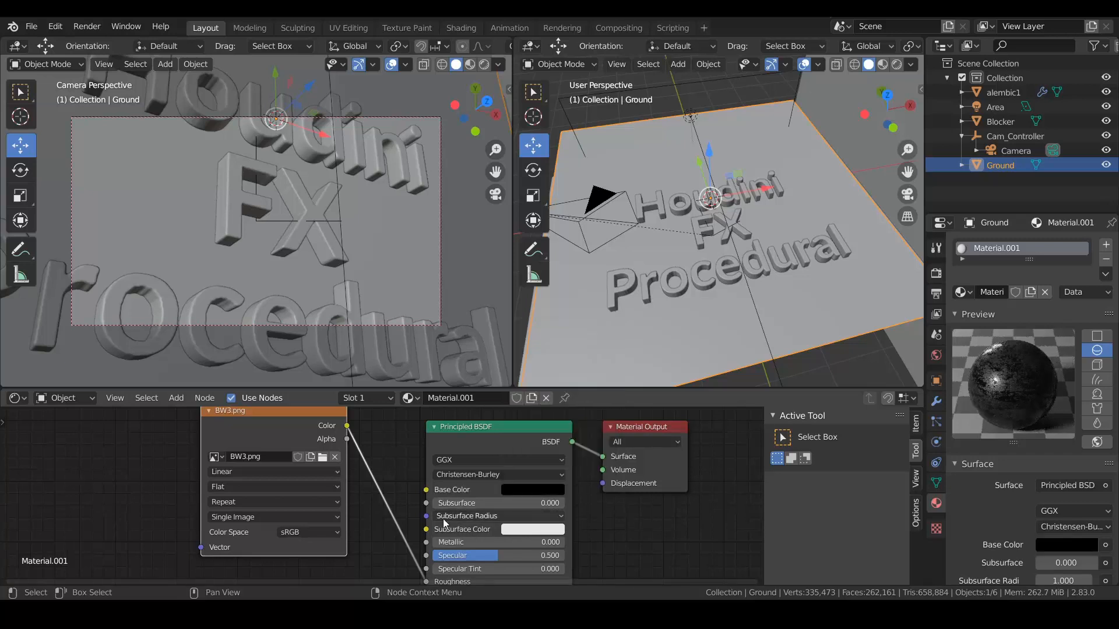
{"action": "left_click_drag", "start_coordinate": [449, 542], "coordinate": [498, 555]}
{"action": "middle_click_drag", "start_coordinate": [661, 543], "coordinate": [676, 474]}
{"action": "scroll", "coordinate": [299, 516], "scroll_direction": "down", "scroll_amount": 3}
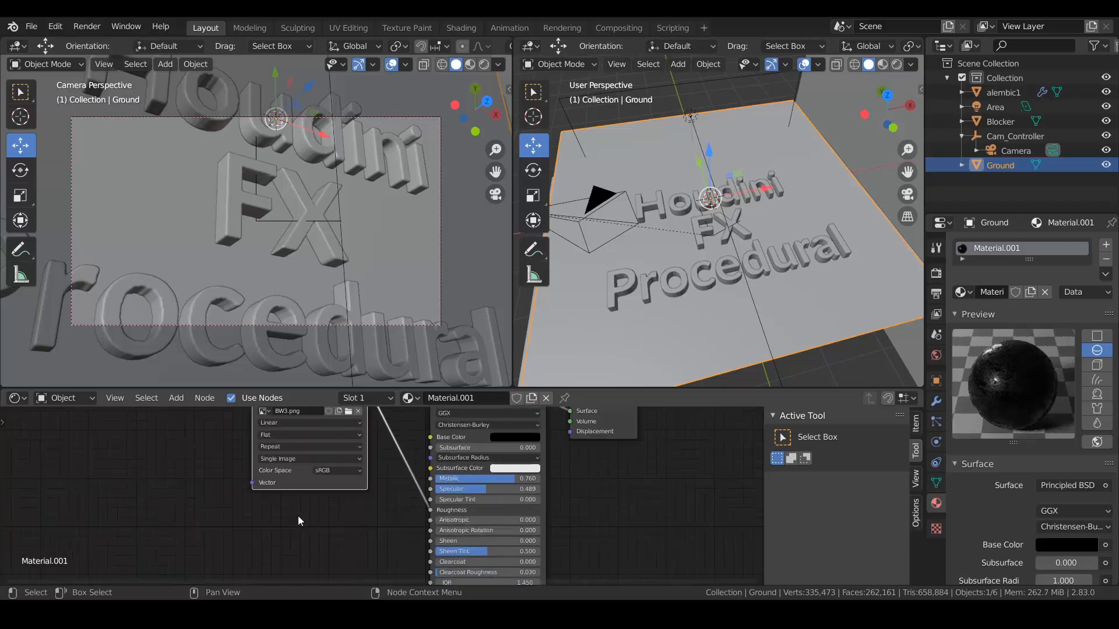
Move the Image Texture node away from the Principled BSDF and add a Bump node between them.
{"action": "middle_click_drag", "start_coordinate": [315, 541], "coordinate": [368, 554]}
{"action": "left_click_drag", "start_coordinate": [365, 415], "coordinate": [291, 448]}
{"action": "middle_click_drag", "start_coordinate": [426, 543], "coordinate": [435, 490]}
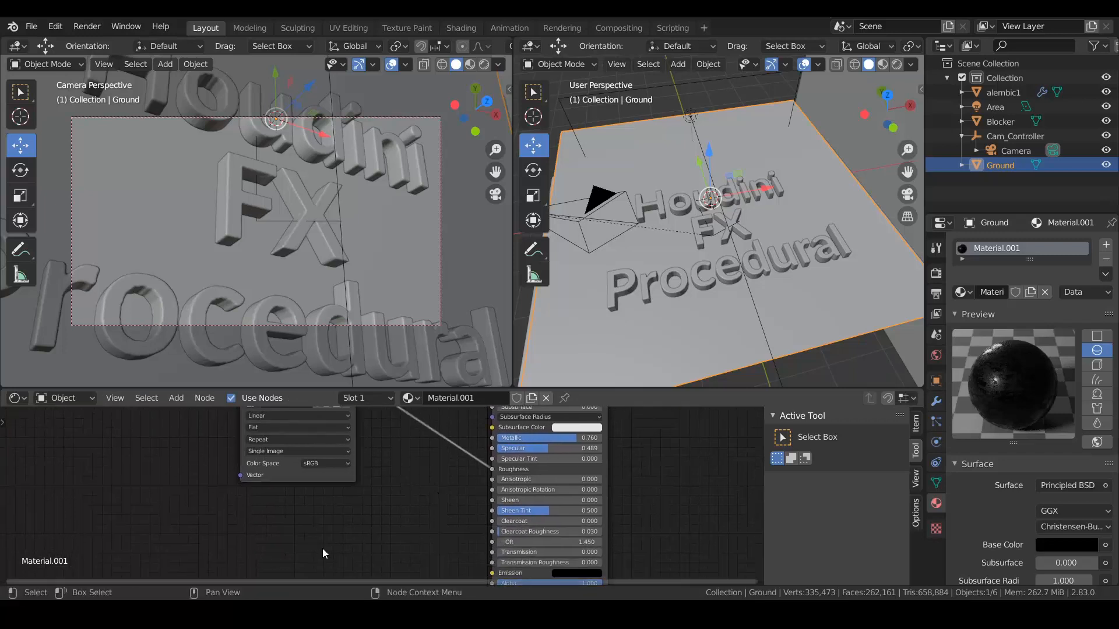
{"action": "key", "text": "shift+a"}
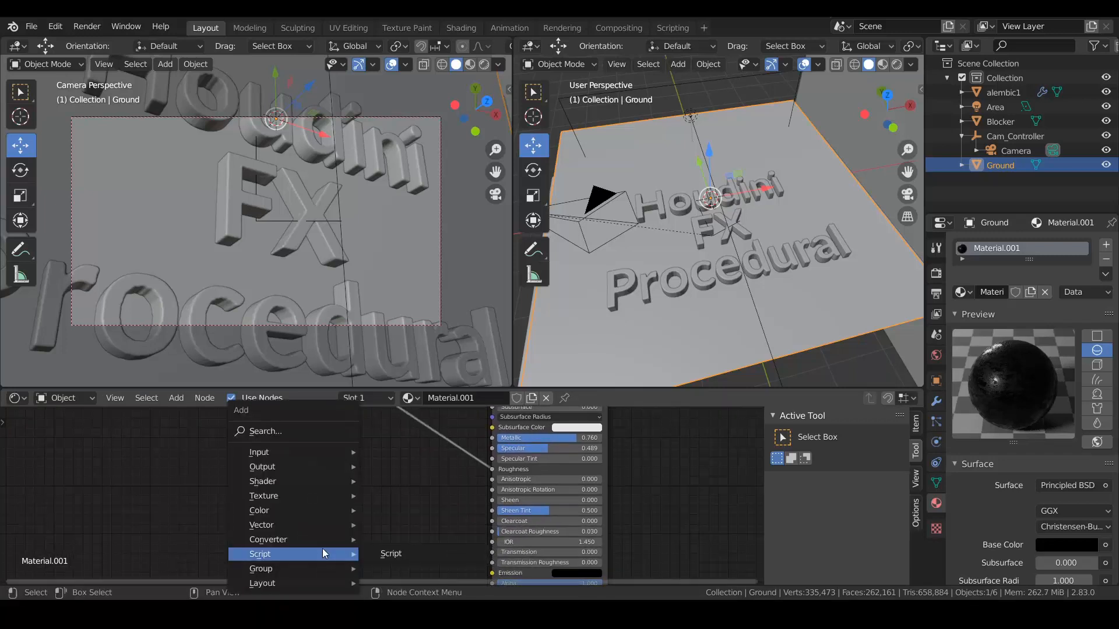
{"action": "left_click", "coordinate": [287, 432]}
{"action": "type", "text": "bum"}
{"action": "key", "text": "Return"}
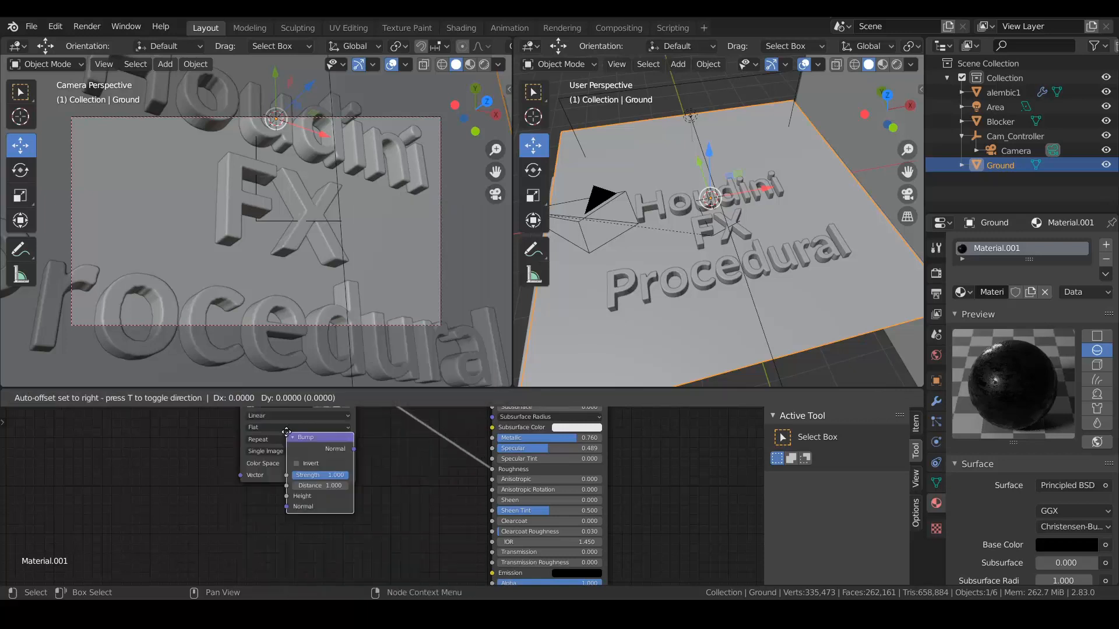
{"action": "left_click", "coordinate": [388, 490]}
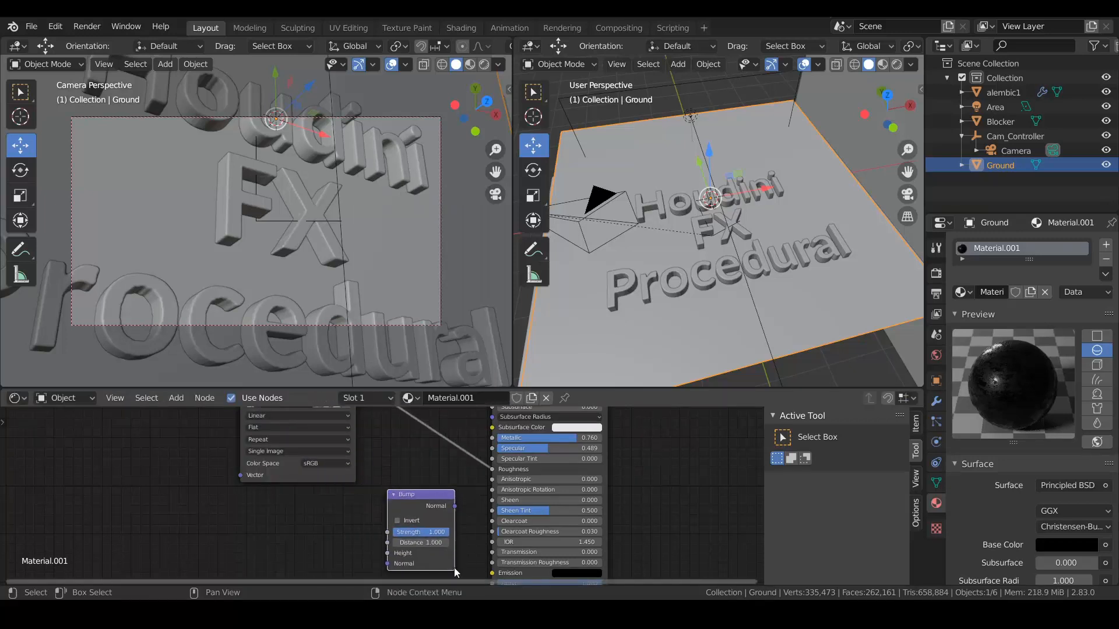
Connect the BW3.png colour output to the Bump node's Height and the Bump normal to the Principled BSDF's Normal.
{"action": "middle_click_drag", "start_coordinate": [330, 502], "coordinate": [321, 528]}
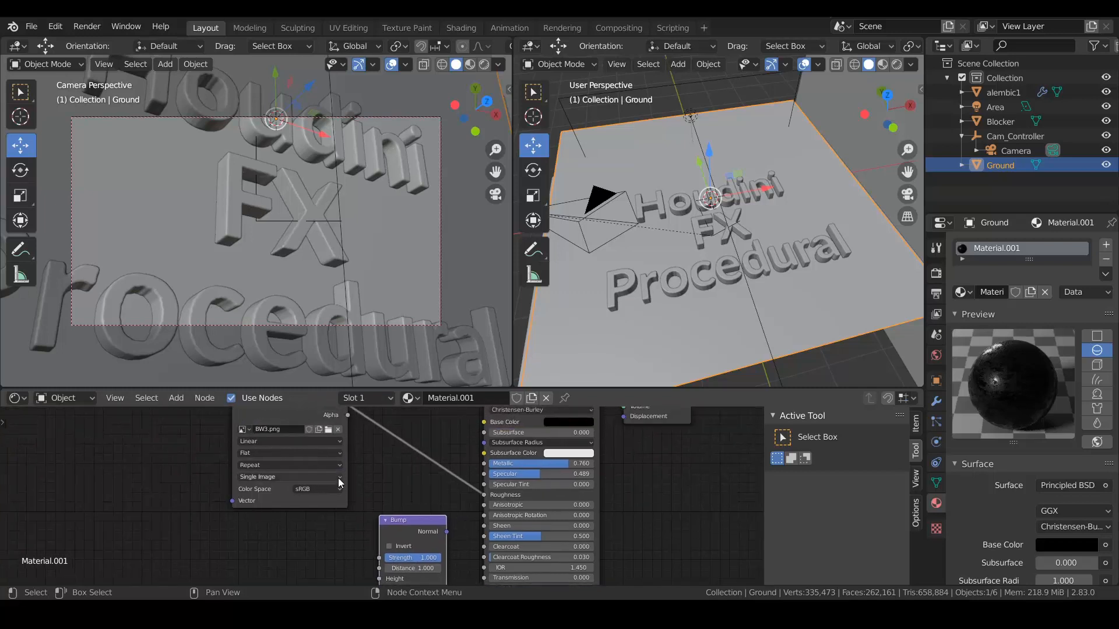
{"action": "middle_click_drag", "start_coordinate": [391, 464], "coordinate": [427, 477]}
{"action": "left_click_drag", "start_coordinate": [334, 417], "coordinate": [234, 444]}
{"action": "middle_click_drag", "start_coordinate": [320, 526], "coordinate": [349, 504]}
{"action": "left_click_drag", "start_coordinate": [302, 424], "coordinate": [433, 570]}
{"action": "middle_click_drag", "start_coordinate": [444, 537], "coordinate": [349, 432]}
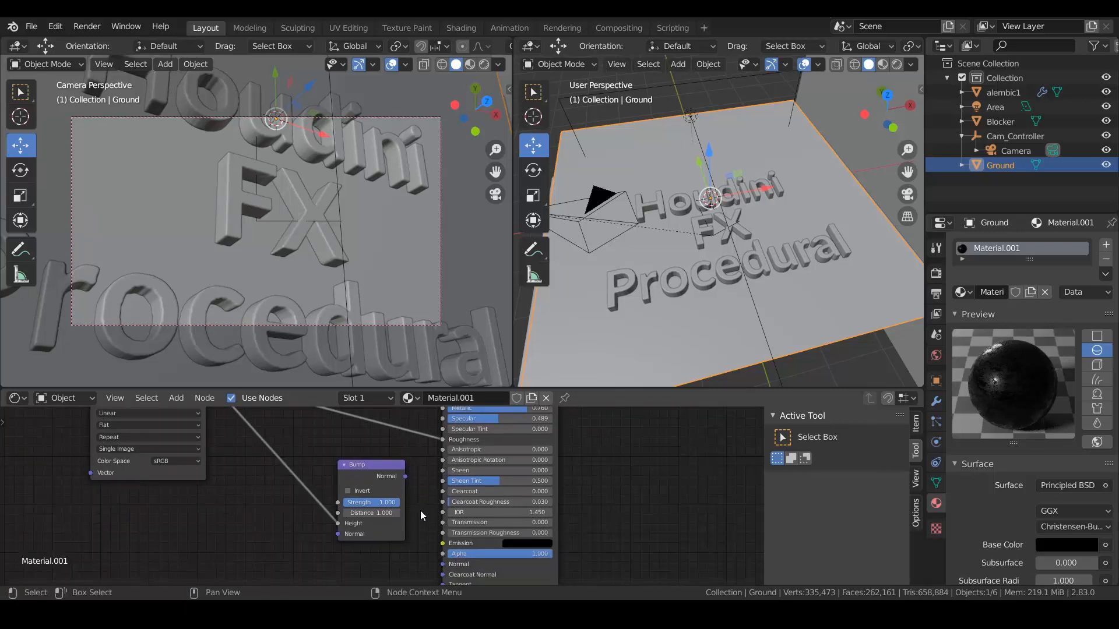
{"action": "left_click_drag", "start_coordinate": [406, 477], "coordinate": [443, 564]}
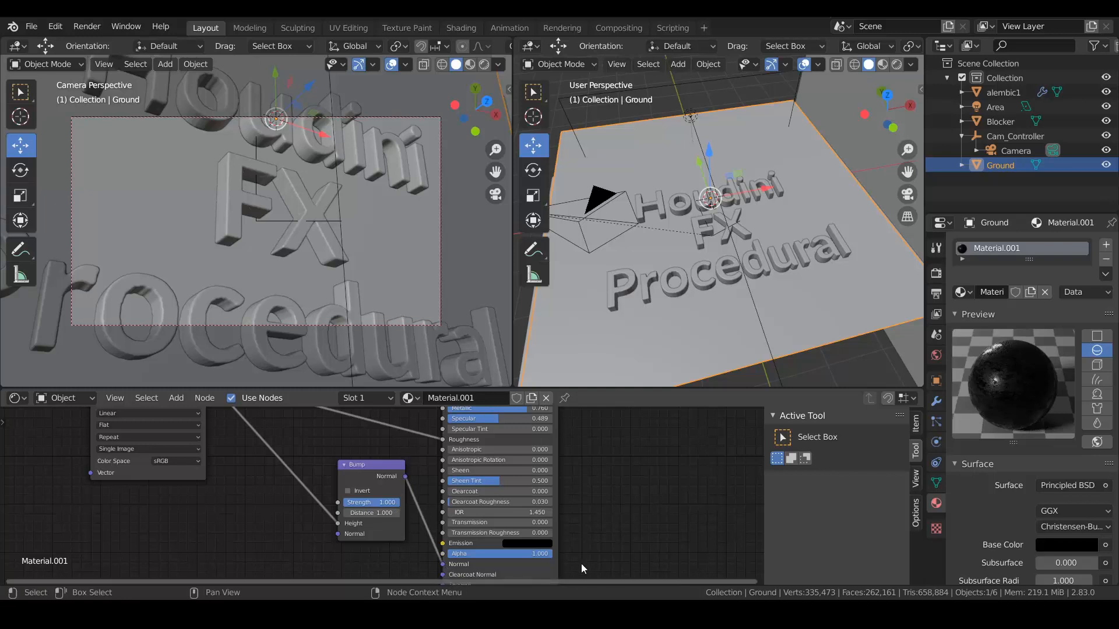
Shift the Bump node away from the Principled BSDF and set its Strength to 0.1.
{"action": "left_click_drag", "start_coordinate": [359, 469], "coordinate": [337, 490]}
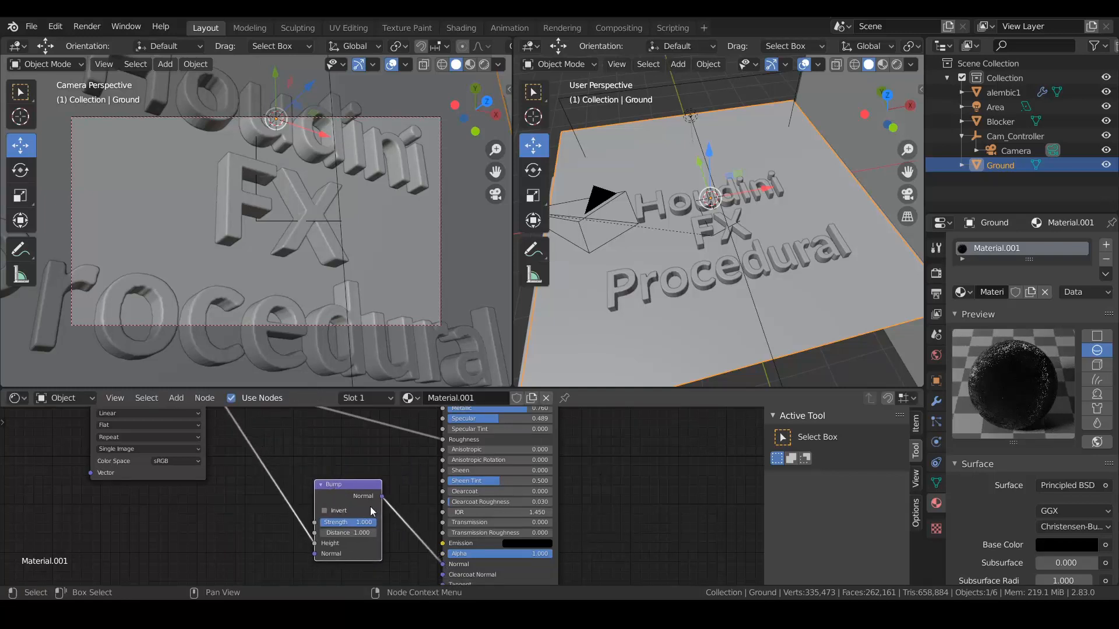
{"action": "left_click", "coordinate": [356, 522]}
{"action": "type", "text": ".1"}
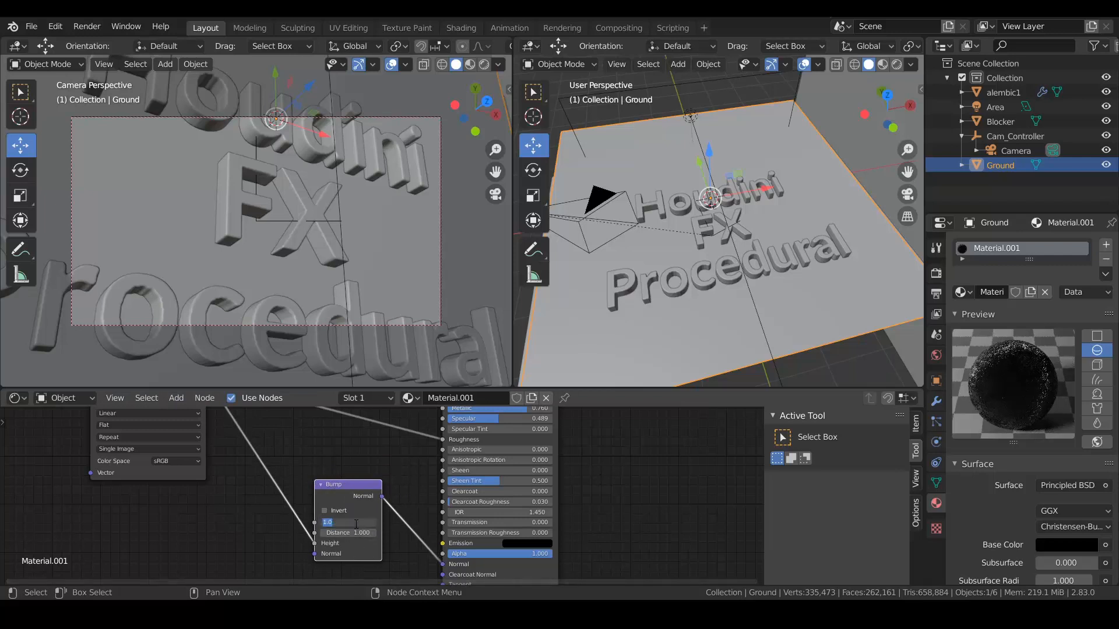
{"action": "key", "text": "Return"}
{"action": "middle_click_drag", "start_coordinate": [302, 480], "coordinate": [246, 558]}
{"action": "scroll", "coordinate": [670, 506], "scroll_direction": "down", "scroll_amount": 3}
{"action": "middle_click_drag", "start_coordinate": [572, 462], "coordinate": [584, 521]}
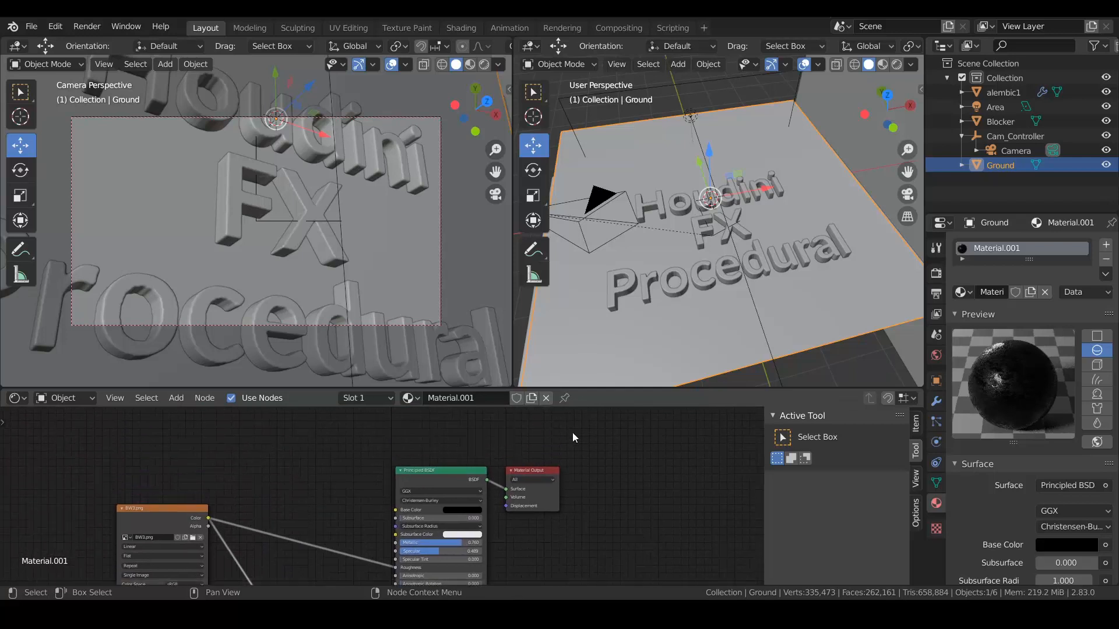
Save the scene file and display the camera view in rendered shading.
{"action": "key", "text": "ctrl+s"}
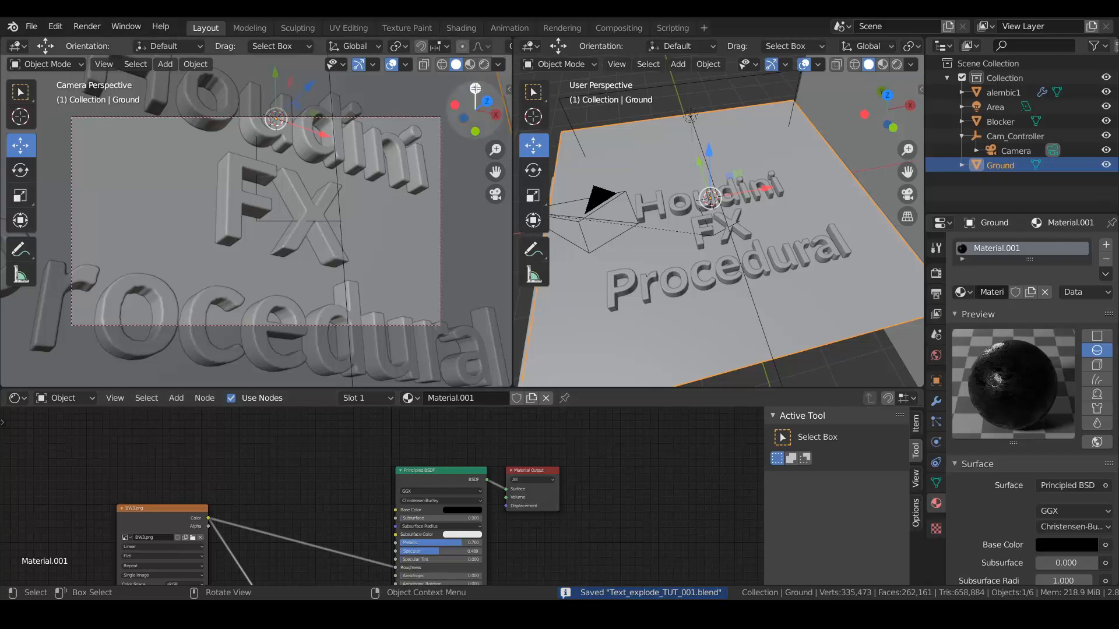
{"action": "left_click", "coordinate": [485, 65]}
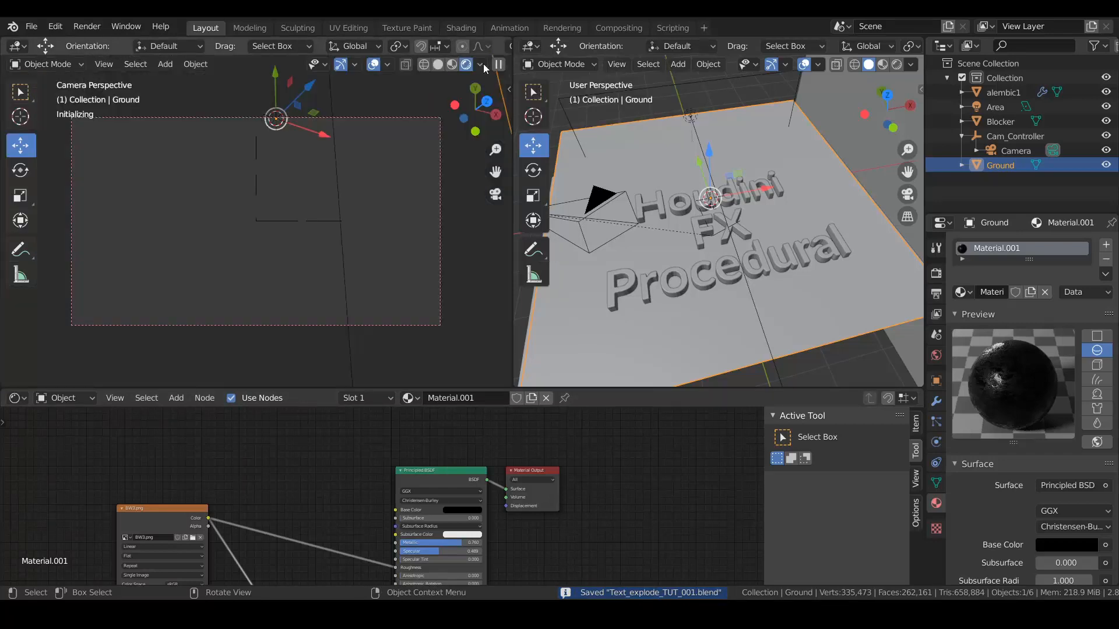
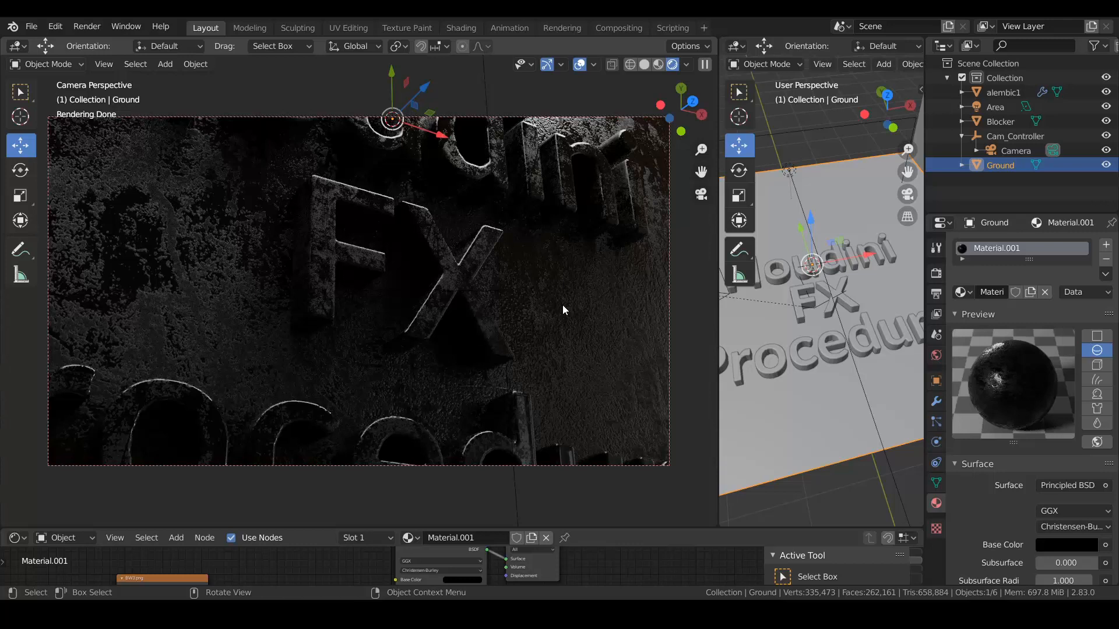
{"action": "key", "text": "ctrl+s"}
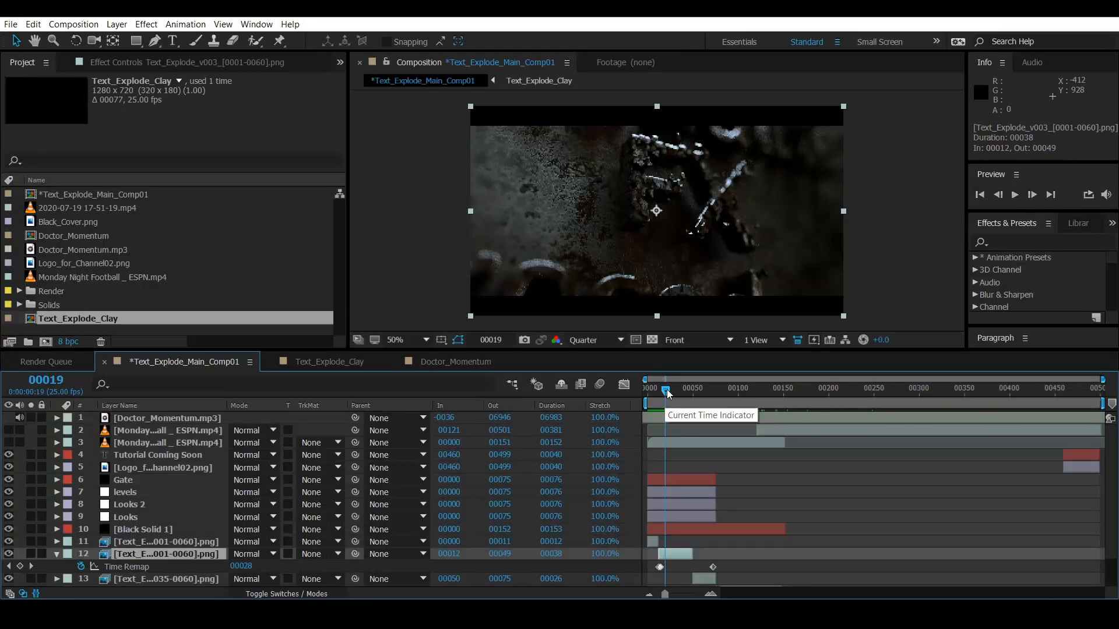
Switch to After Effects and review layer 12's Time Remap keyframes around frames 12 and 14 in Text_Explode_Main_Comp01.
{"action": "left_click_drag", "start_coordinate": [667, 392], "coordinate": [674, 394]}
{"action": "left_click_drag", "start_coordinate": [665, 594], "coordinate": [689, 594]}
{"action": "left_click_drag", "start_coordinate": [715, 391], "coordinate": [689, 390]}
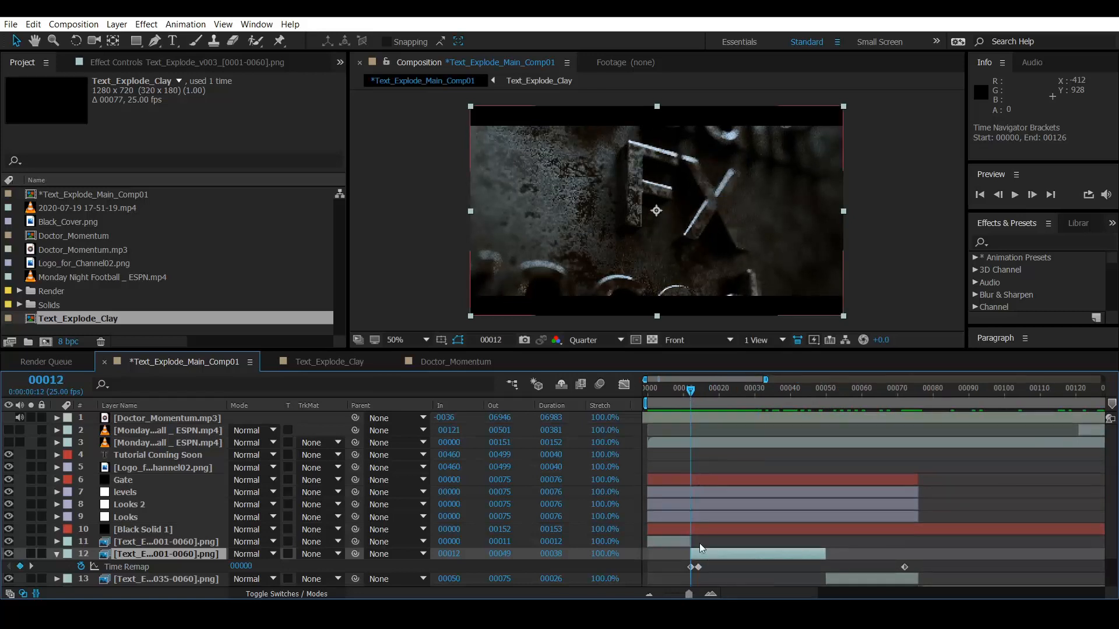
{"action": "left_click", "coordinate": [691, 567]}
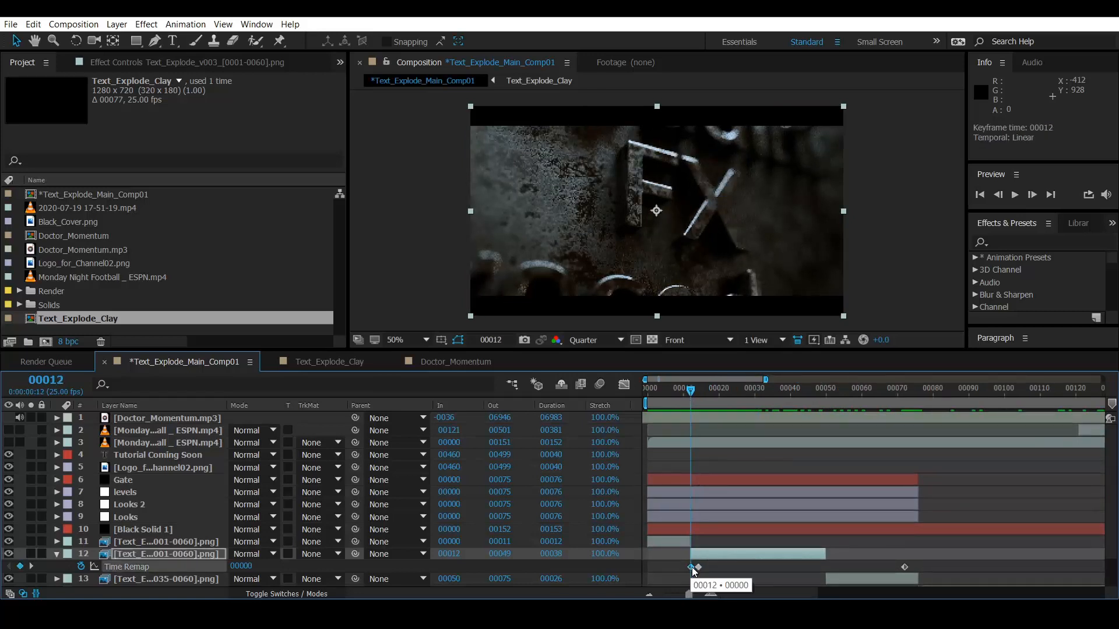
{"action": "left_click_drag", "start_coordinate": [691, 390], "coordinate": [699, 391]}
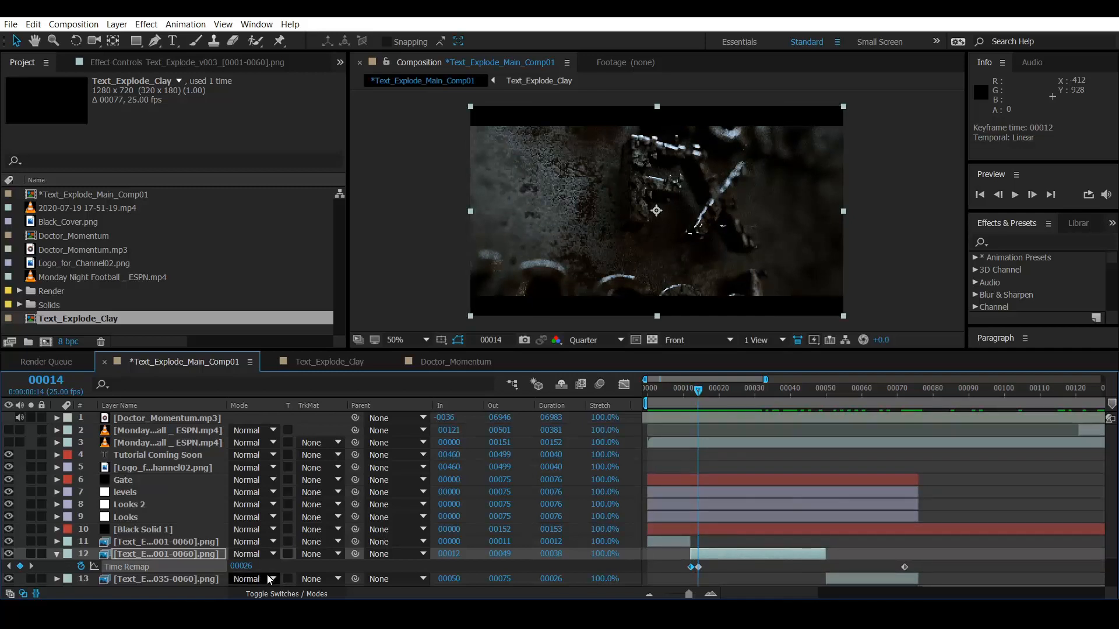
{"action": "mouse_move", "coordinate": [702, 391]}
{"action": "left_mouse_down"}
{"action": "mouse_move", "coordinate": [818, 394]}
{"action": "mouse_move", "coordinate": [651, 401]}
{"action": "mouse_move", "coordinate": [811, 406]}
{"action": "mouse_move", "coordinate": [683, 398]}
{"action": "left_mouse_up"}
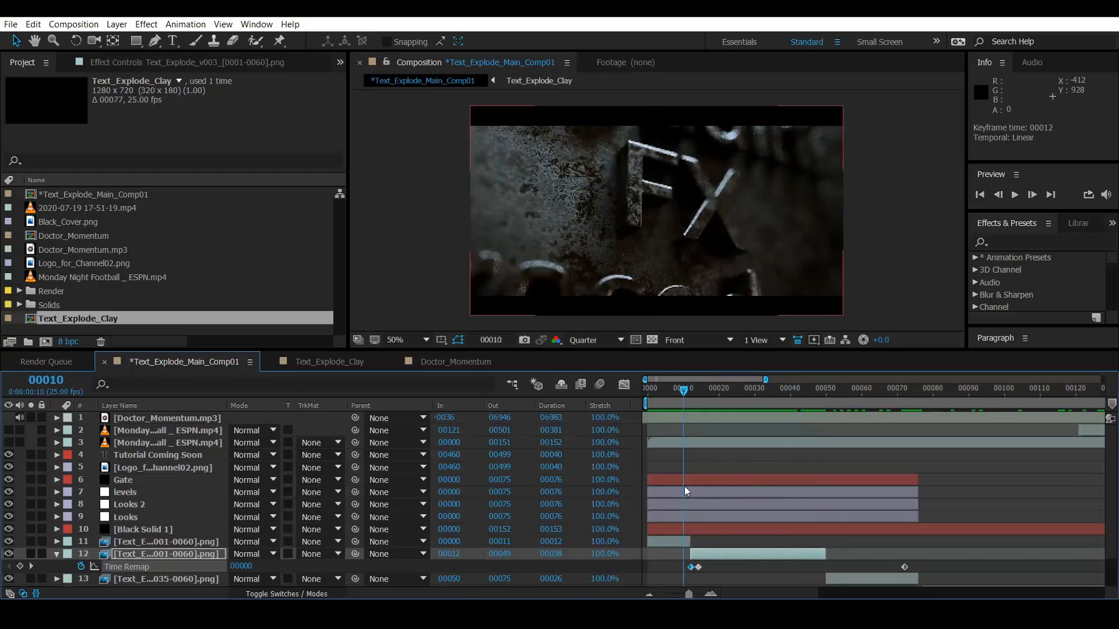
Enable time remapping on layer 11, the Text_Explode_v003 render sequence covering frames 0 to 11.
{"action": "left_click", "coordinate": [666, 542]}
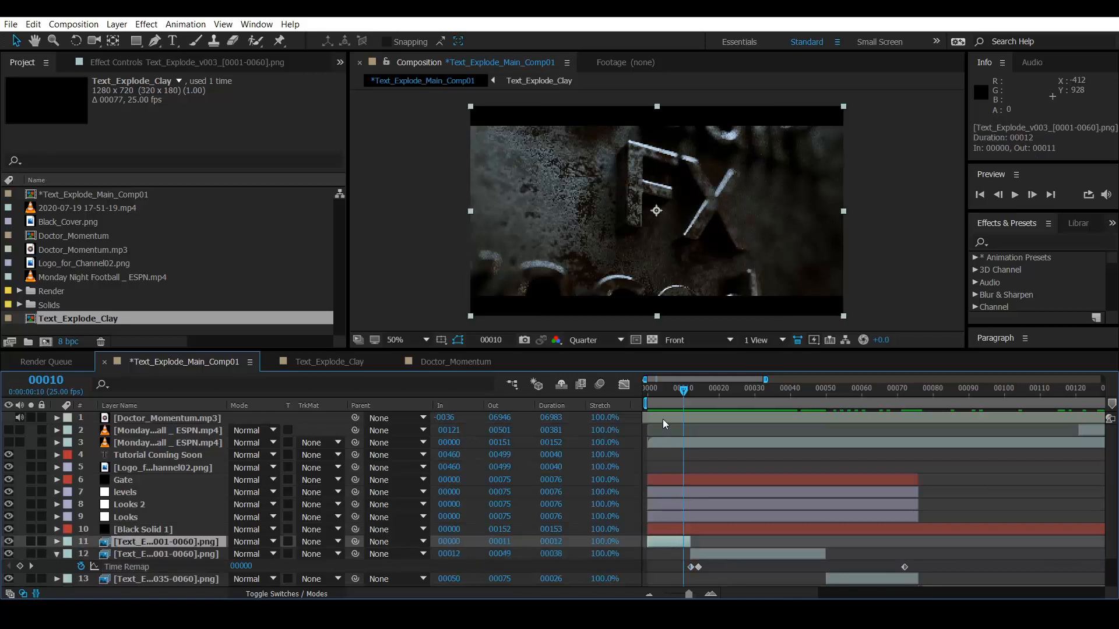
{"action": "left_click_drag", "start_coordinate": [685, 392], "coordinate": [656, 394]}
{"action": "key", "text": "ctrl+alt+t"}
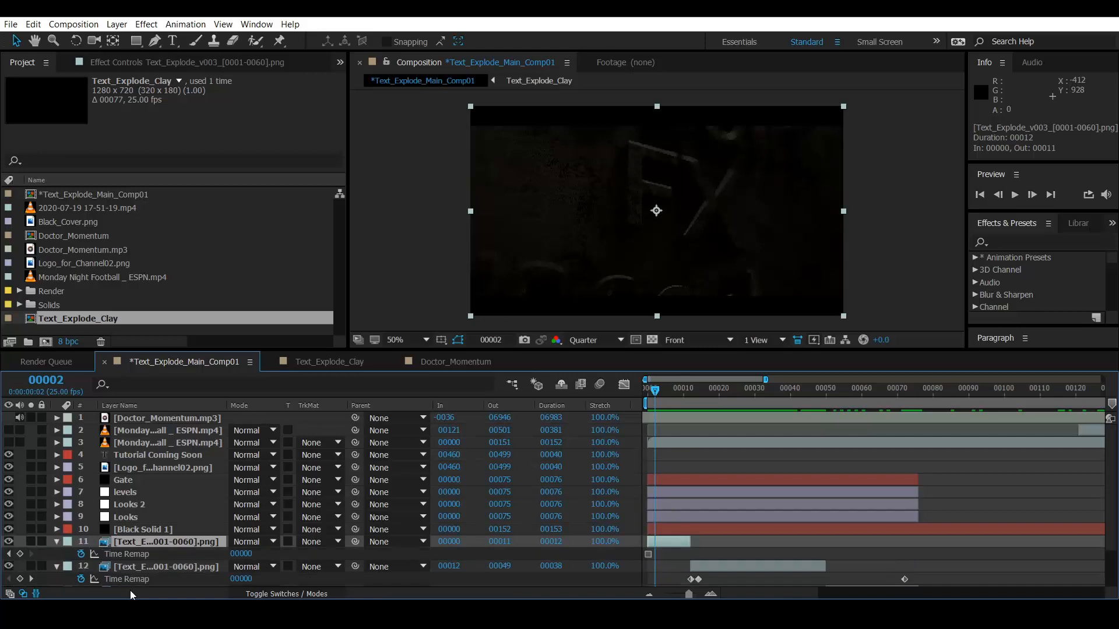
Collapse layer 11, reveal the Opacity keyframes of Black Solid 1, and scrub to frame 20 to review the fade.
{"action": "left_click", "coordinate": [58, 542]}
{"action": "left_click", "coordinate": [135, 529]}
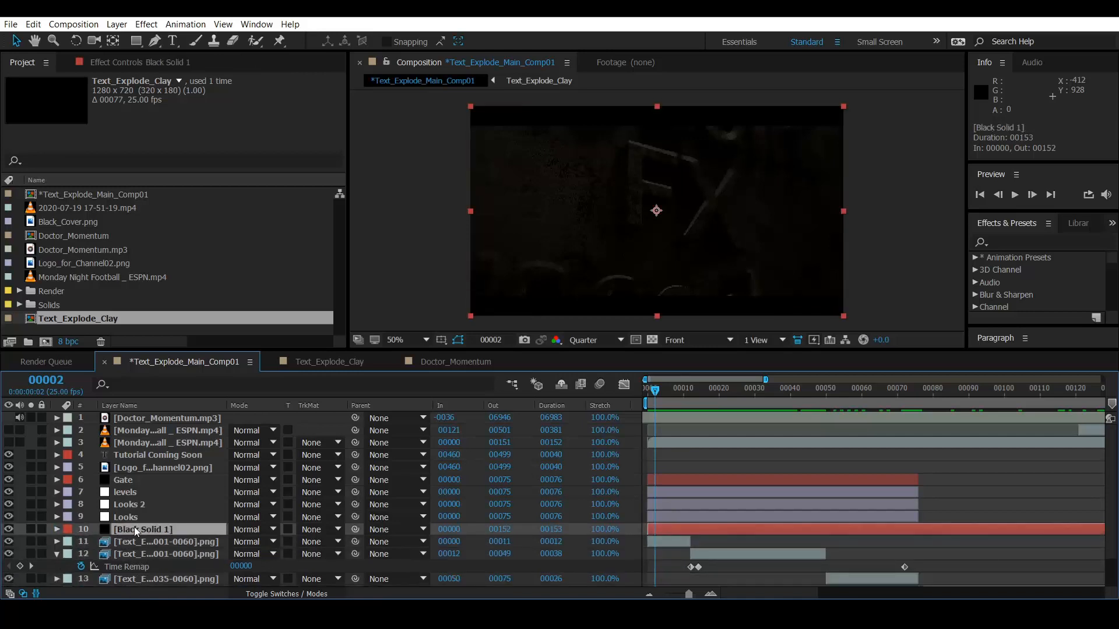
{"action": "key", "text": "t"}
{"action": "left_click_drag", "start_coordinate": [659, 391], "coordinate": [719, 413]}
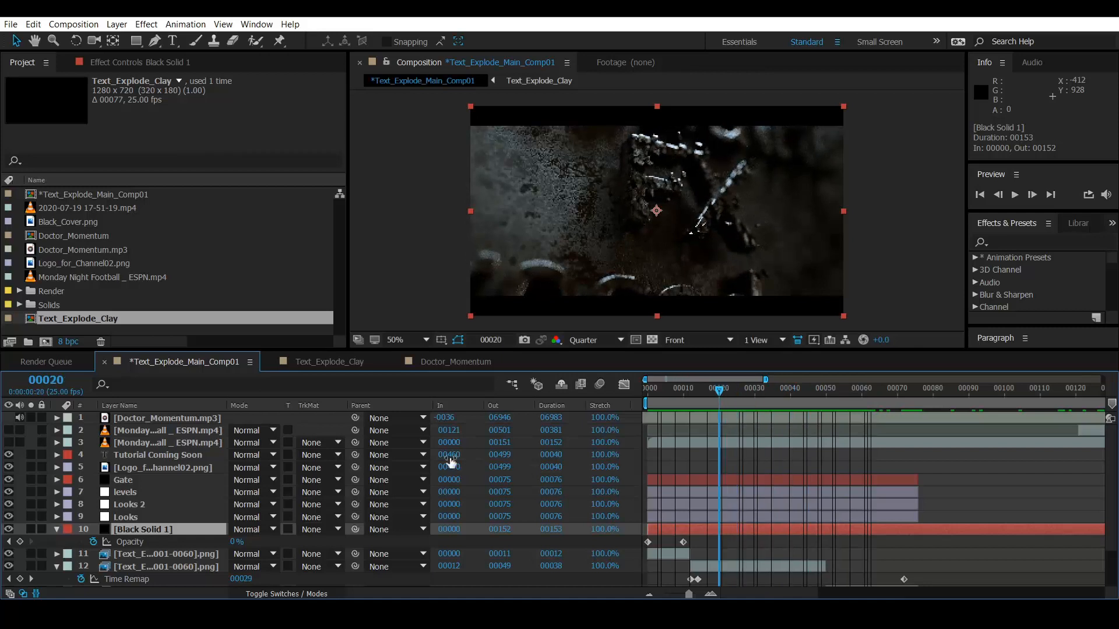
Hide the Looks 2, Looks and levels adjustment layers to compare the image without color grading.
{"action": "left_click", "coordinate": [140, 508]}
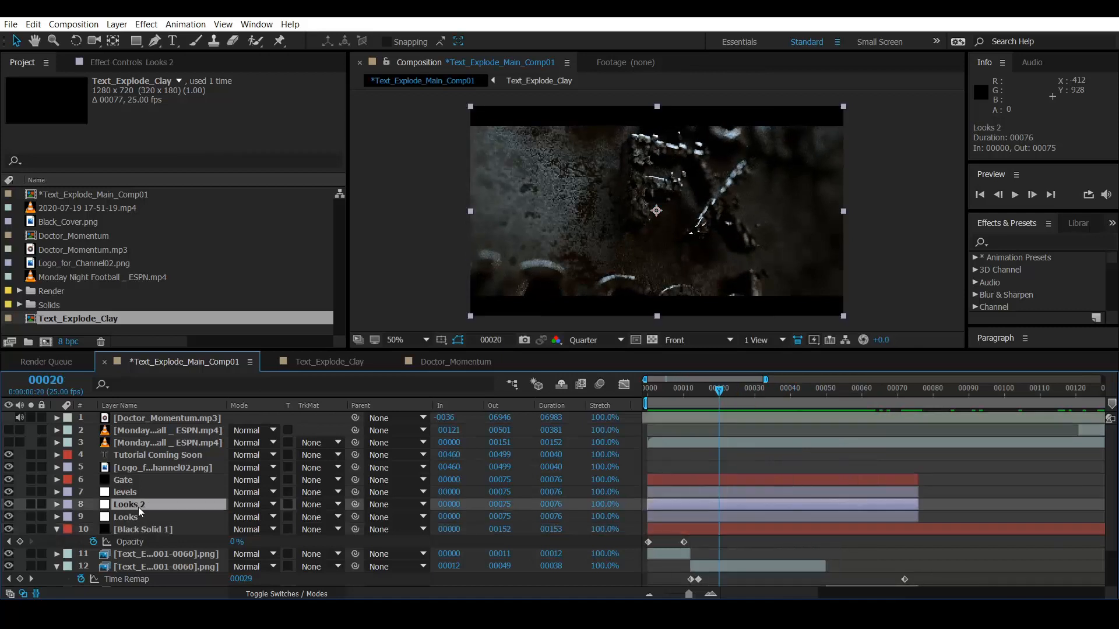
{"action": "left_click", "coordinate": [8, 505]}
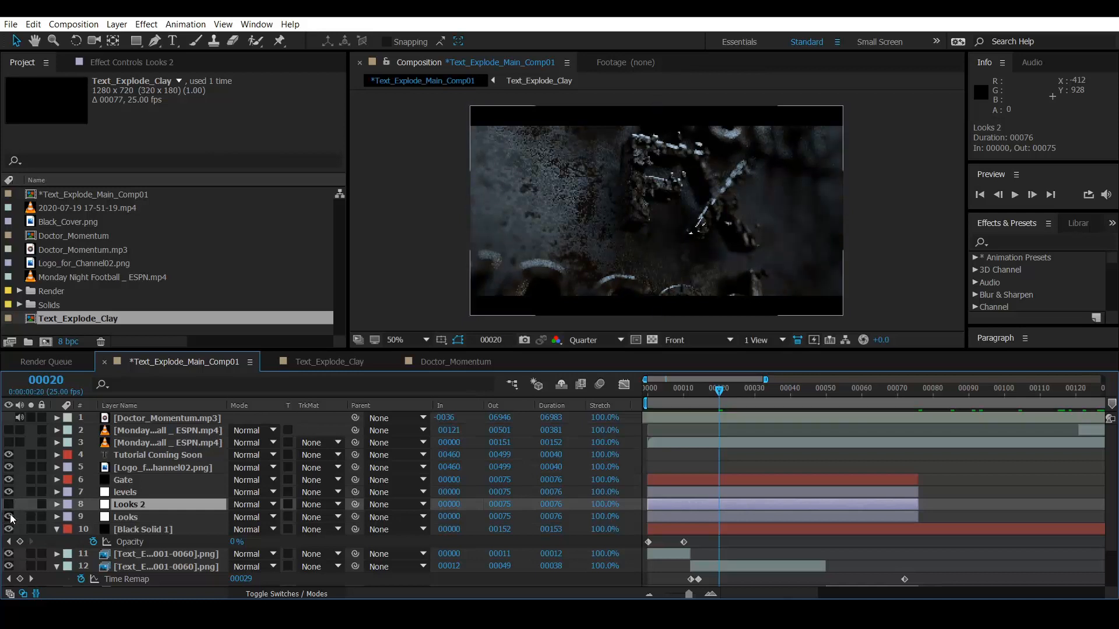
{"action": "left_click", "coordinate": [9, 517]}
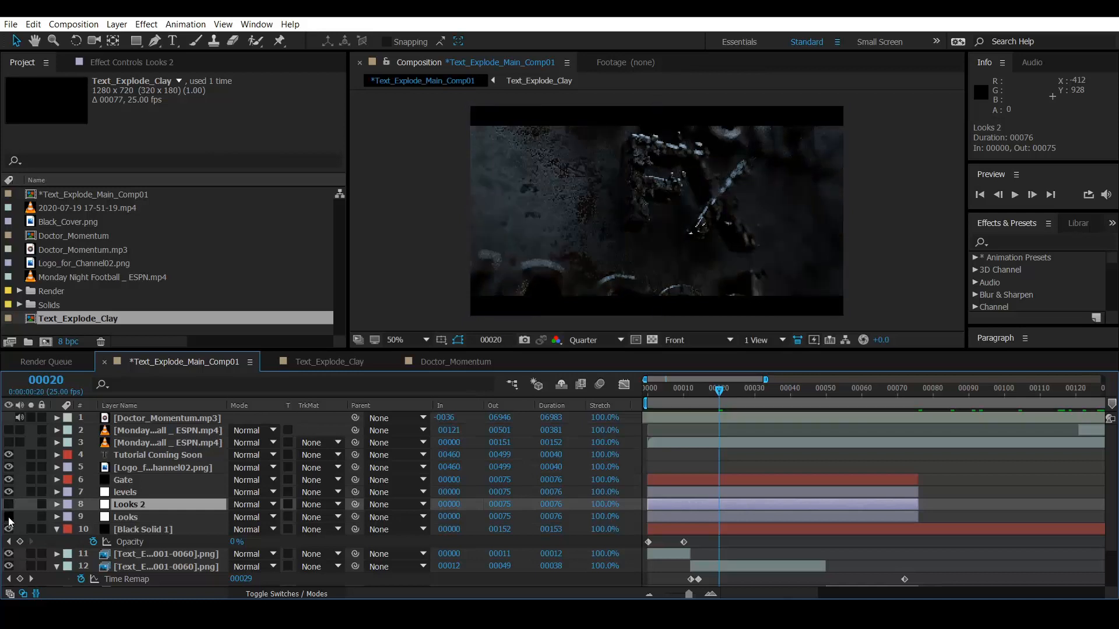
{"action": "left_click", "coordinate": [8, 493]}
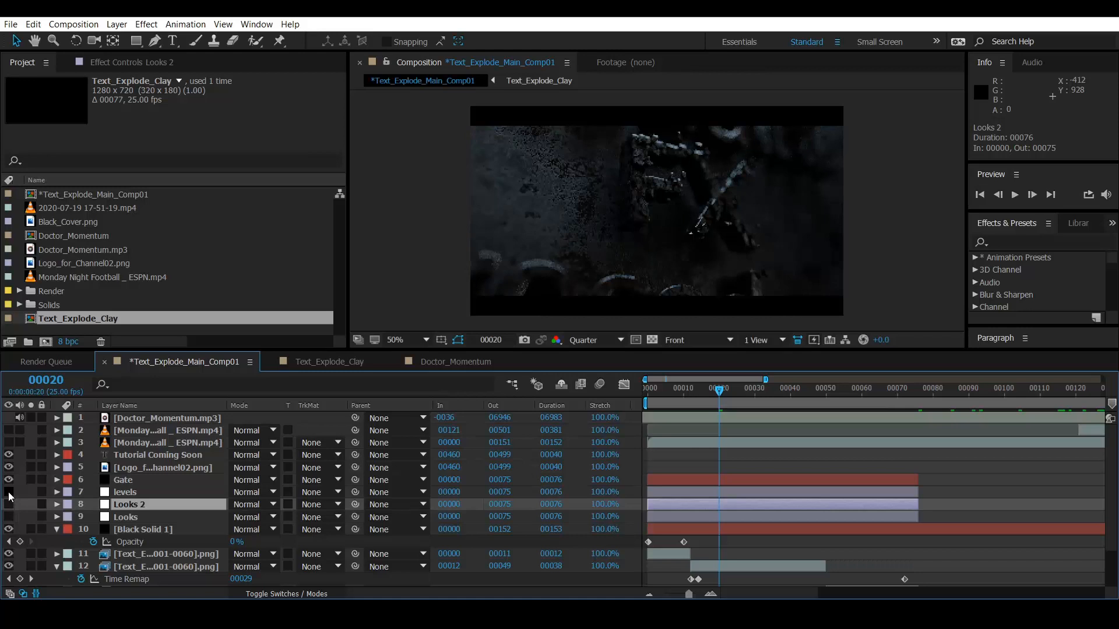
Select the Gate layer to view its letterbox mask and collapse the properties of Black Solid 1.
{"action": "left_click", "coordinate": [134, 555]}
{"action": "left_click", "coordinate": [26, 63]}
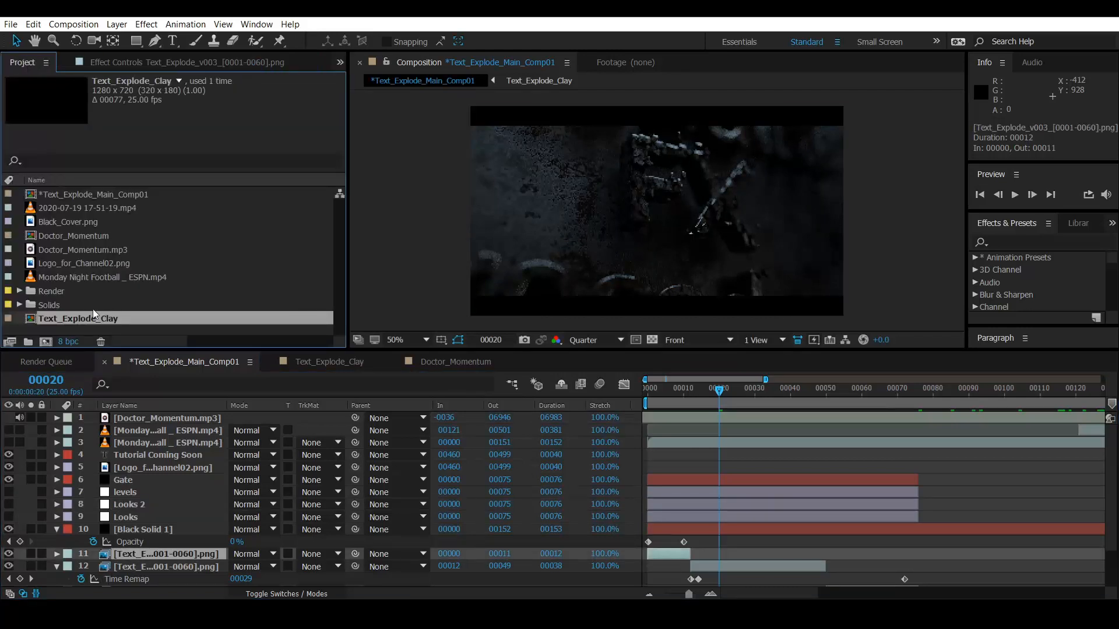
{"action": "left_click", "coordinate": [125, 481]}
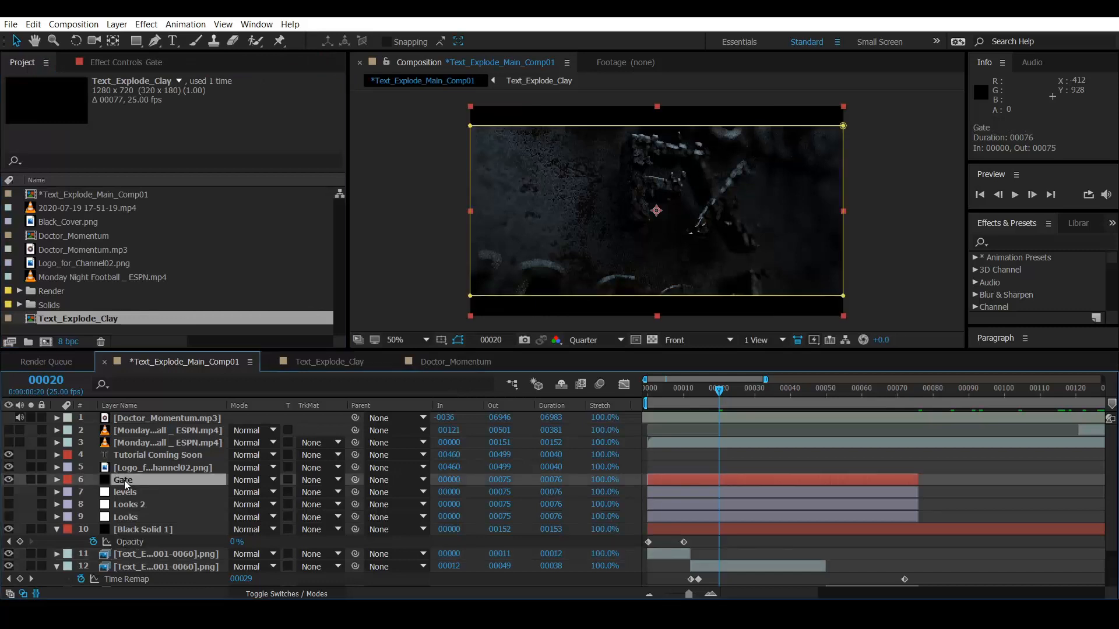
{"action": "left_click", "coordinate": [56, 529]}
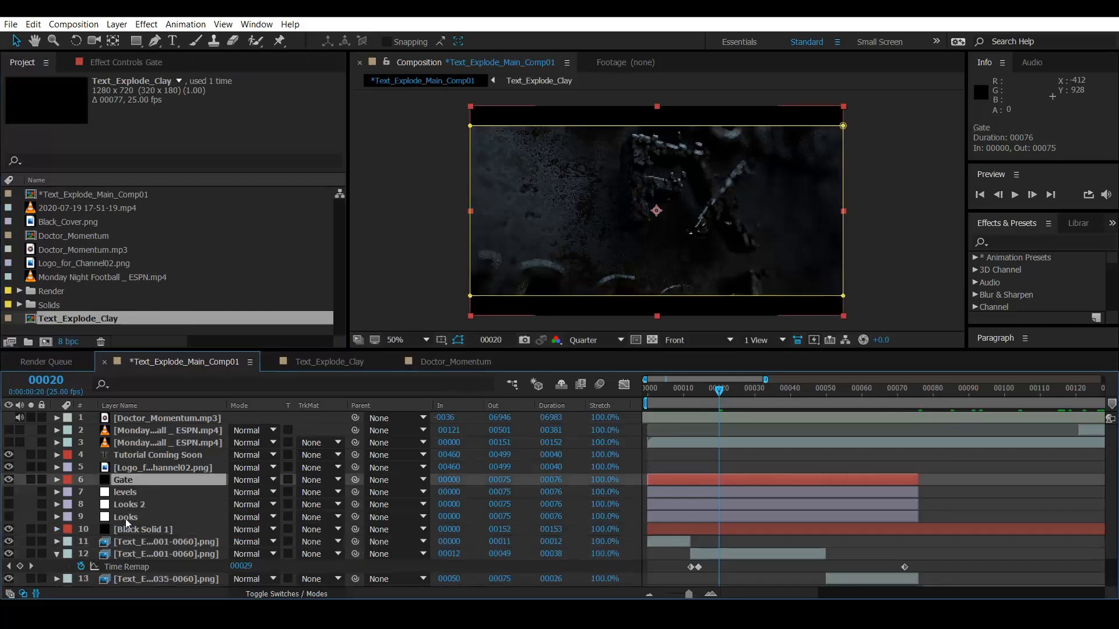
Show the levels, Looks 2 and Looks layers again and display the effect settings of Looks 2.
{"action": "left_click", "coordinate": [10, 492]}
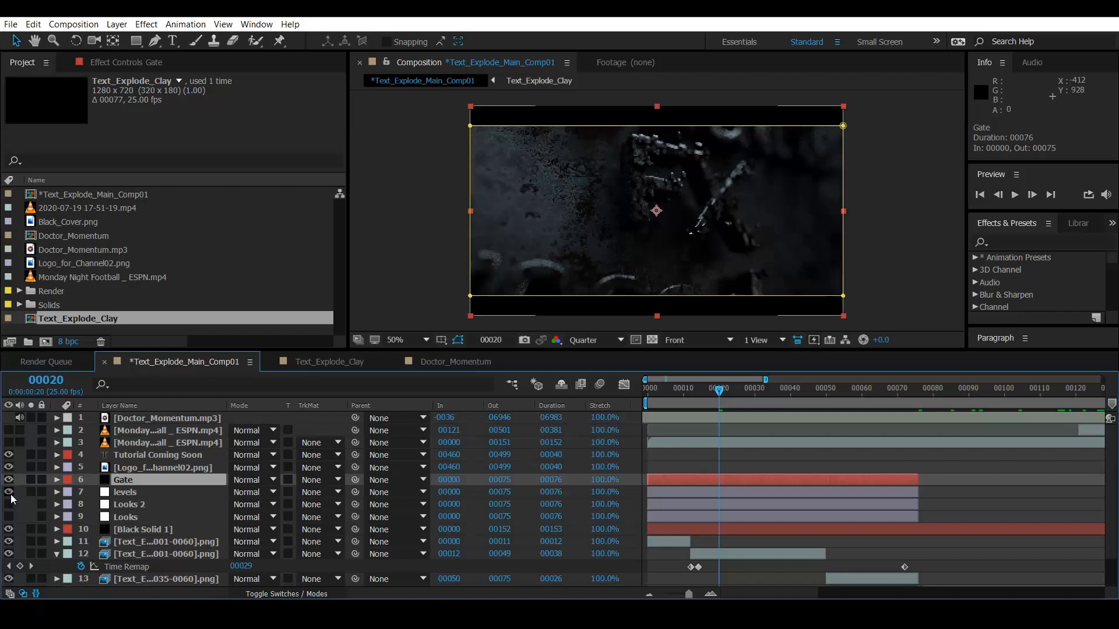
{"action": "left_click", "coordinate": [9, 505]}
{"action": "left_click", "coordinate": [131, 63]}
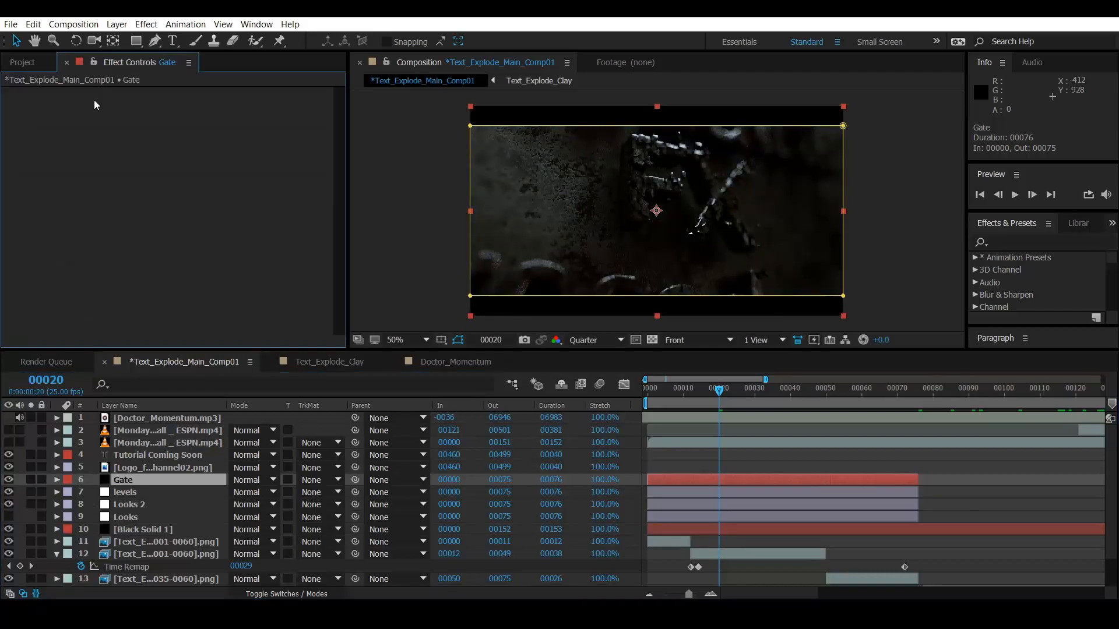
{"action": "left_click", "coordinate": [131, 504]}
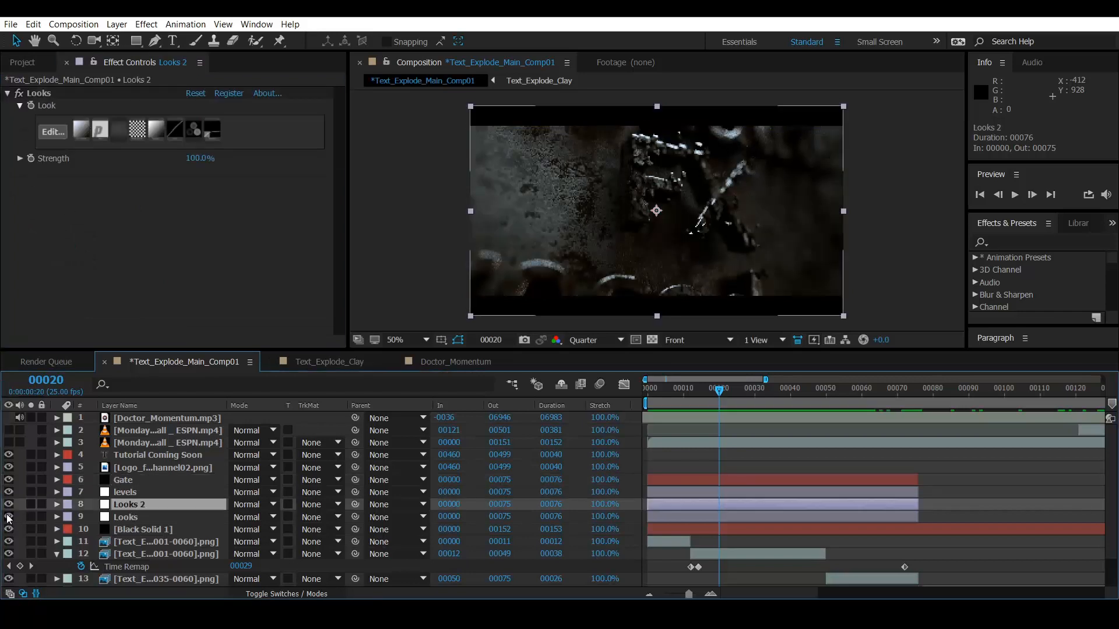
Select Black Solid 1, scrub further through the composition, then switch to VLC and replay the finished explosion video from its beginning.
{"action": "left_click", "coordinate": [14, 65]}
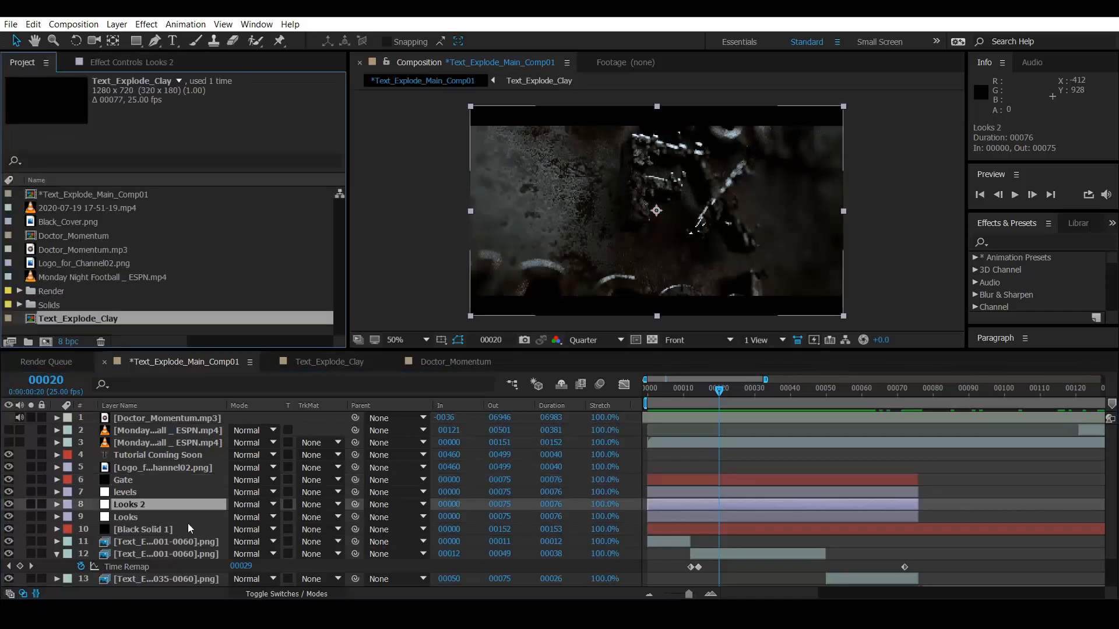
{"action": "left_click", "coordinate": [149, 529]}
{"action": "left_click_drag", "start_coordinate": [740, 394], "coordinate": [772, 395]}
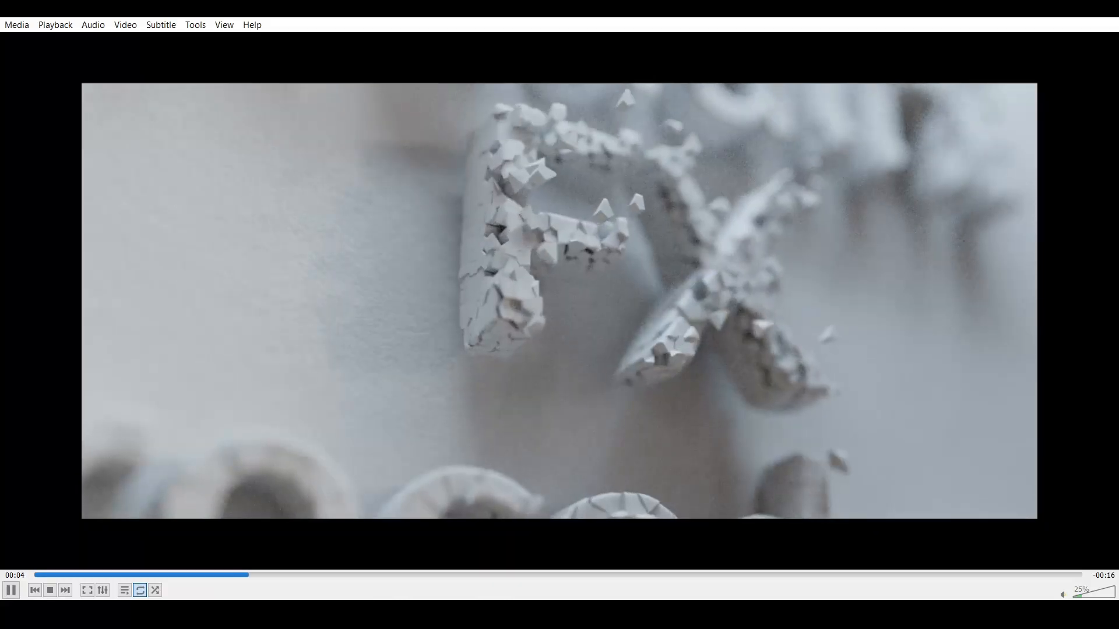
{"action": "key", "text": "ctrl+Left"}
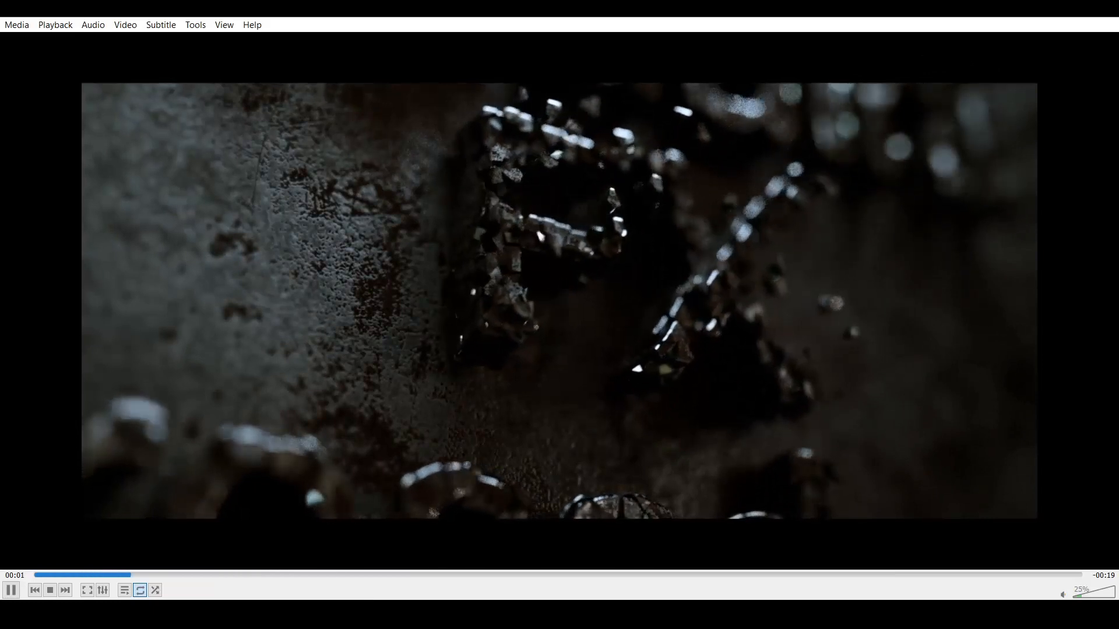